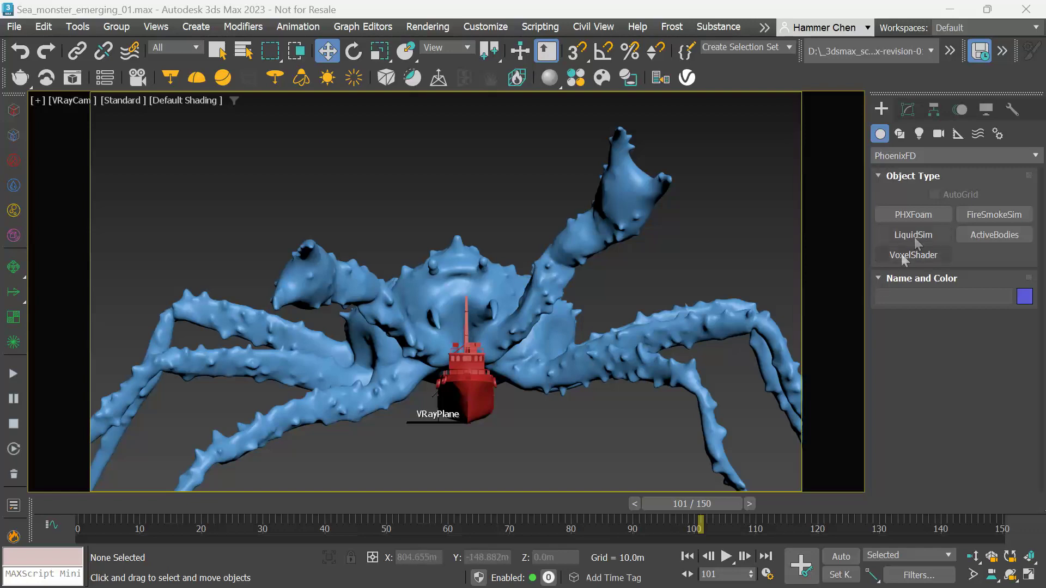
Step: Draw a Phoenix LiquidSim grid around the crab in the Top viewport
left_click(915, 236)
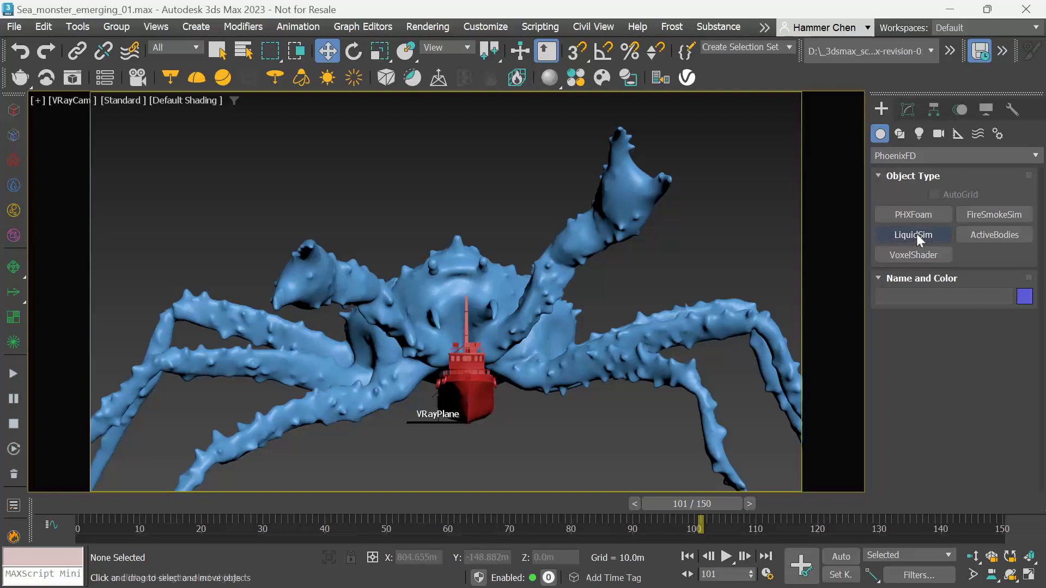
left_click(1028, 573)
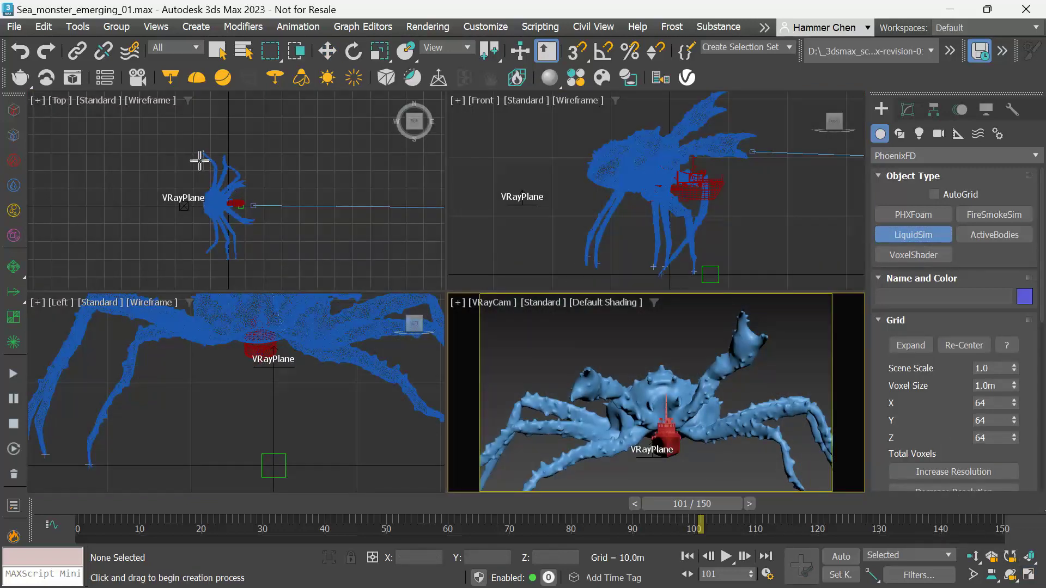
left_click_drag(201, 161, 251, 212)
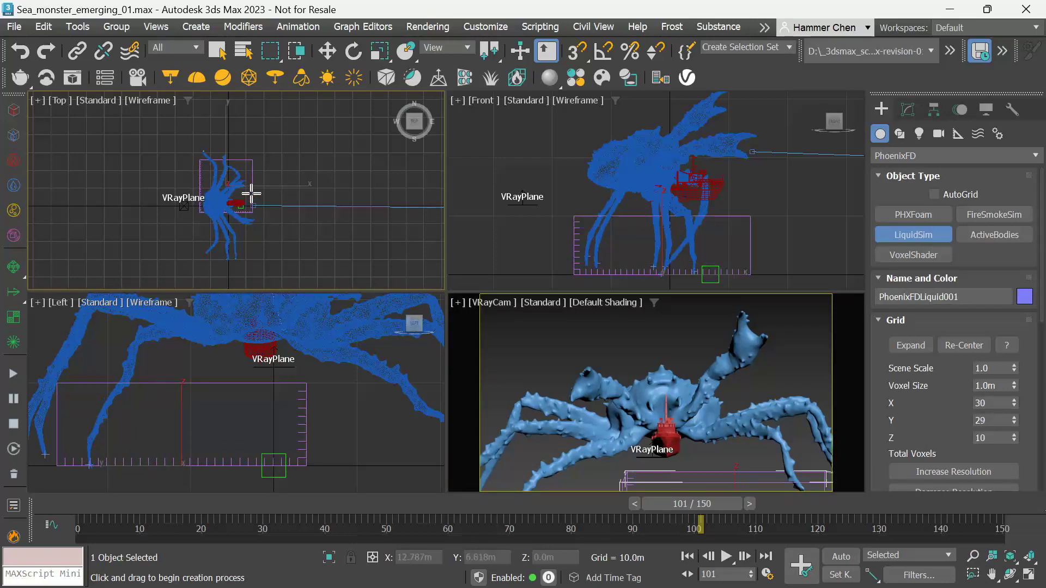
left_click(250, 194)
Step: Raise the liquid grid upward in the maximized camera view
key("w")
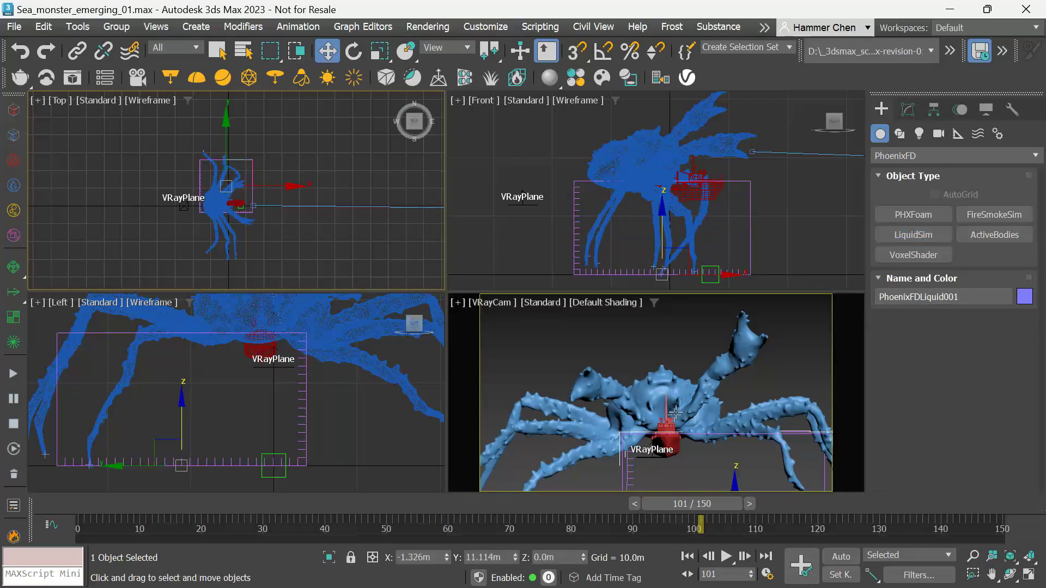
right_click(833, 414)
left_click_drag(735, 482, 733, 394)
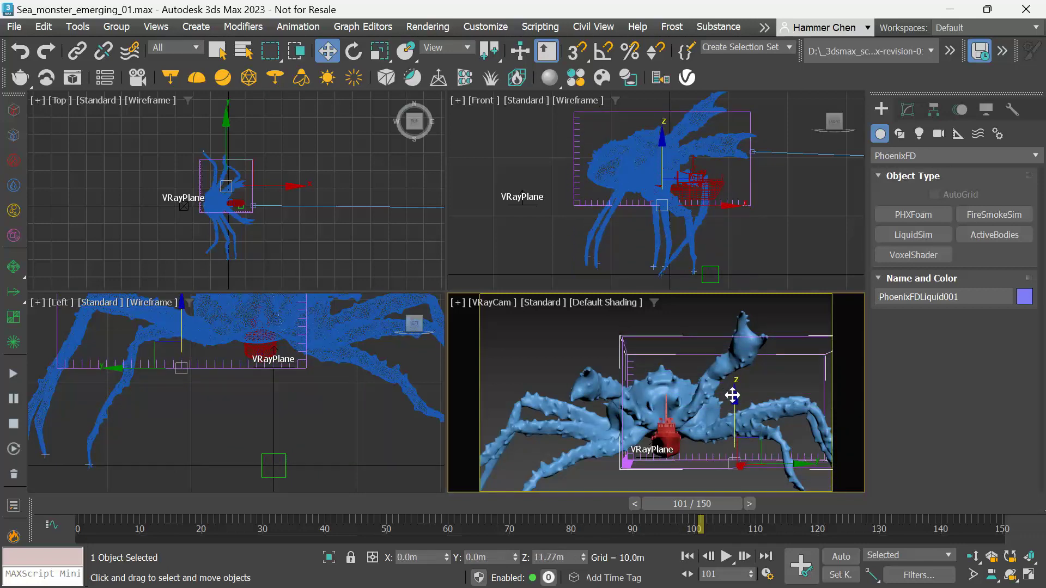
left_click(1029, 575)
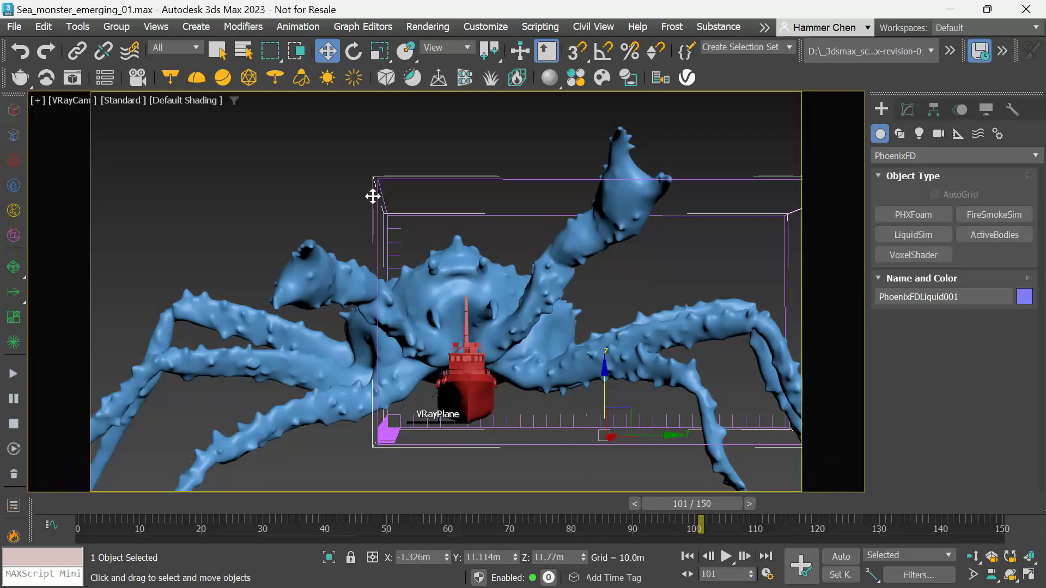
Step: Position the liquid grid at X 0 m and Y 7.3 m
left_click(414, 558)
type("0")
key("Return")
left_click(486, 557)
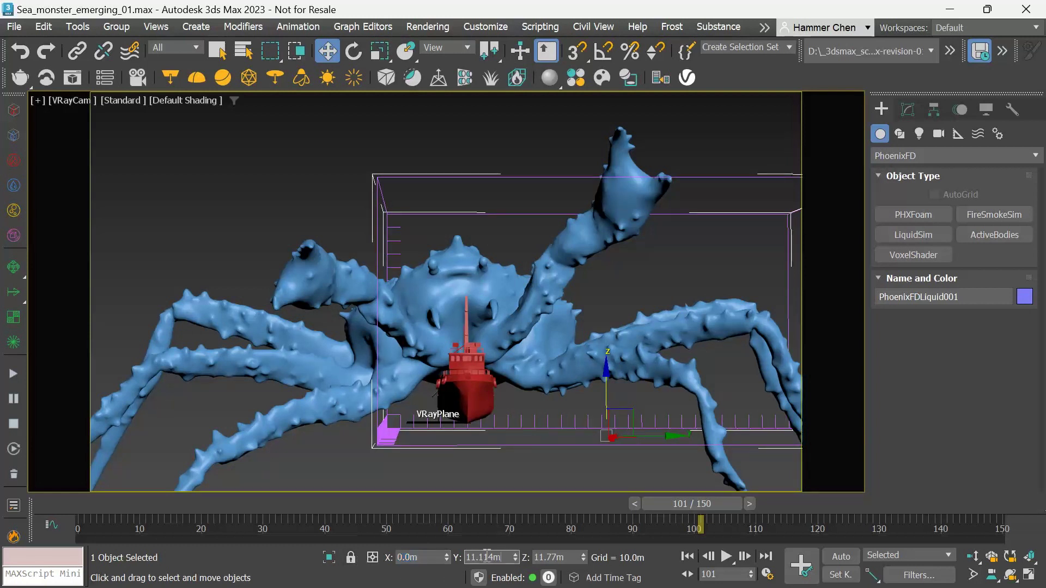
double_click(487, 557)
type("7.3")
key("Return")
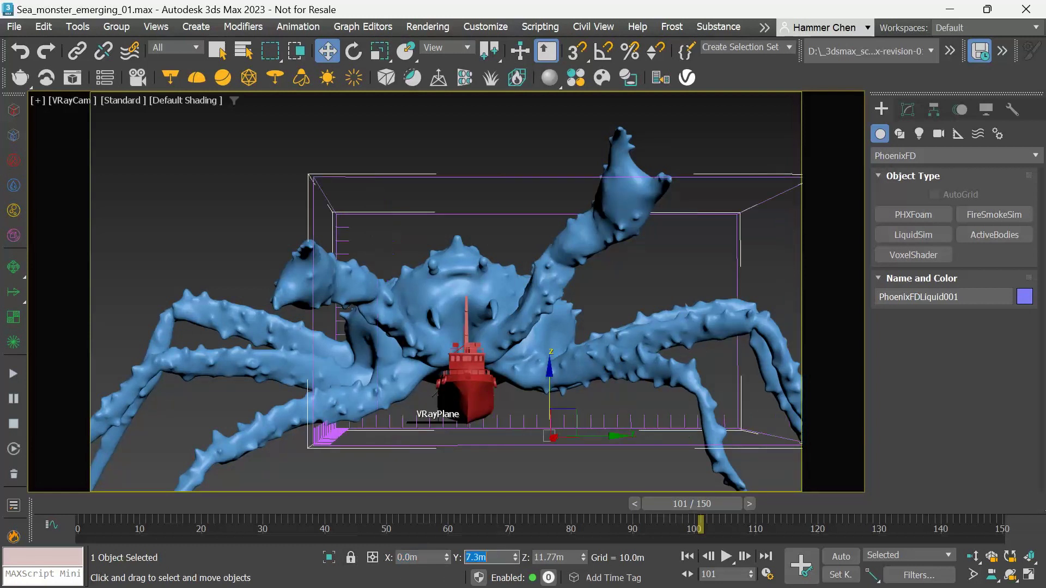
Step: Move the liquid grid to Z 11.9 m
key("Tab")
type("11.9")
key("Return")
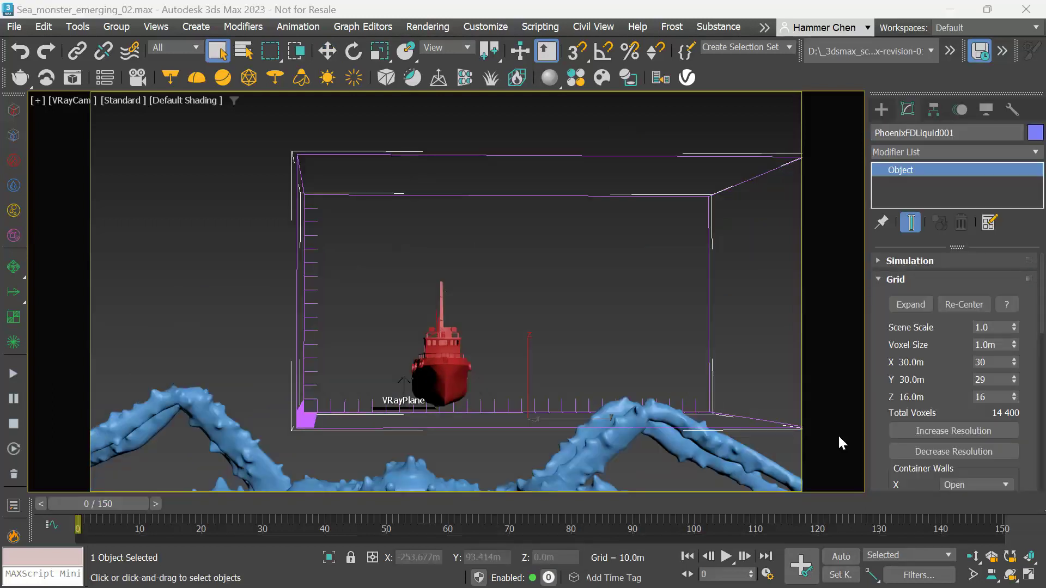
Step: Set the voxel size to 0.069 m, then decrease resolution twice to 0.108 m voxels
double_click(989, 345)
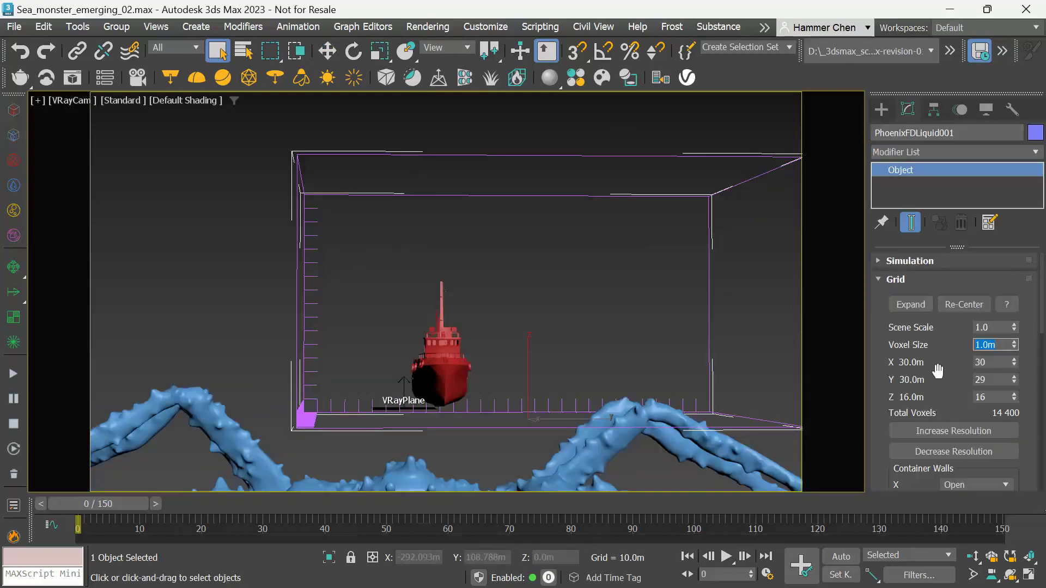
type("0.069")
key("Return")
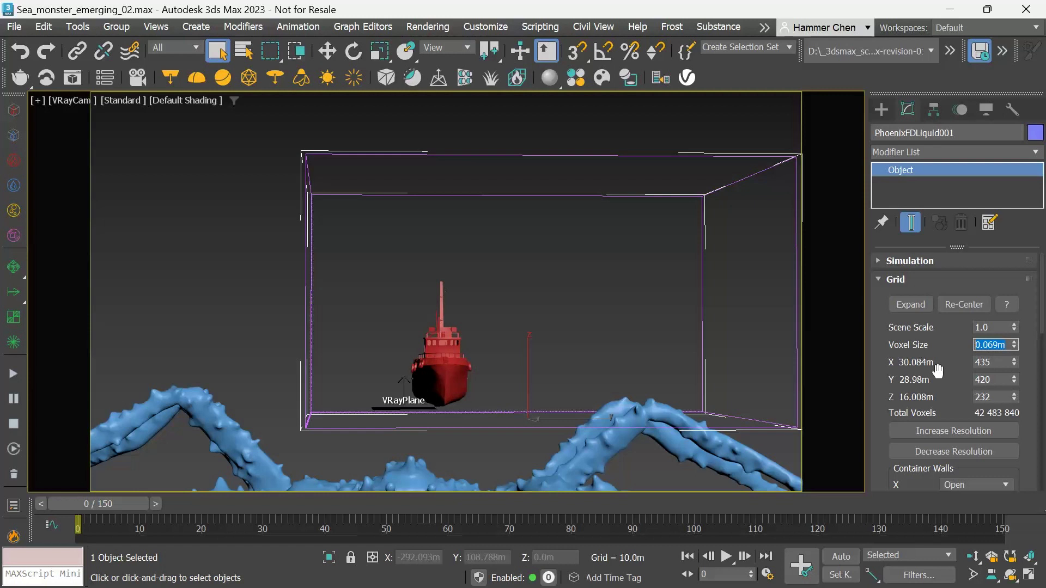
left_click(938, 450)
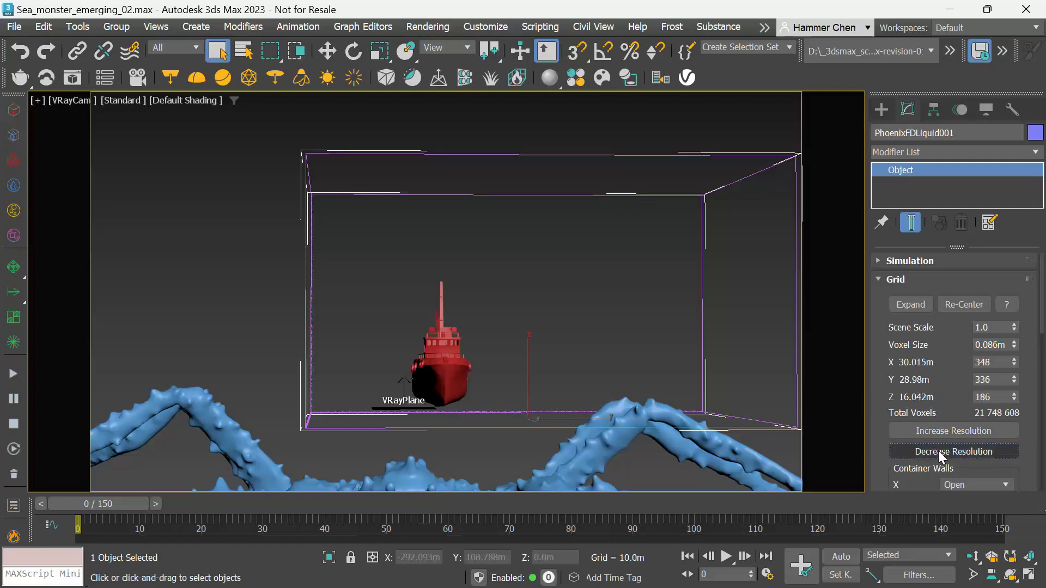
left_click(938, 450)
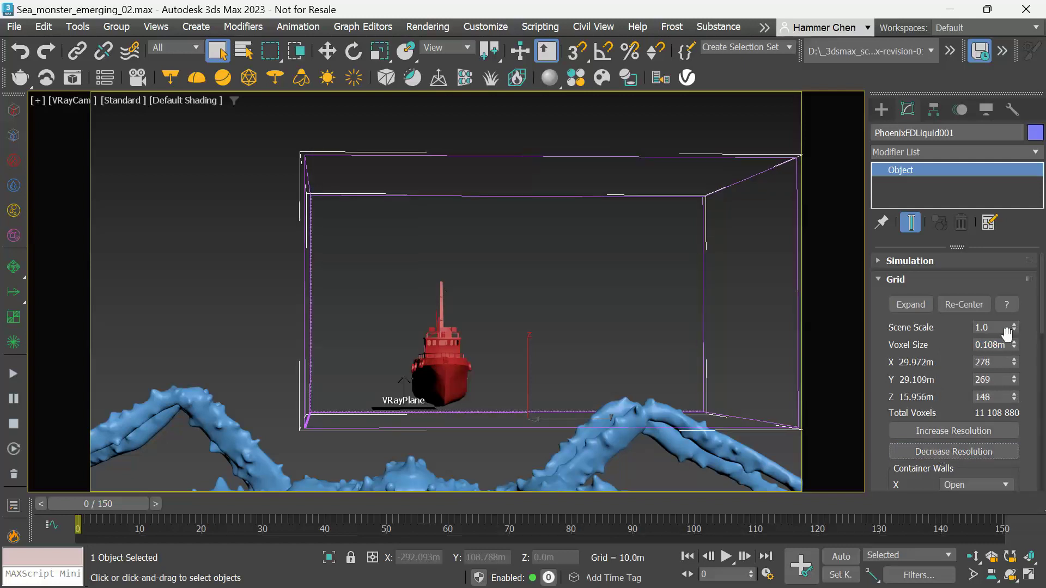
left_click(989, 345)
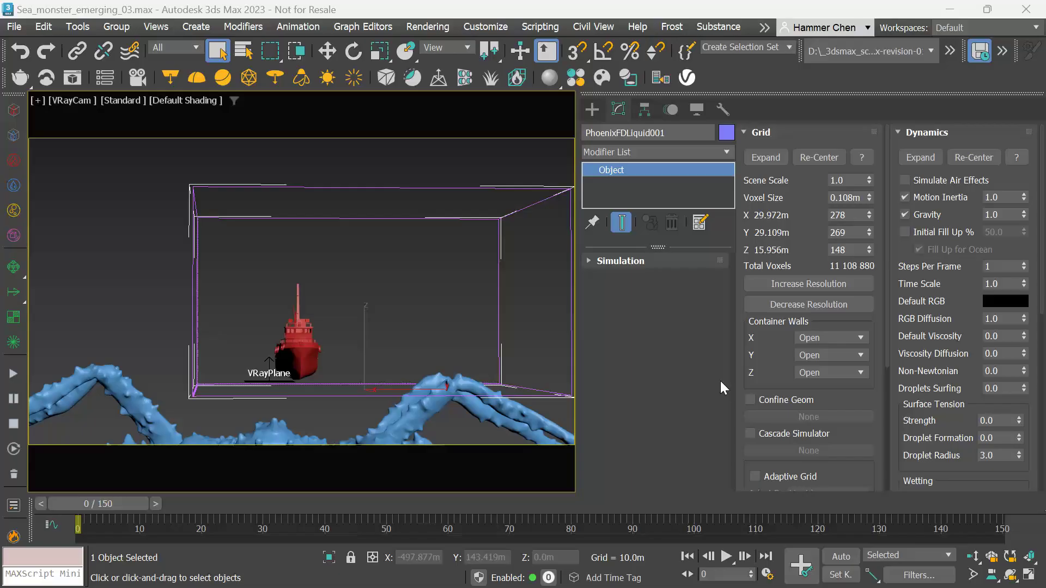
Step: Set the grid's voxel counts to X 357, Y 246, Z 169
left_click(813, 282)
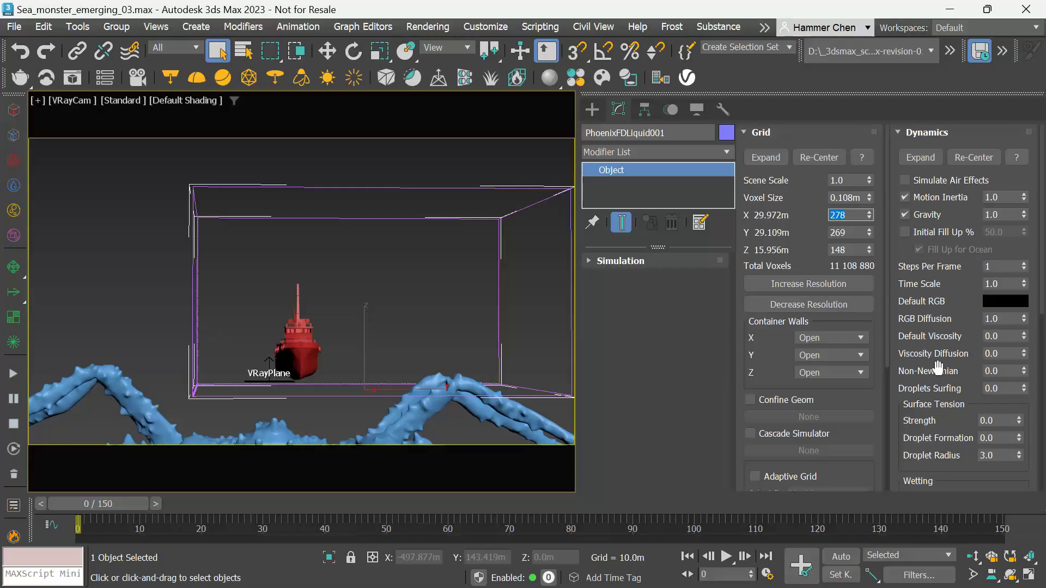
type("357")
key("Return")
double_click(829, 233)
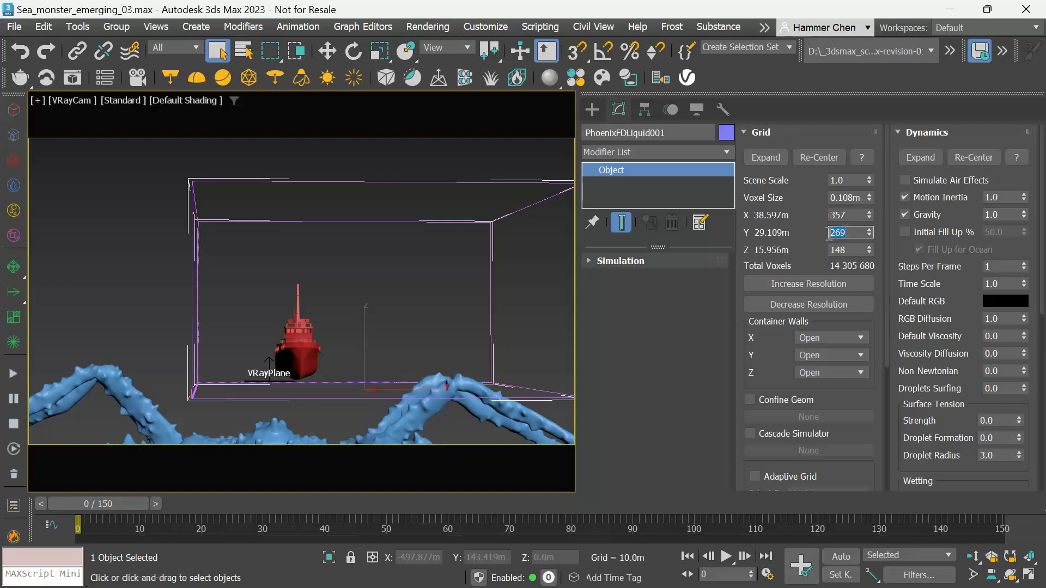
type("246")
key("Return")
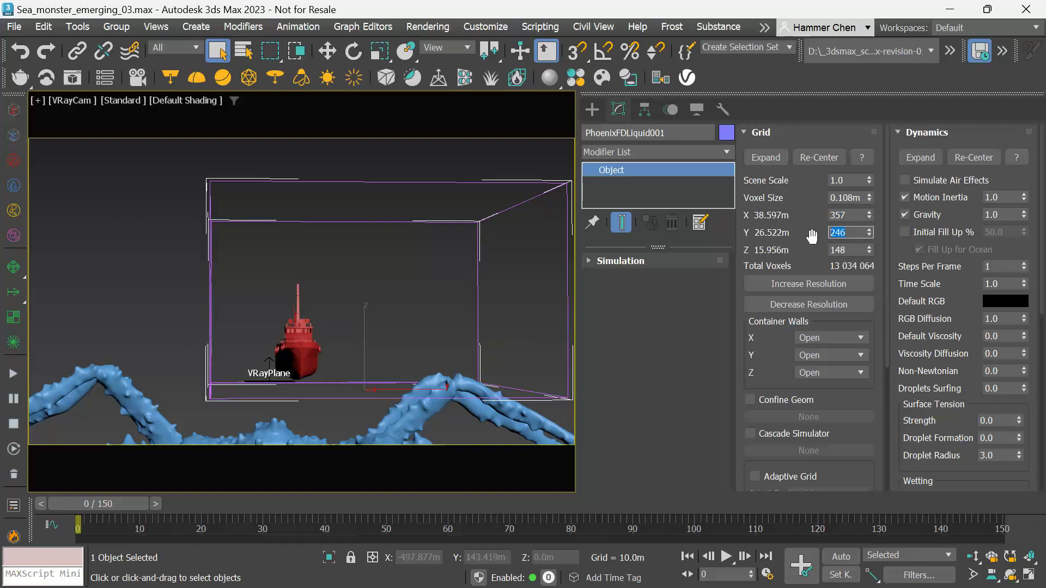
key("Tab")
type("169")
key("Return")
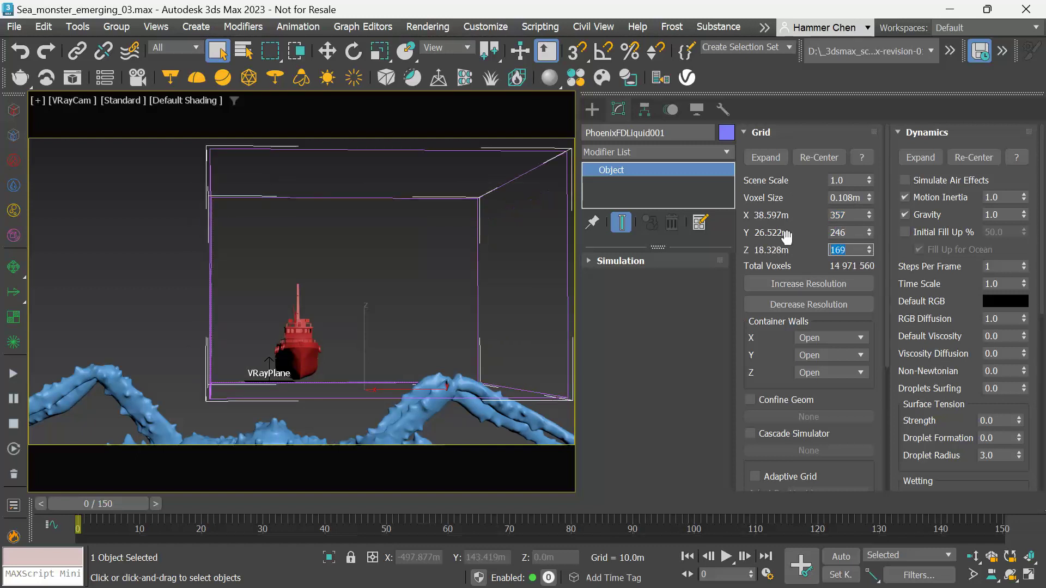
Step: Enable a 12% initial fill and save incrementally as Sea_monster_emerging_04.max
left_click(942, 232)
key("Tab")
type("12")
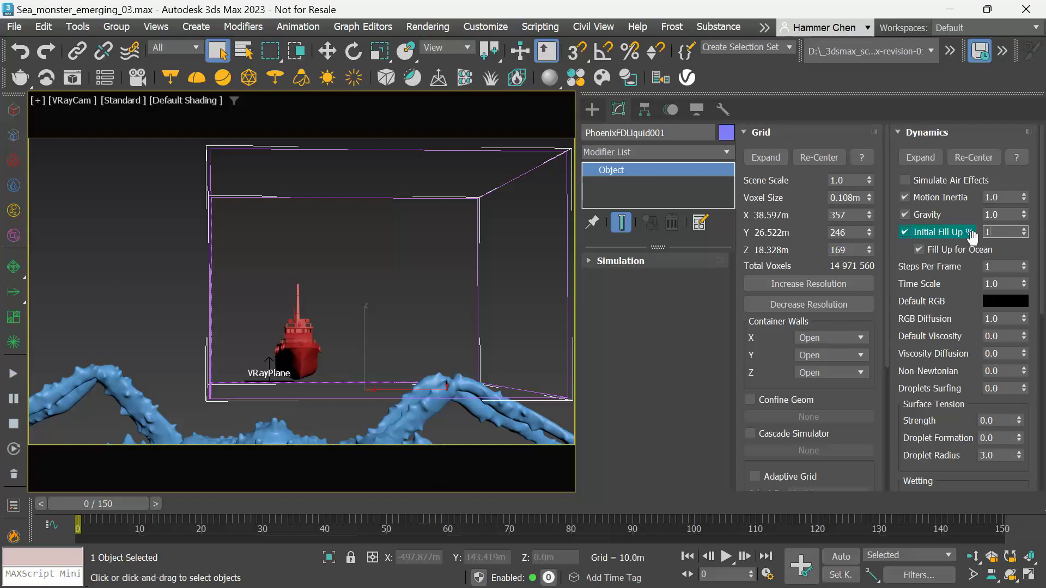
key("Return")
key("ctrl+s")
Step: Set the simulation Time Scale to 0.9
left_click(1012, 283)
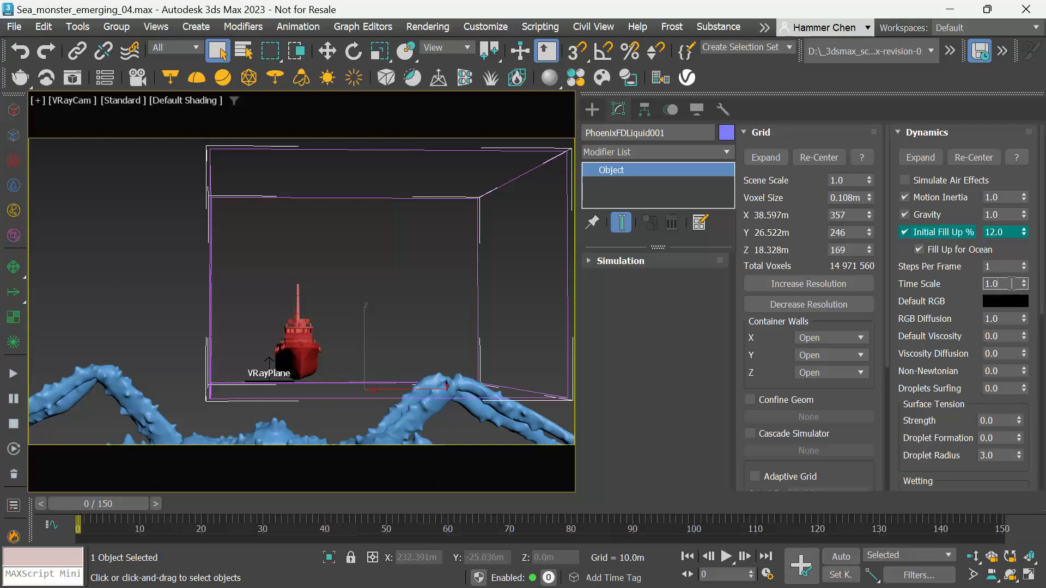
key("BackSpace")
key("BackSpace")
key("BackSpace")
type(".9")
key("Return")
left_click(675, 259)
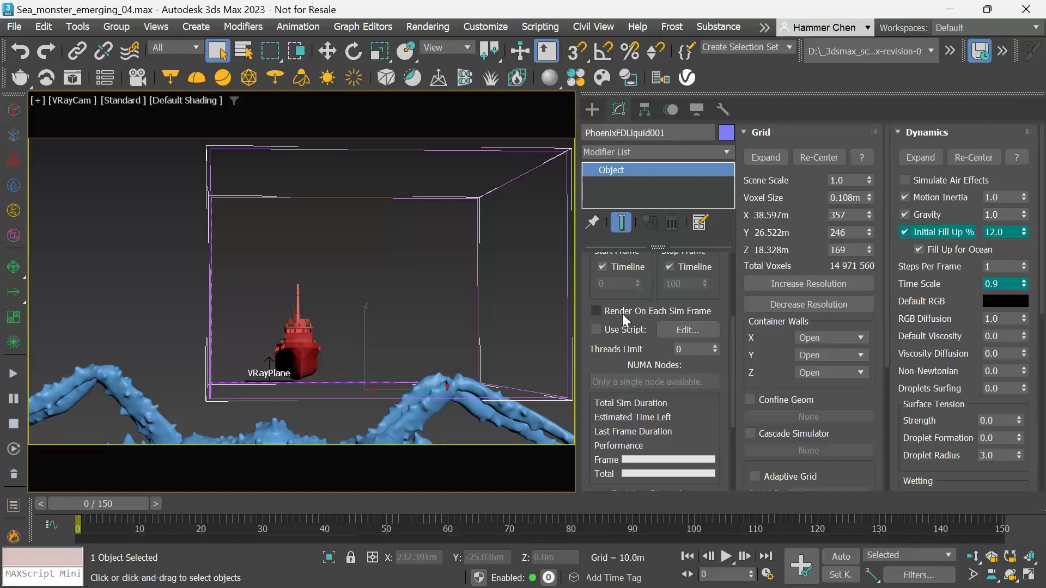
Step: Run the simulation and preview the liquid as a mesh with the particle system hidden
scroll(619, 334, "up", 5)
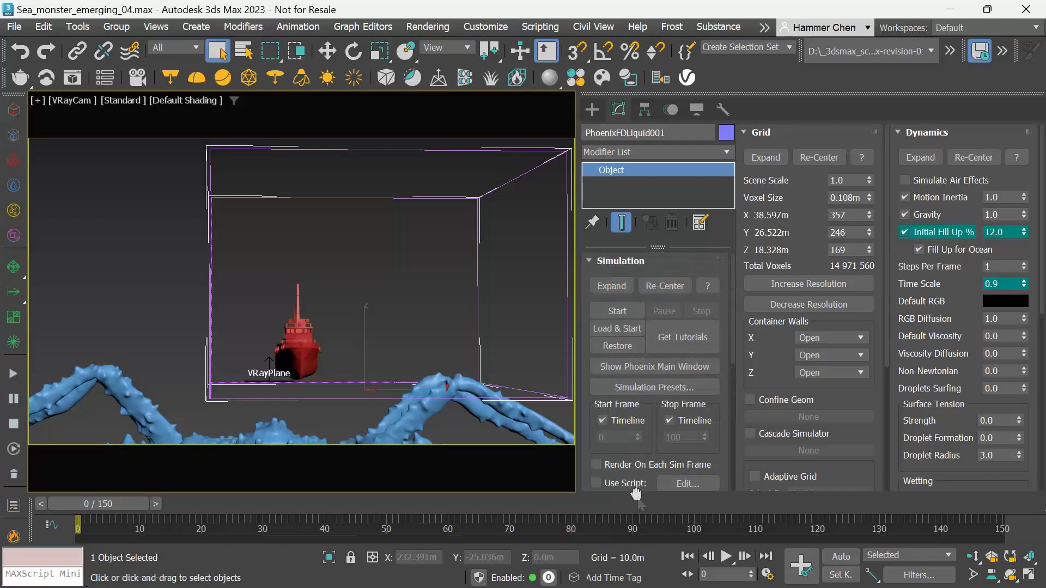
left_click(615, 313)
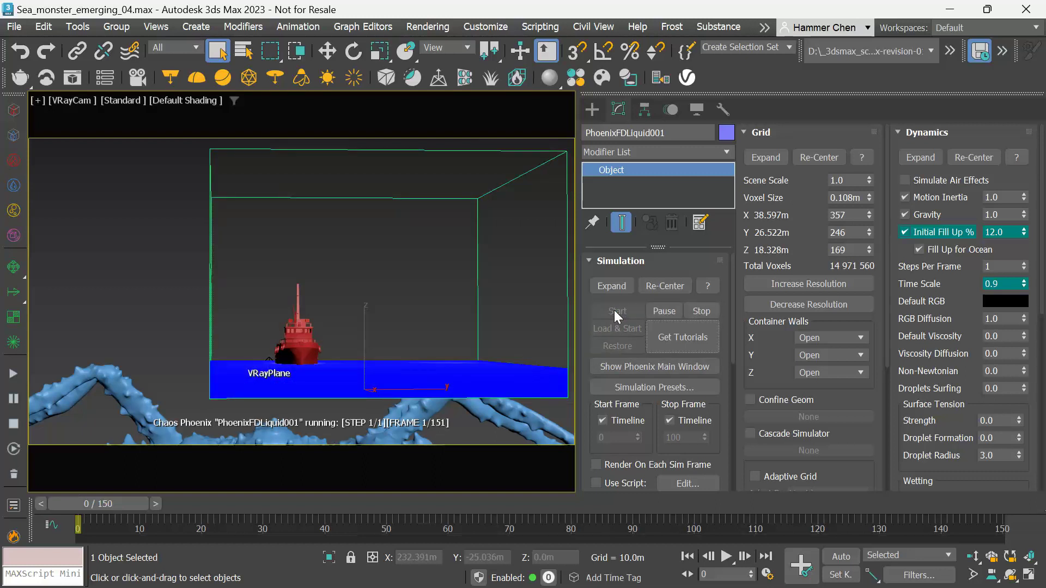
left_click(930, 299)
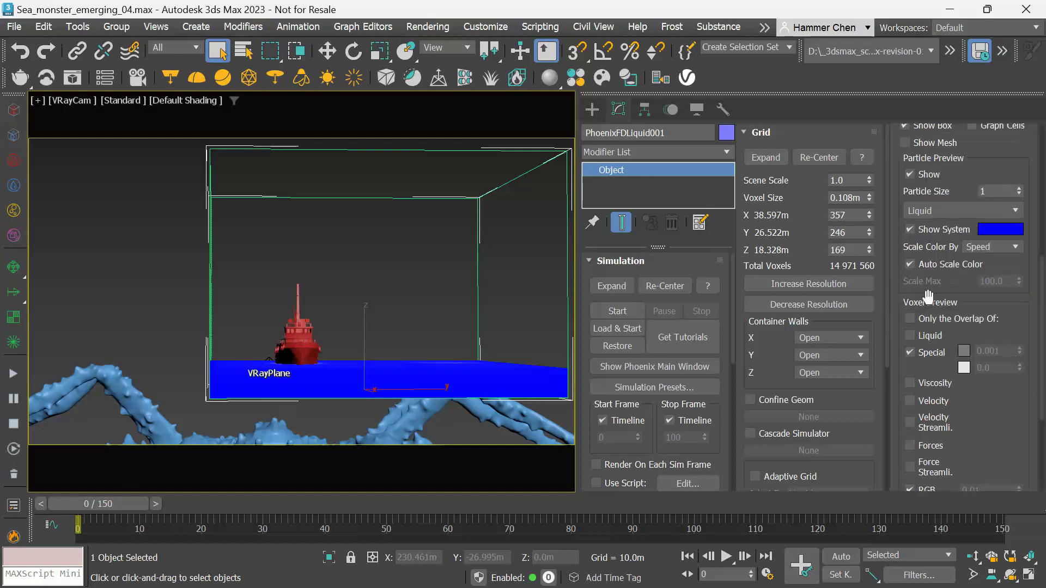
left_click(933, 145)
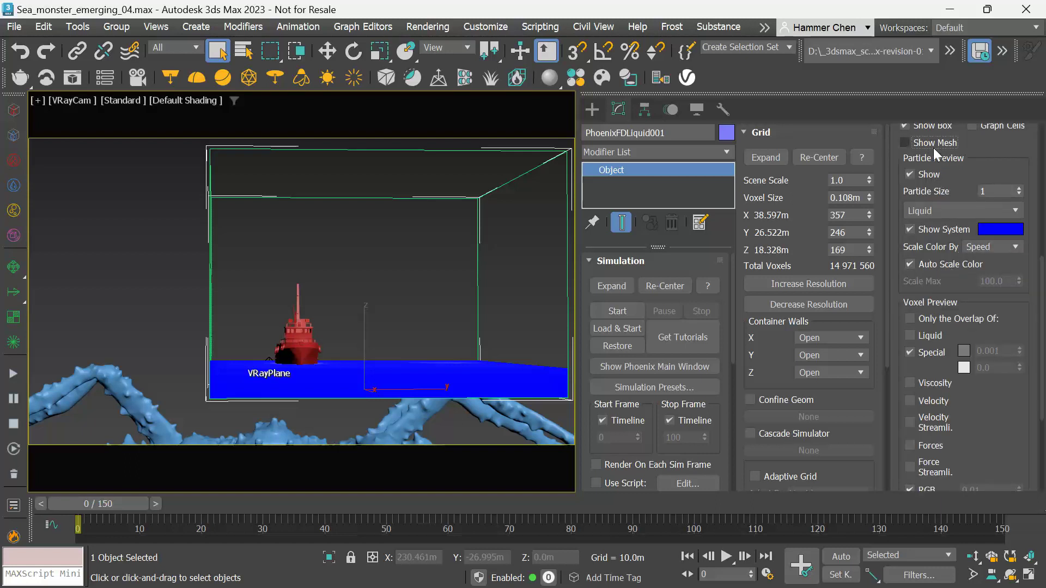
left_click(937, 230)
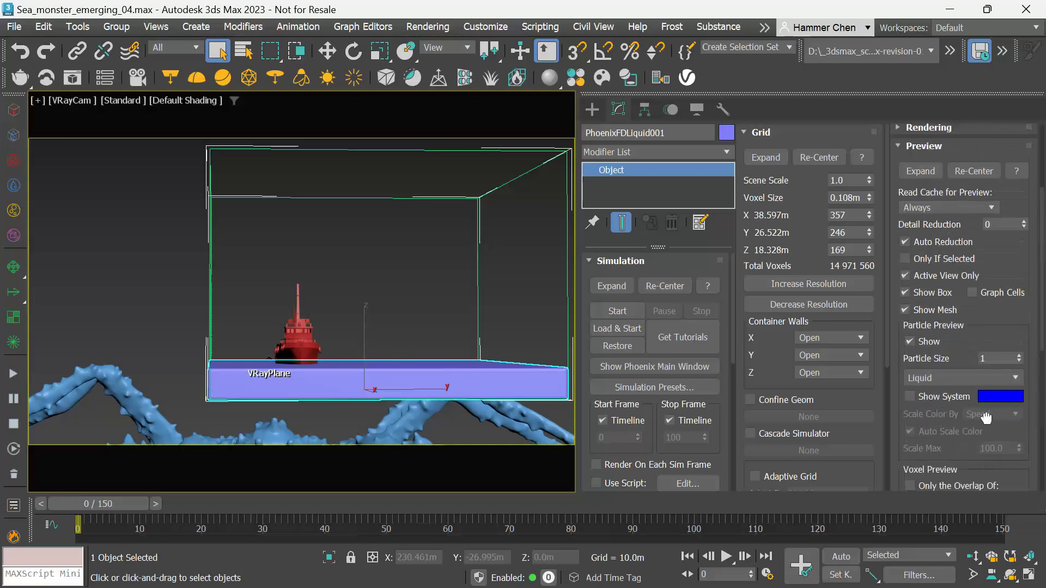
Step: Expand the Rendering rollout to reach its Mode setting
scroll(947, 192, "up", 3)
left_click(953, 127)
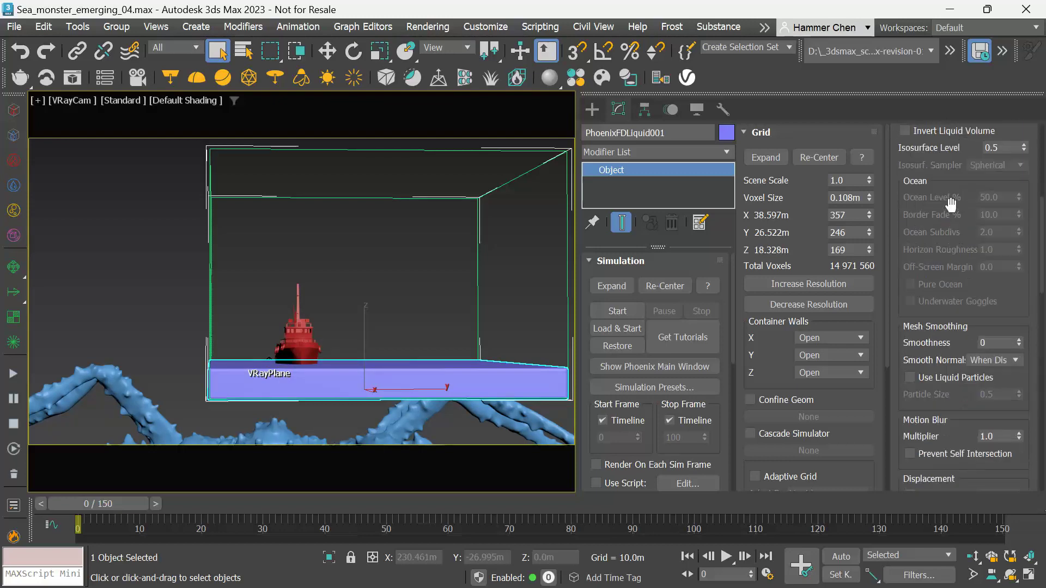
scroll(965, 398, "up", 3)
scroll(965, 397, "up", 1)
Step: Set the rendering mode to Ocean Mesh using V-Ray Static Geometry
left_click(1011, 238)
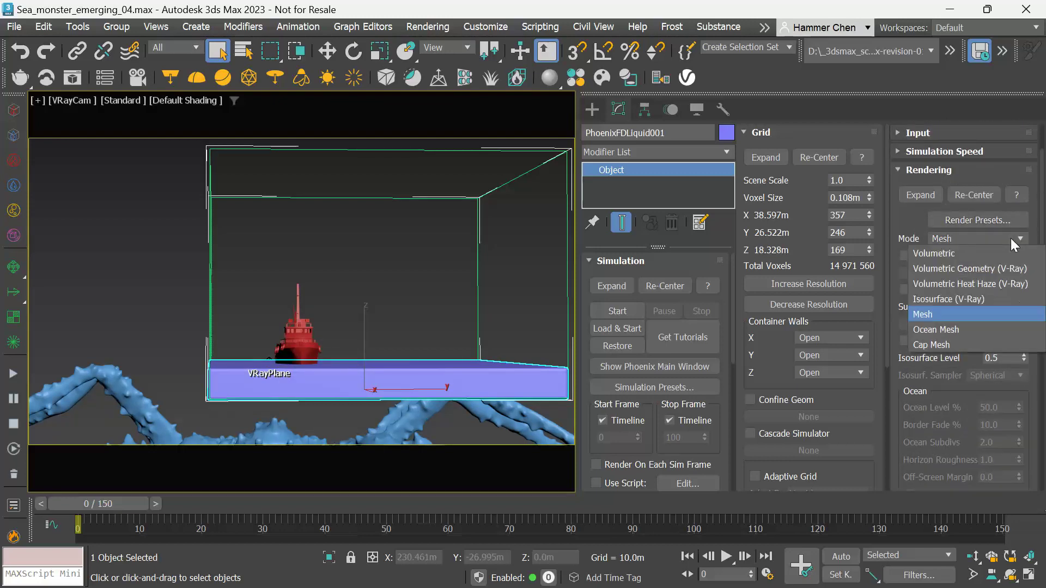
left_click(956, 330)
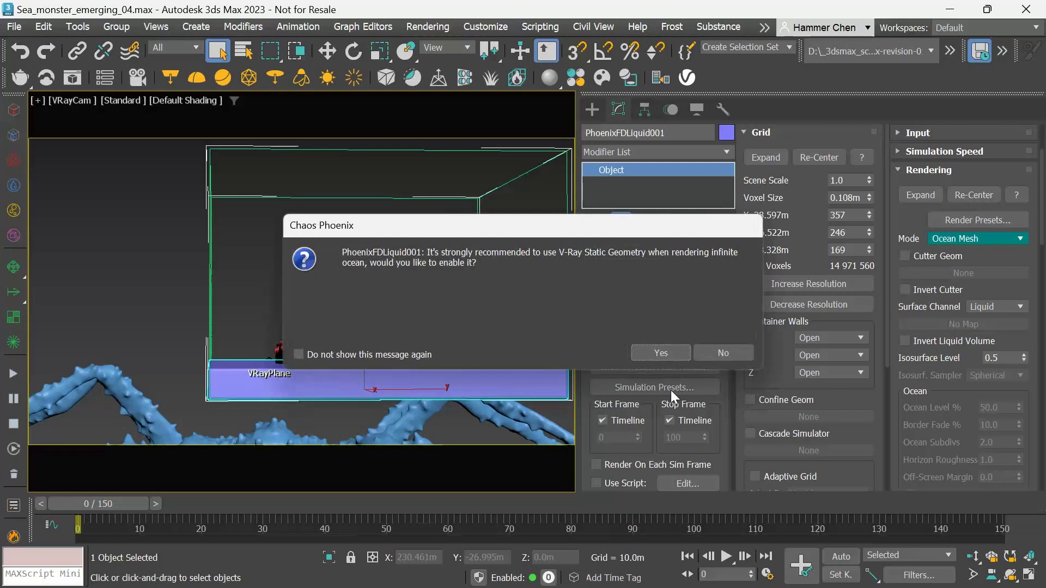
left_click(660, 353)
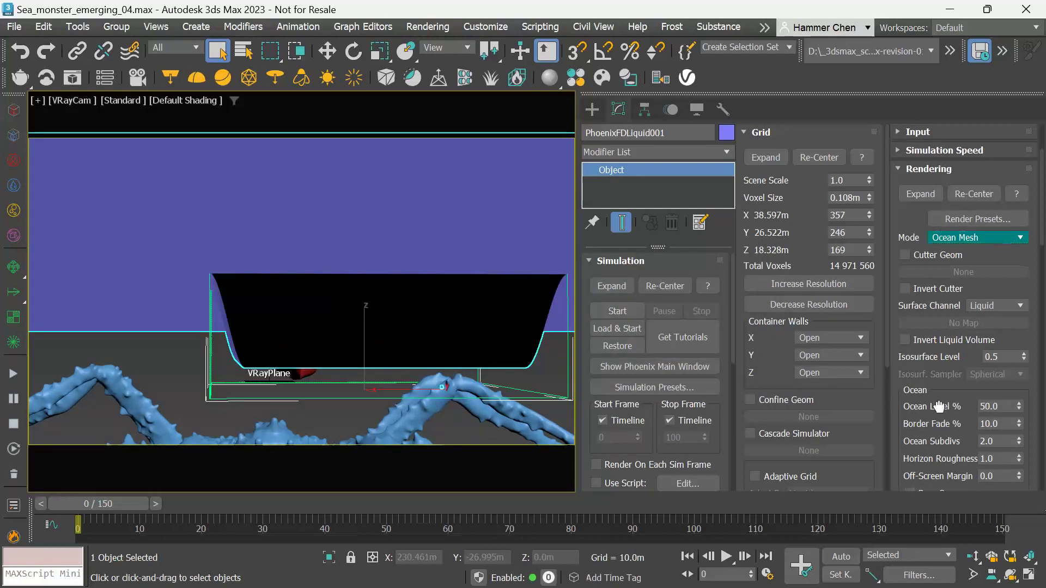
Step: Set the Ocean Level to 12% in the Grid rollout
scroll(937, 424, "down", 3)
double_click(1012, 296)
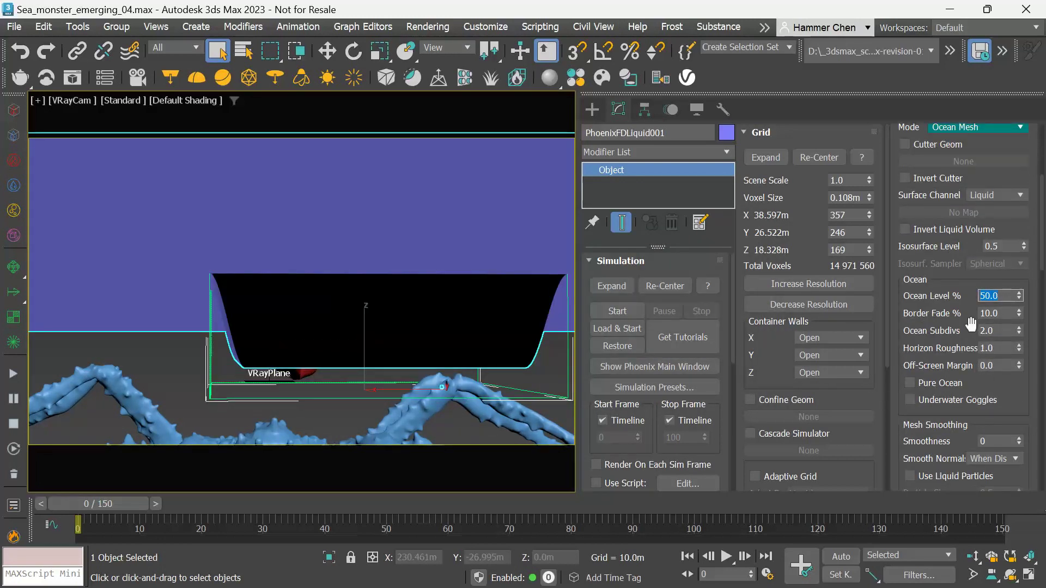
type("12")
key("Return")
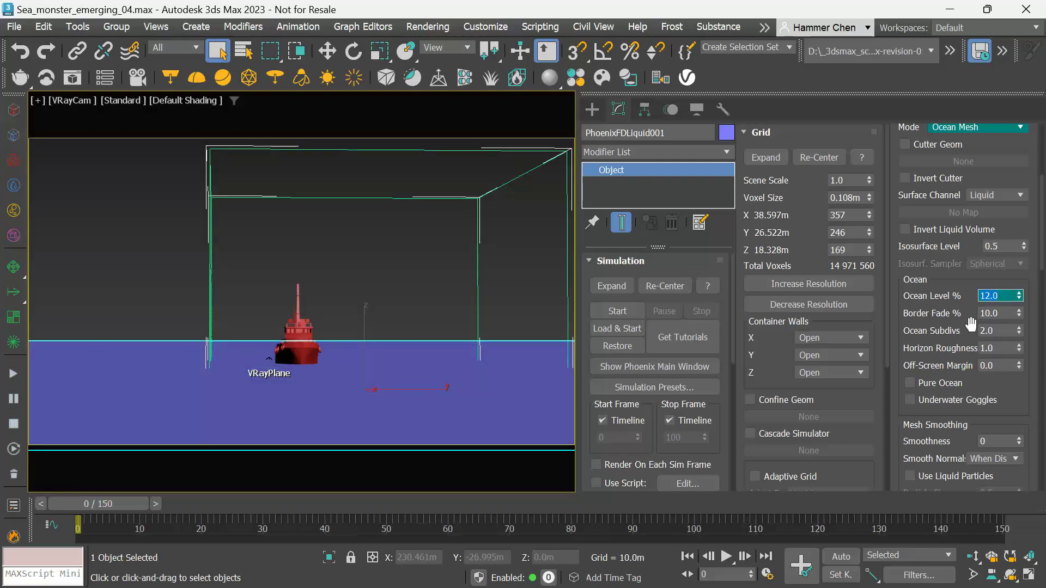
left_click(83, 27)
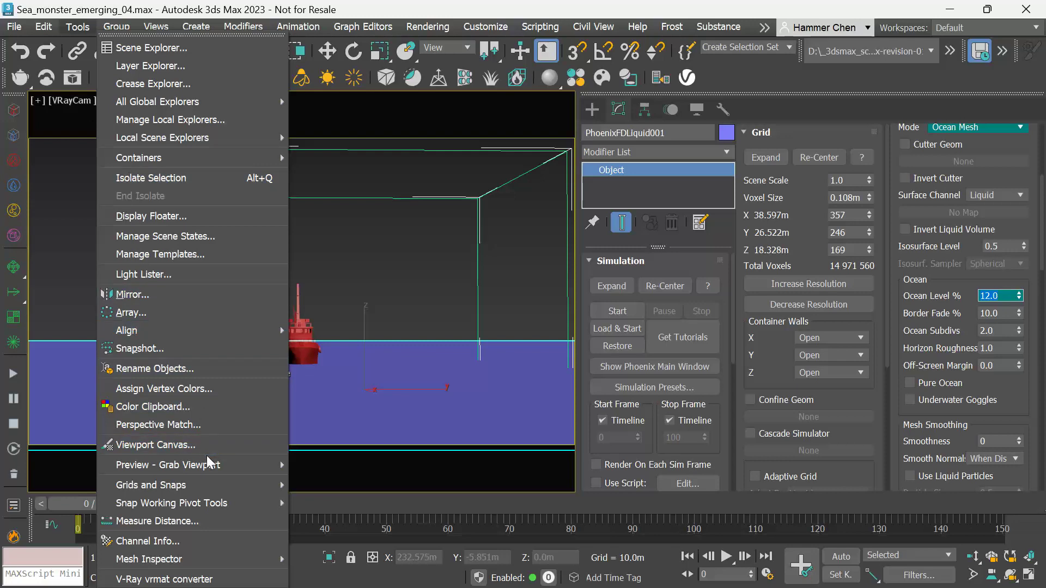
Step: Create a preview animation of the camera view via Preview - Grab Viewport and watch it
mouse_move(213, 467)
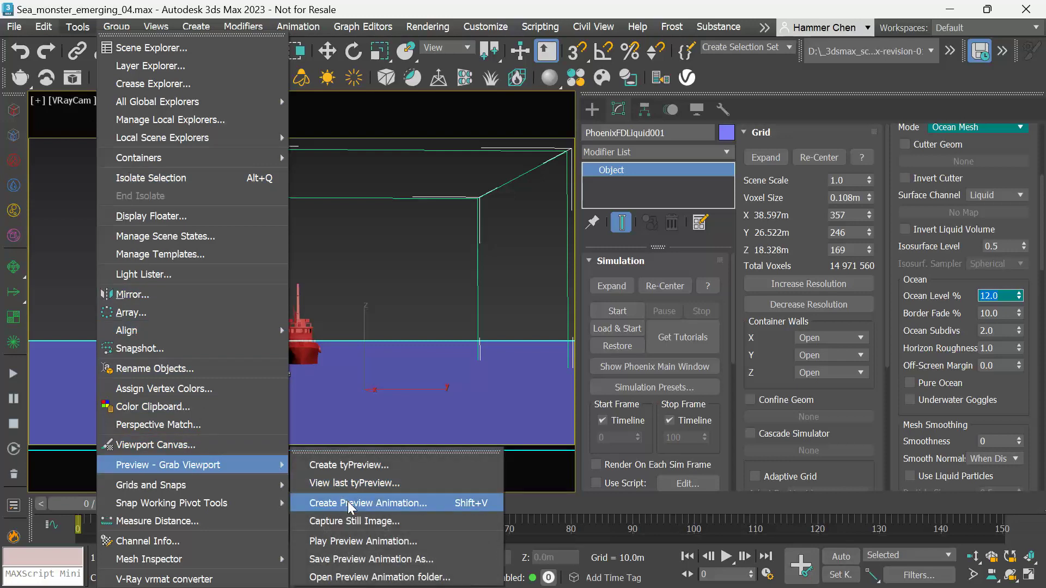
left_click(349, 502)
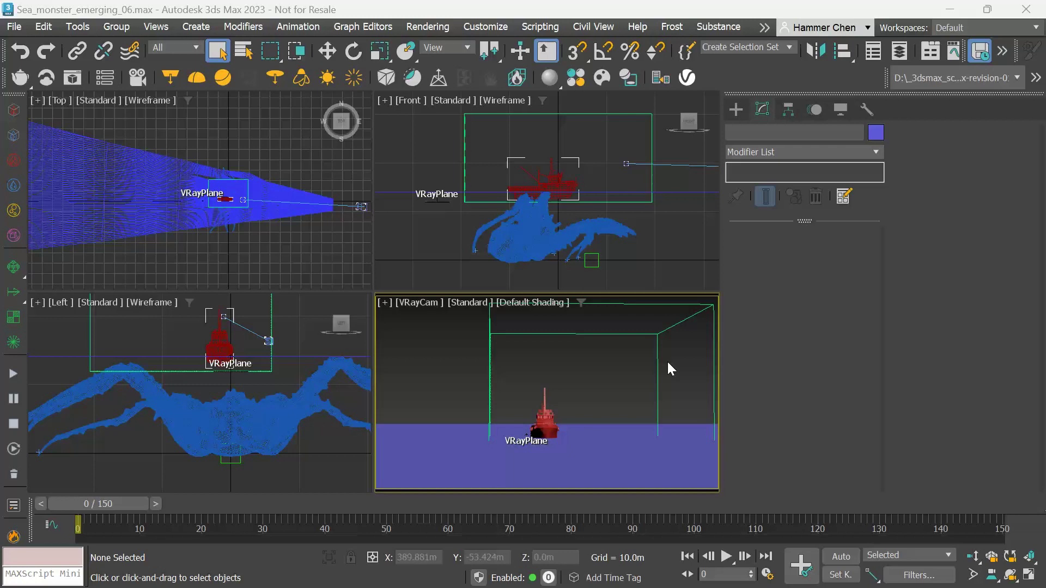
Step: Enable Splash/Mist on PhoenixFDLiquid001 and accept creating a splashes particle shader
left_click(657, 344)
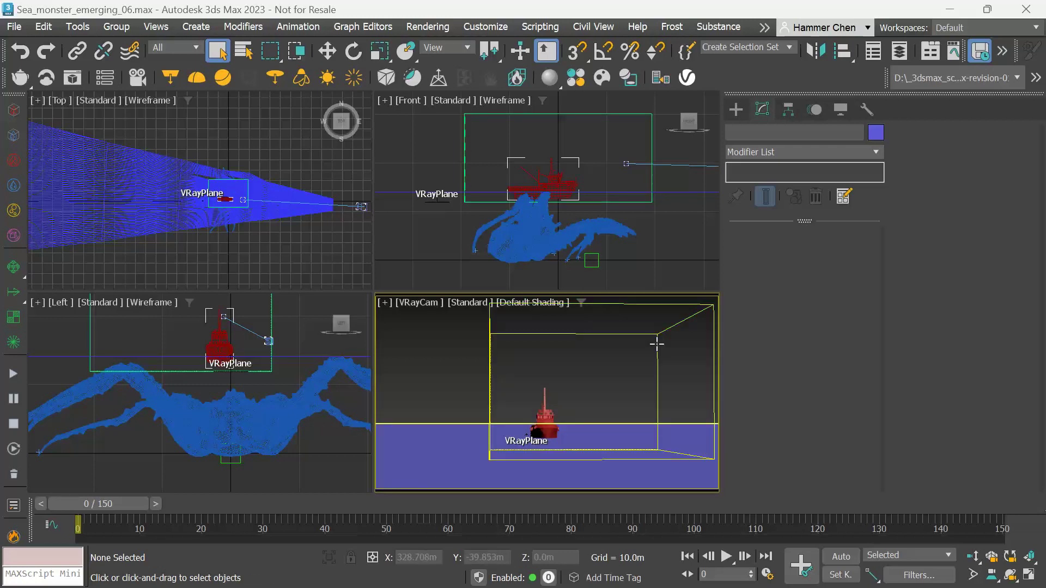
left_click(926, 188)
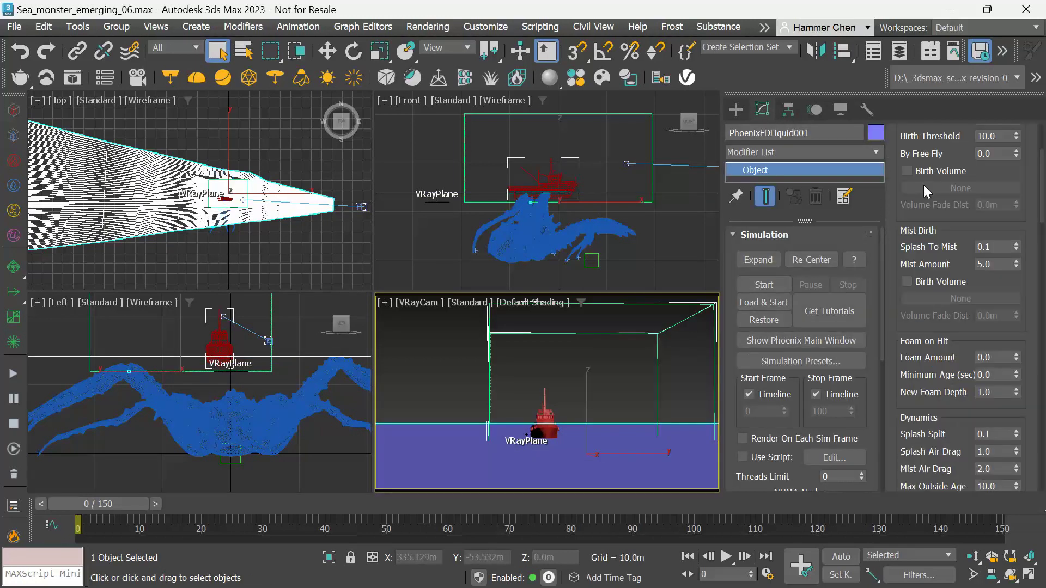
scroll(939, 158, "up", 3)
left_click(926, 237)
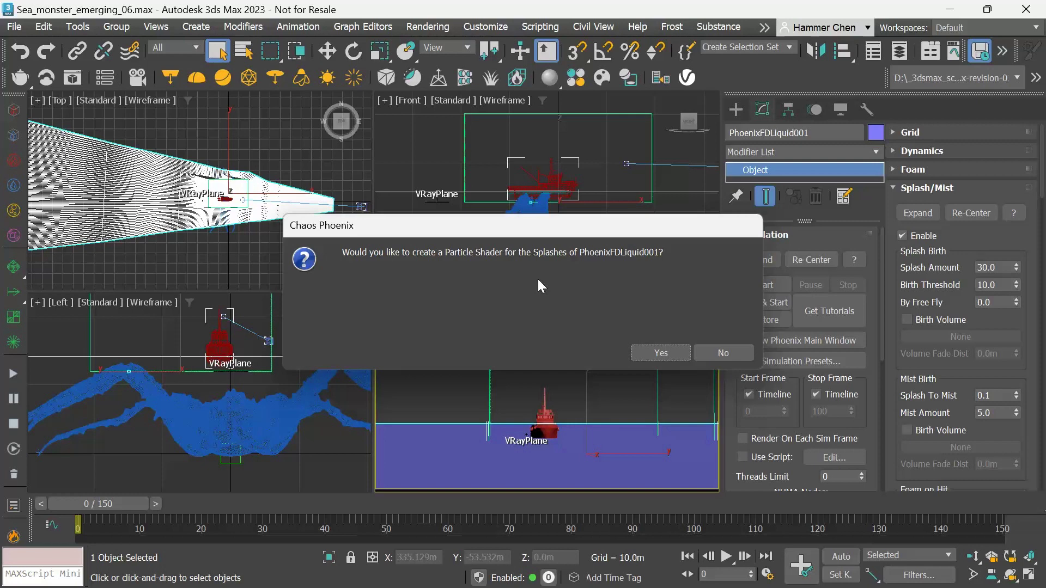
left_click(655, 352)
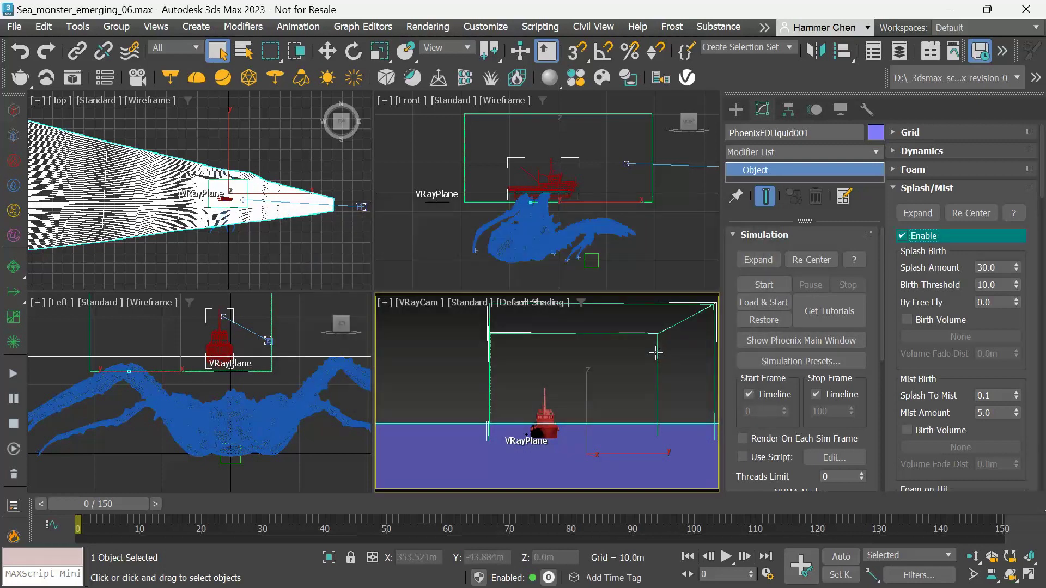
Step: Rename the new splashes particle shader to ParticleShader_Splash
scroll(283, 158, "down", 6)
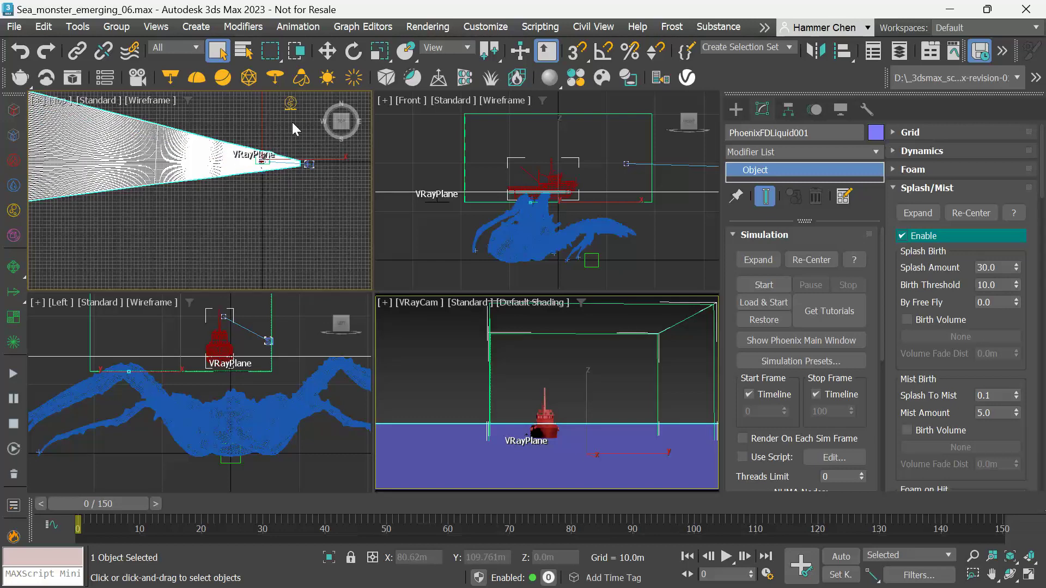
scroll(292, 103, "up", 6)
left_click(288, 101)
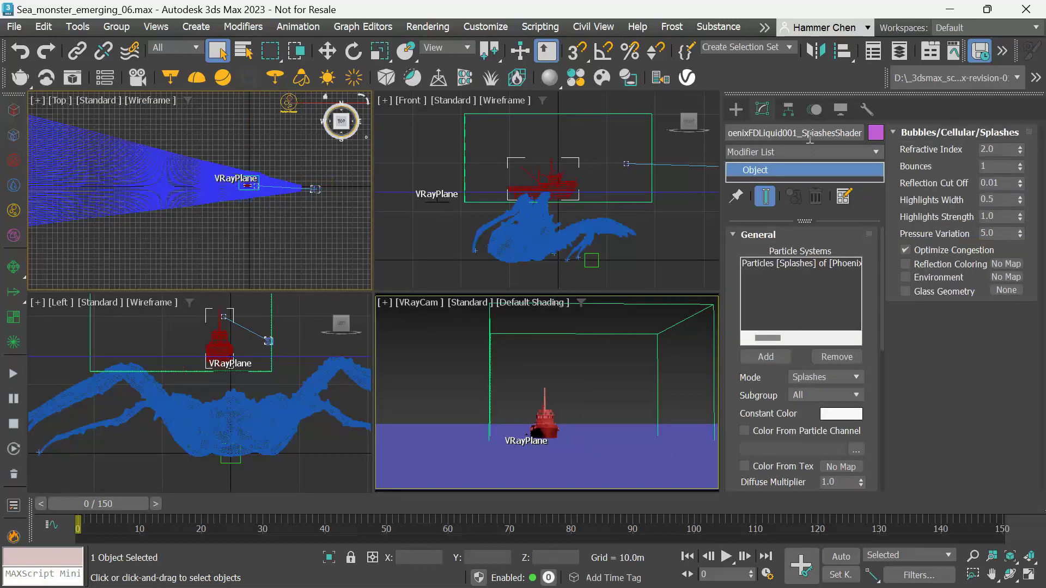
left_click(833, 133)
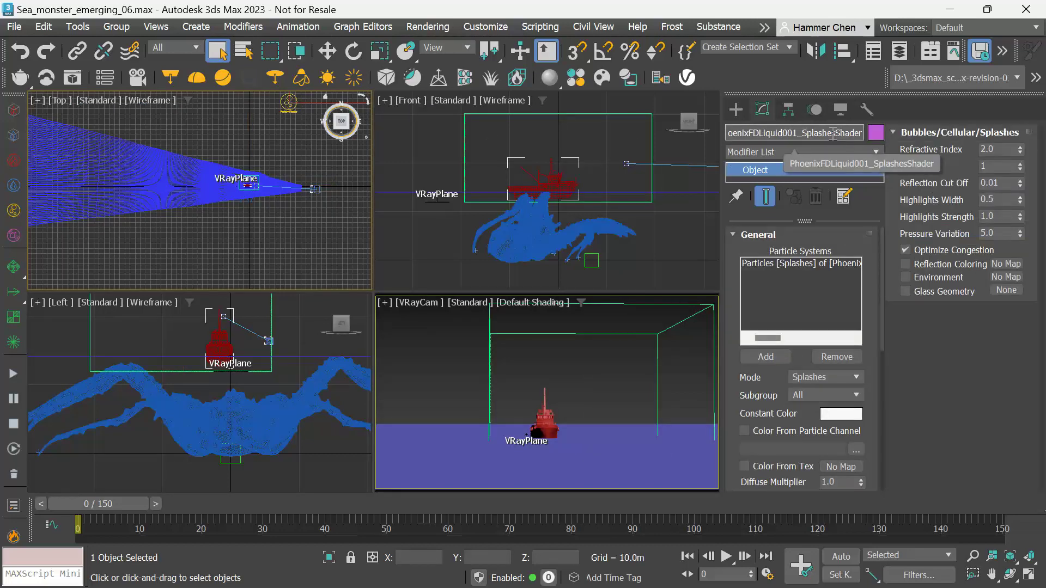
key("Home")
key("ctrl+a")
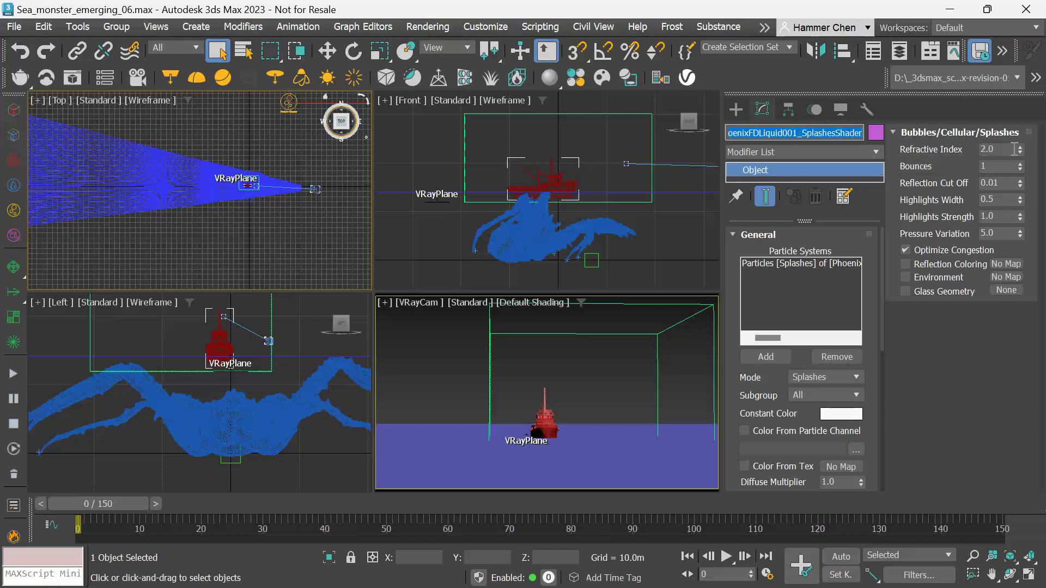
key("BackSpace")
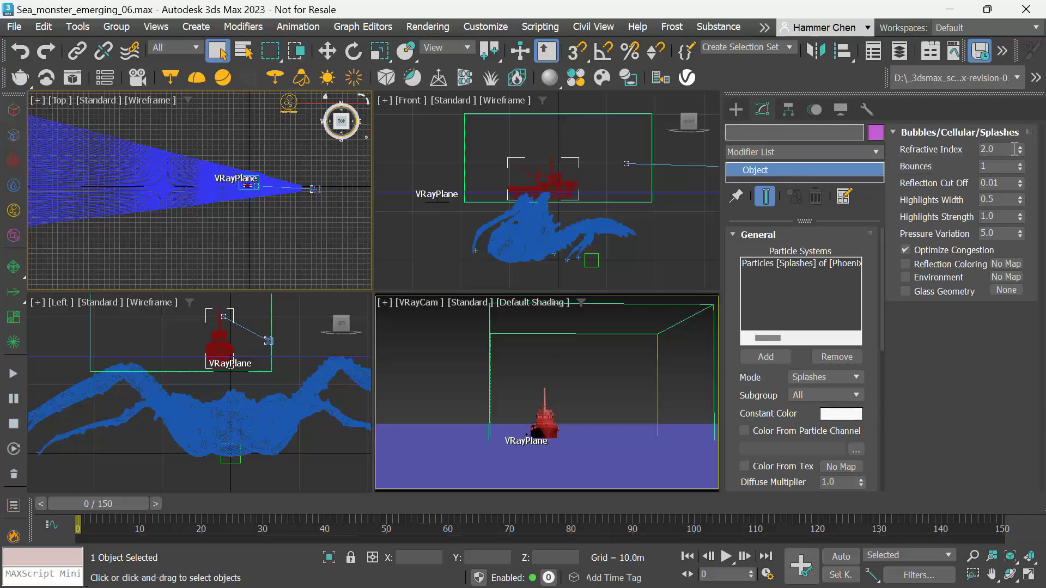
type("ParticleShader_Splash")
key("Return")
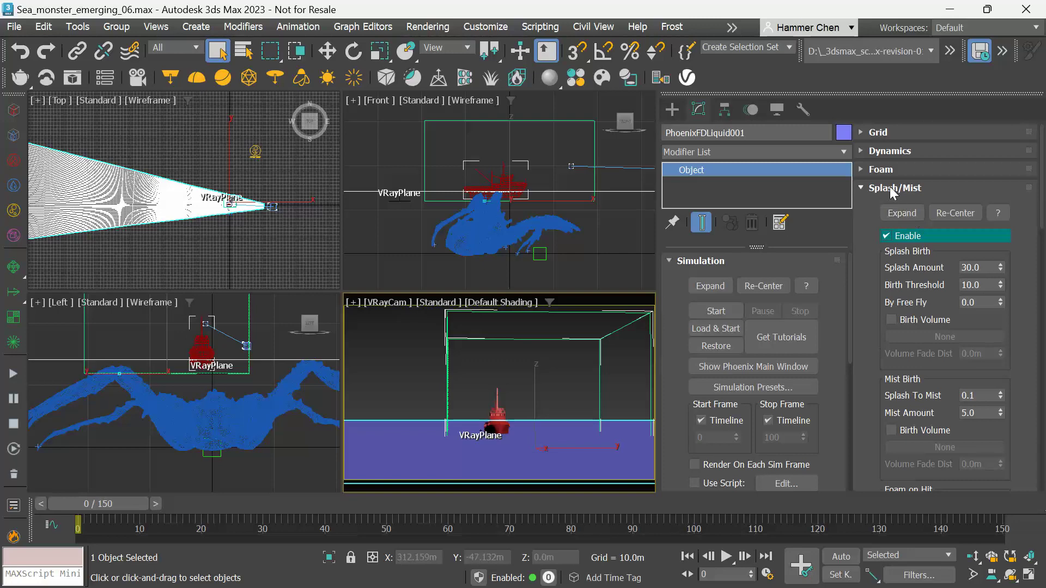
left_click(894, 189)
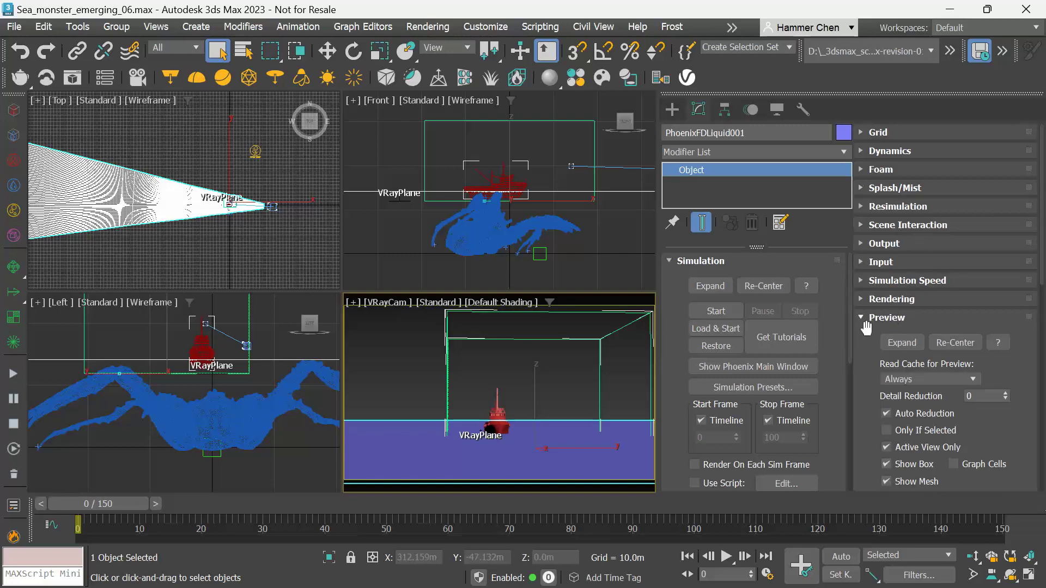
Step: Set the Splashes particle preview colour to blue
scroll(937, 338, "down", 5)
left_click(952, 292)
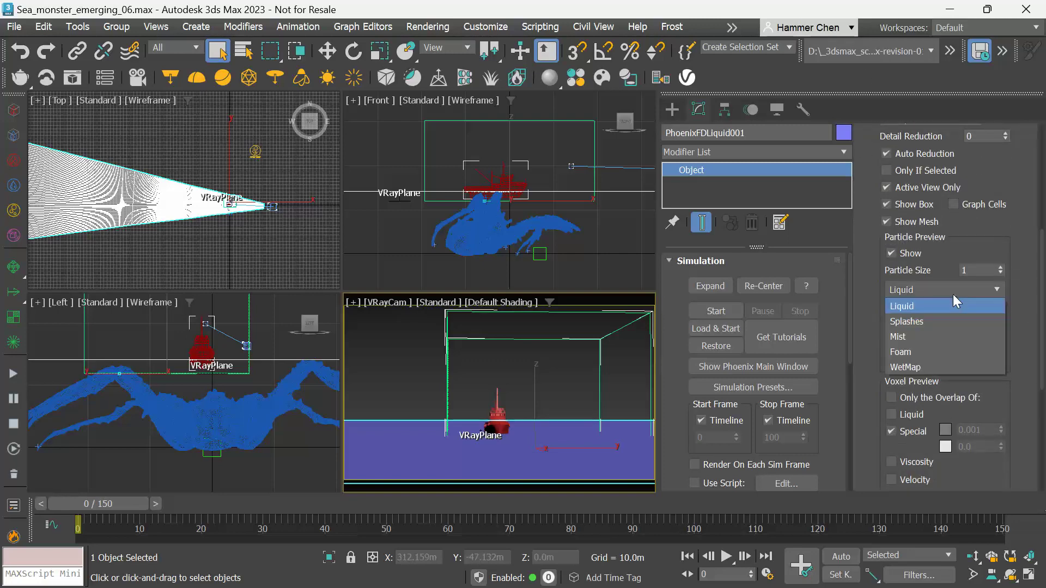
left_click(929, 322)
left_click(982, 309)
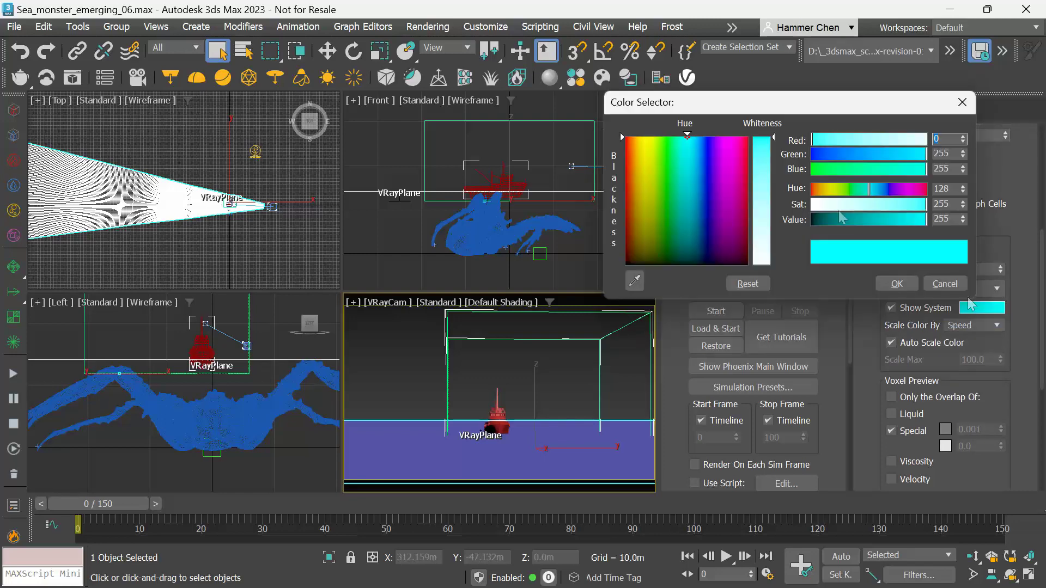
double_click(945, 154)
type("6")
left_click(897, 284)
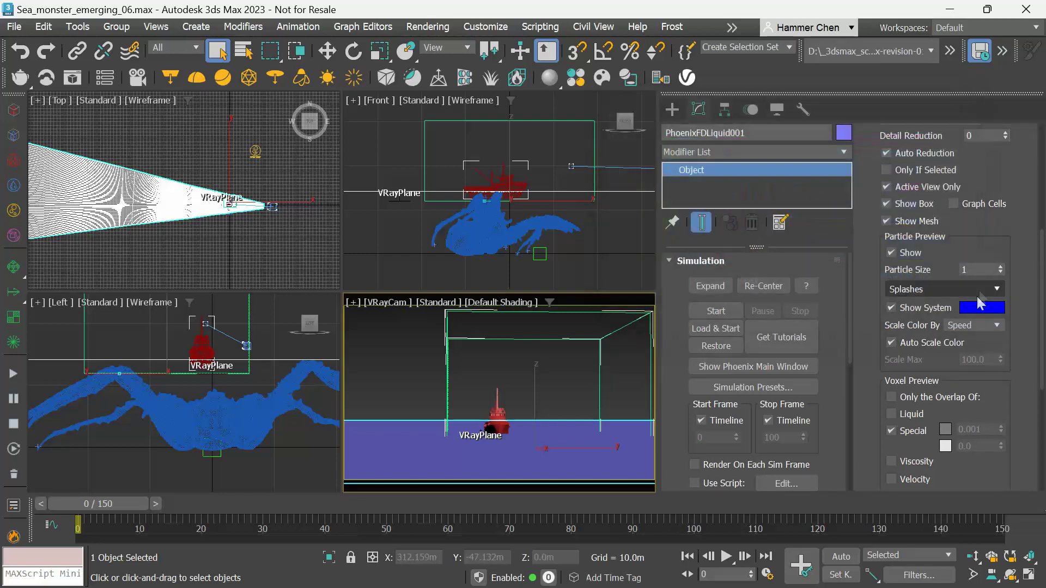
Step: Set the Mist preview colour to red, then switch the particle preview to Foam
left_click(952, 292)
left_click(941, 334)
left_click(981, 308)
left_click(627, 136)
left_click(894, 278)
left_click(953, 289)
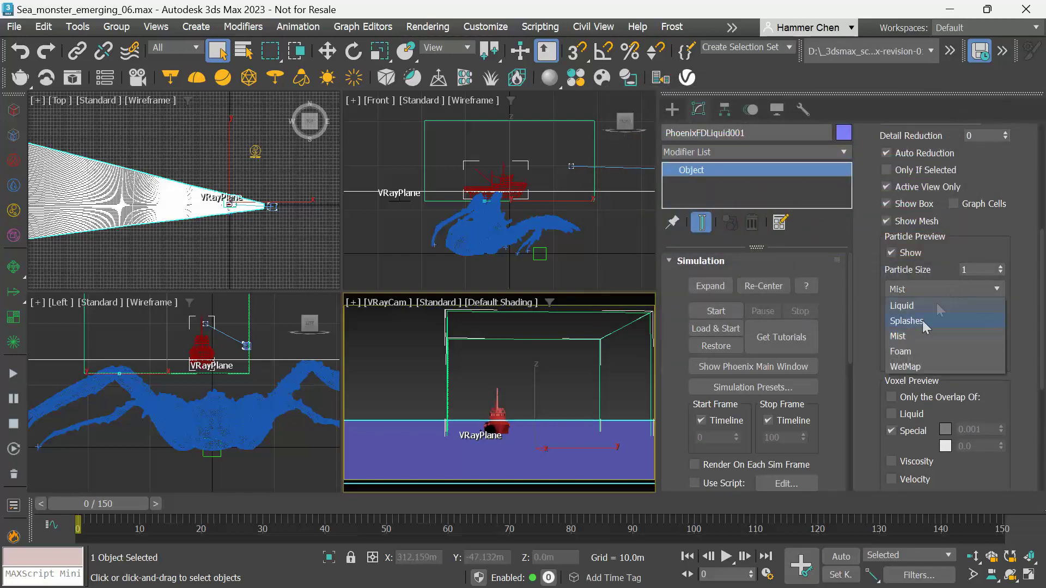
left_click(941, 346)
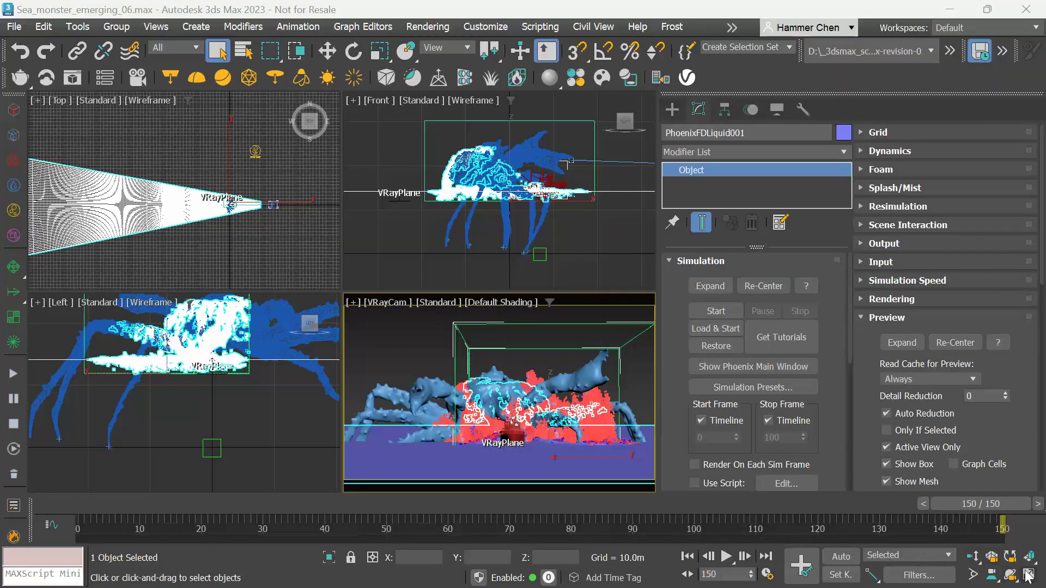
Step: Maximize the VRayCam view and select the Splashes and Mist lines in Cache File Content
left_click(1028, 575)
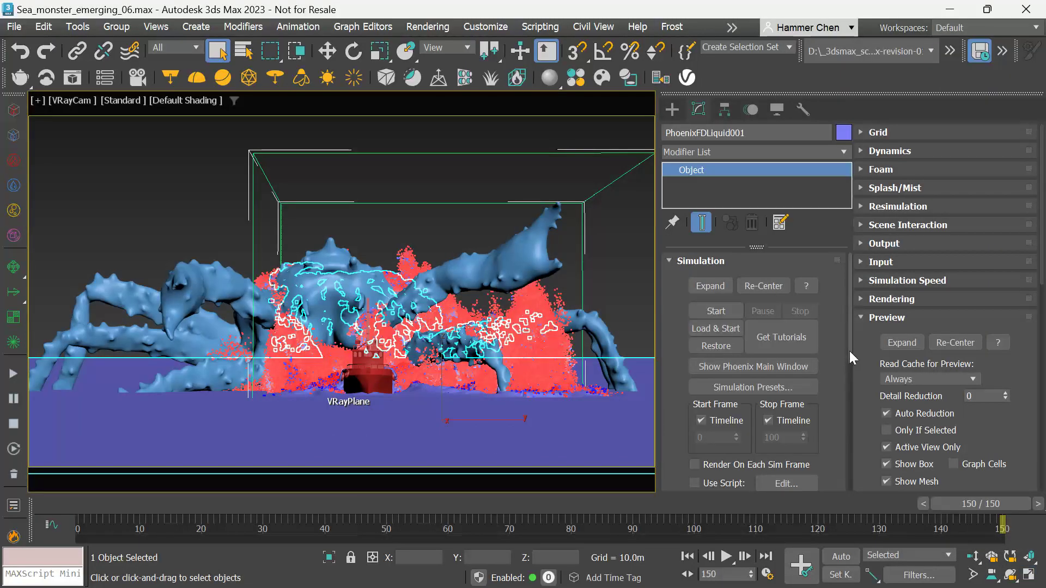
left_click_drag(851, 355, 853, 484)
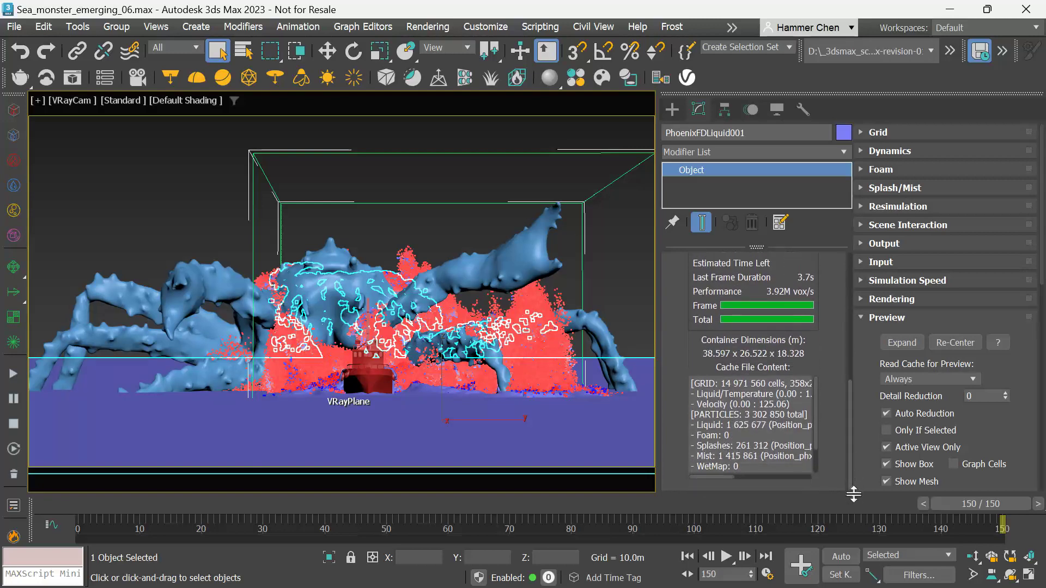
left_click_drag(698, 450, 817, 453)
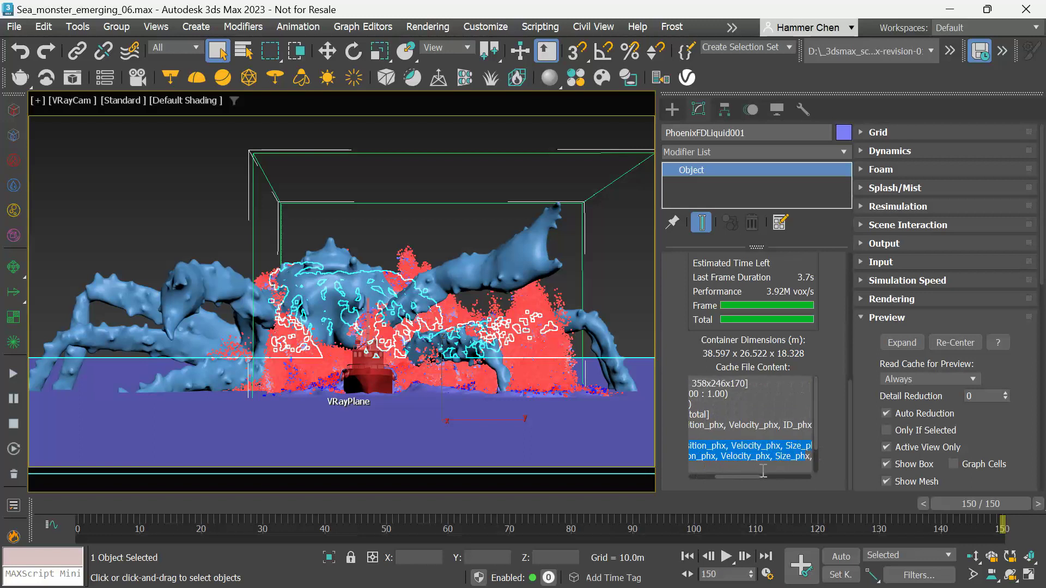
left_click(741, 478)
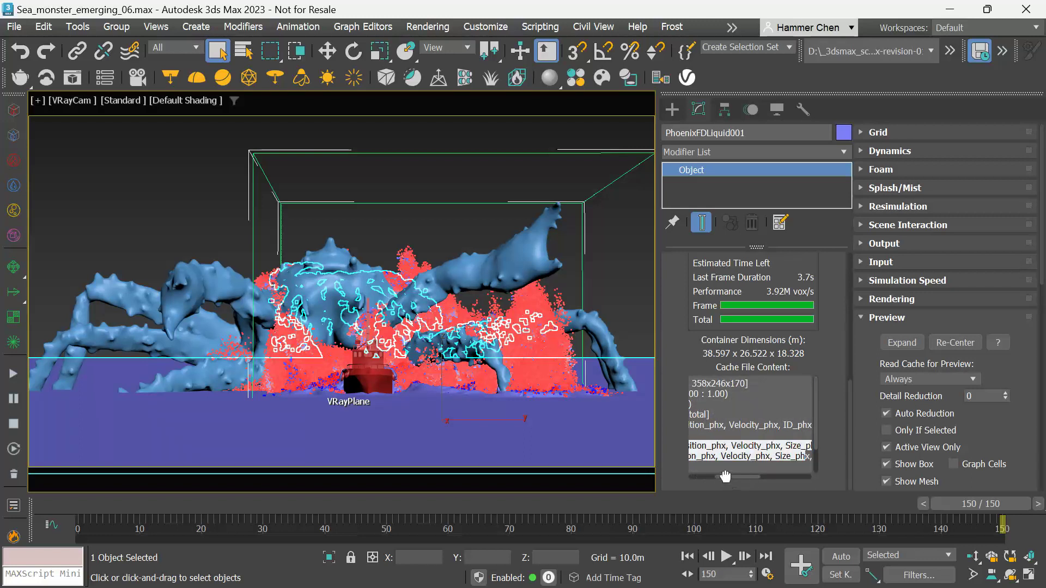
left_click_drag(724, 480, 697, 478)
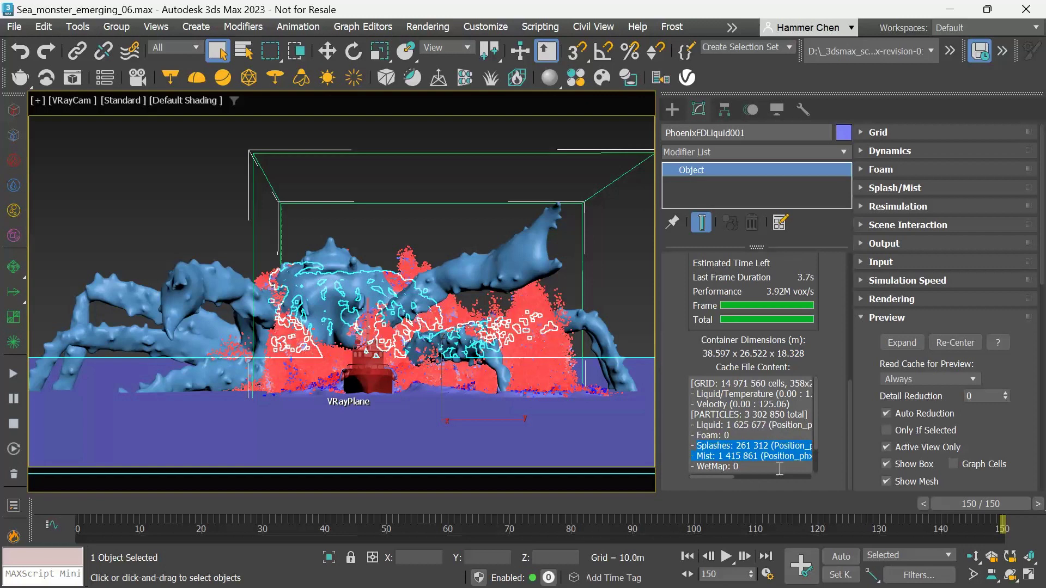
Step: Lower the Splash/Mist Mist Amount from 5.0 to 0.1
left_click(870, 319)
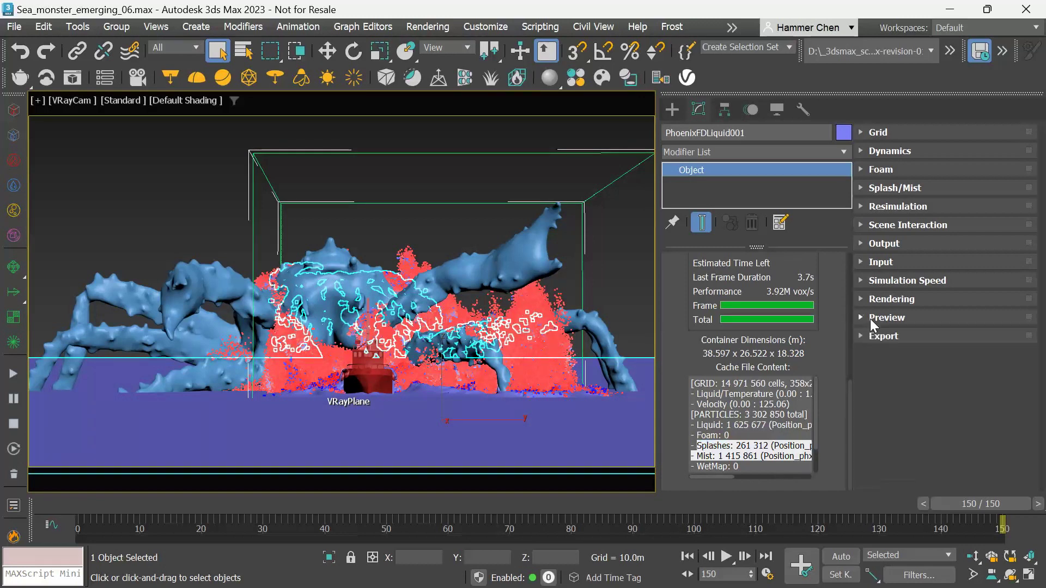
left_click(889, 186)
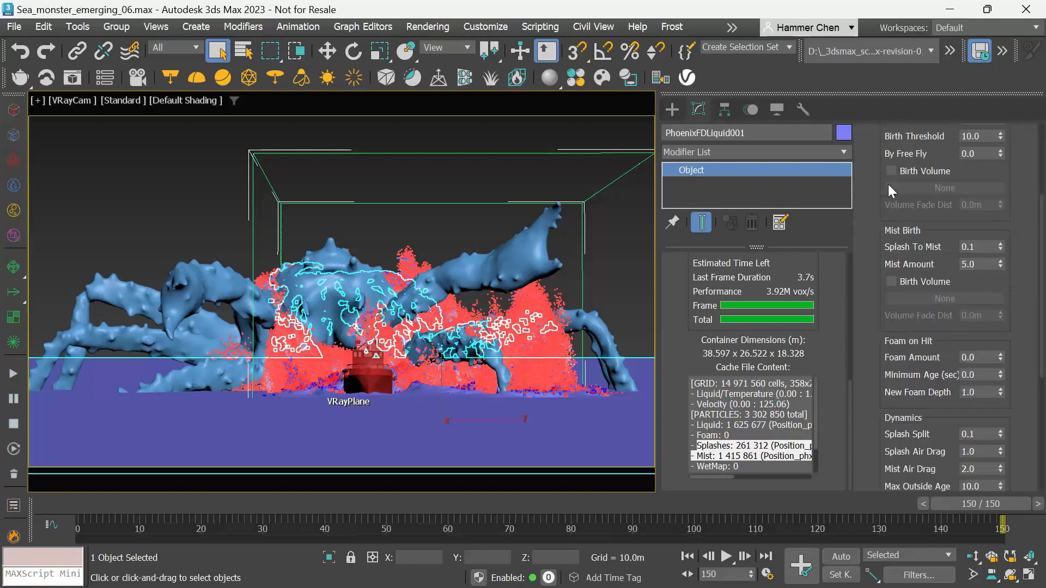
left_click(974, 264)
type("0.1")
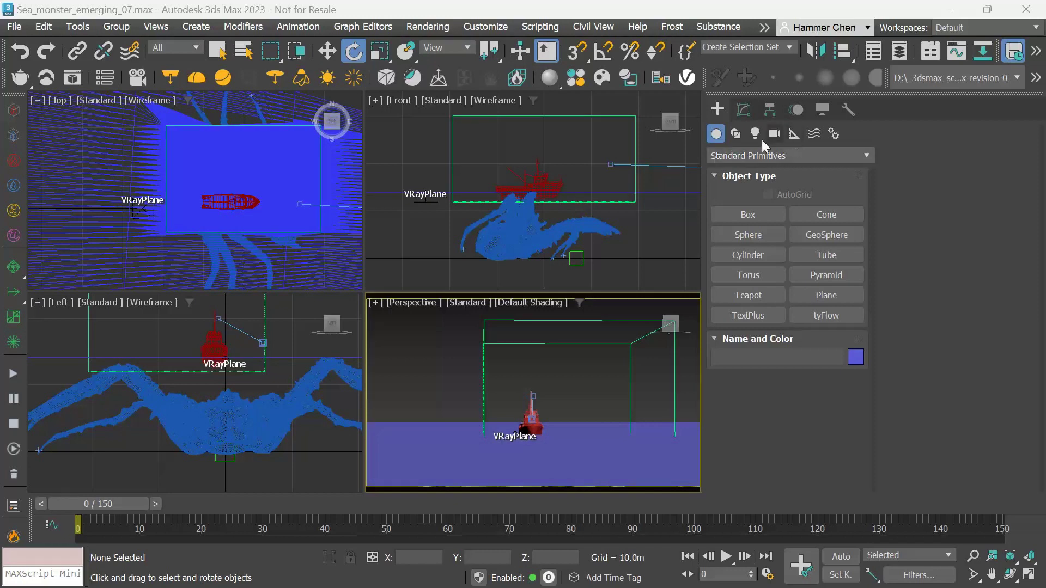
Step: Create a PlainForce helper in the Front view, move it left along Y, and rotate it 20° about Z
left_click(793, 134)
left_click(747, 275)
left_click_drag(510, 145, 518, 163)
key("w")
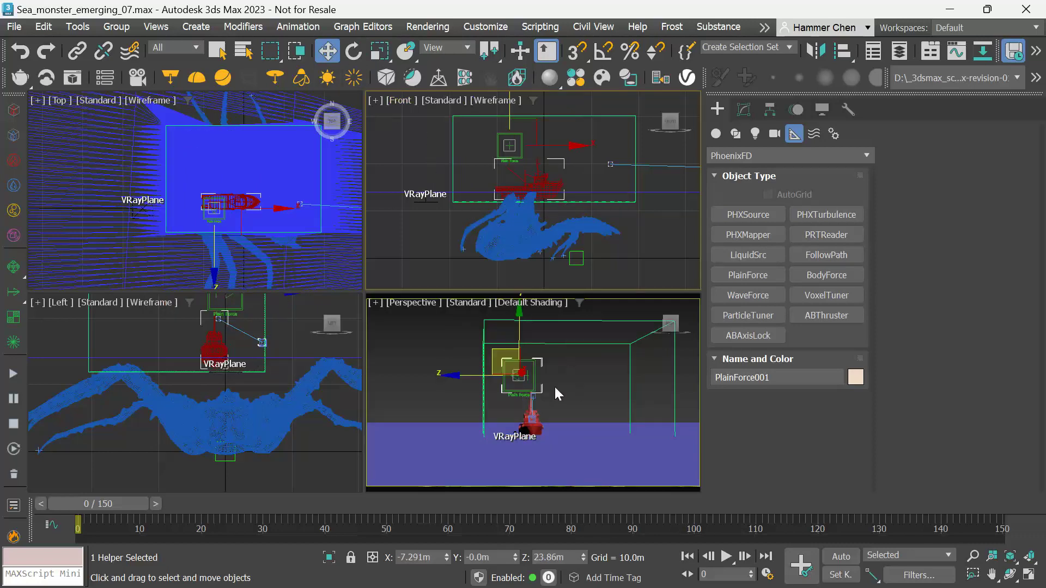
left_click_drag(565, 374, 457, 378)
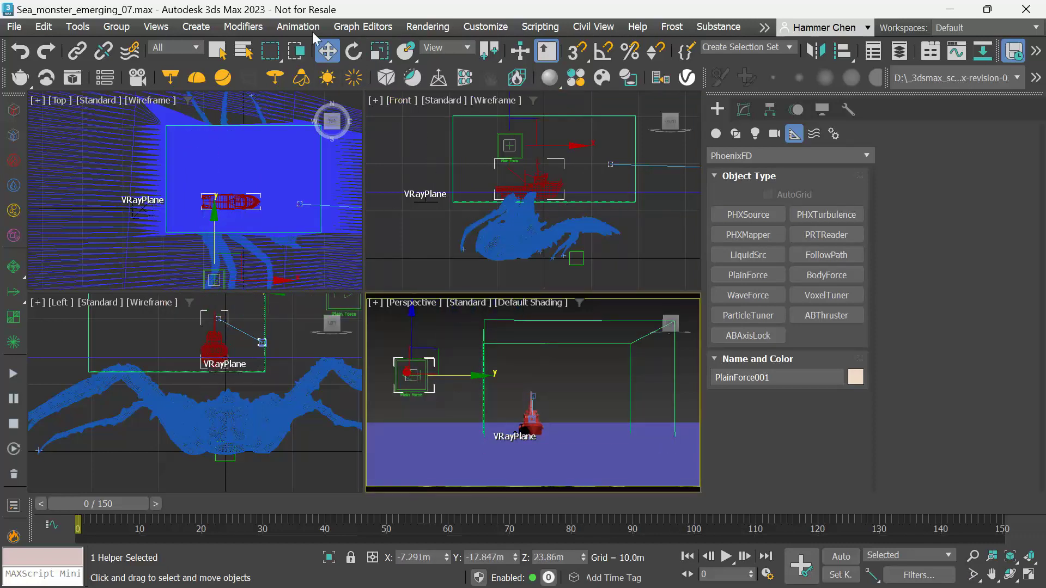
left_click(353, 50)
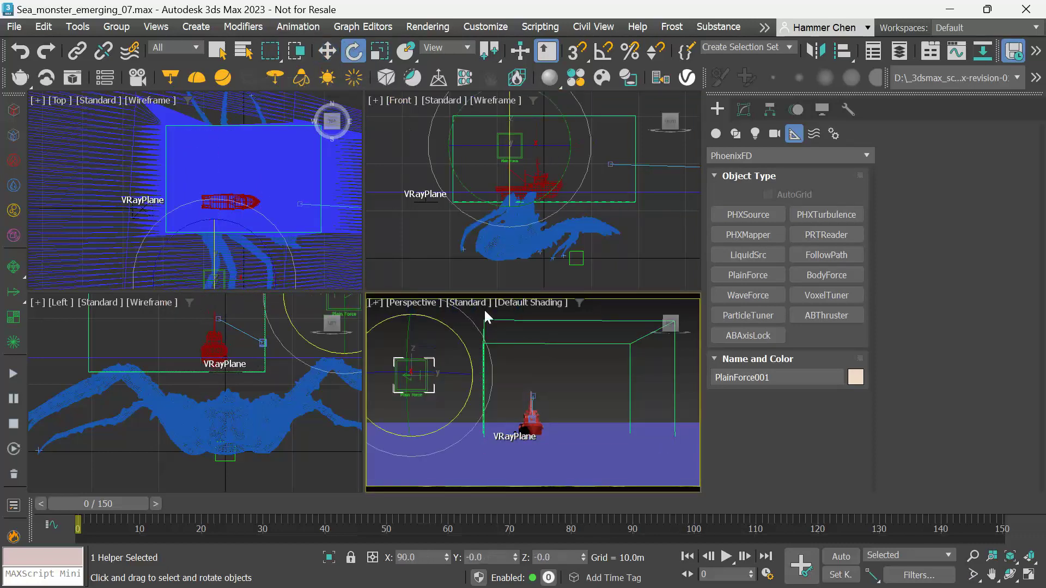
left_click(553, 556)
type("20")
key("Return")
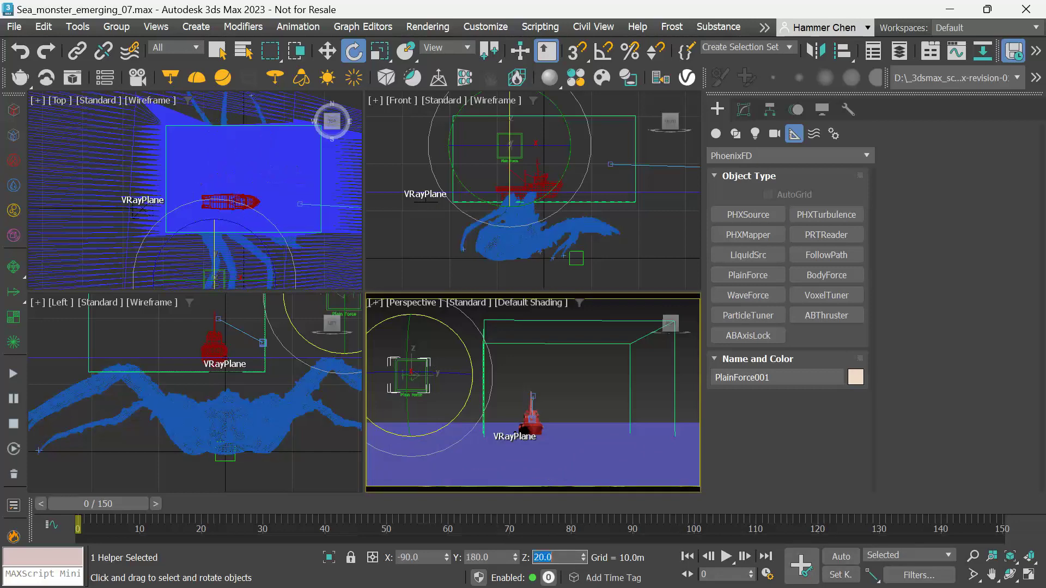
Step: In the maximized Perspective view, set the Plain Force strength to 5.0m
right_click(594, 381)
left_click(744, 110)
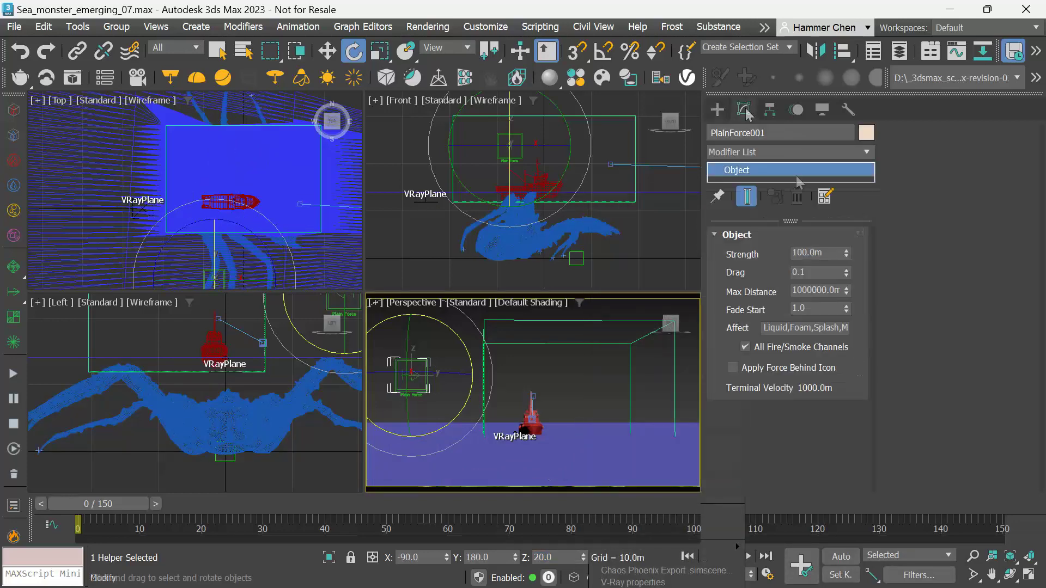
key("alt+w")
left_click(817, 253)
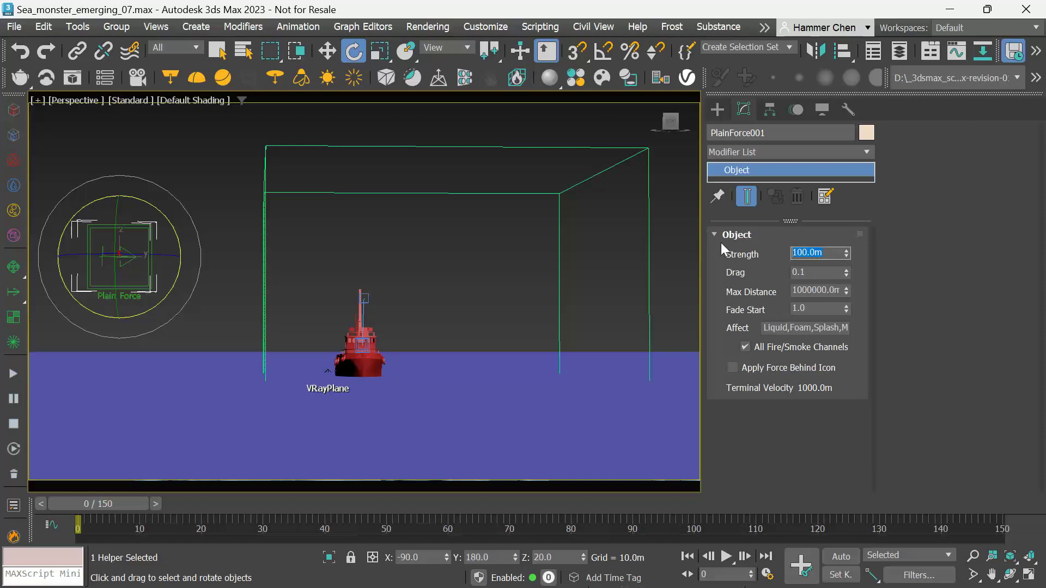
type("5")
key("Return")
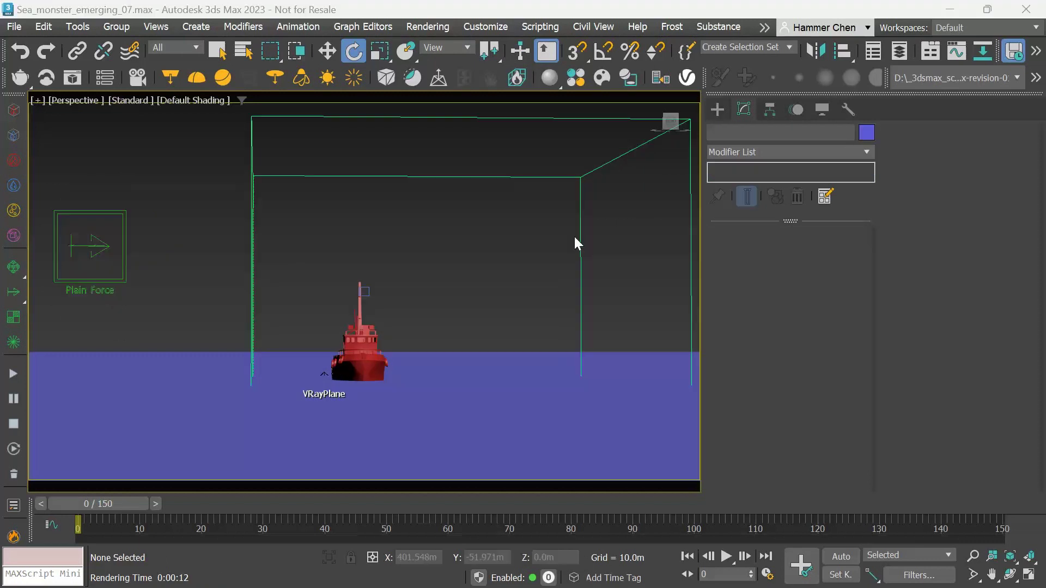
Step: Select PhoenixFDLiquid001 and start its liquid simulation
left_click(579, 240)
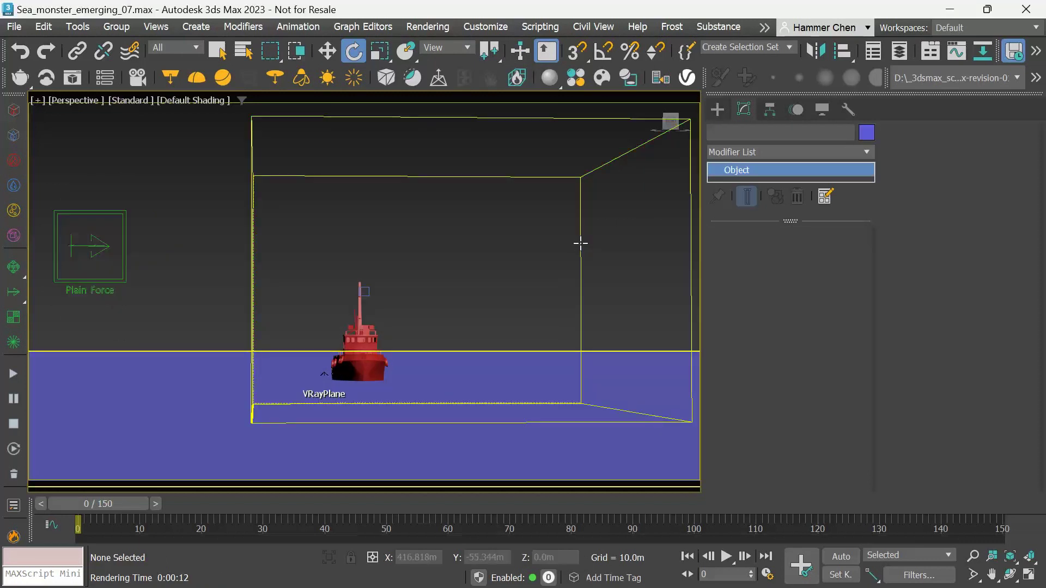
left_click(753, 288)
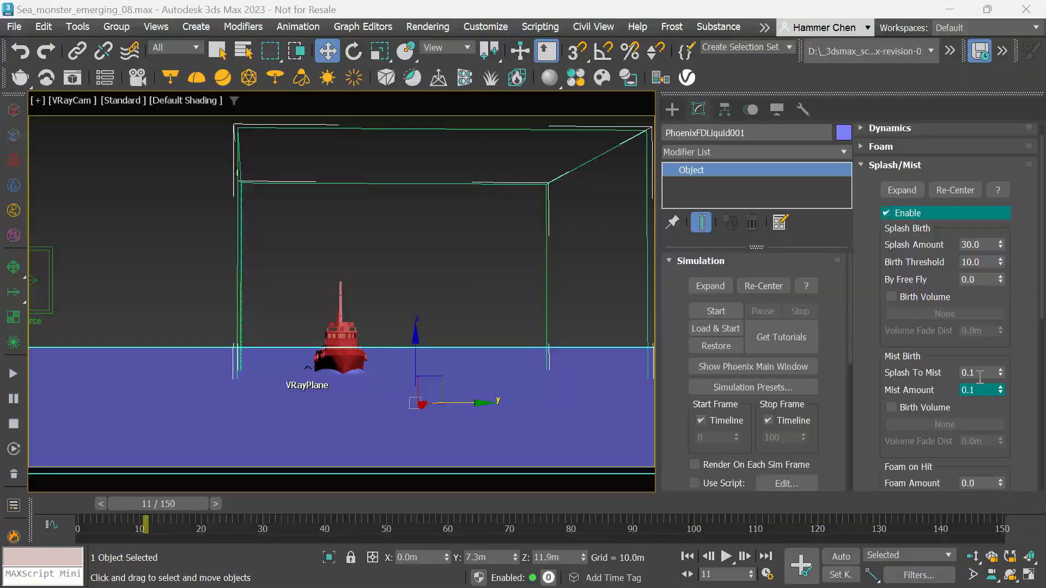
Step: Review the Splash To Mist, Mist Amount, Splash Air Drag and Mist Air Drag values
double_click(979, 377)
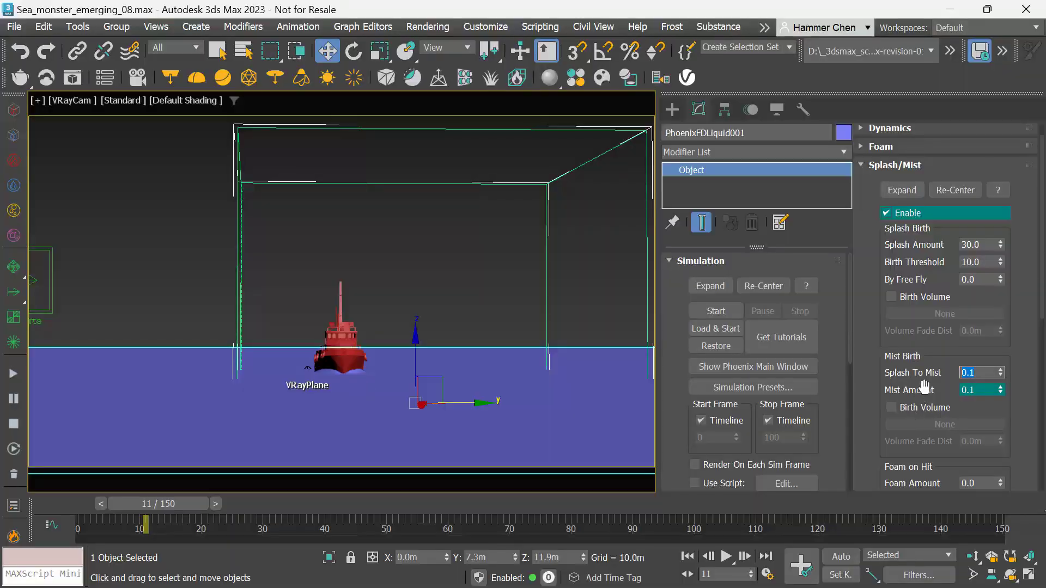
key("Tab")
left_click_drag(924, 387, 915, 221)
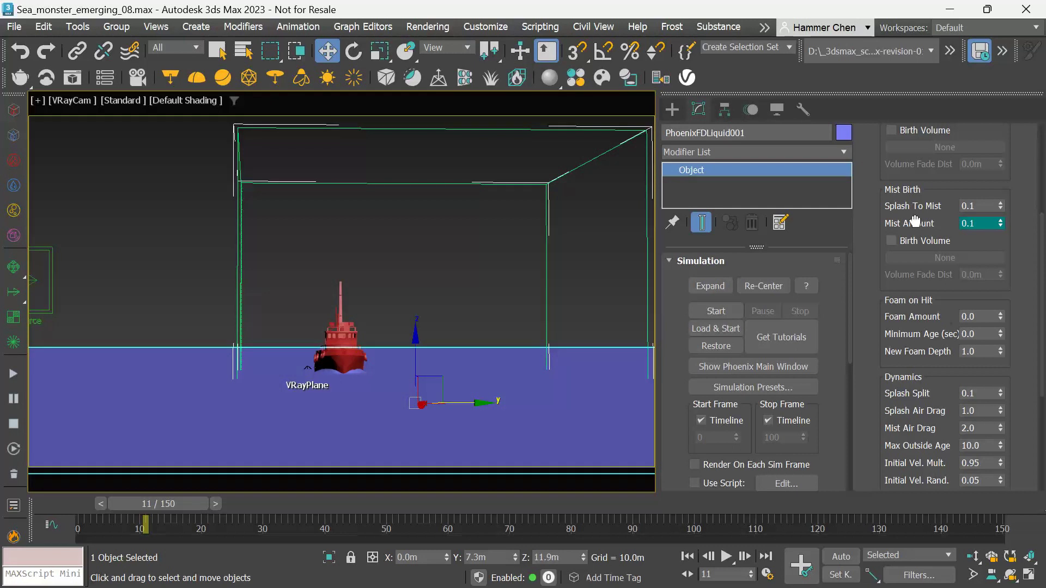
double_click(987, 411)
double_click(990, 428)
scroll(947, 381, "up", 3)
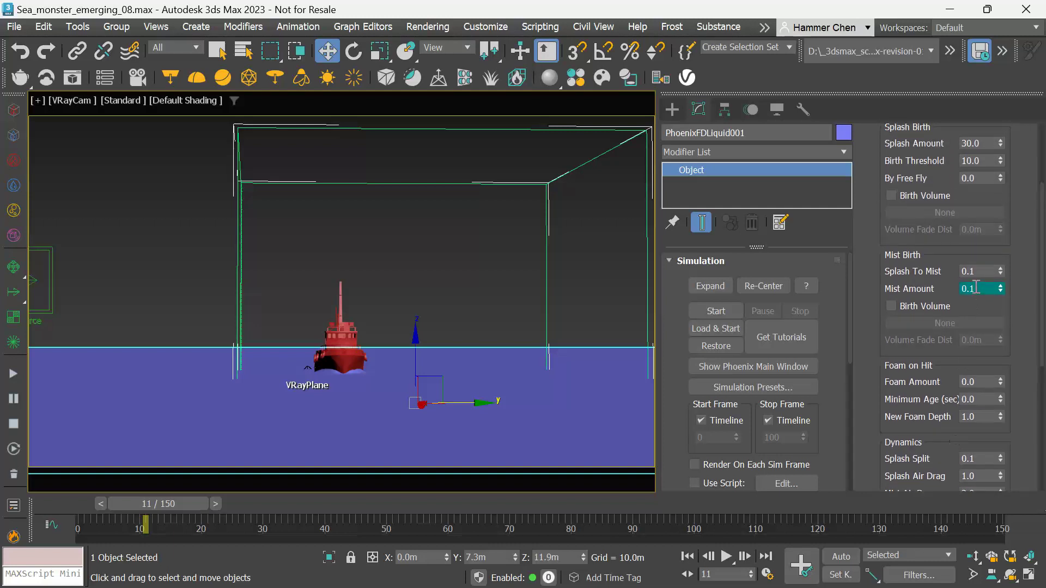
Step: Set Splash To Mist to 0.5 and restart the liquid simulation
double_click(985, 271)
type(".5")
key("Return")
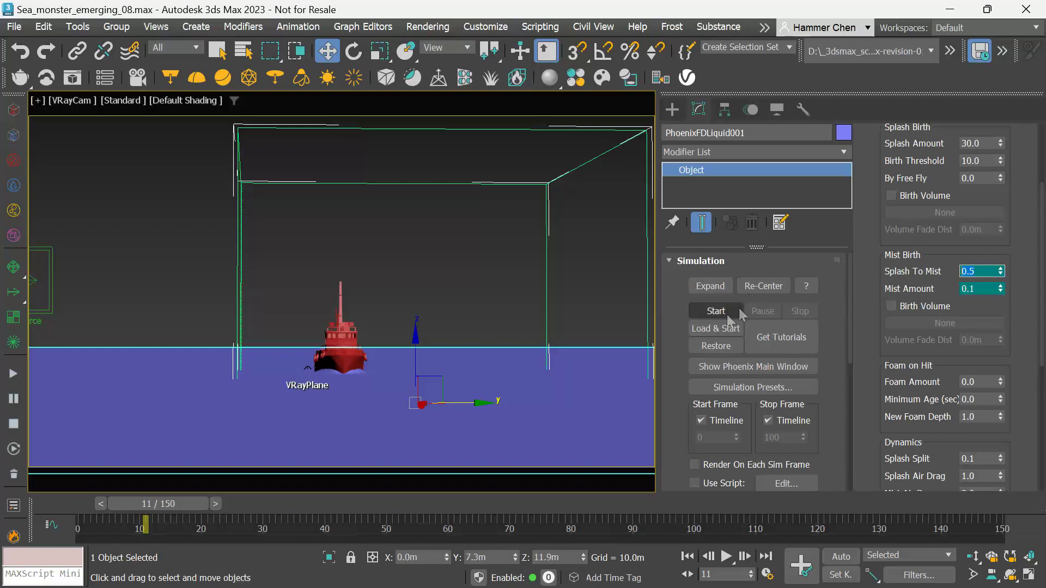
left_click(718, 313)
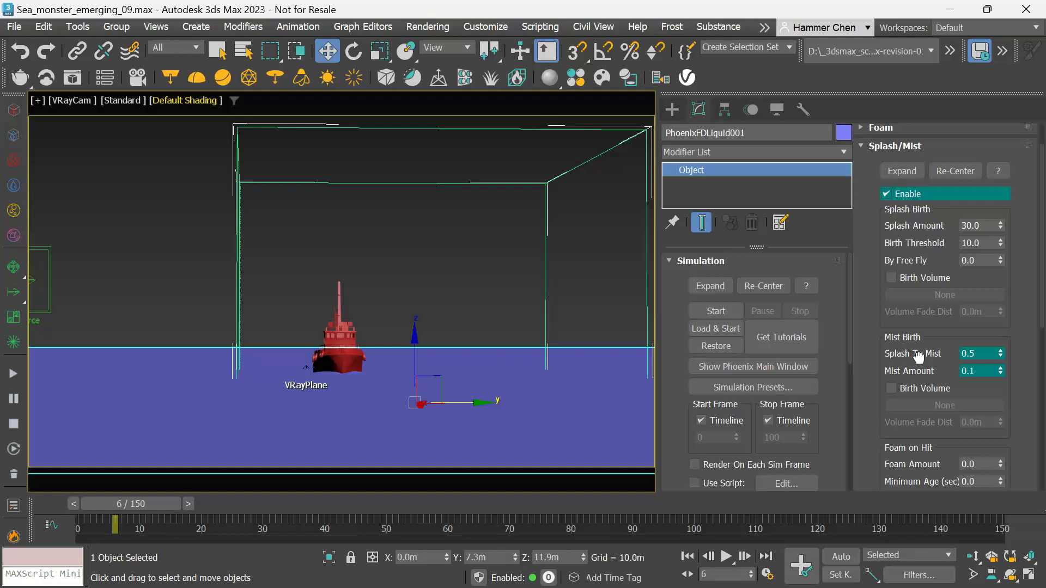
Step: Set Splash Amount to 3000 and Mist Amount to 0.004
left_click(986, 226)
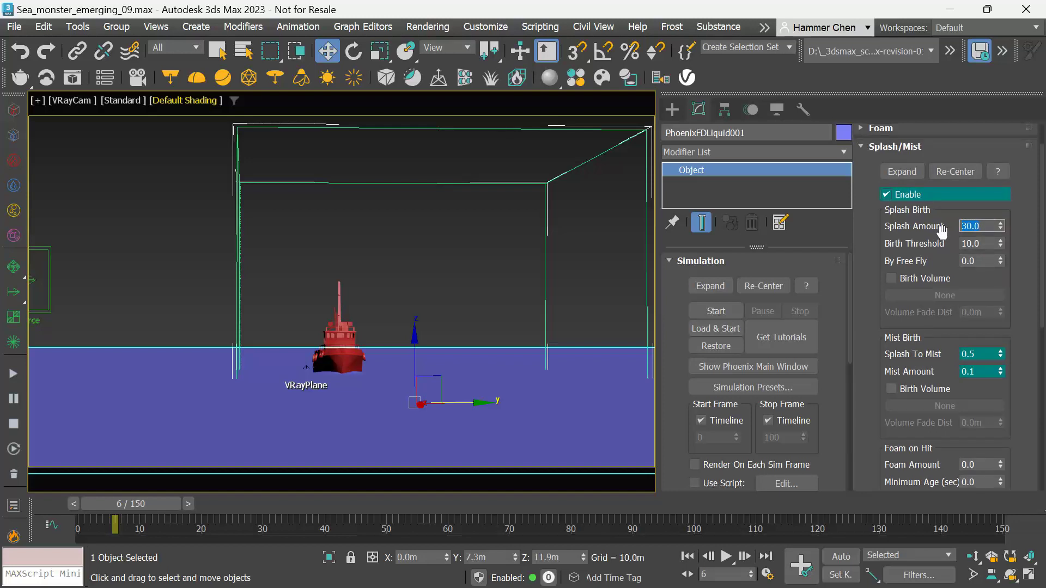
type("3000")
key("Return")
left_click(981, 371)
type("0.004")
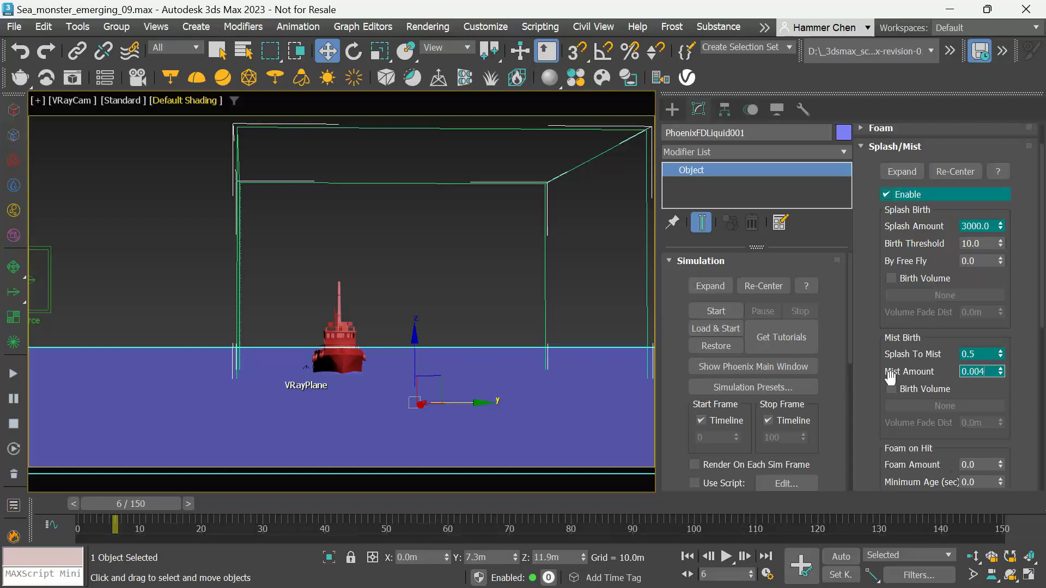
key("Return")
Step: Under Dynamics, set Liquid-Like to 50
left_click_drag(902, 431, 902, 425)
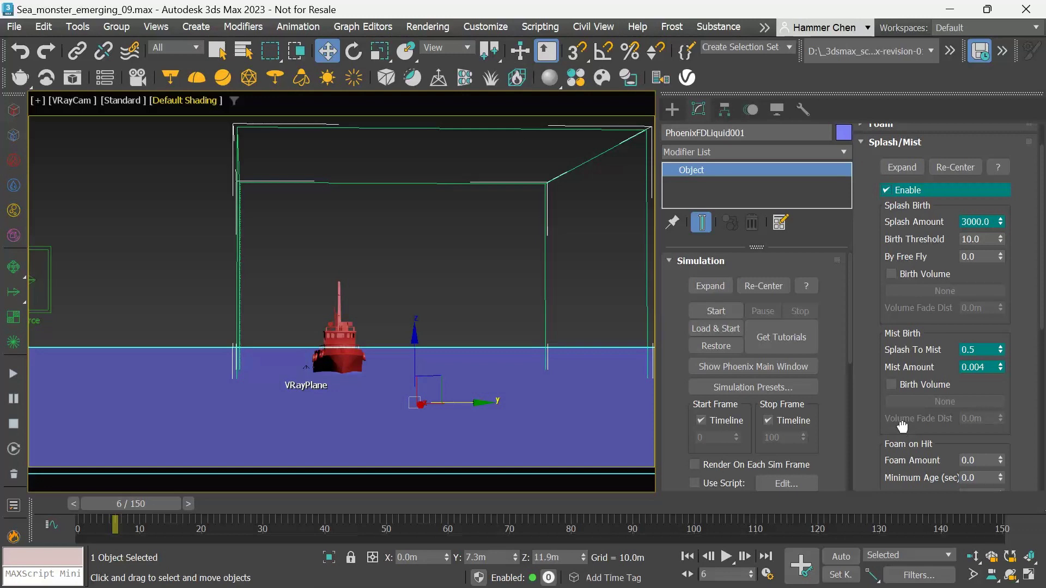
left_click_drag(902, 426, 921, 178)
double_click(975, 388)
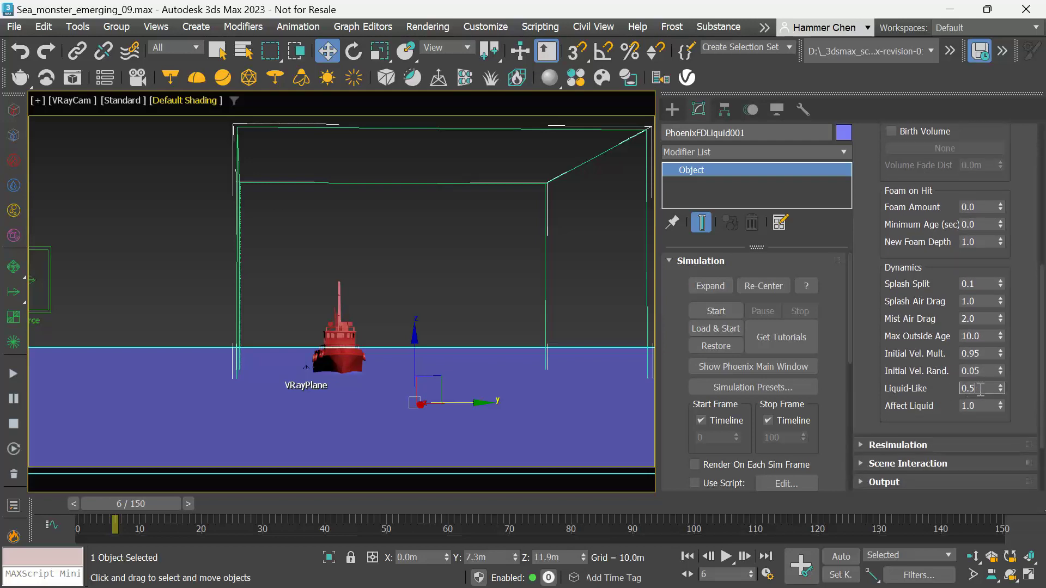
type("50")
key("Return")
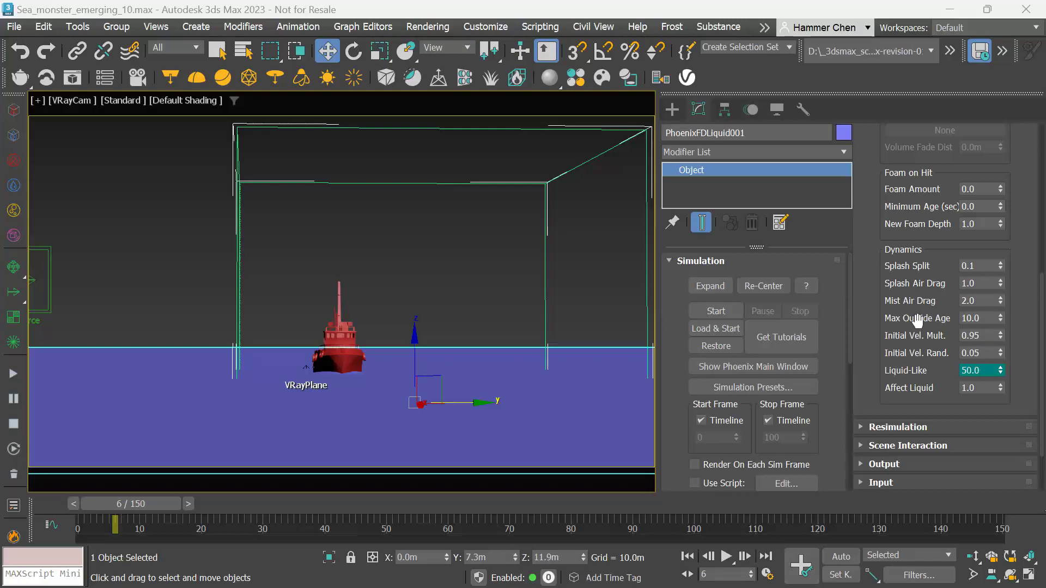
Step: Expand the Dynamics rollout of PhoenixFDLiquid001 and enable Simulate Air Effects
scroll(917, 319, "up", 6)
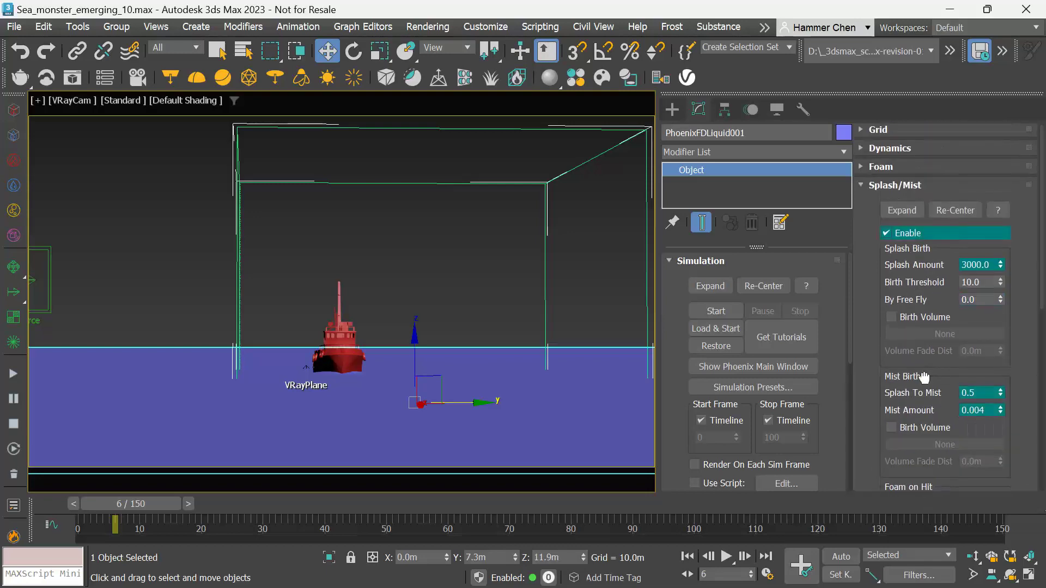
left_click(896, 149)
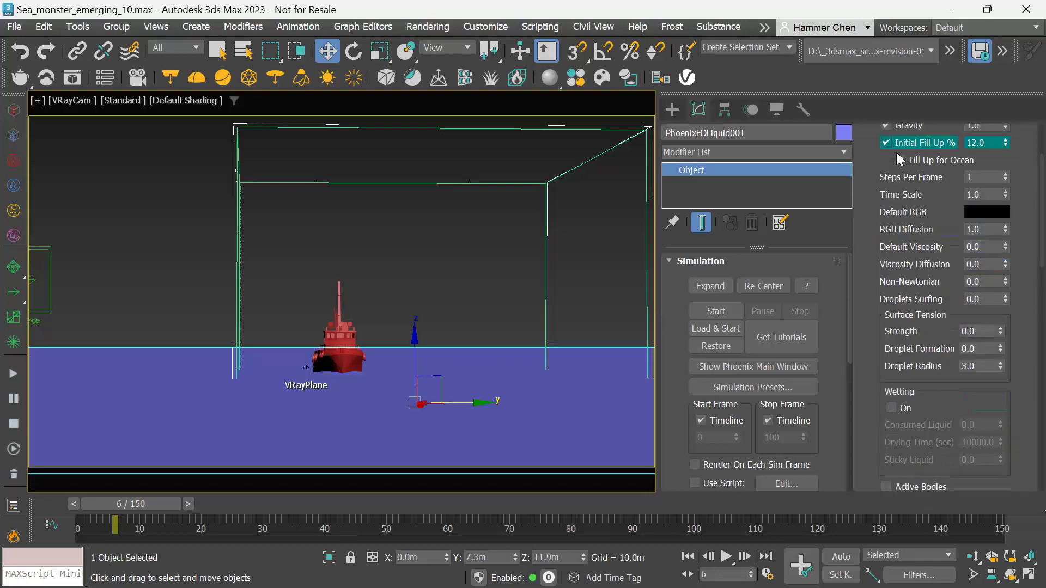
scroll(915, 205, "up", 3)
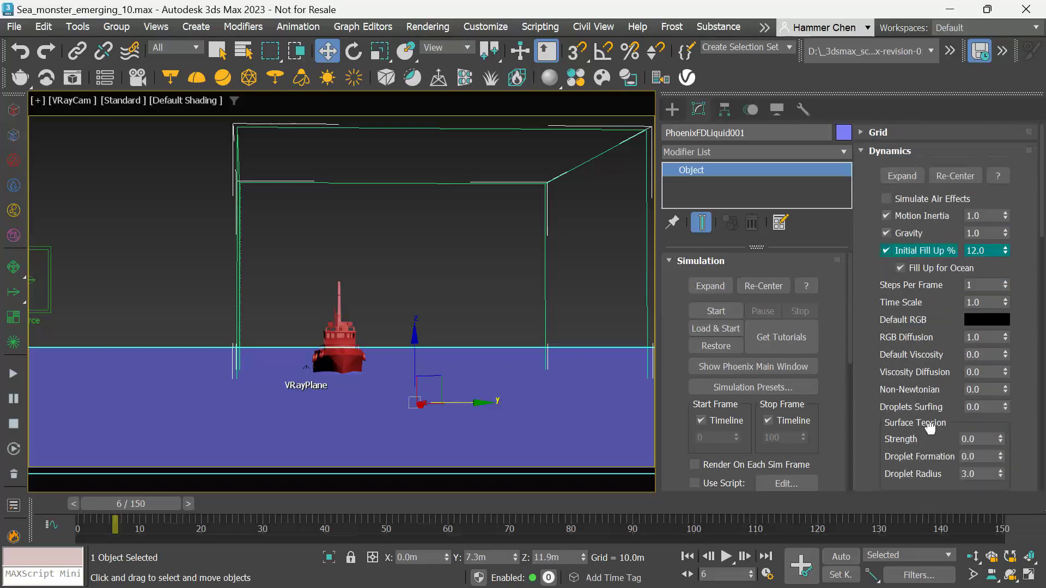
left_click(924, 199)
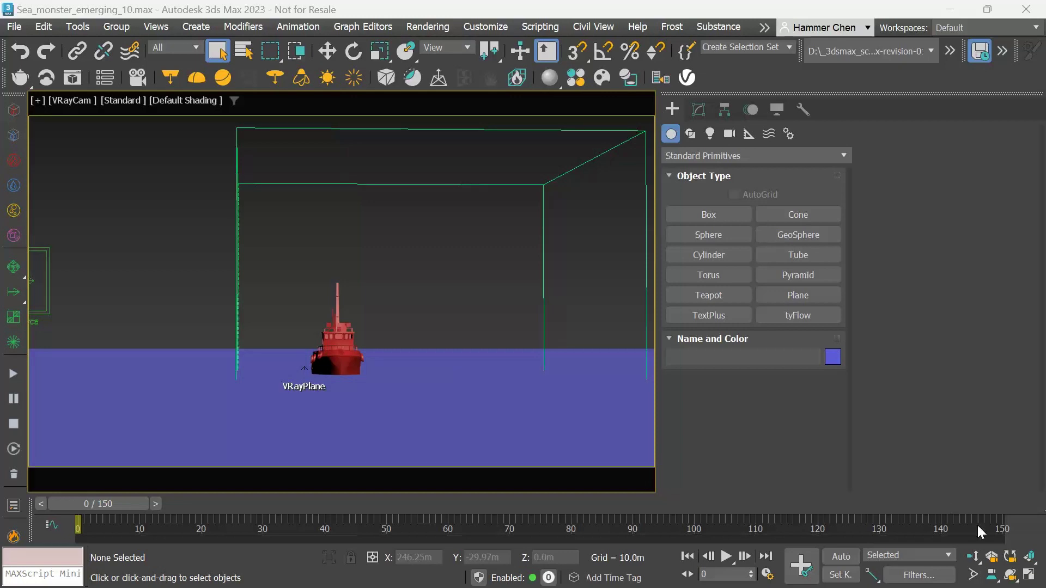
Step: Return to four viewports and place a PhoenixFD LiquidSrc above the ship in the Front view
left_click(1027, 574)
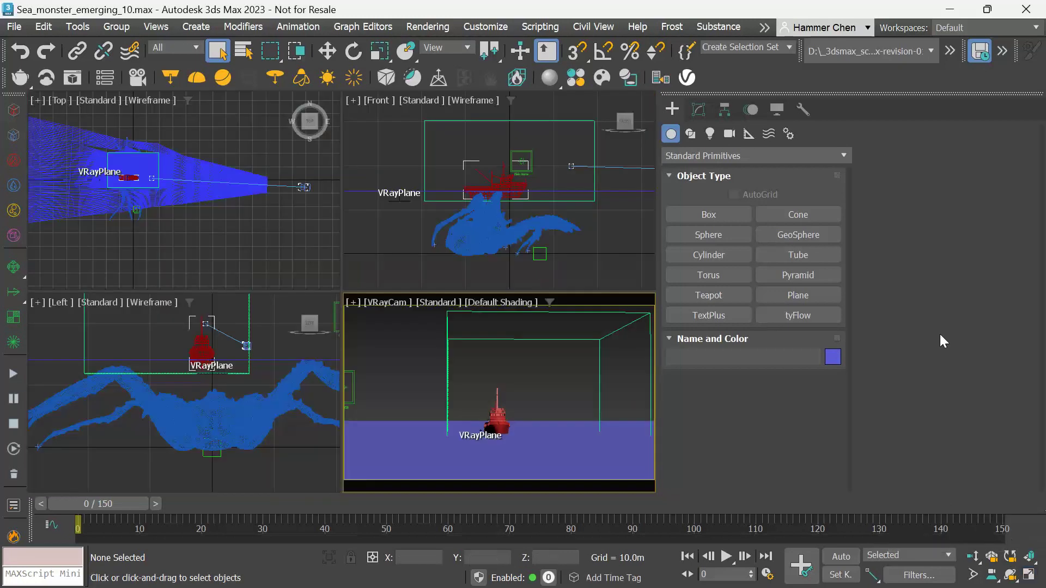
left_click(749, 134)
left_click(751, 154)
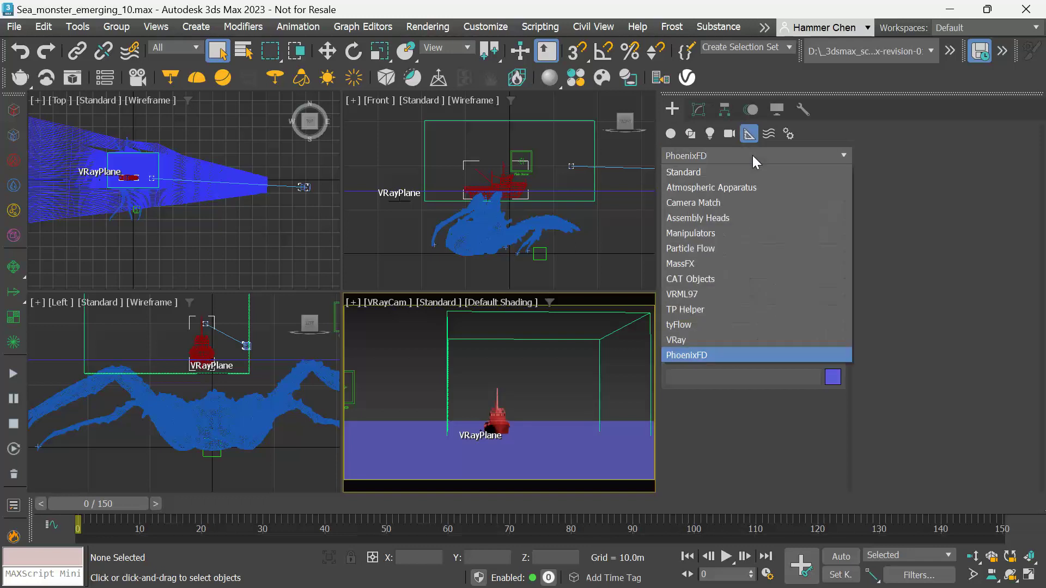
left_click(753, 155)
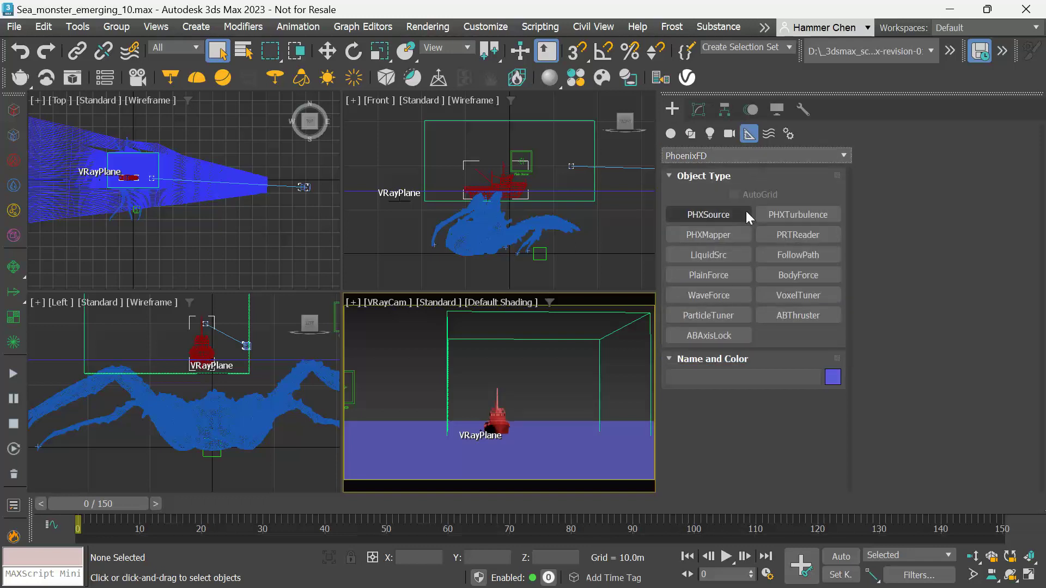
left_click(724, 257)
mouse_move(391, 147)
left_mouse_down()
mouse_move(404, 170)
mouse_move(399, 159)
left_mouse_up()
right_click(551, 152)
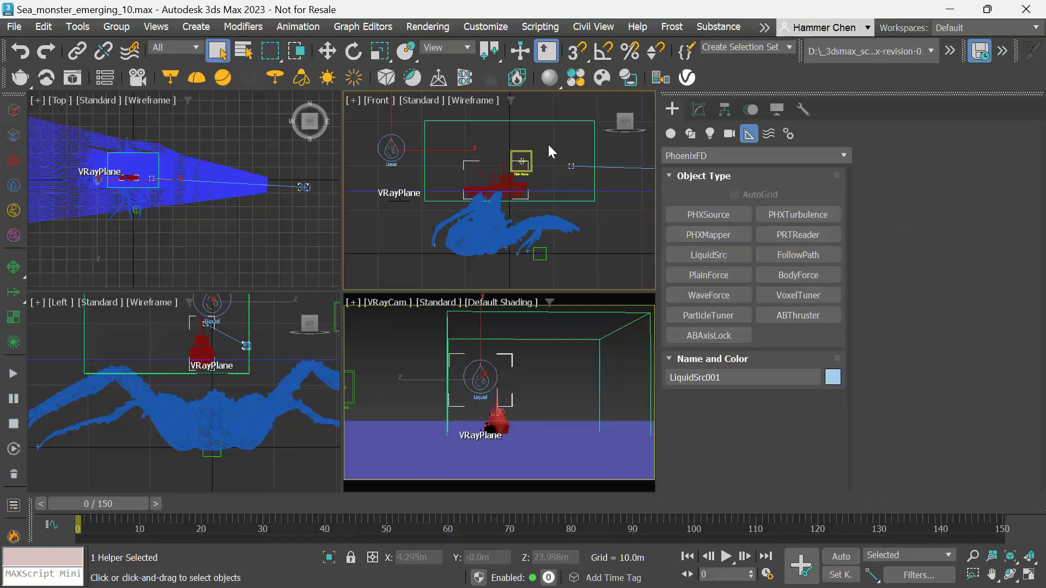
Step: Rename the liquid source to LiquidSrc_Foam_Splash and begin adding an emitter node
left_click(698, 110)
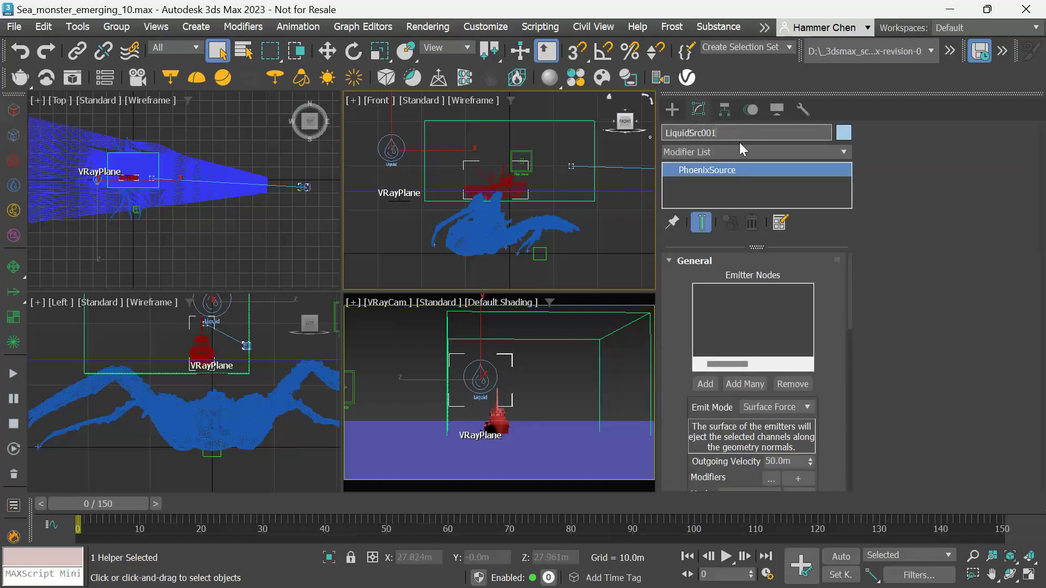
key("BackSpace")
key("BackSpace")
type("h")
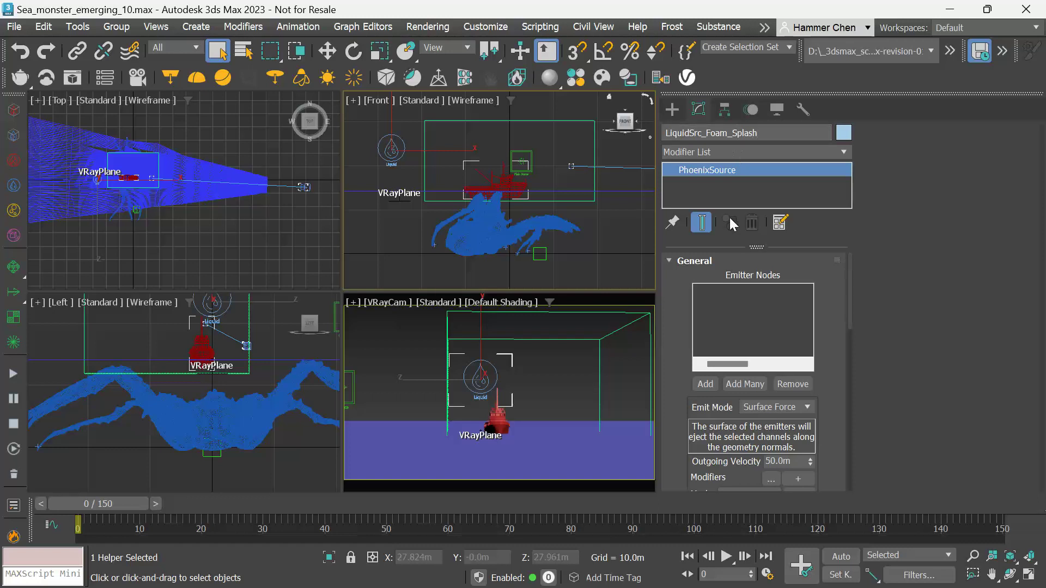
left_click(705, 384)
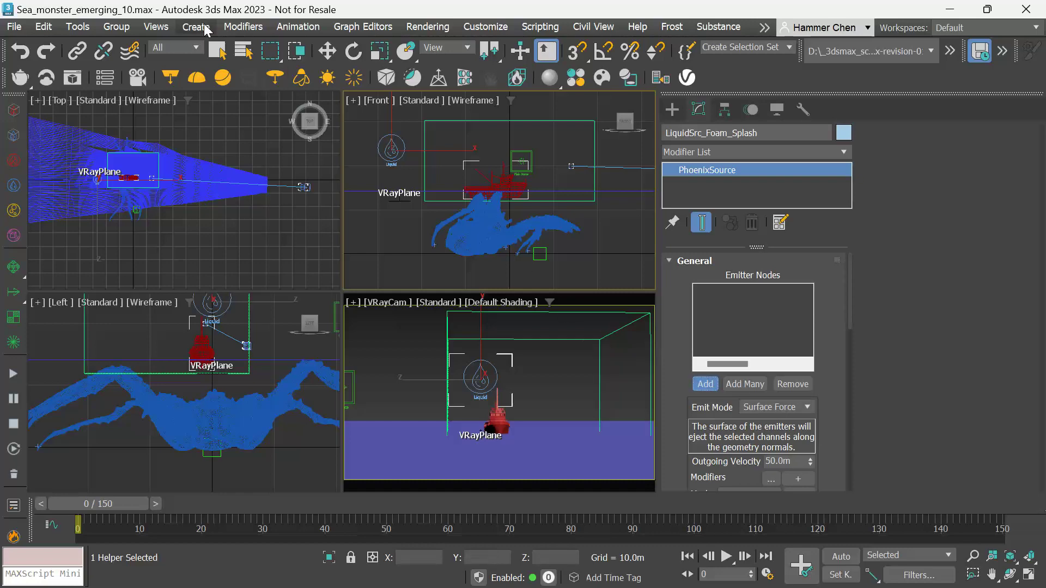
Step: Pick the Crab as the source's emitter node, then deselect everything in the camera view
left_click(242, 51)
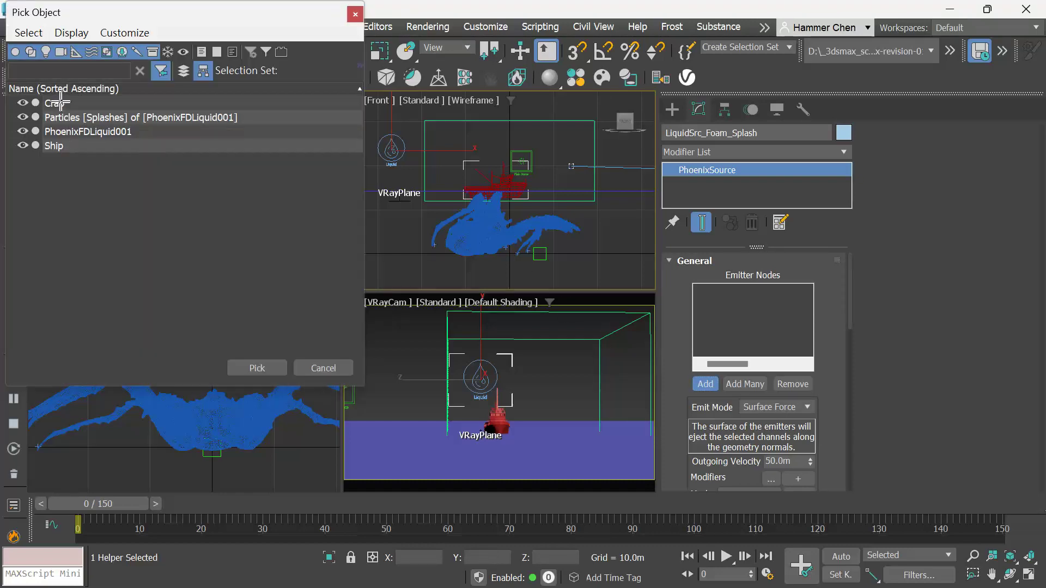
left_click(54, 103)
left_click(261, 364)
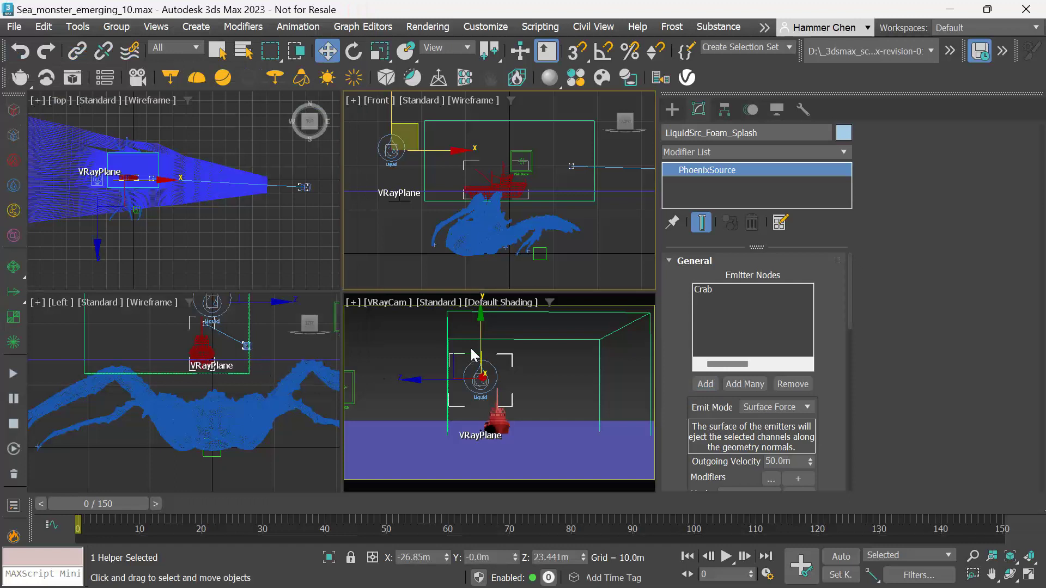
right_click(601, 373)
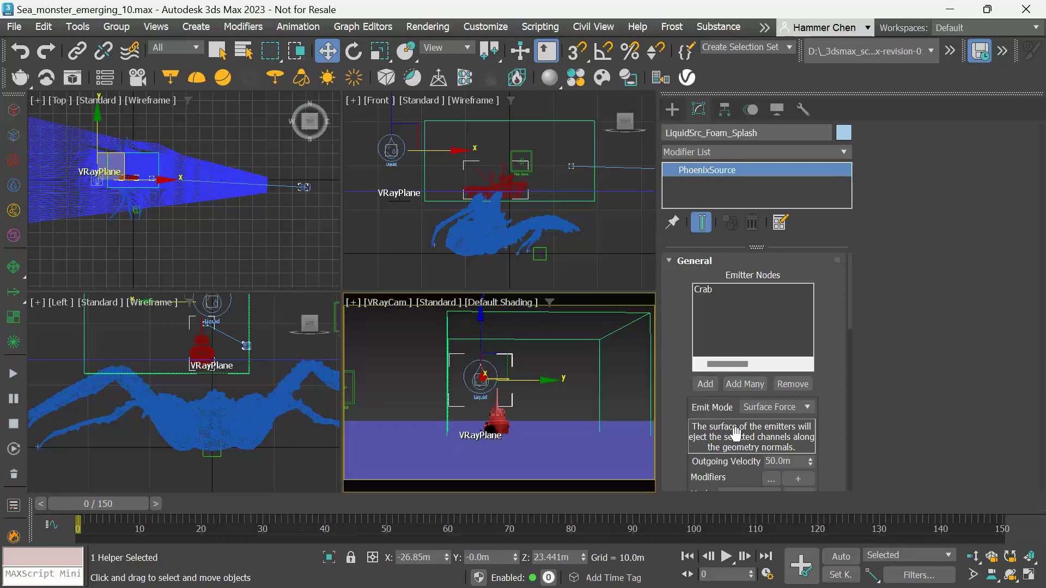
scroll(735, 434, "down", 5)
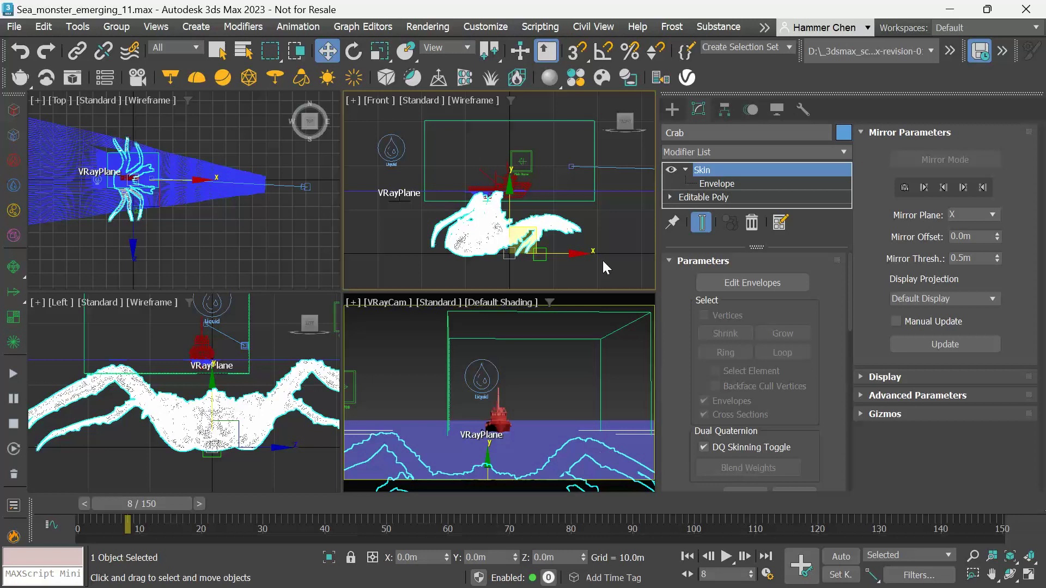
left_click(603, 260)
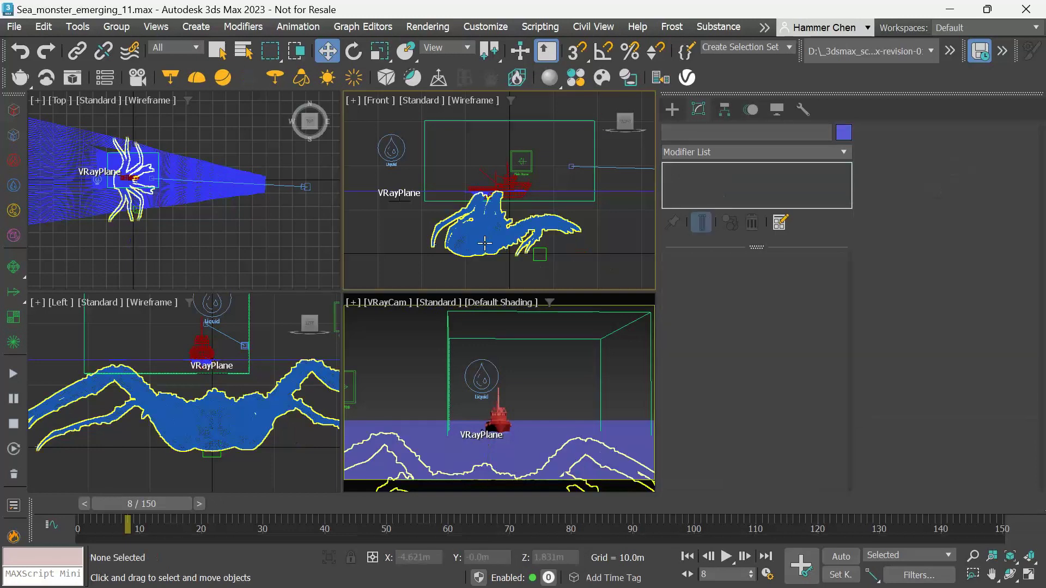
Step: Select the Crab, isolate it in a maximized camera view, and scrub to frame 110
left_click(468, 236)
right_click(563, 354)
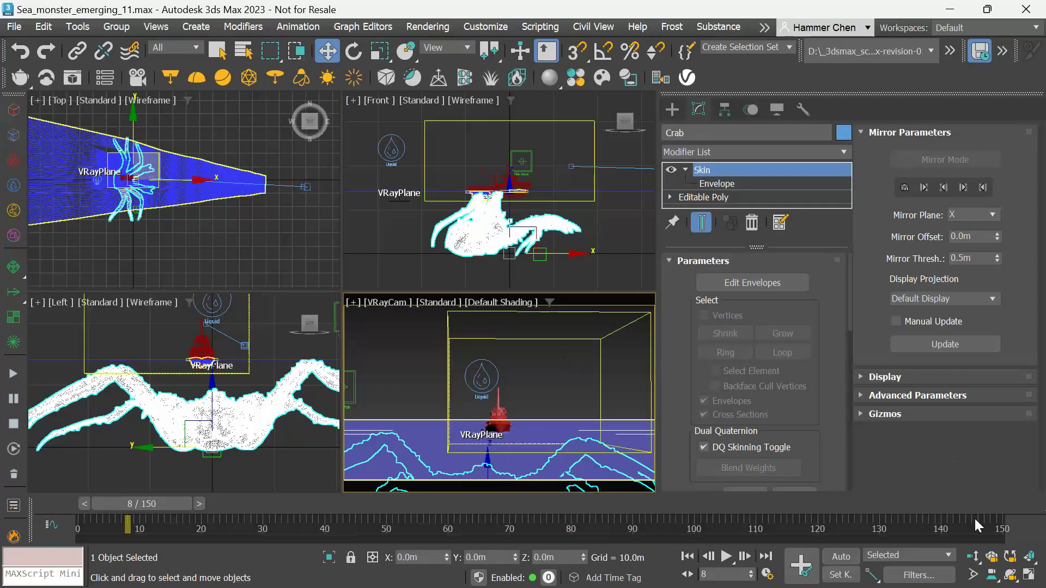
key("alt+w")
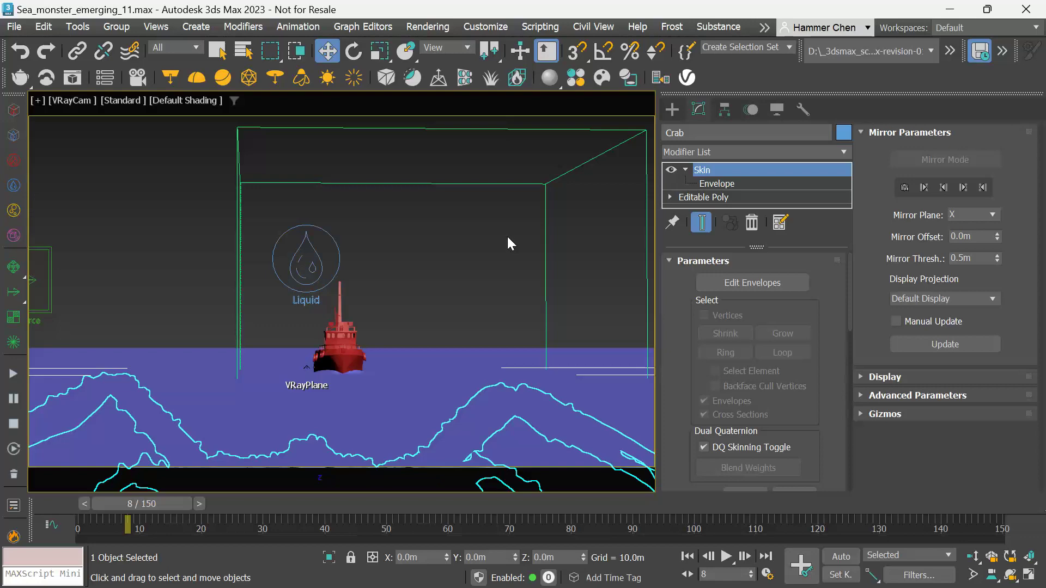
key("alt+q")
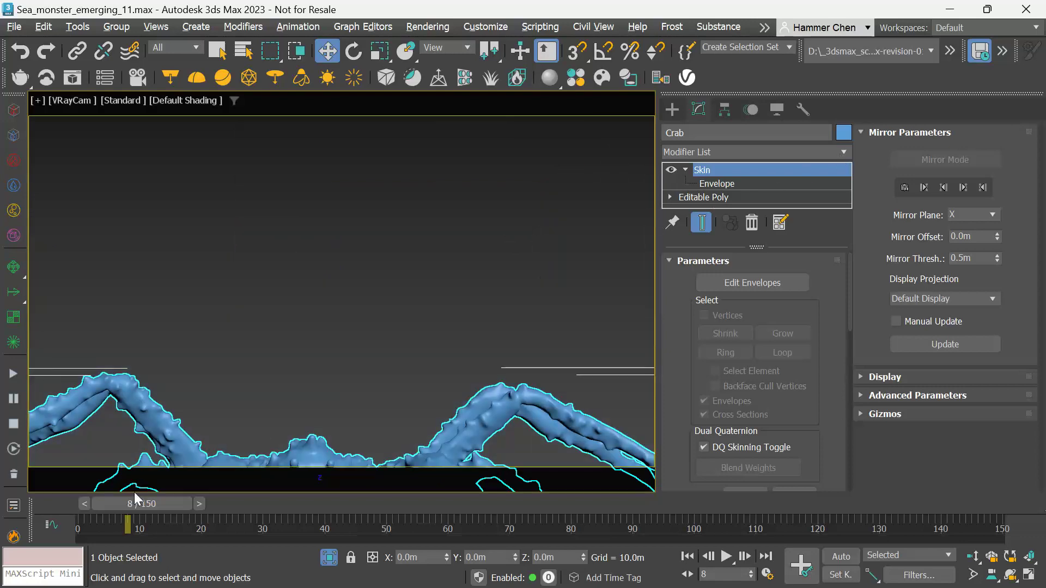
left_click_drag(136, 505, 754, 490)
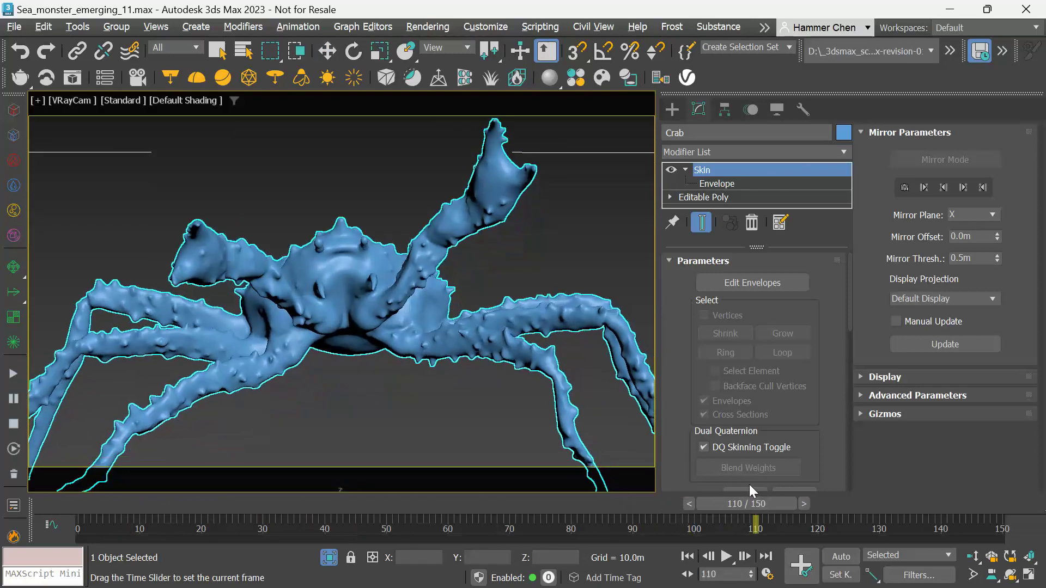
key("w")
Step: Add a VertexPaint modifier above Skin on the Crab
left_click(844, 152)
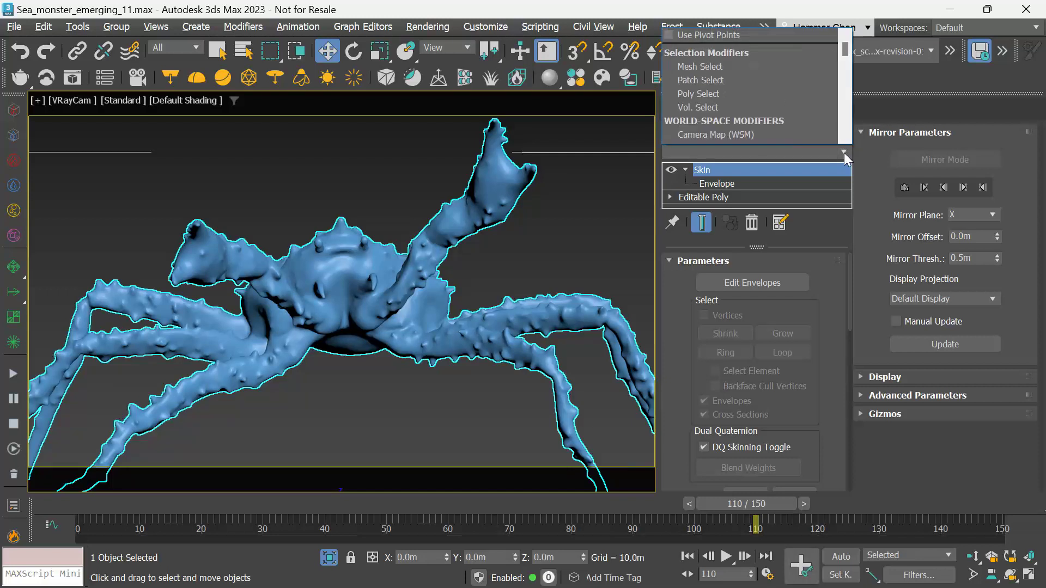
scroll(844, 152, "down", 20)
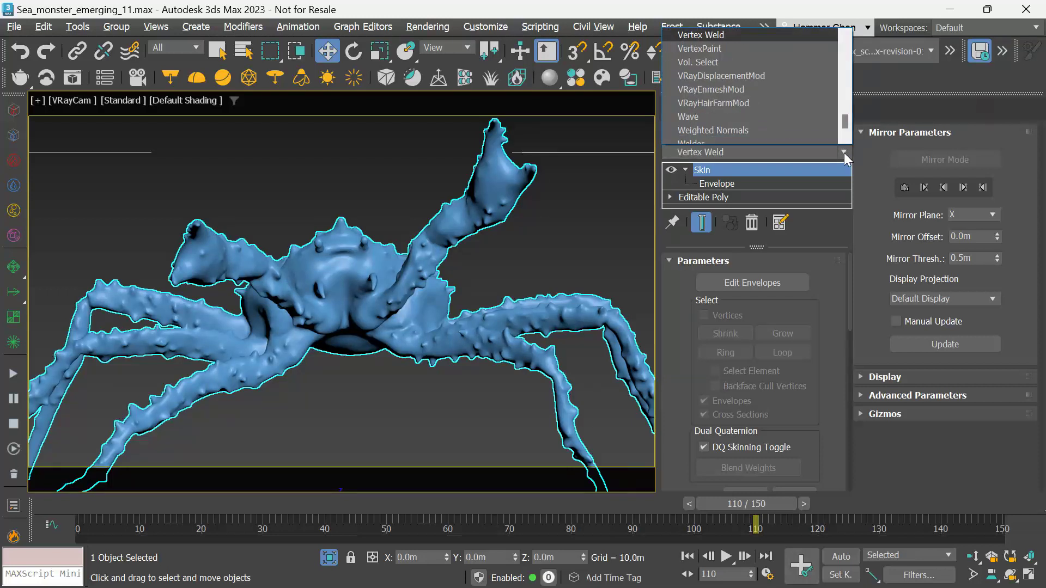
key("Down")
key("Down")
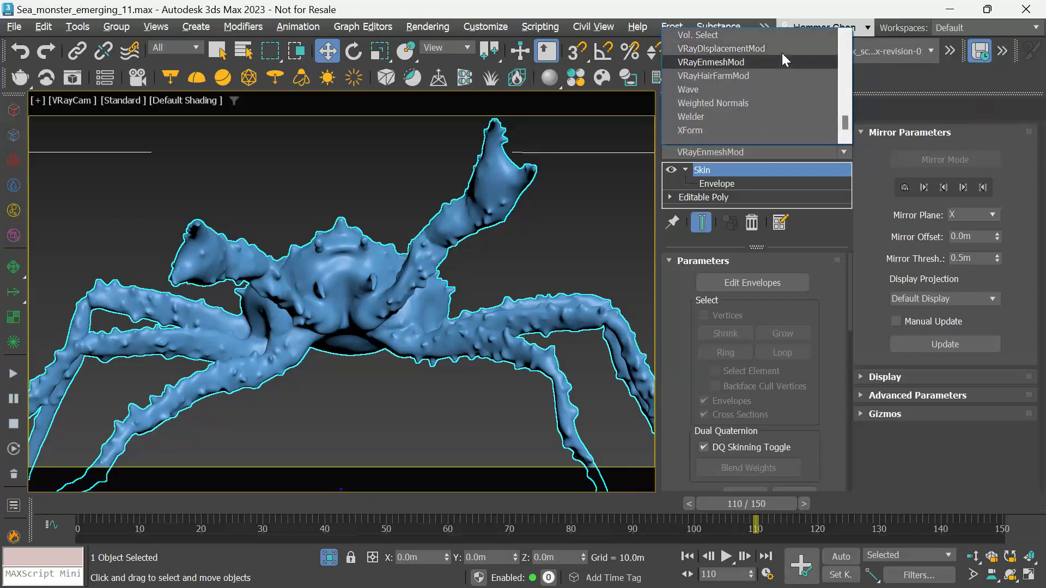
scroll(782, 54, "up", 1)
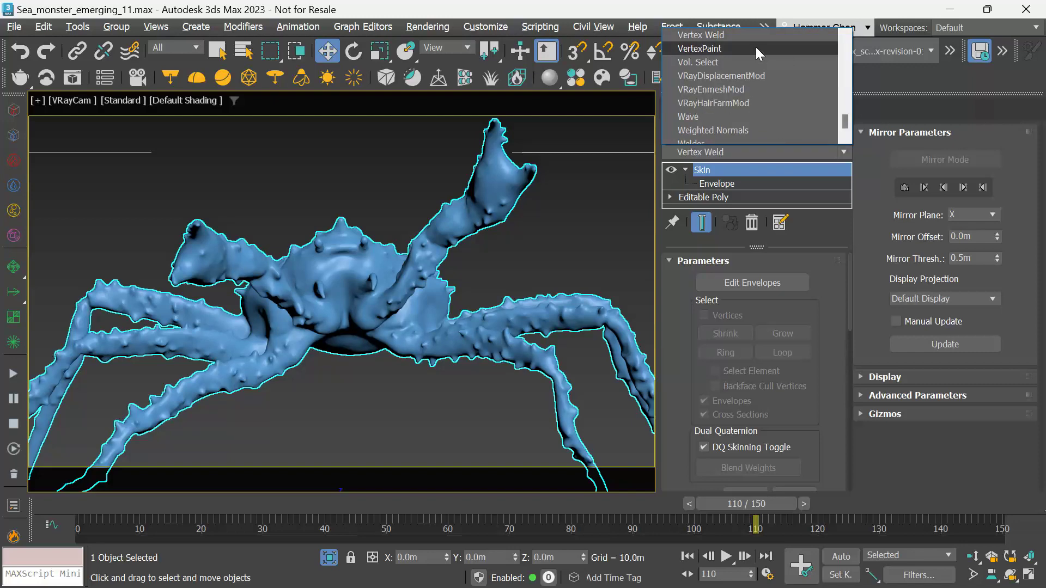
left_click(756, 47)
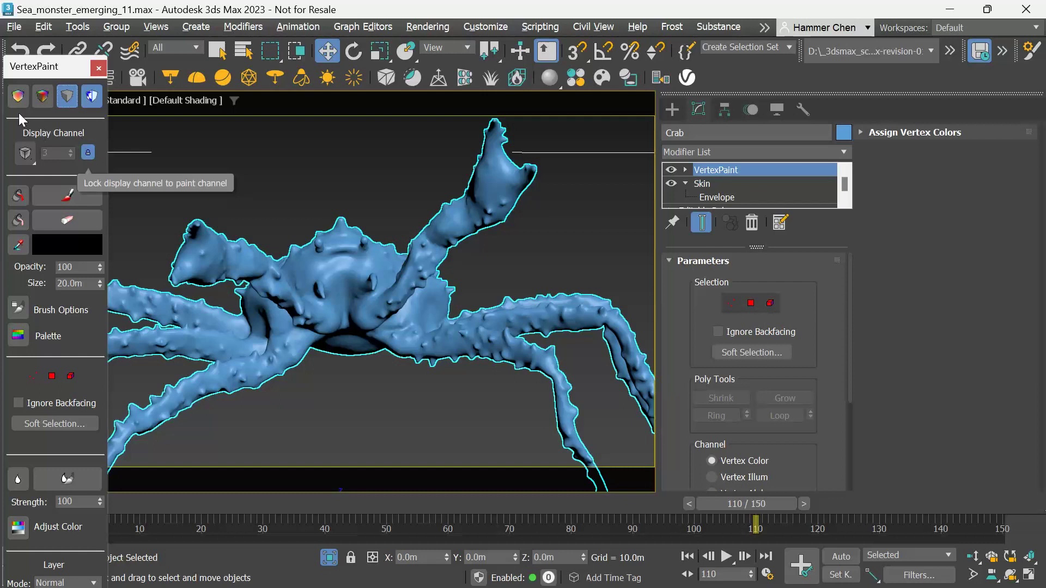
Step: Turn on unshaded vertex colour display and Paint All the Crab black
left_click(18, 97)
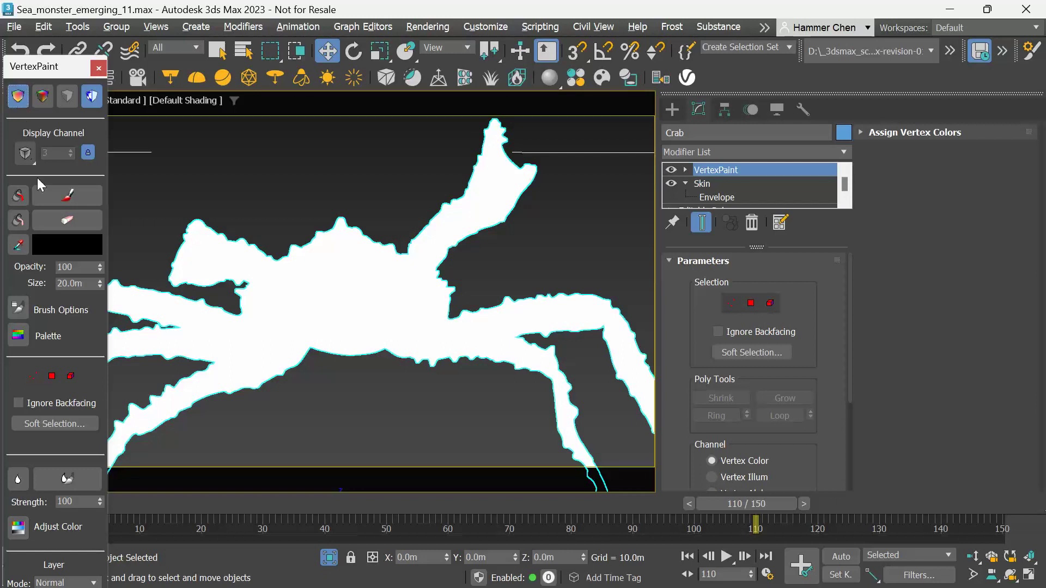
left_click(19, 197)
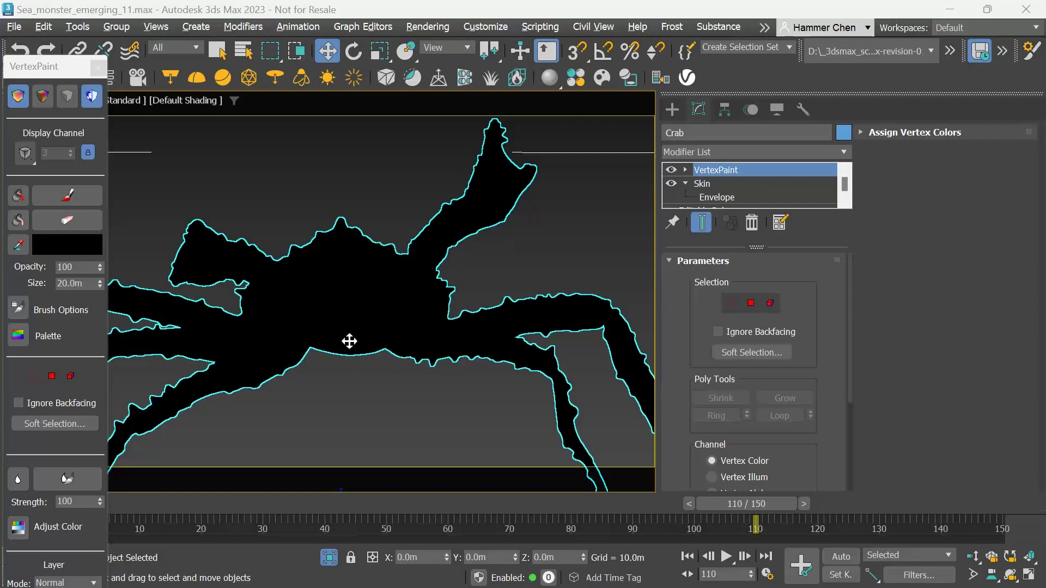
Step: Set the paint colour to white and the brush size to 1.0m
left_click(84, 246)
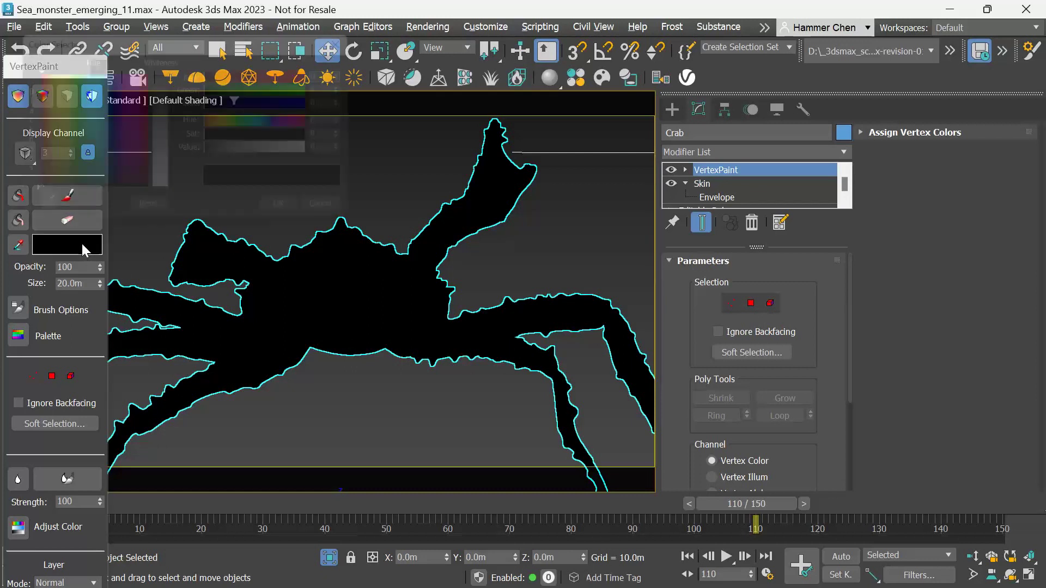
left_click_drag(175, 72, 184, 207)
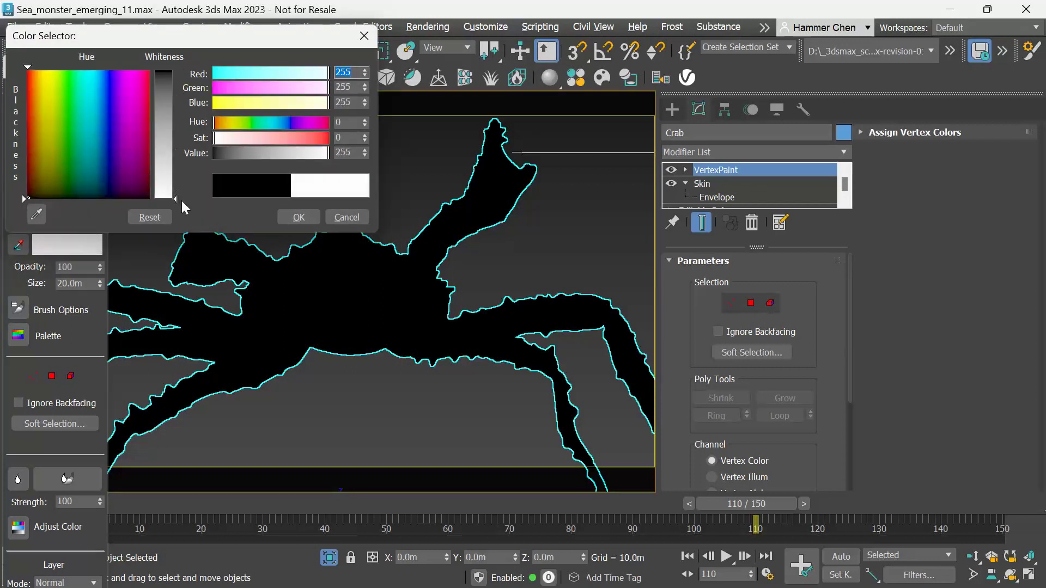
left_click(299, 216)
double_click(85, 283)
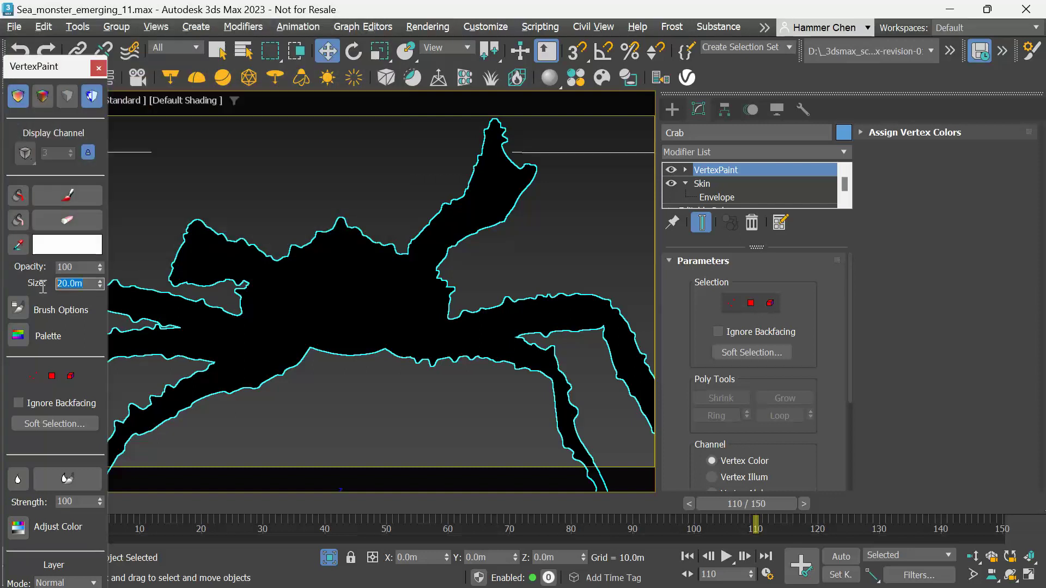
type("1")
key("Return")
Step: Paint white spots onto the crab's body
left_click(64, 201)
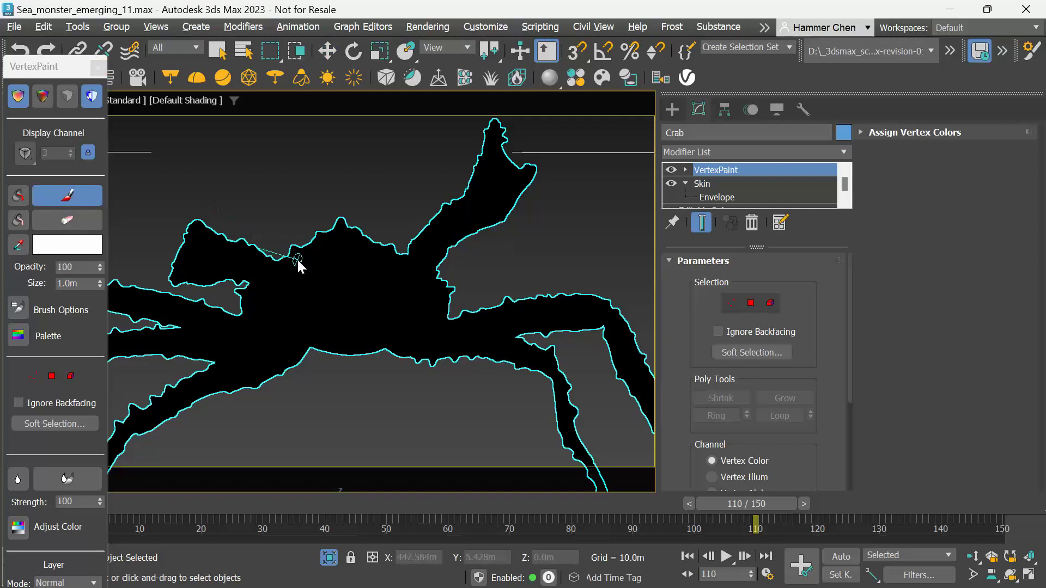
left_click_drag(296, 262, 311, 274)
left_click(345, 284)
left_click(376, 262)
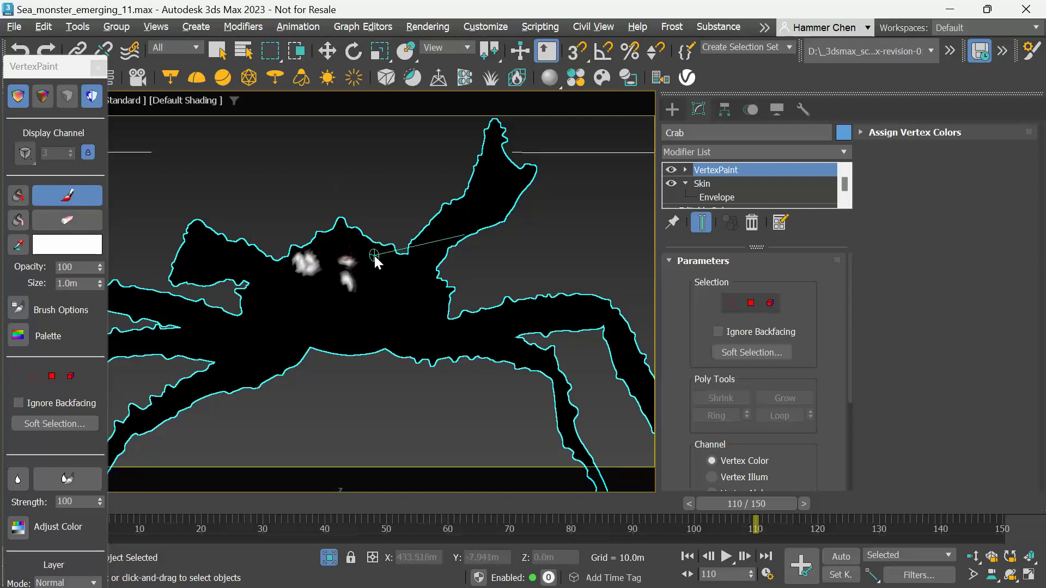
left_click(359, 292)
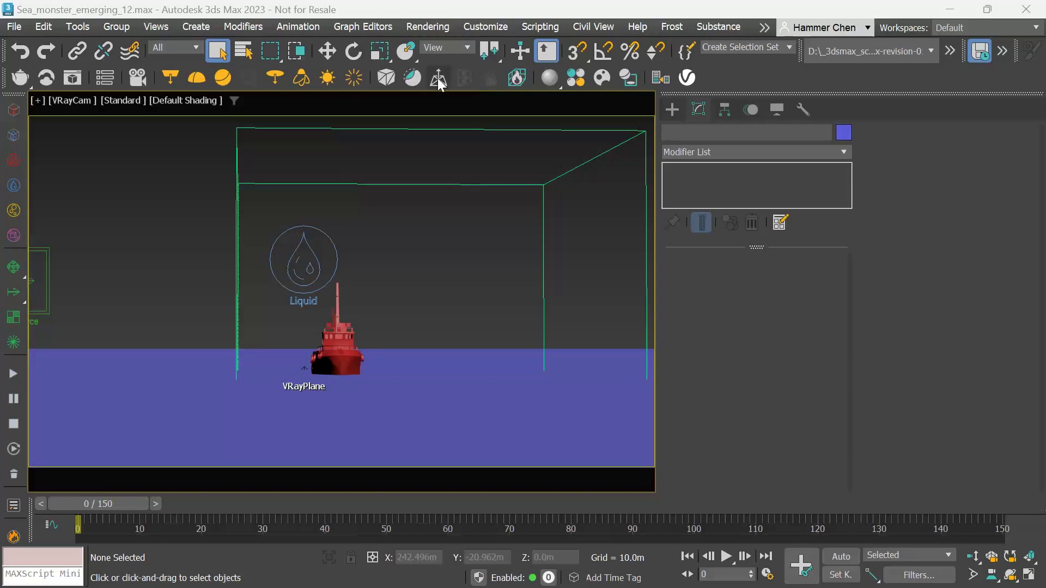
Step: Open the Compact Material Editor and assign a VRayCompTex map to the diffuse slot
left_click(428, 27)
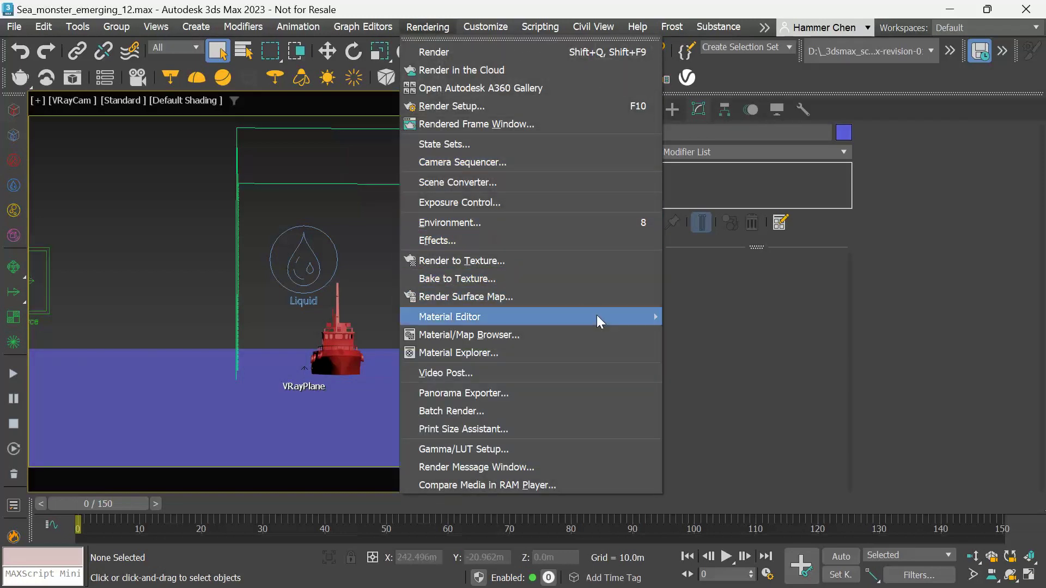
mouse_move(596, 315)
left_click(684, 319)
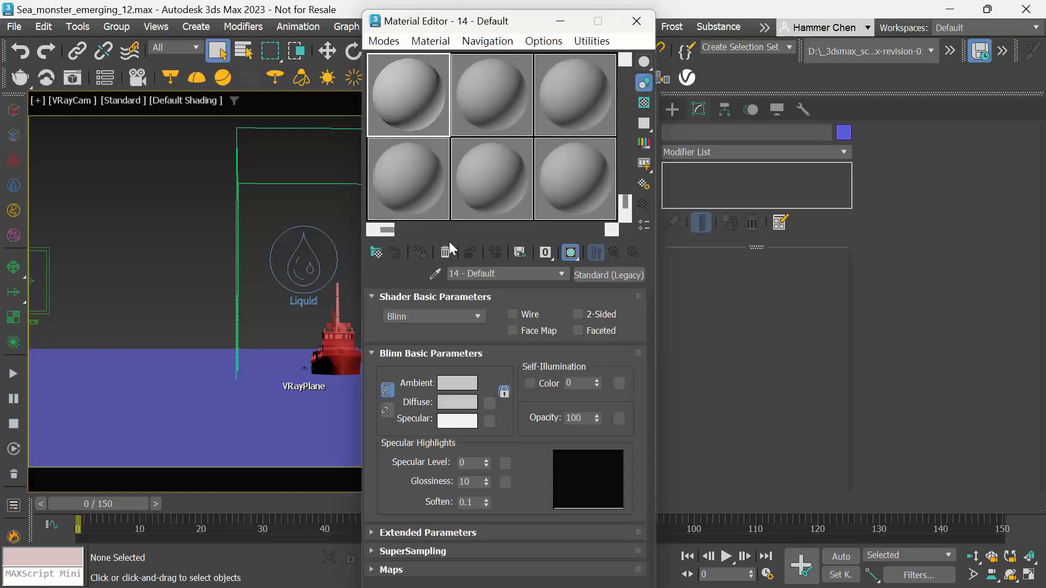
left_click(488, 403)
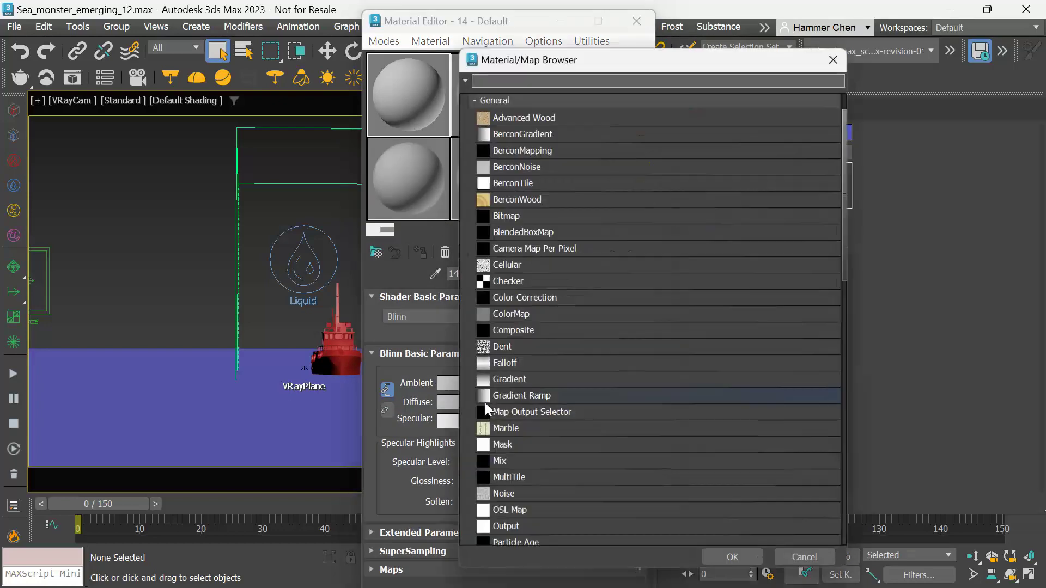
left_click(475, 101)
left_click(482, 226)
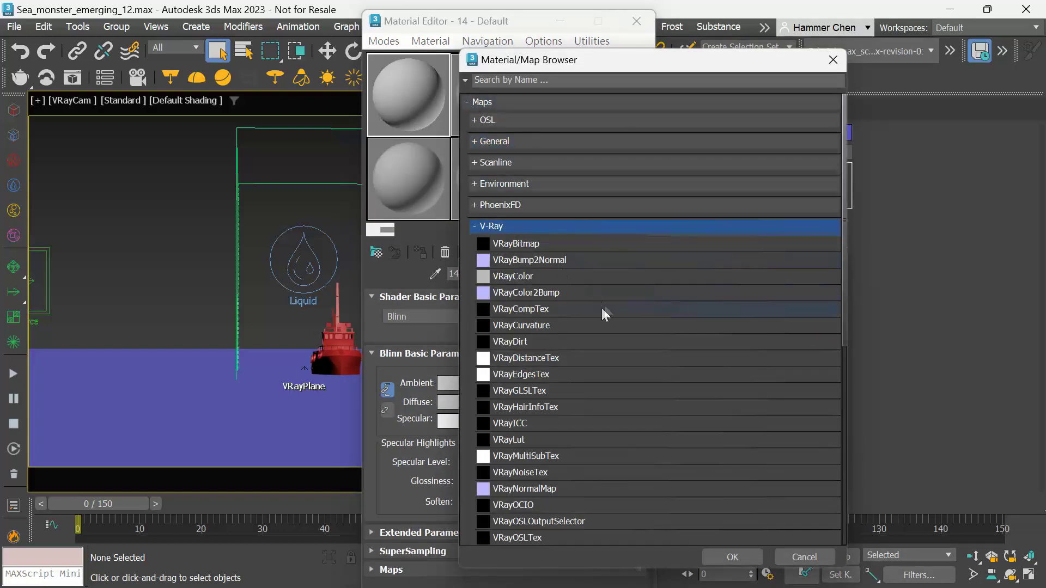
left_click(546, 309)
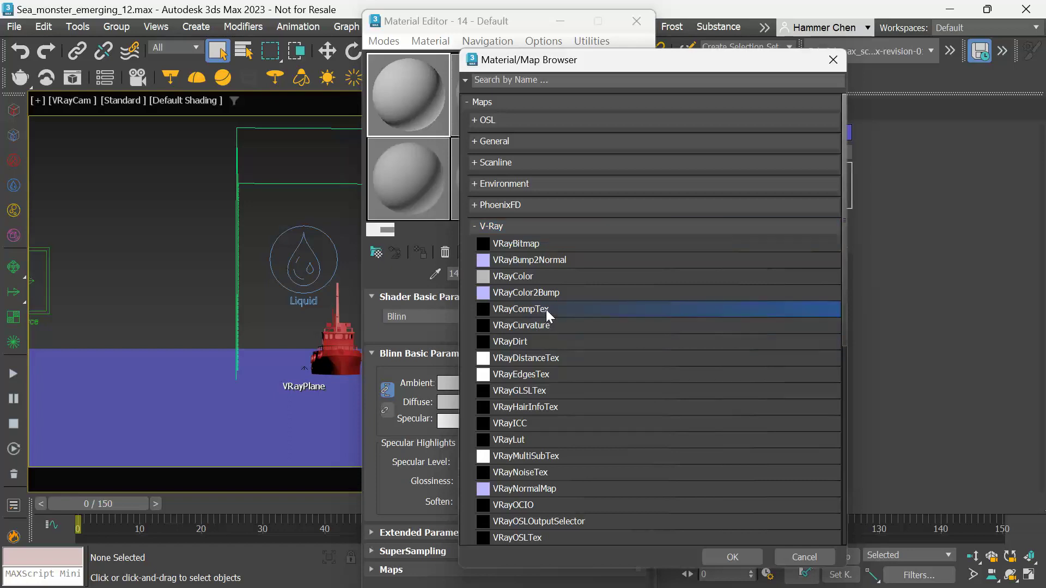
left_click(718, 557)
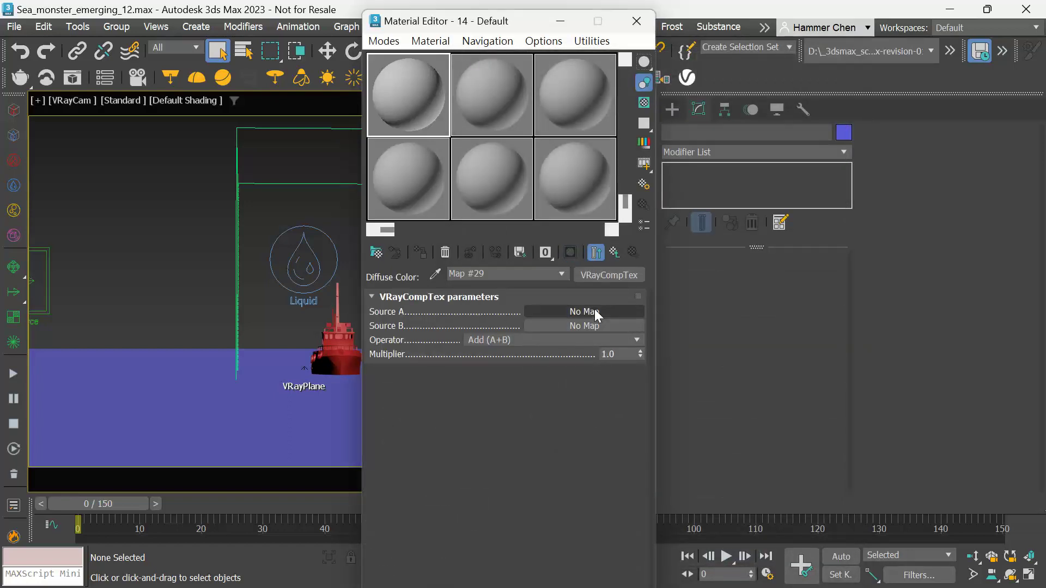
Step: Put a Fractal Noise map in Source A with size 0.7 and low threshold 0.6
left_click(594, 309)
left_click(485, 142)
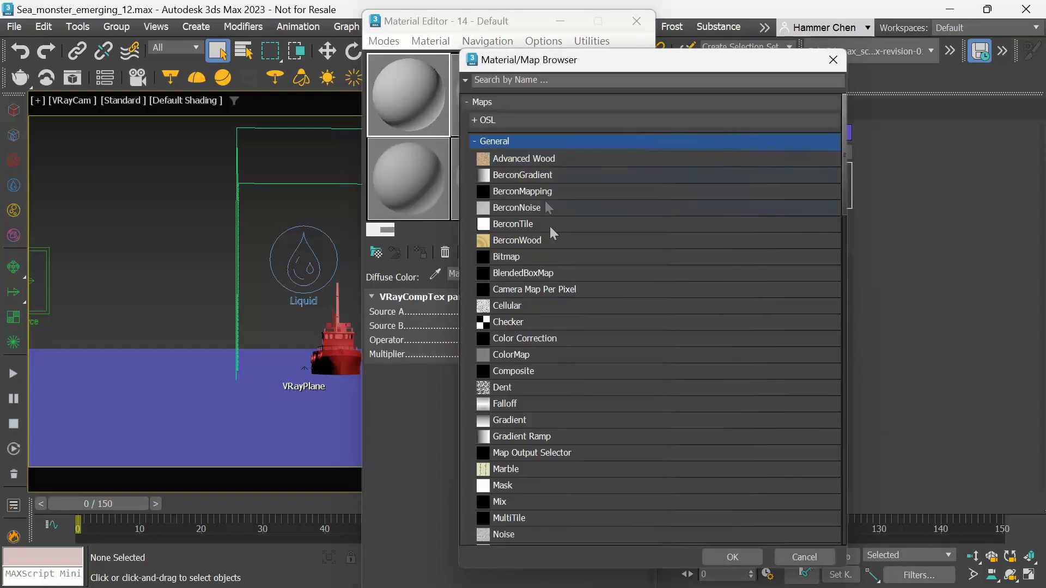
scroll(540, 355, "down", 3)
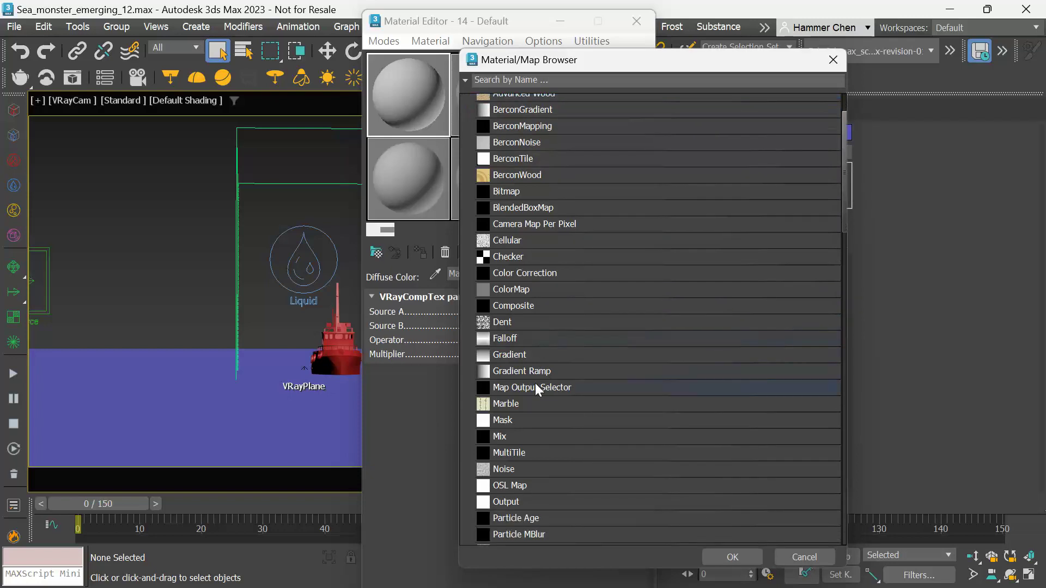
double_click(513, 469)
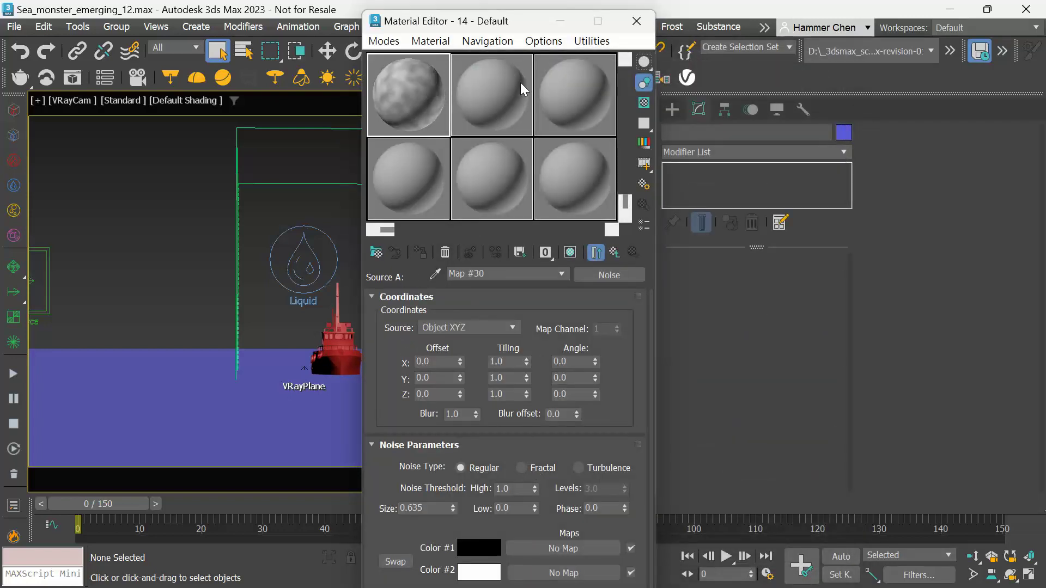
left_click(531, 469)
left_click_drag(437, 509, 400, 508)
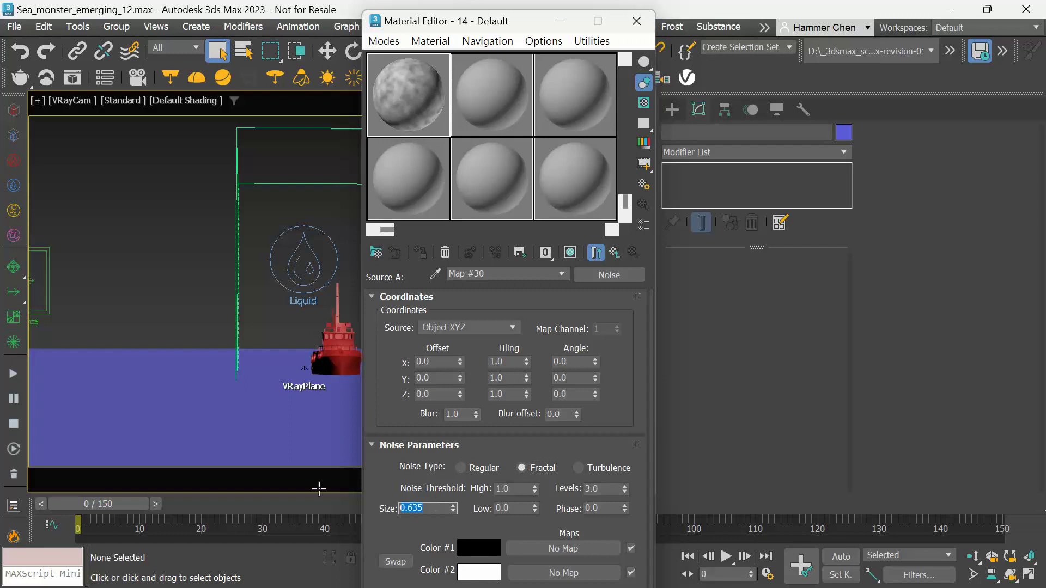
type("0.7")
key("Return")
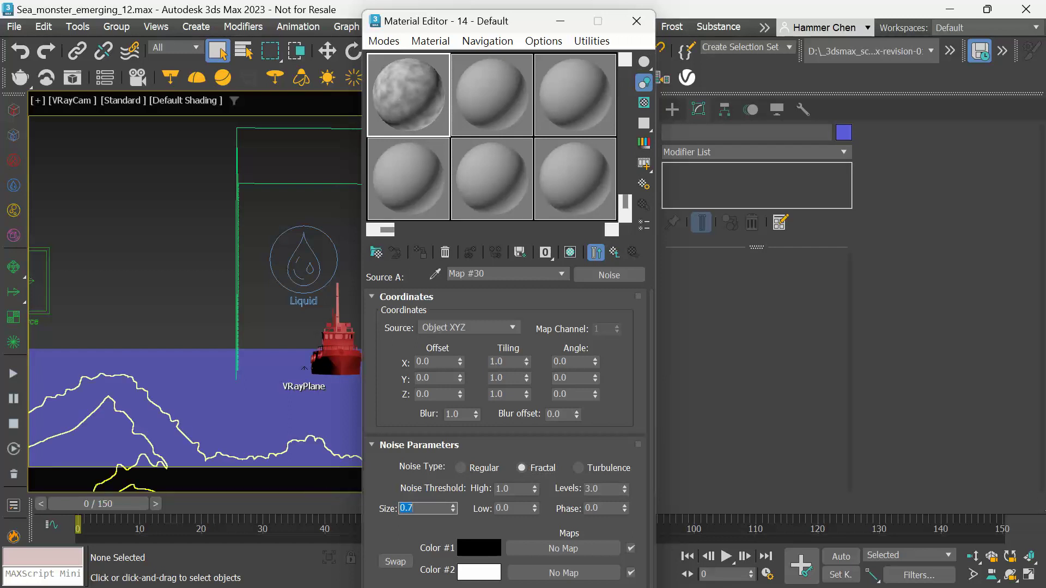
double_click(510, 508)
type("0.6")
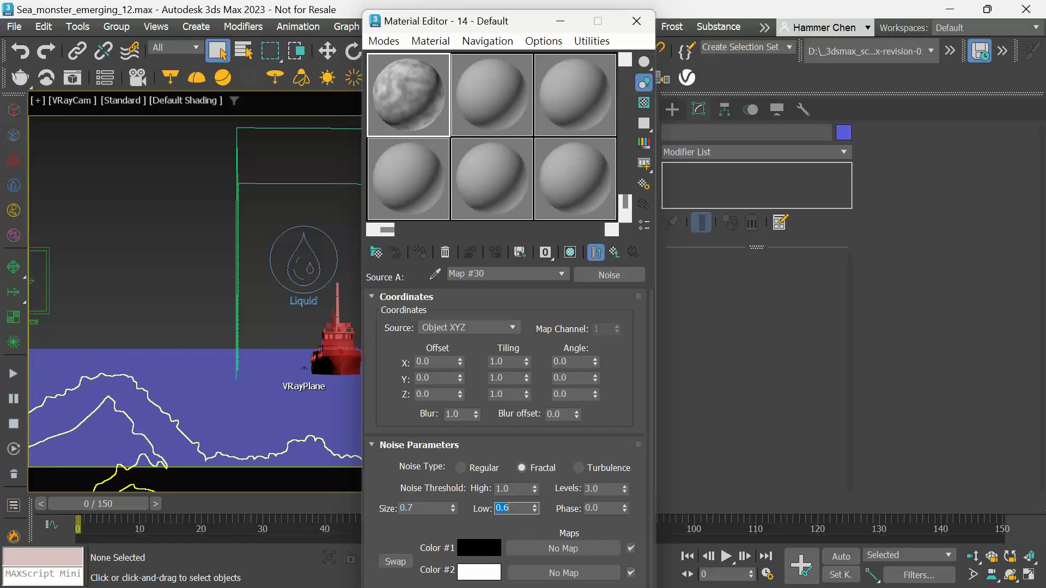
key("Return")
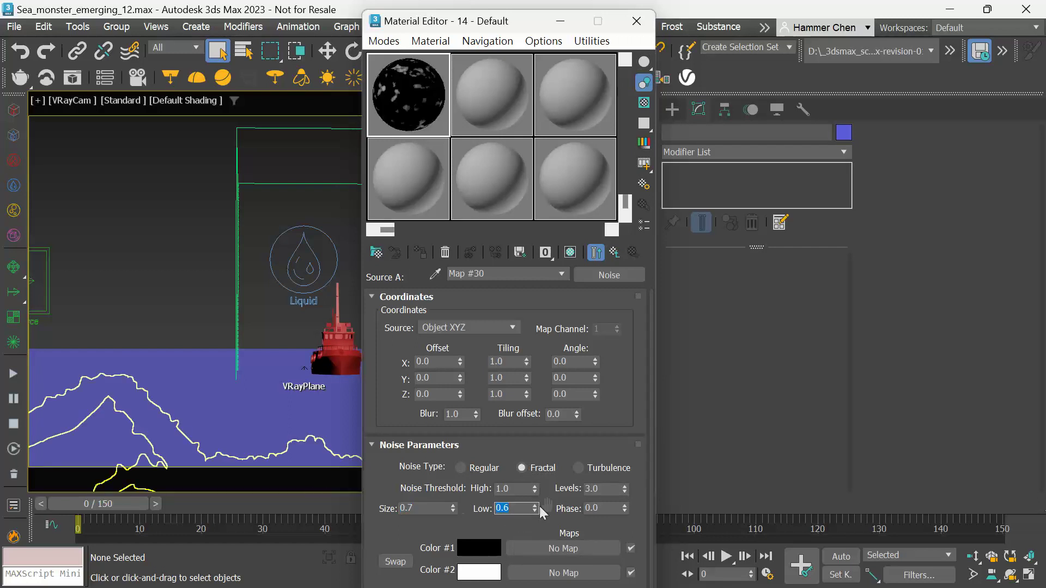
Step: Show the Noise Phase track in the Curve Editor and add keys at frame 0 and the curve's end
right_click(613, 509)
left_click(626, 479)
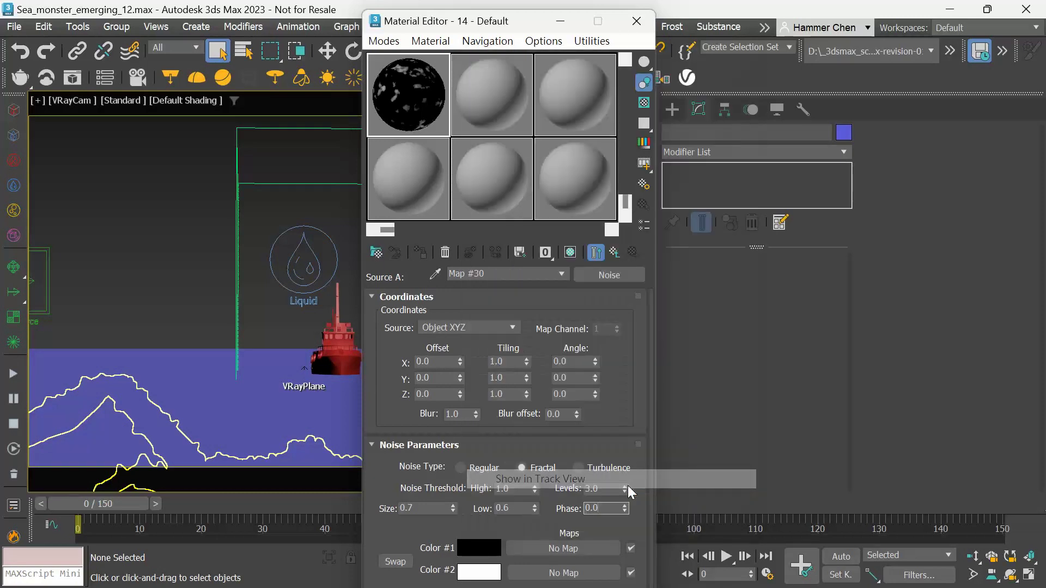
left_click(79, 80)
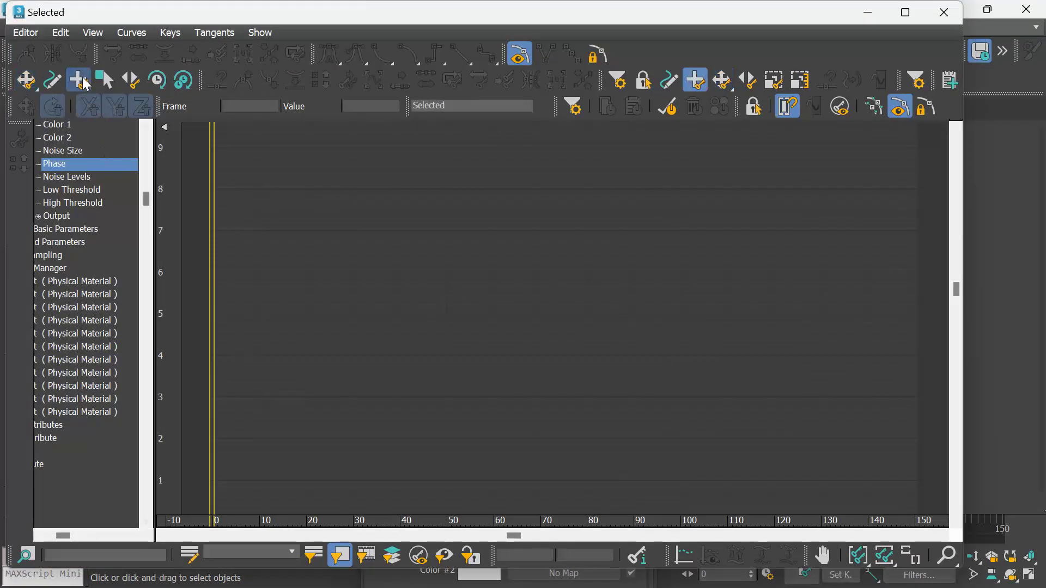
left_click_drag(956, 289, 956, 316)
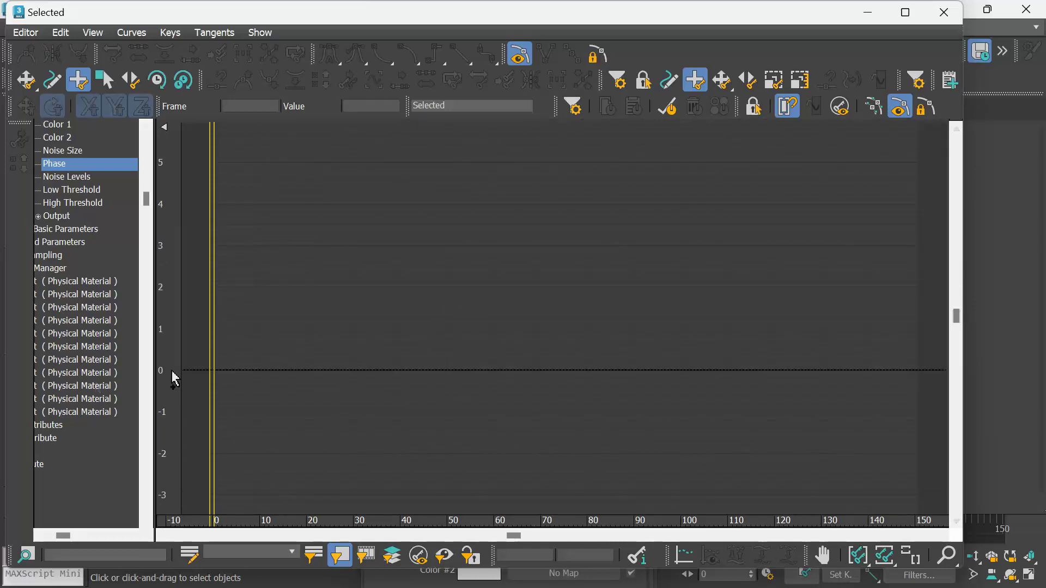
left_click(212, 371)
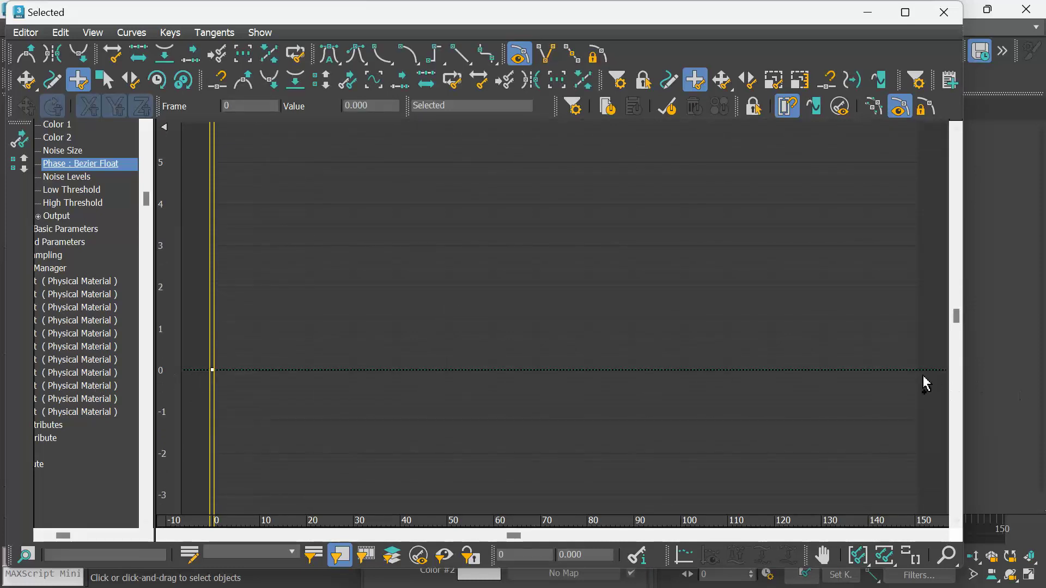
left_click(918, 371)
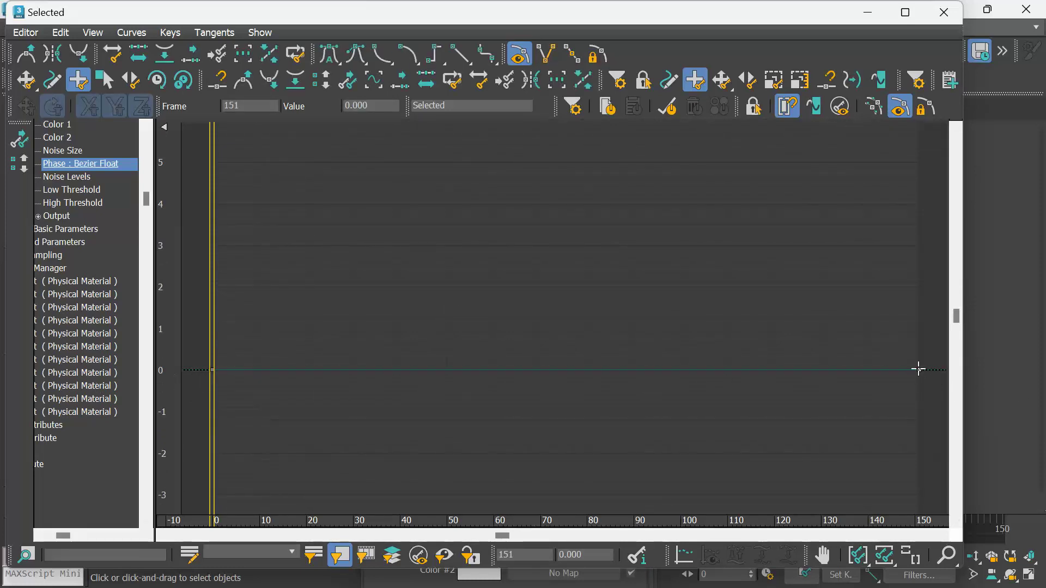
Step: Move the end Phase key to frame 150 with value 5, then fit the curve vertically
left_click(21, 83)
left_click_drag(198, 351, 224, 381)
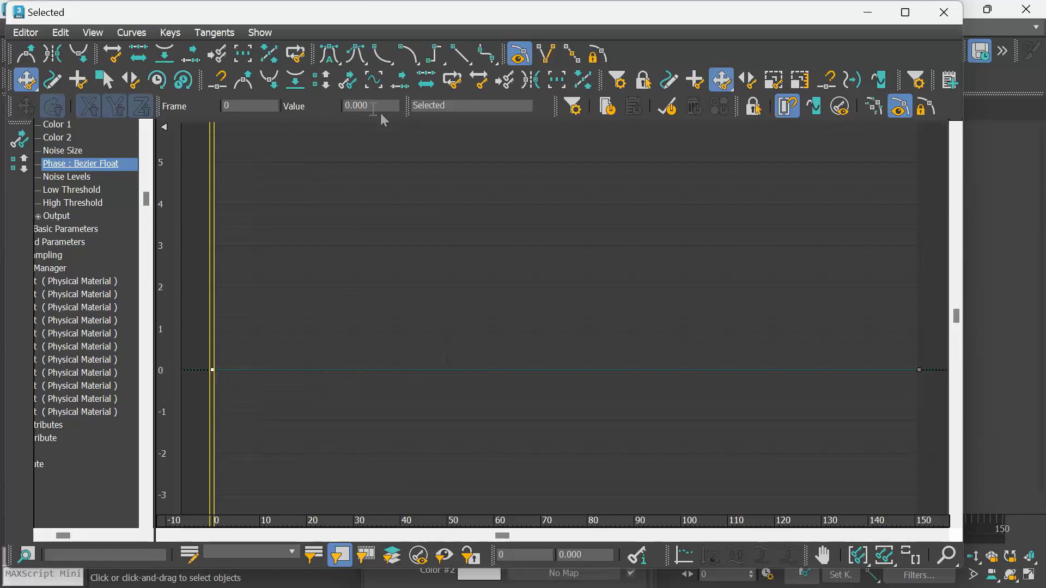
left_click_drag(903, 358, 913, 385)
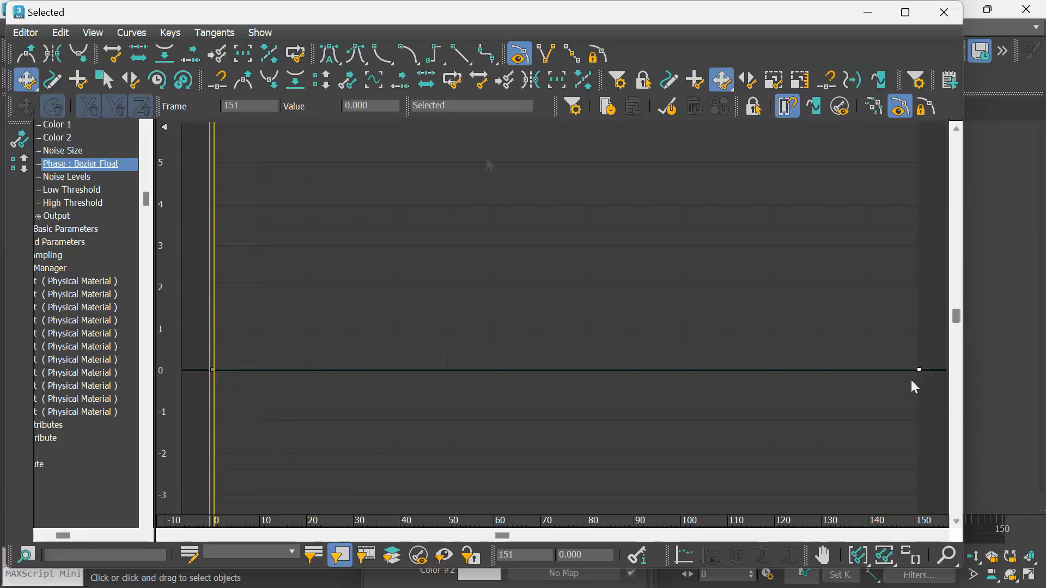
double_click(220, 108)
type("150")
key("Return")
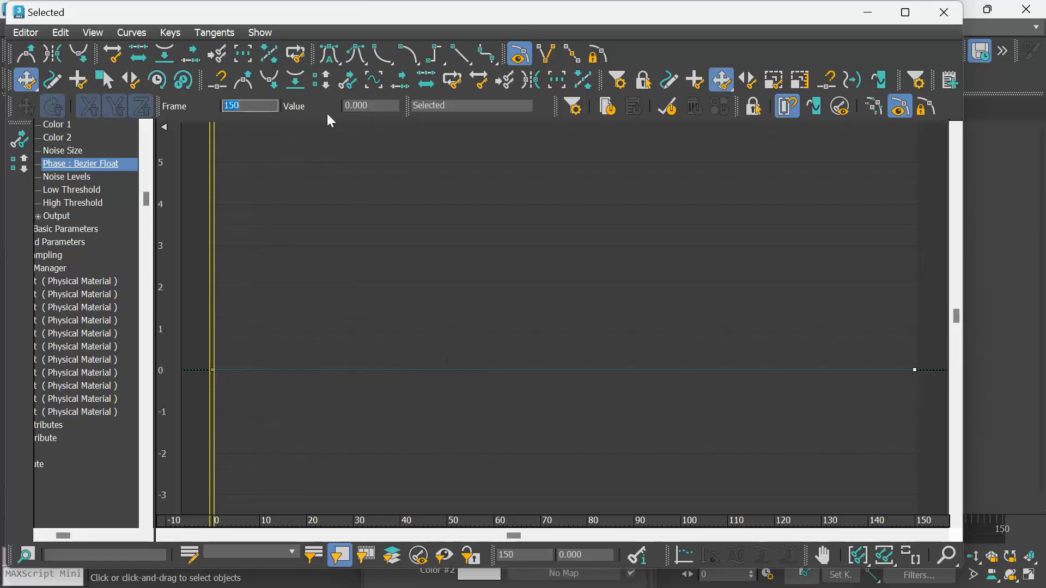
double_click(369, 106)
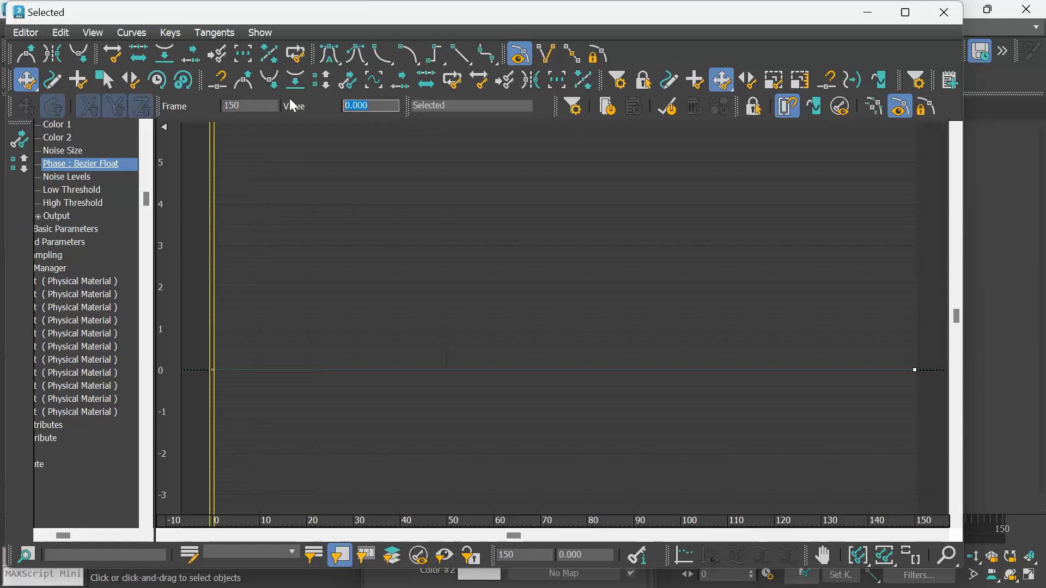
type("5")
key("Return")
left_click(883, 556)
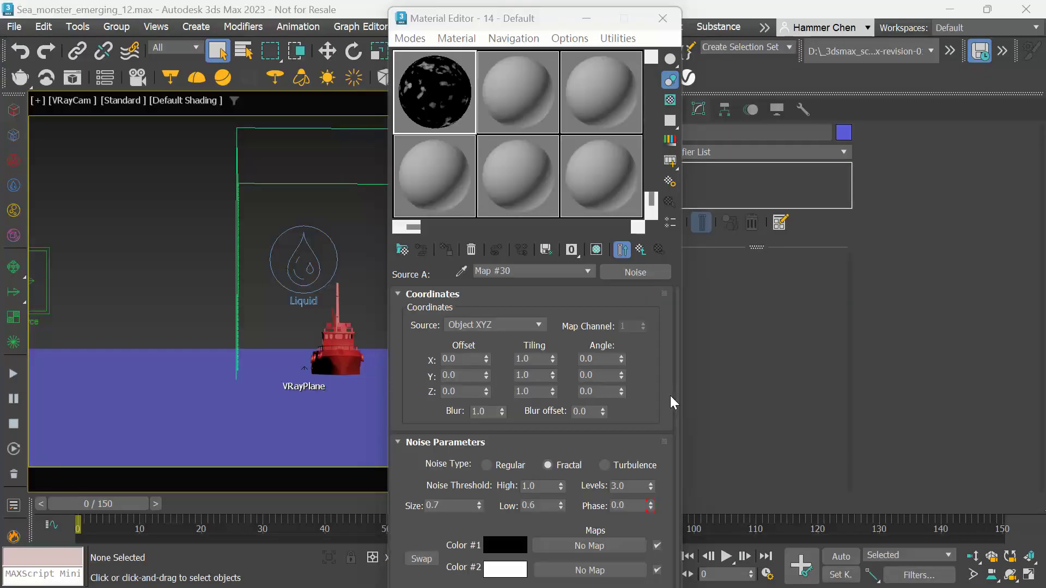
Step: Set Source B of the composite map to a Vertex Color map reading the Red sub-channel
left_click(641, 249)
left_click(632, 321)
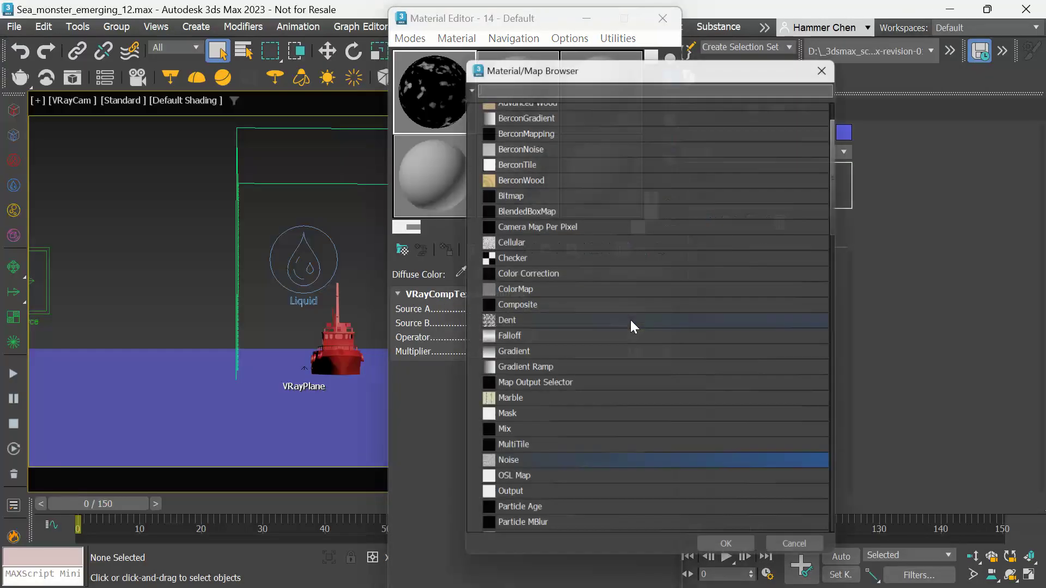
scroll(540, 305, "up", 1)
scroll(541, 302, "up", 1)
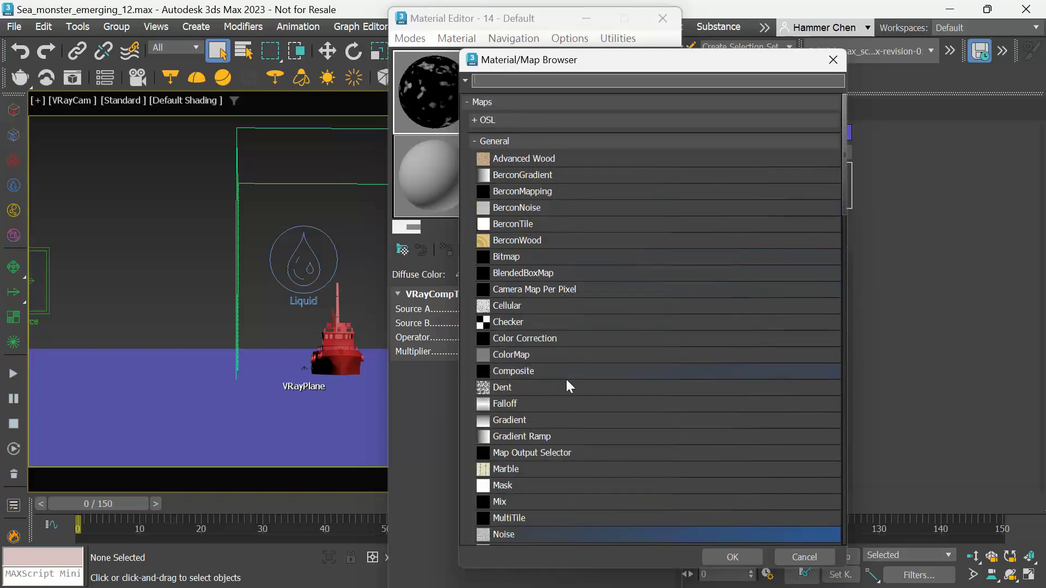
scroll(569, 386, "down", 6)
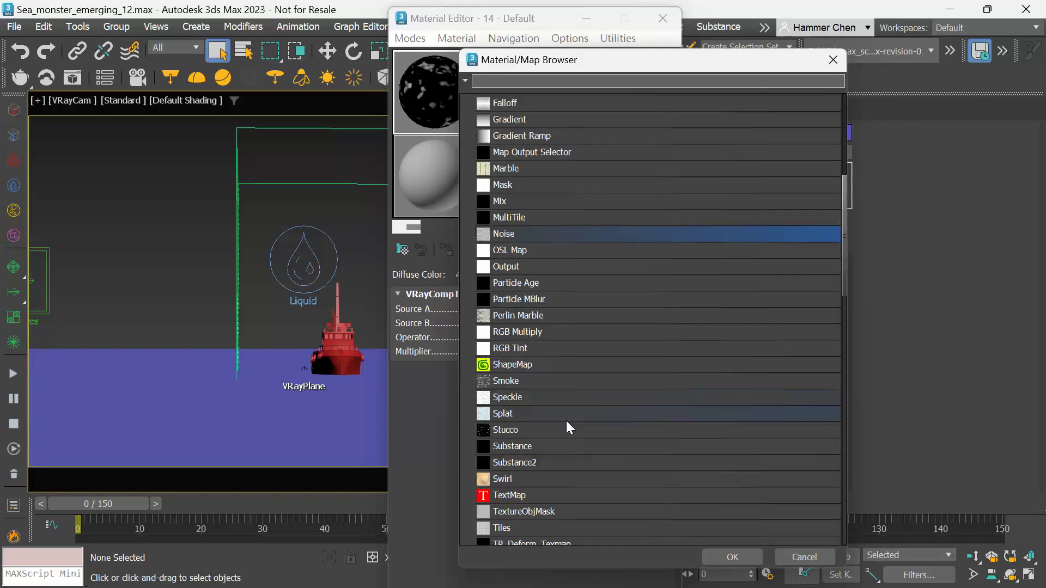
scroll(567, 420, "down", 4)
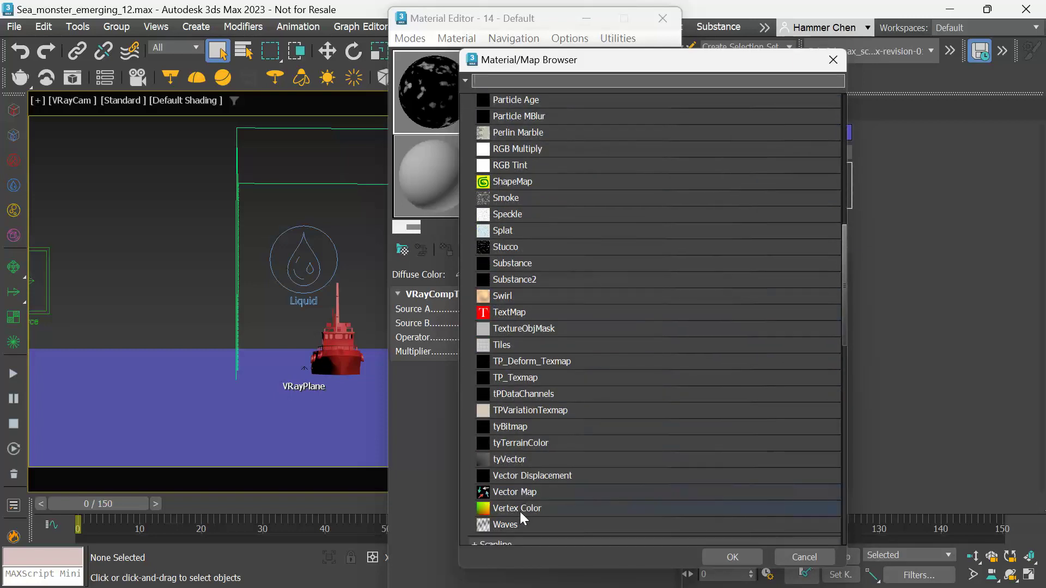
double_click(518, 509)
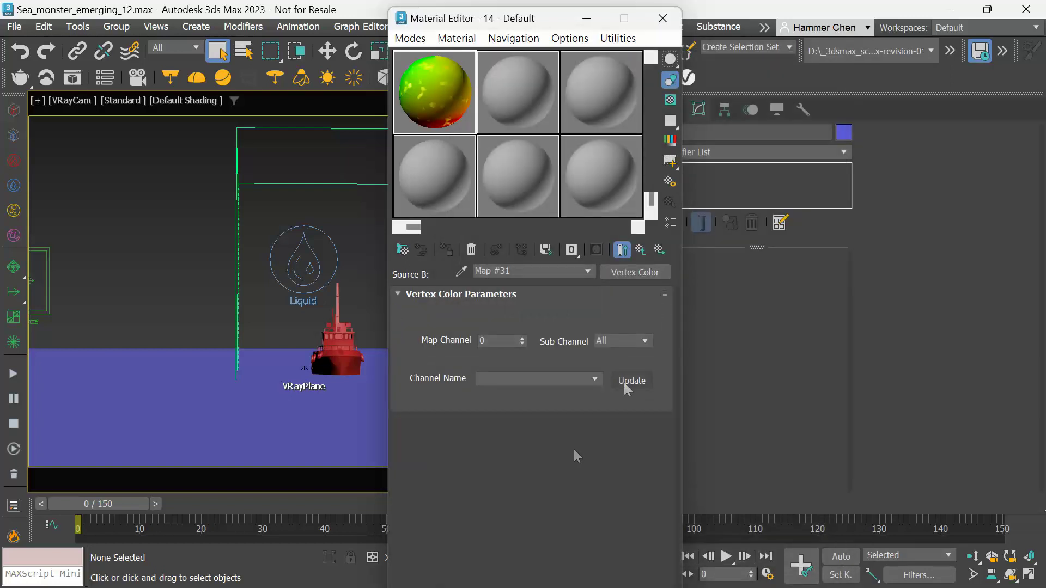
left_click(644, 341)
left_click(630, 363)
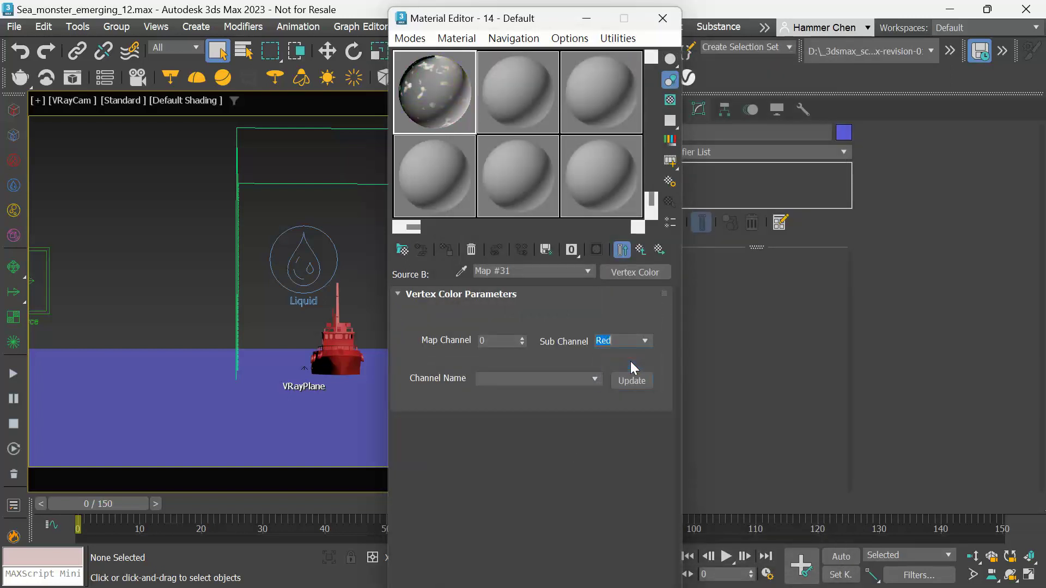
Step: Set the composite operator to Multiply (A*B)
left_click(641, 248)
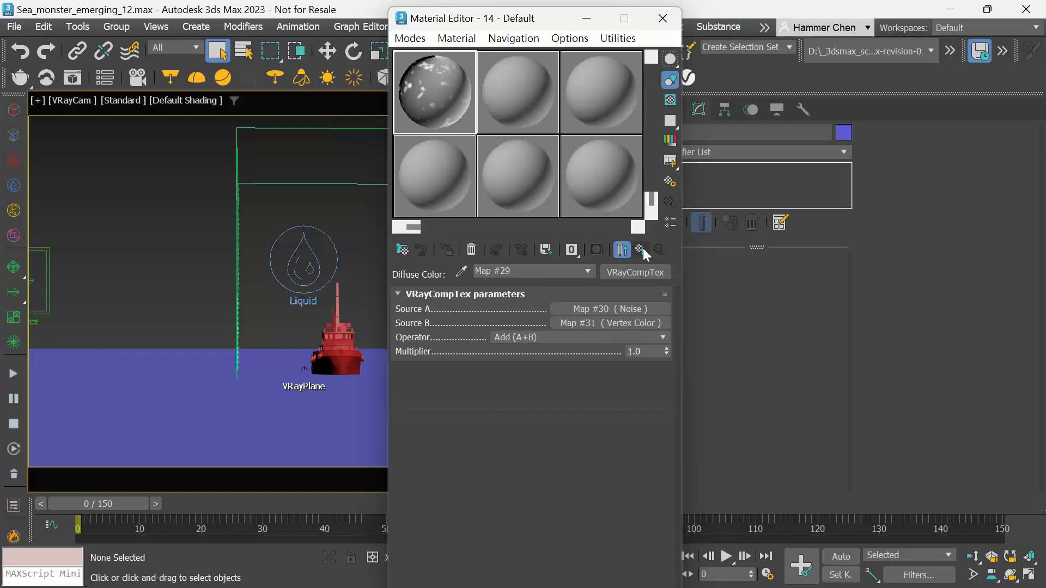
left_click(640, 336)
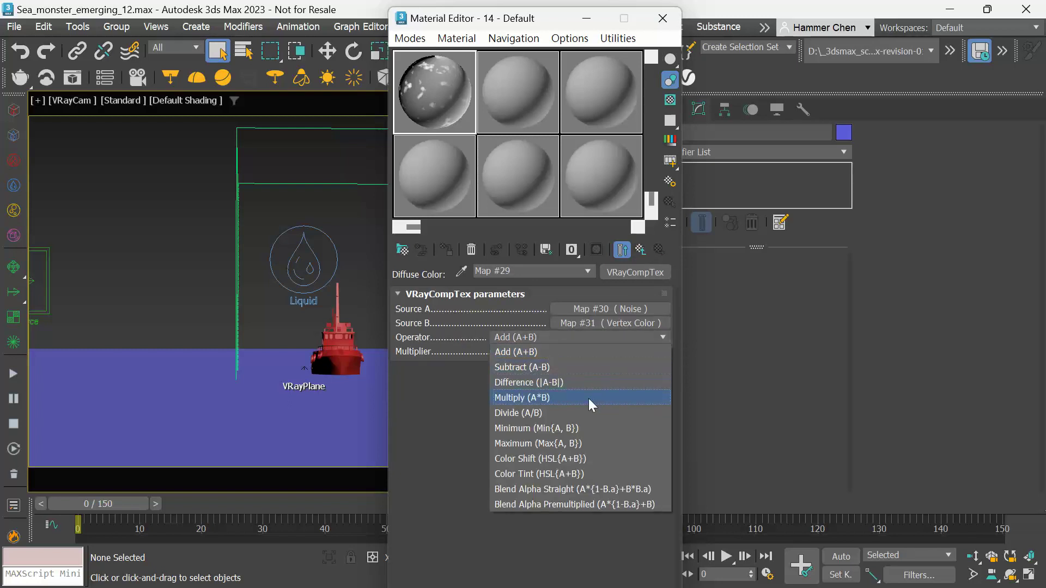
left_click(561, 396)
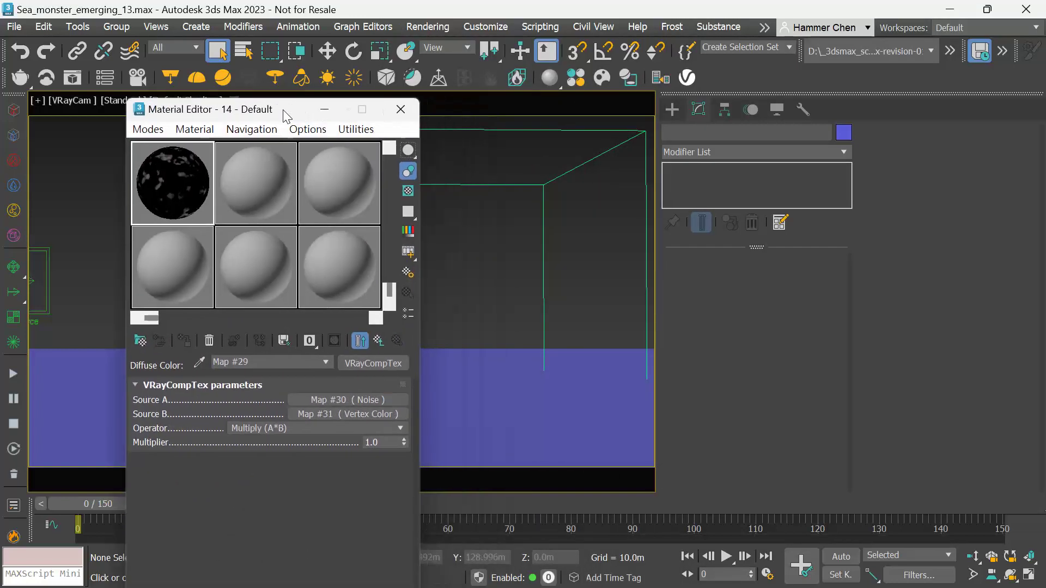
Step: Select LiquidSrc_Foam_Splash and instance the VRayCompTex map into its emission Mask
left_click(244, 52)
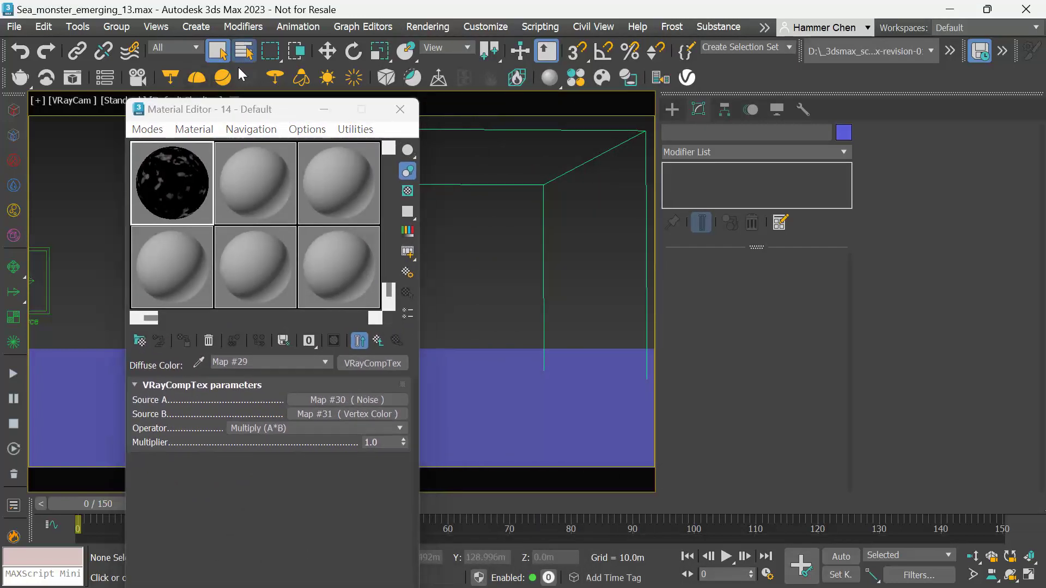
double_click(122, 231)
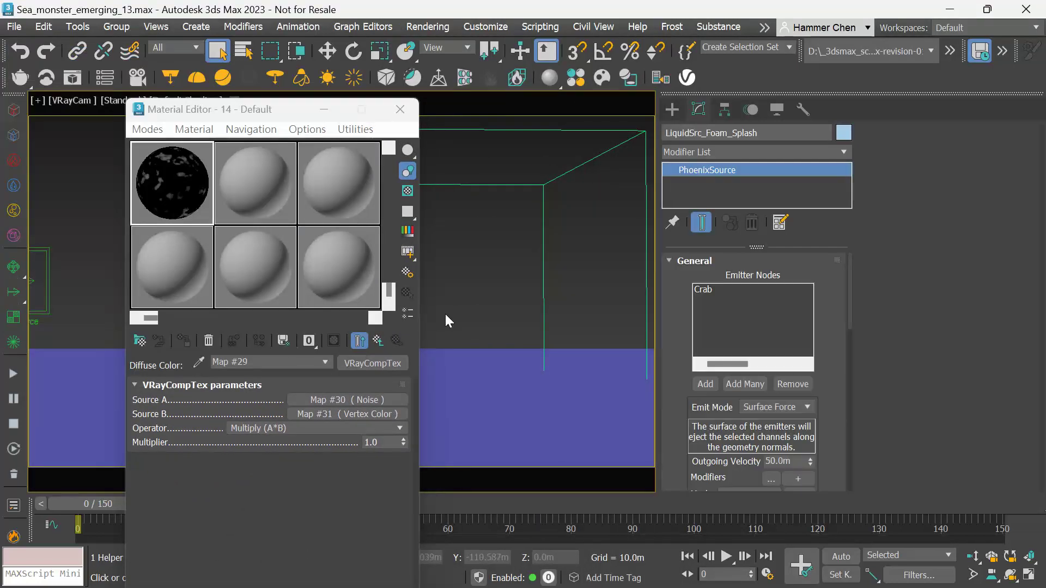
left_click_drag(757, 249, 757, 212)
scroll(742, 341, "down", 4)
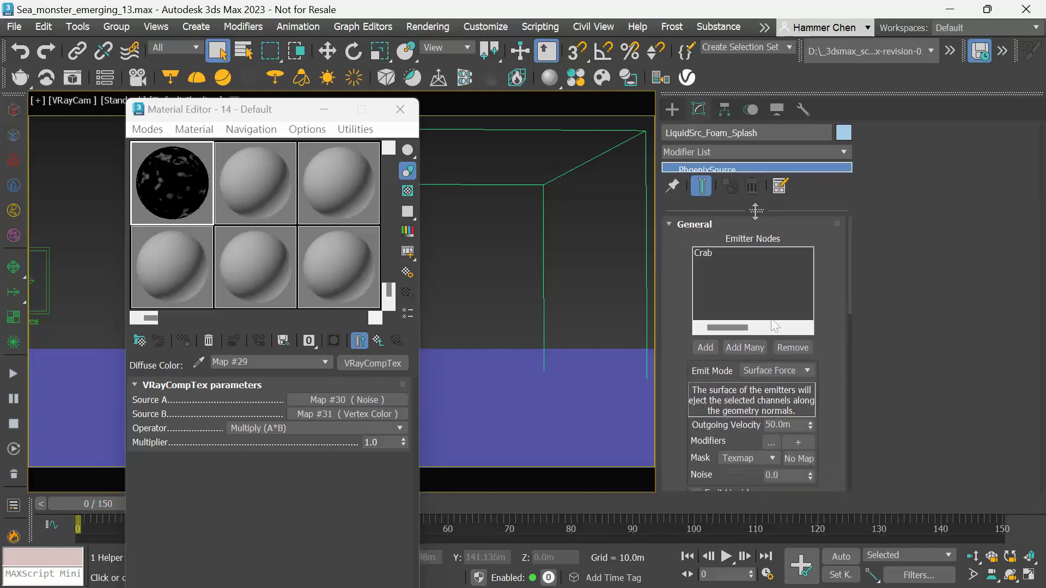
scroll(743, 341, "down", 1)
left_click_drag(376, 362, 798, 385)
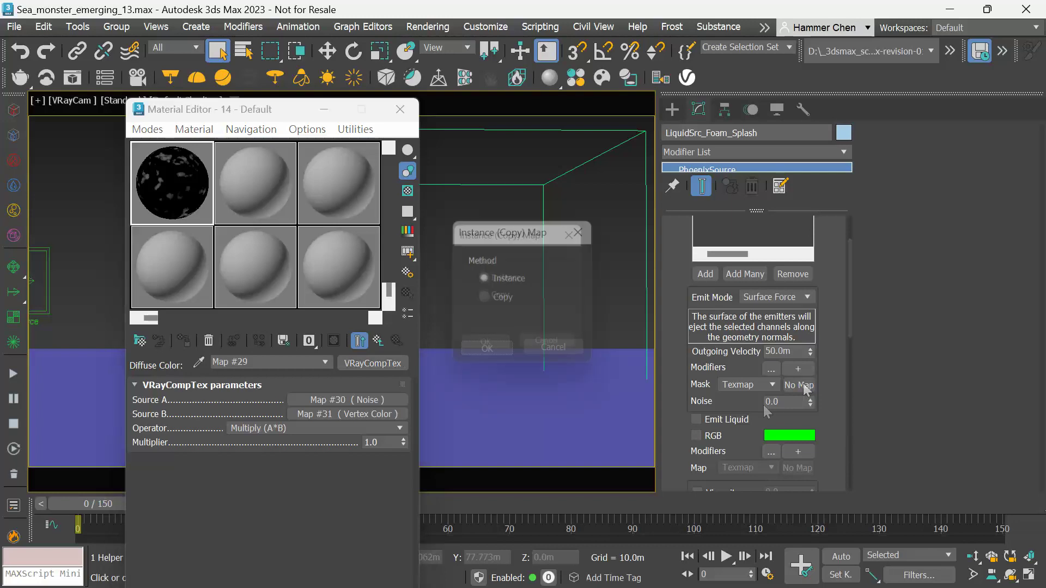
left_click(498, 345)
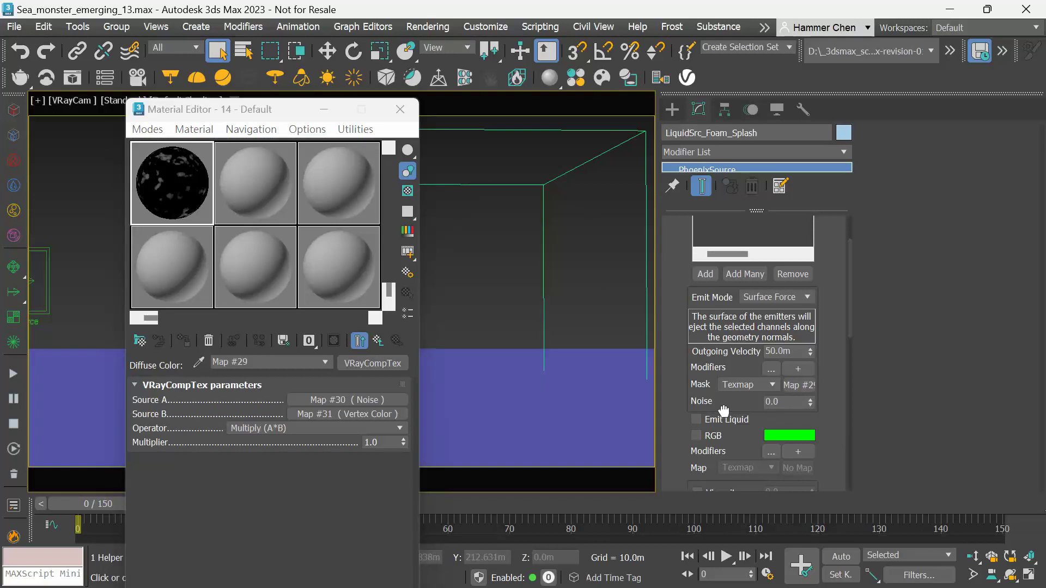
Step: Instance the VRayCompTex map into the Foam Mask slot, leaving foam emission off
scroll(730, 354, "down", 5)
left_click_drag(734, 320, 739, 258)
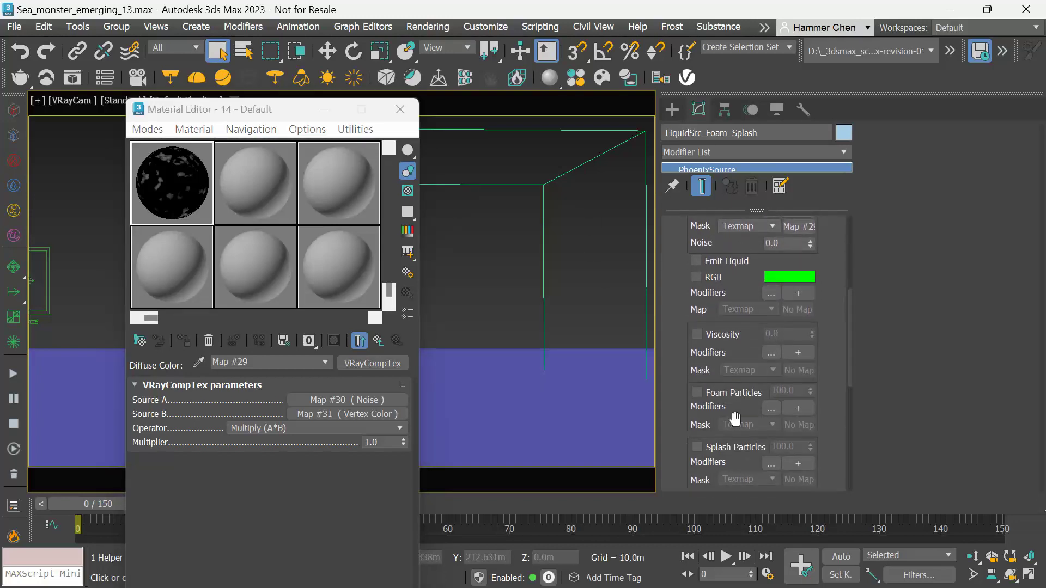
scroll(742, 409, "down", 2)
left_click(744, 359)
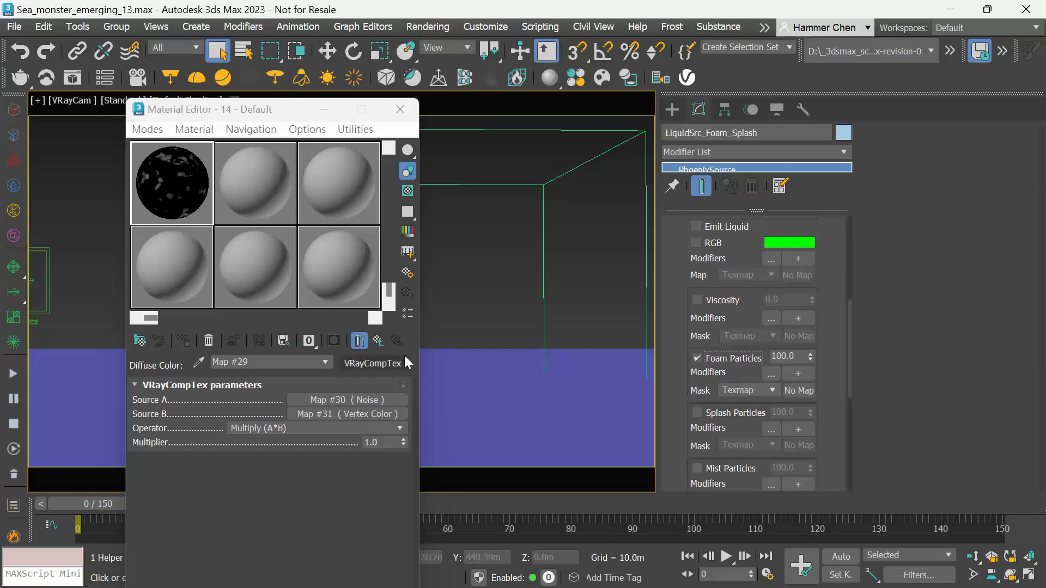
left_click_drag(380, 363, 796, 391)
left_click(493, 349)
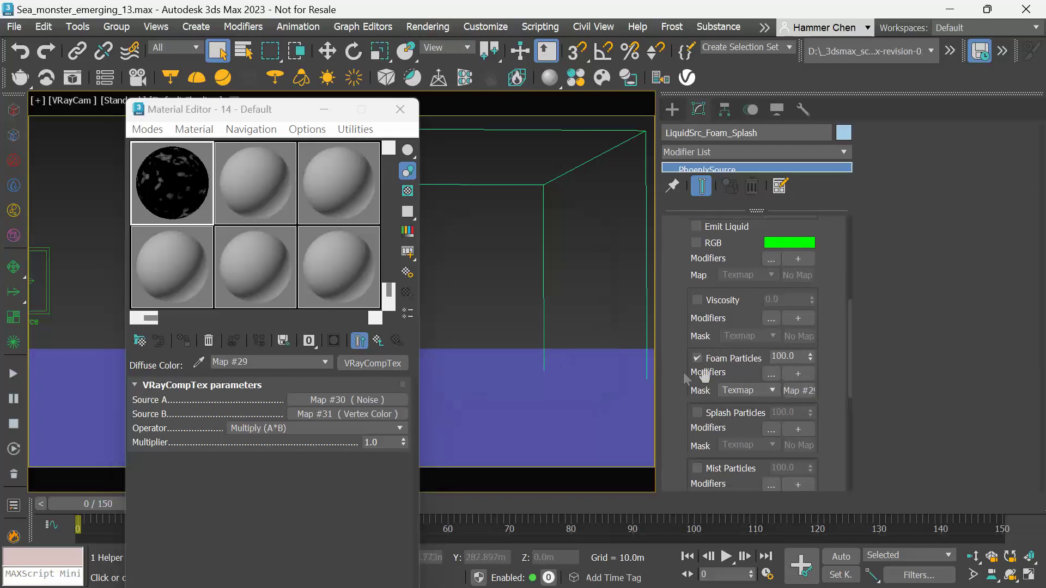
left_click(731, 361)
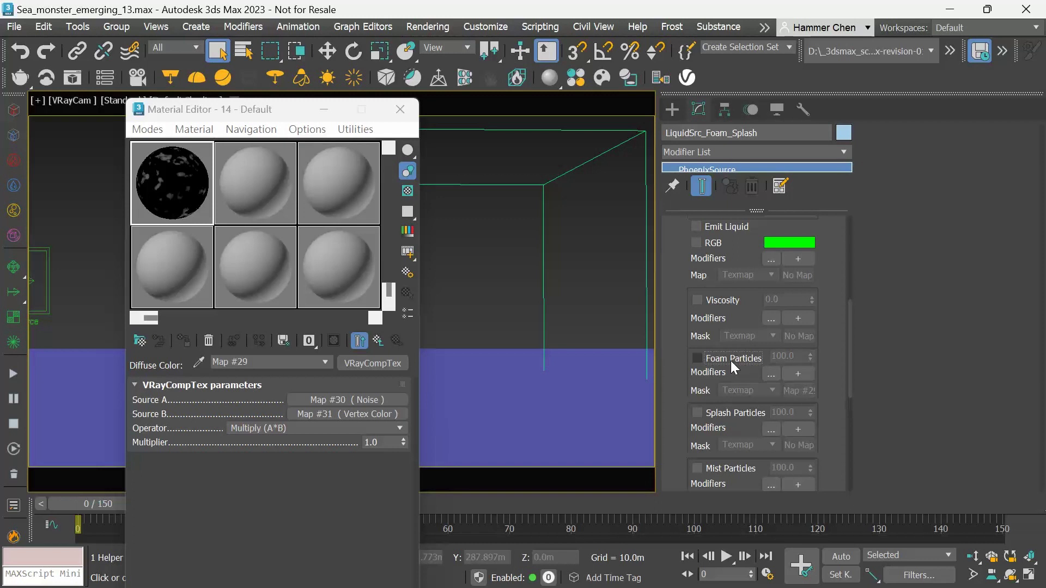
Step: Enable Splash Particles and instance the Noise map into the splash mask
scroll(731, 361, "down", 5)
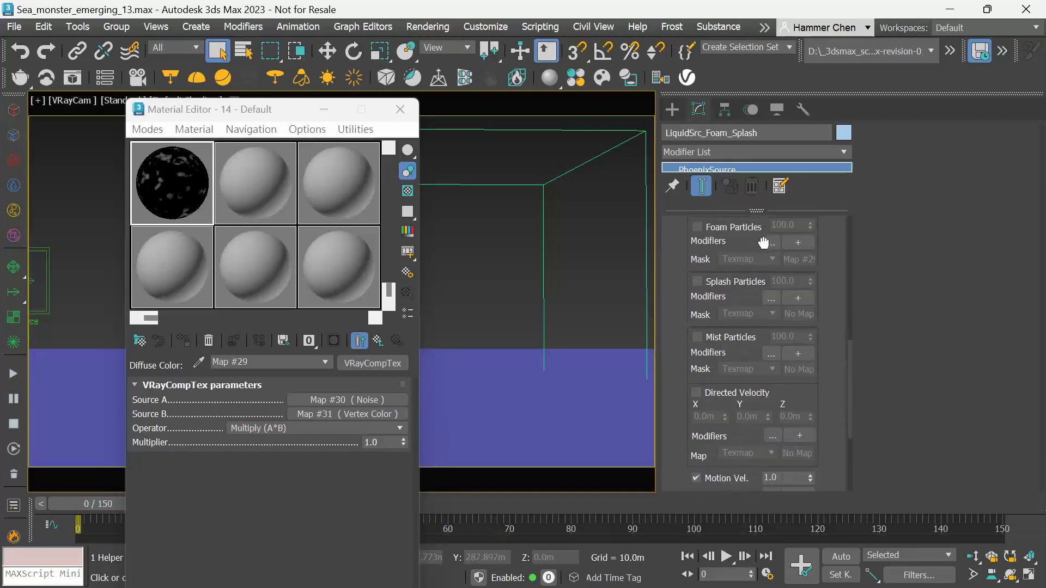
left_click(743, 284)
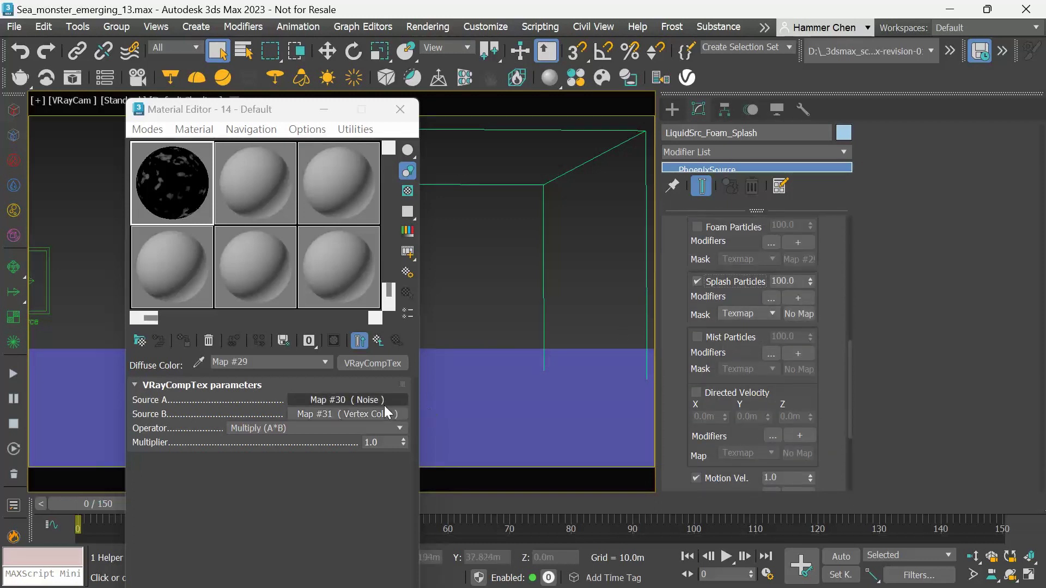
left_click_drag(381, 405, 799, 314)
left_click(502, 348)
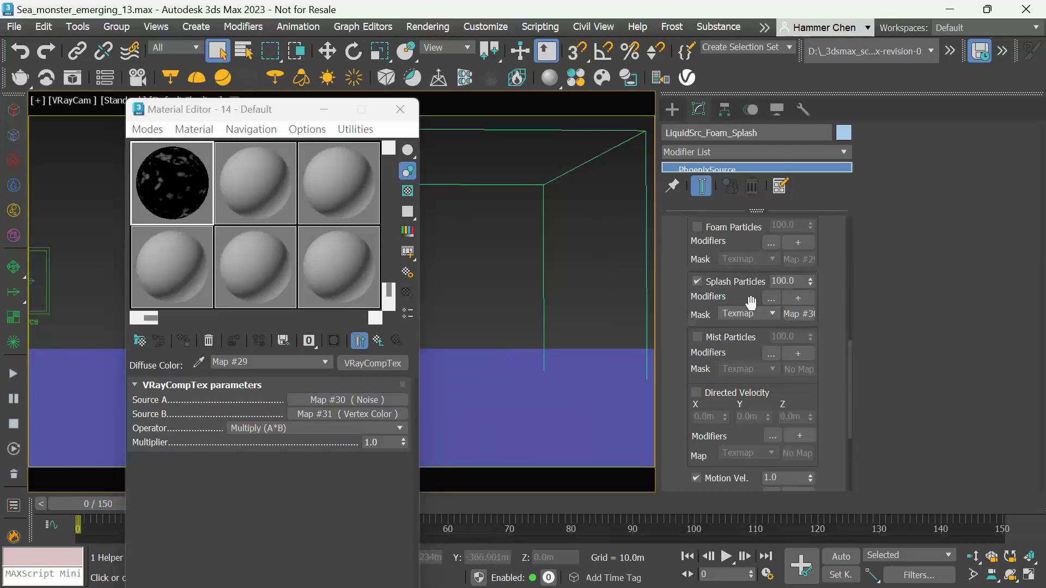
left_click_drag(749, 294, 763, 492)
left_click_drag(752, 304, 753, 423)
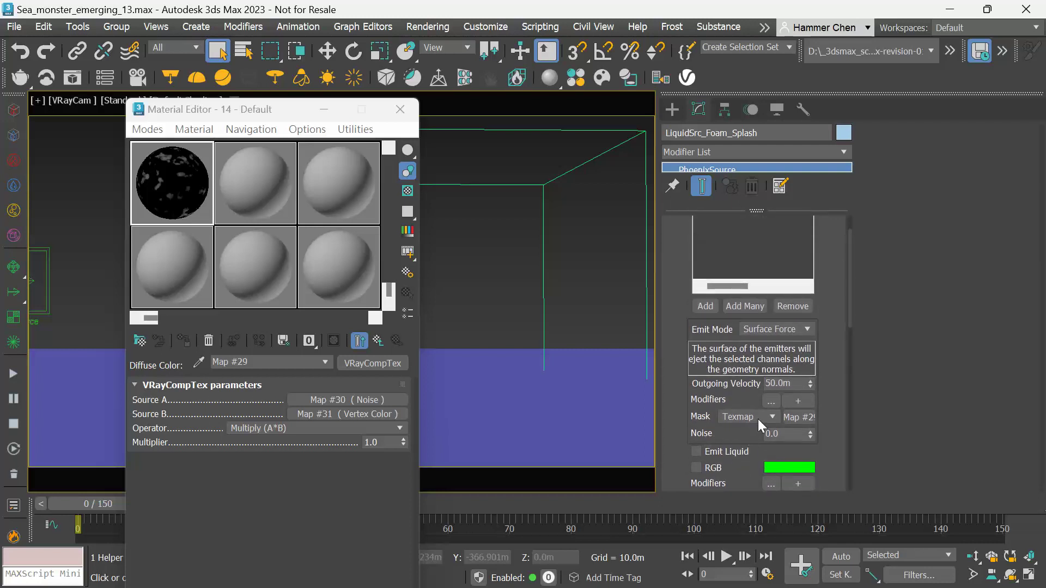
Step: Set the source's emission Noise to 1.0 and save the scene as Sea_monster_emerging_14.max
double_click(774, 434)
type("1")
key("Return")
key("ctrl+s")
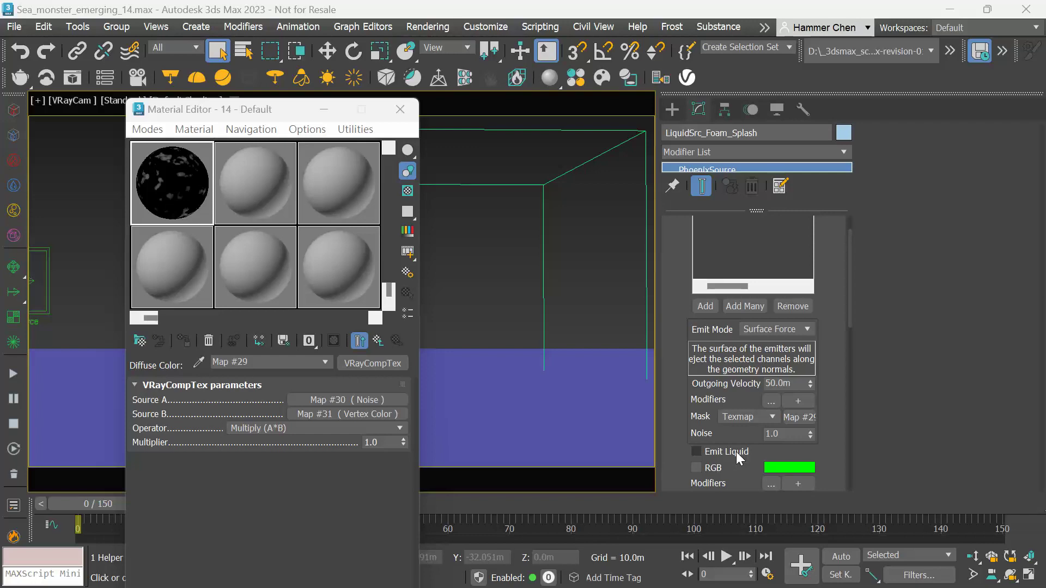
right_click(800, 385)
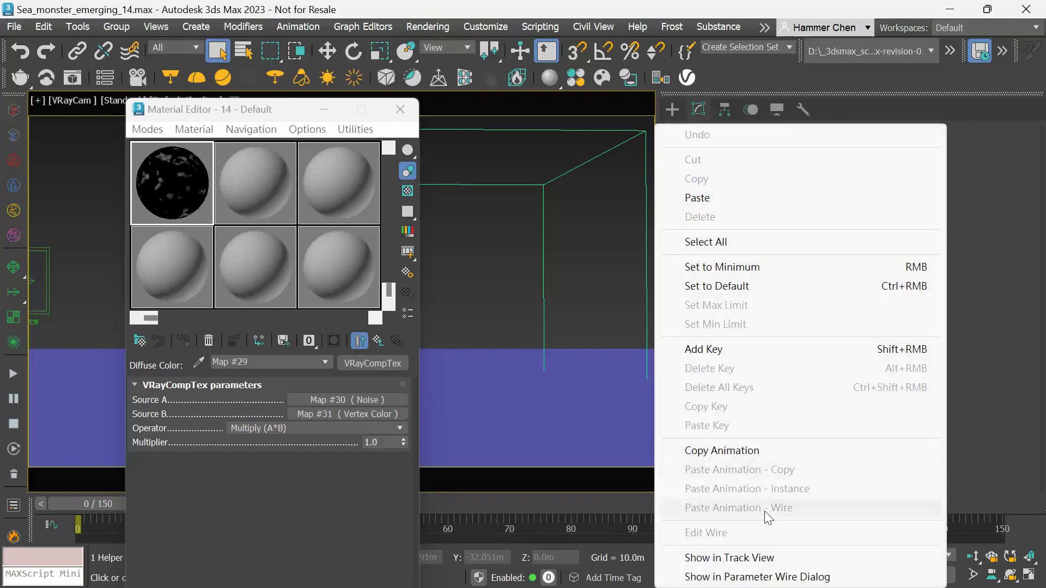
Step: Draw a freehand Outgoing Velocity curve and set its first key to frame 35, value 0
left_click(759, 558)
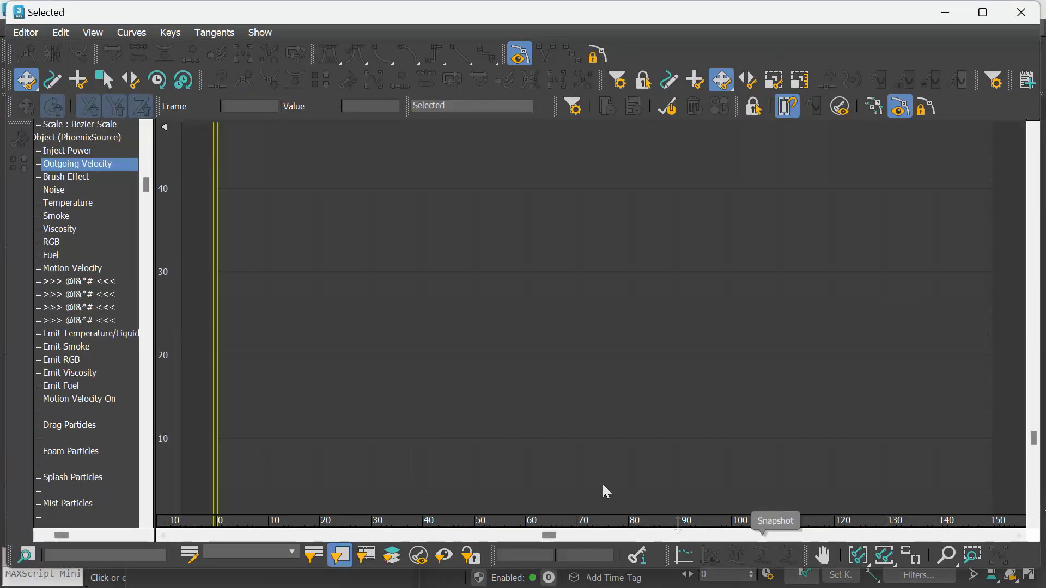
left_click(884, 556)
left_click(53, 80)
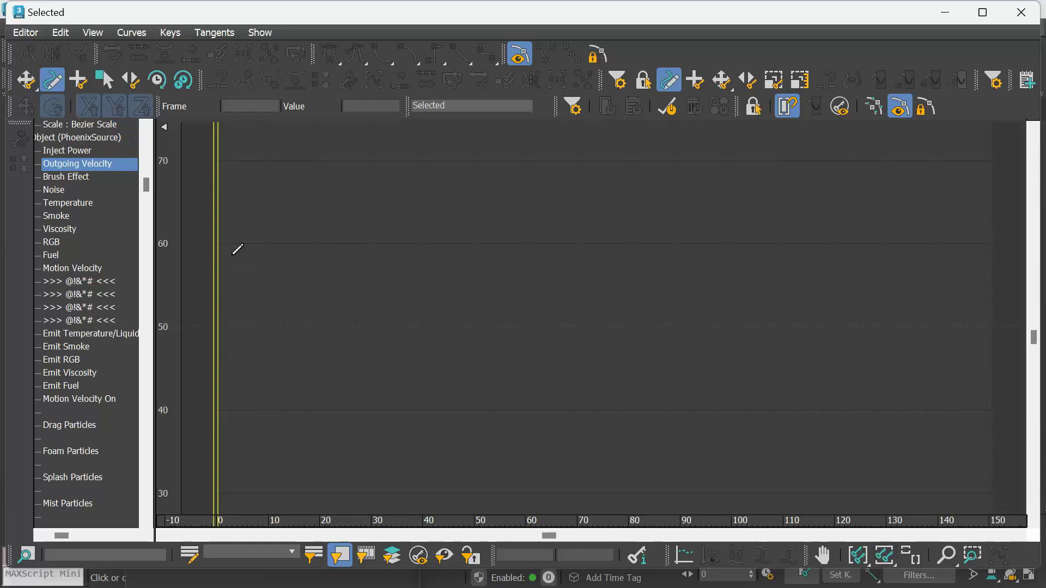
mouse_move(386, 330)
left_mouse_down()
mouse_move(498, 311)
mouse_move(531, 334)
mouse_move(695, 329)
mouse_move(689, 337)
left_mouse_up()
right_click(397, 279)
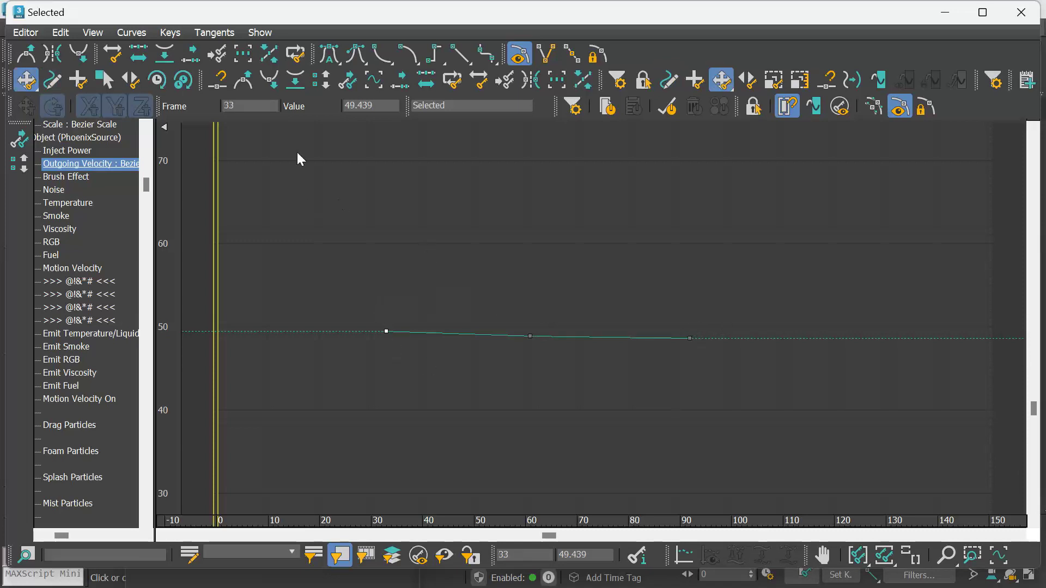
double_click(246, 106)
type("35")
key("Return")
double_click(379, 106)
type("0")
key("Return")
Step: Move the remaining keys to frames 76 and 109, setting the last key's value to 0
left_click(530, 337)
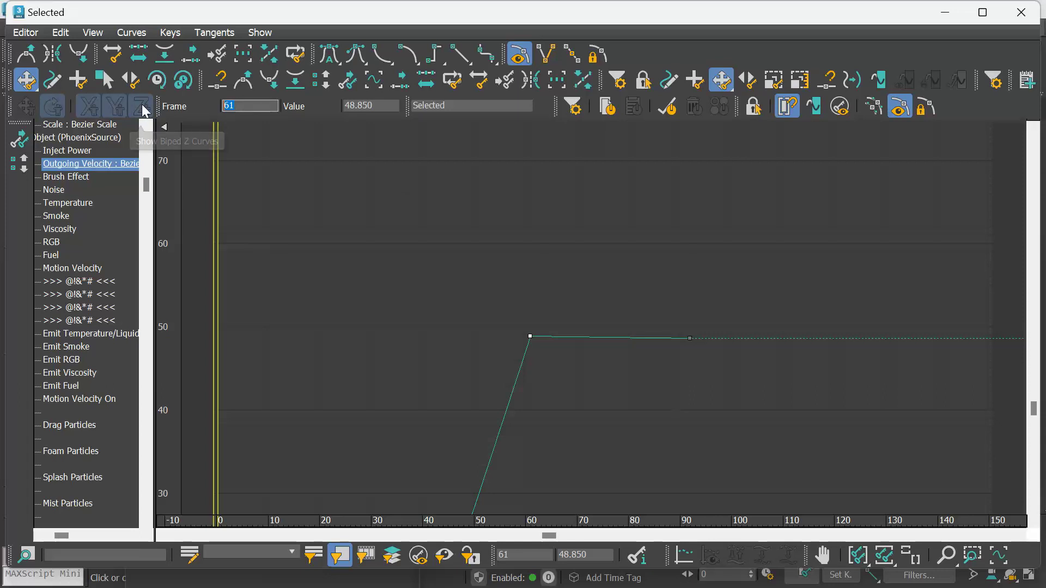
type("76")
key("Return")
key("Tab")
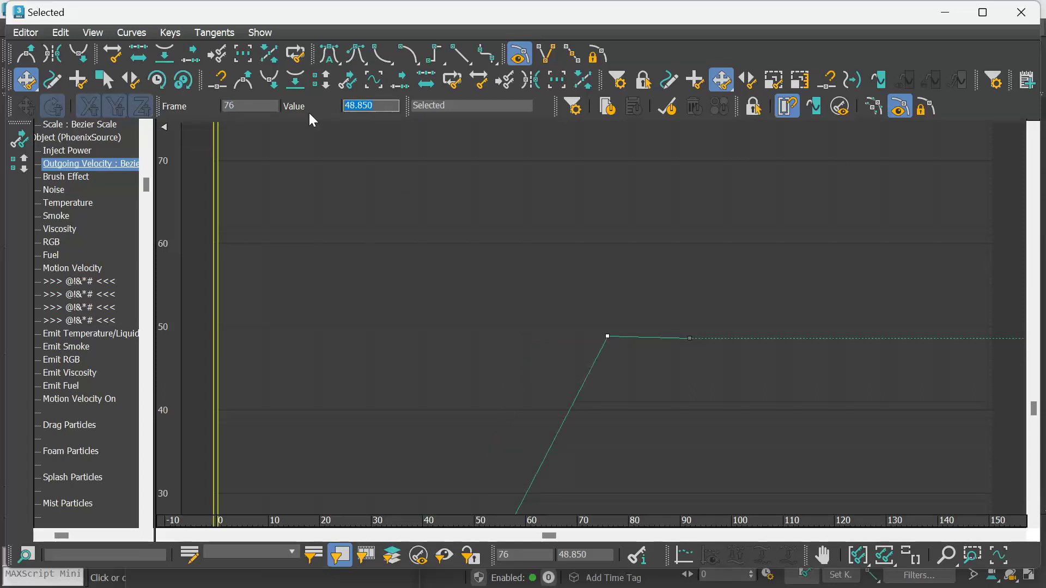
type("0")
key("Return")
left_click(689, 339)
double_click(249, 105)
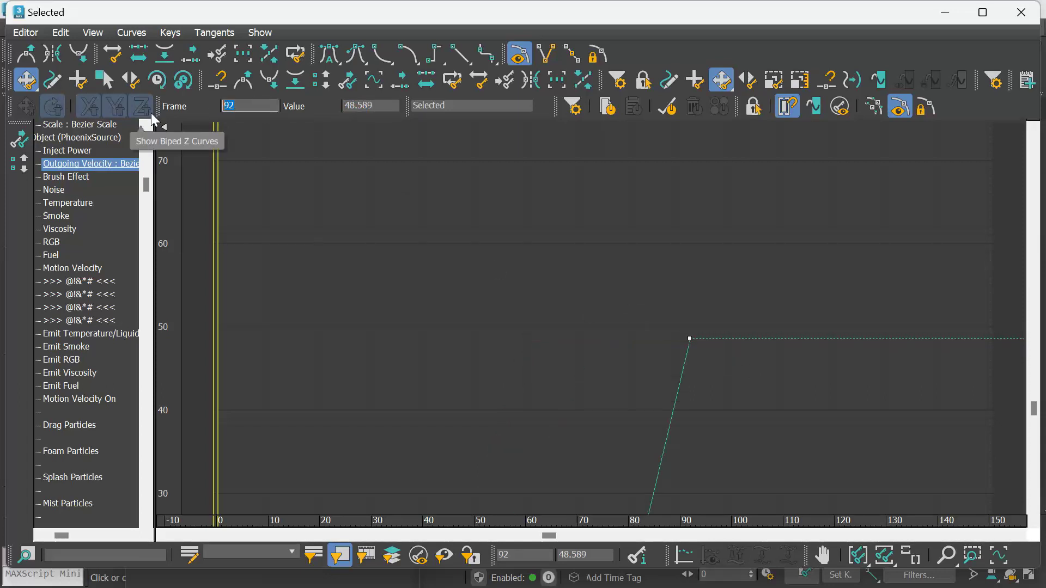
type("109")
key("Return")
key("Tab")
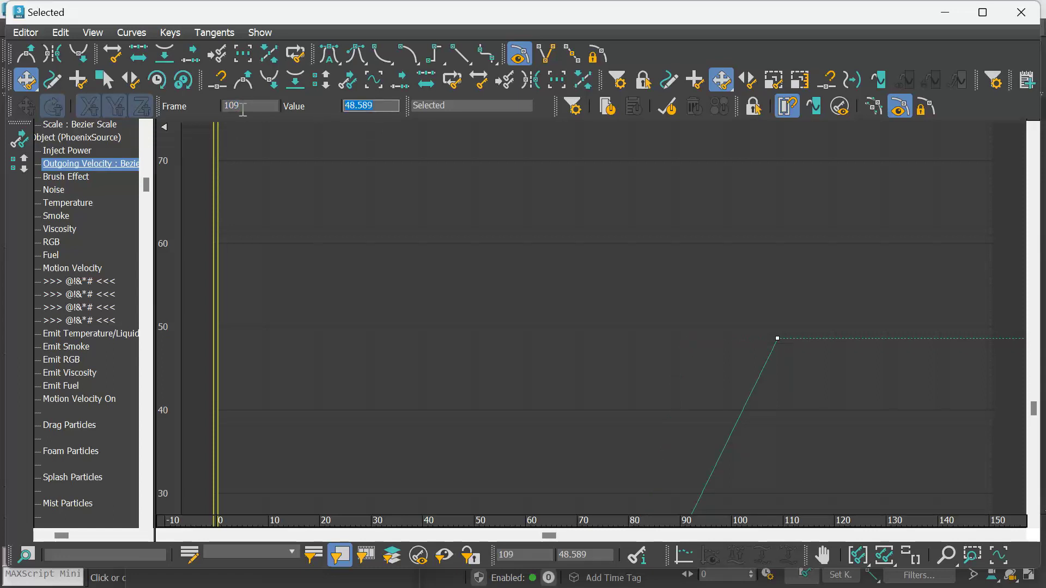
type("0")
key("Return")
Step: Smooth all three keys into a bell curve with auto tangents and close the Curve Editor
left_click(884, 554)
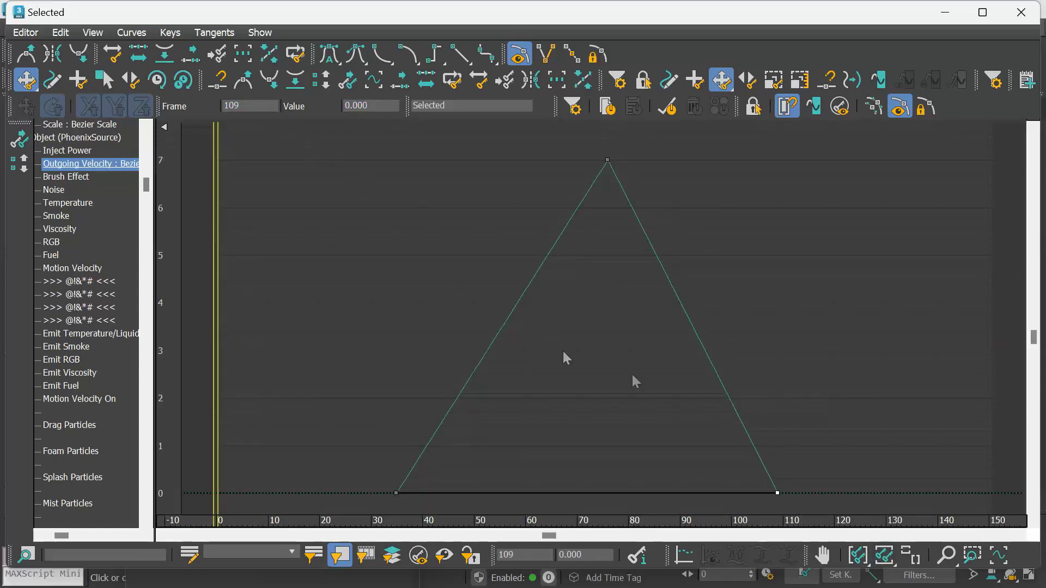
left_click_drag(381, 129, 842, 516)
left_click(330, 54)
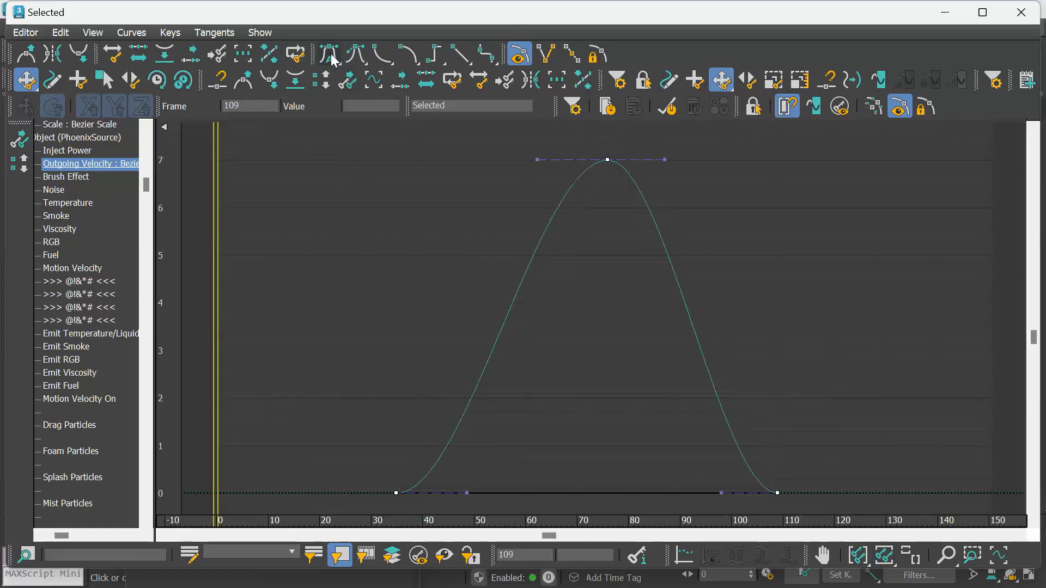
left_click(344, 240)
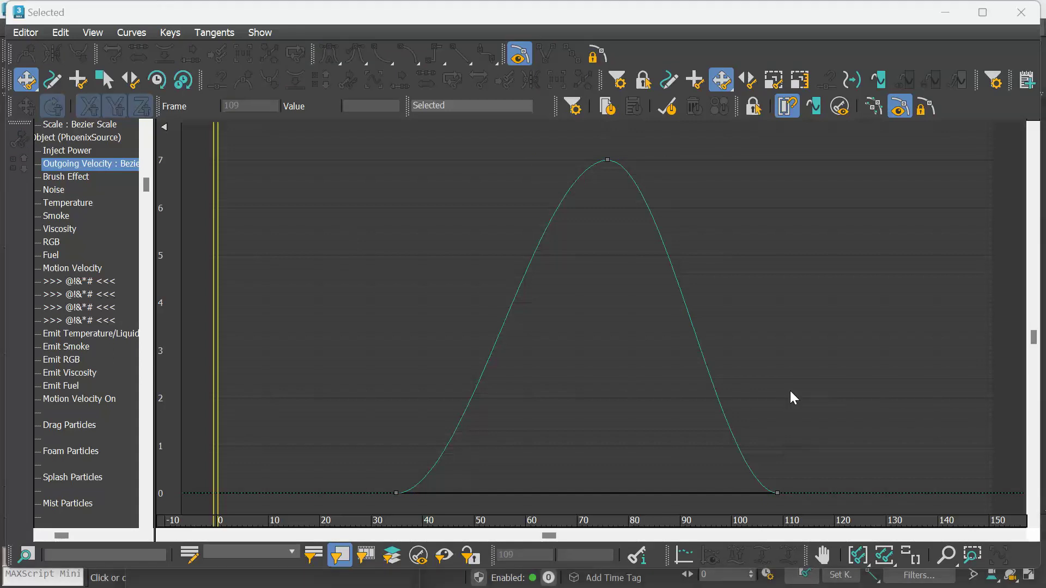
left_click(1021, 16)
Step: Set LiquidSrc_Foam_Splash's Splash Particles amount to 400
scroll(849, 322, "down", 1)
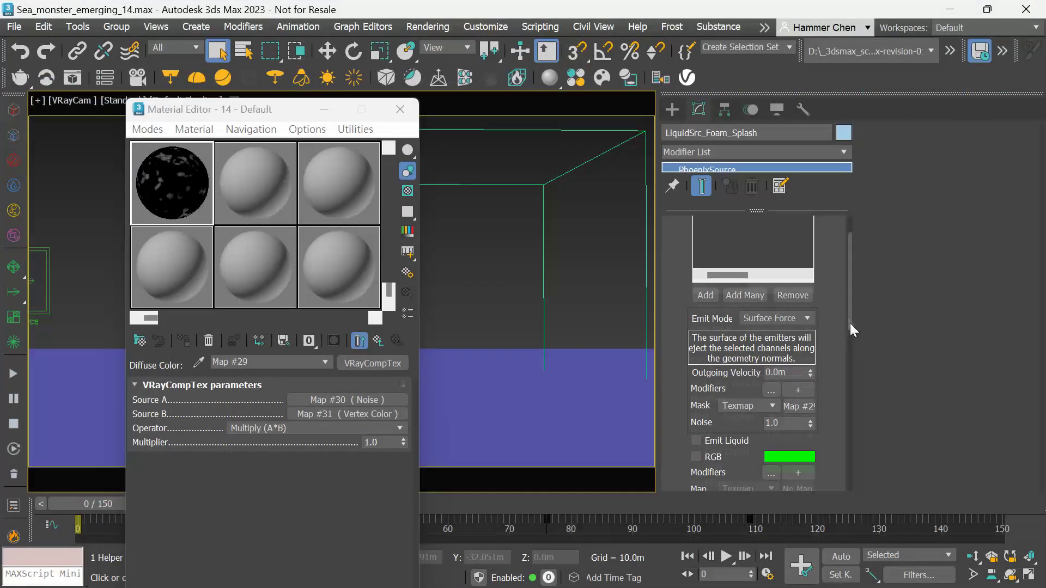
left_click_drag(853, 330, 840, 405)
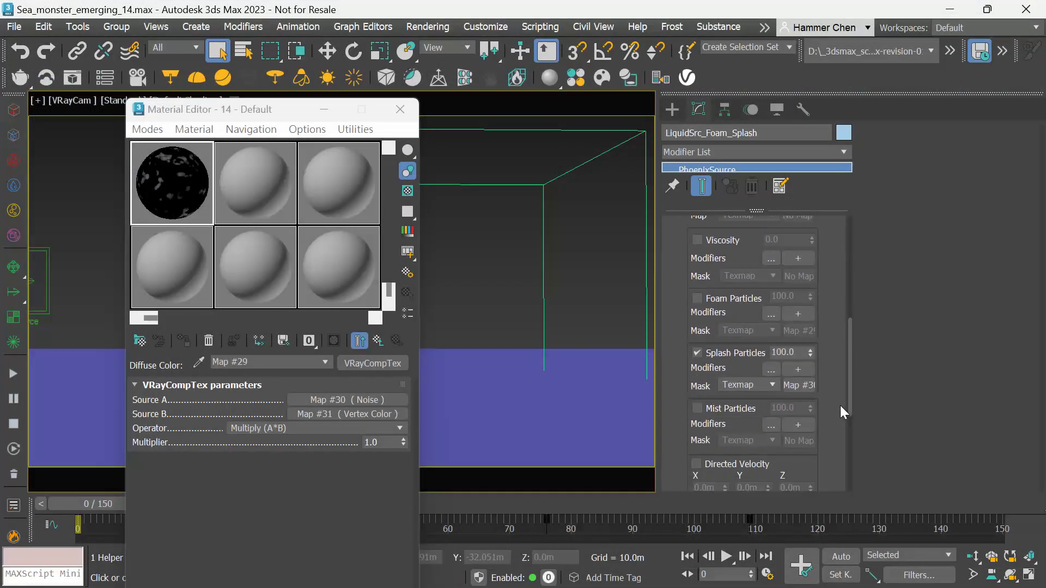
double_click(800, 354)
type("400")
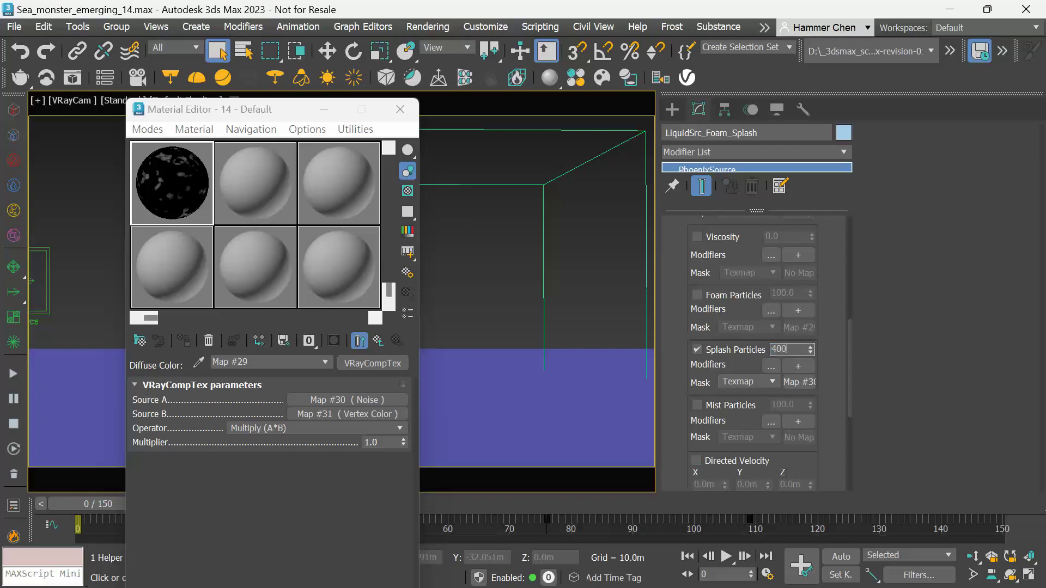
key("Return")
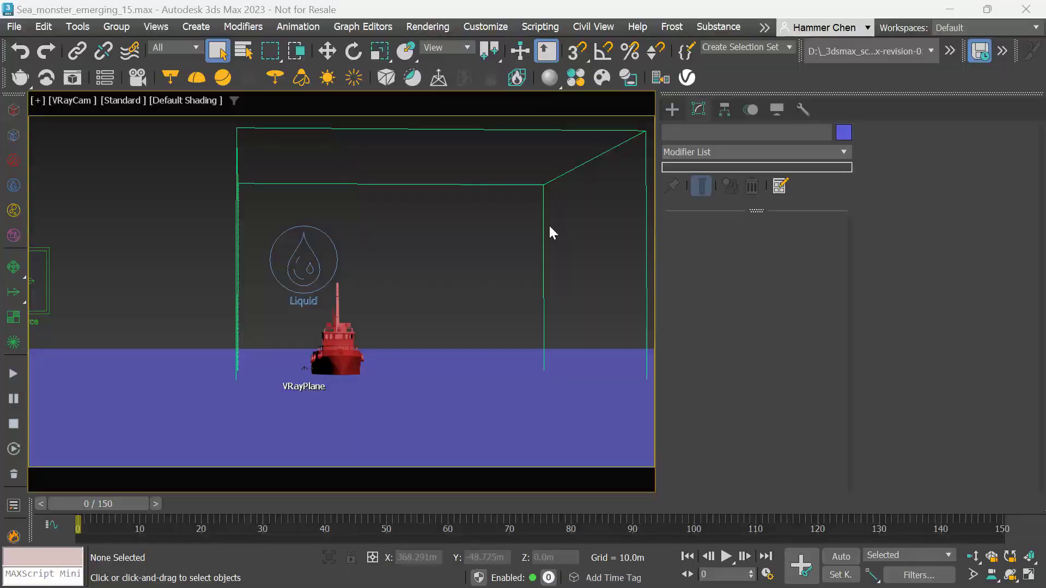
Step: Enable Foam on PhoenixFDLiquid001 and accept creating a foam Particle Shader
left_click(542, 220)
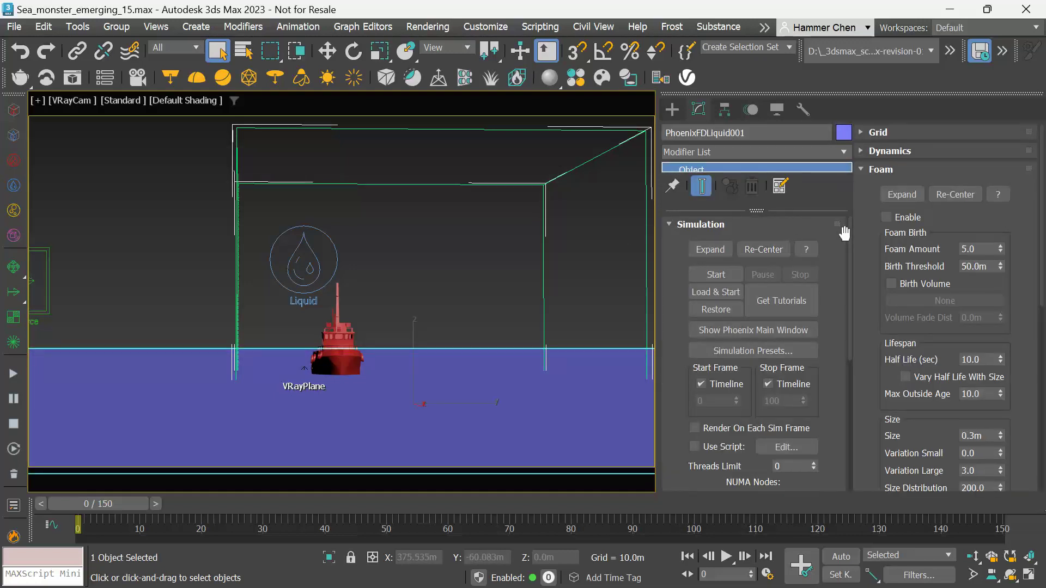
left_click(886, 217)
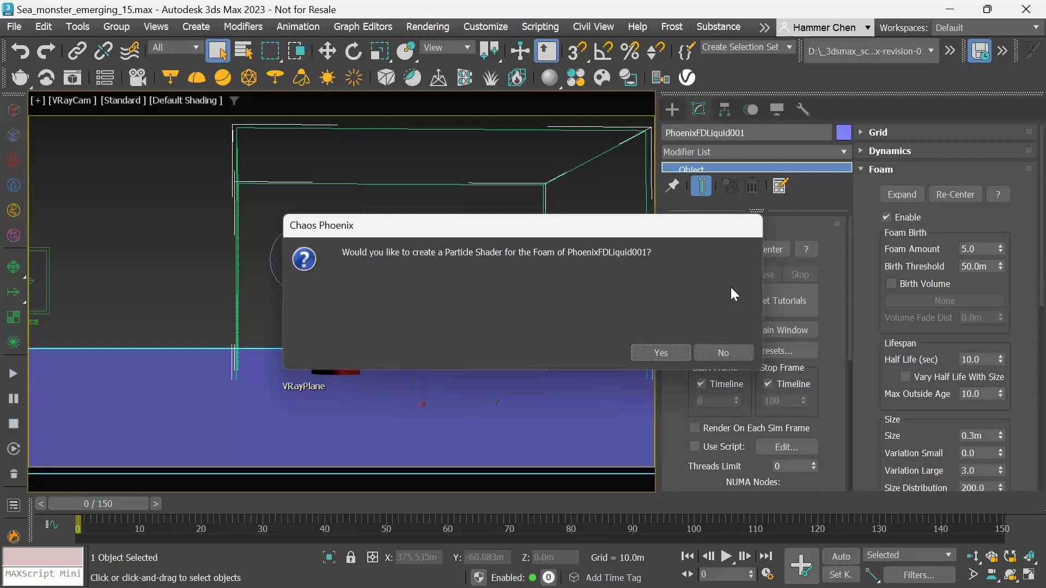
left_click(669, 352)
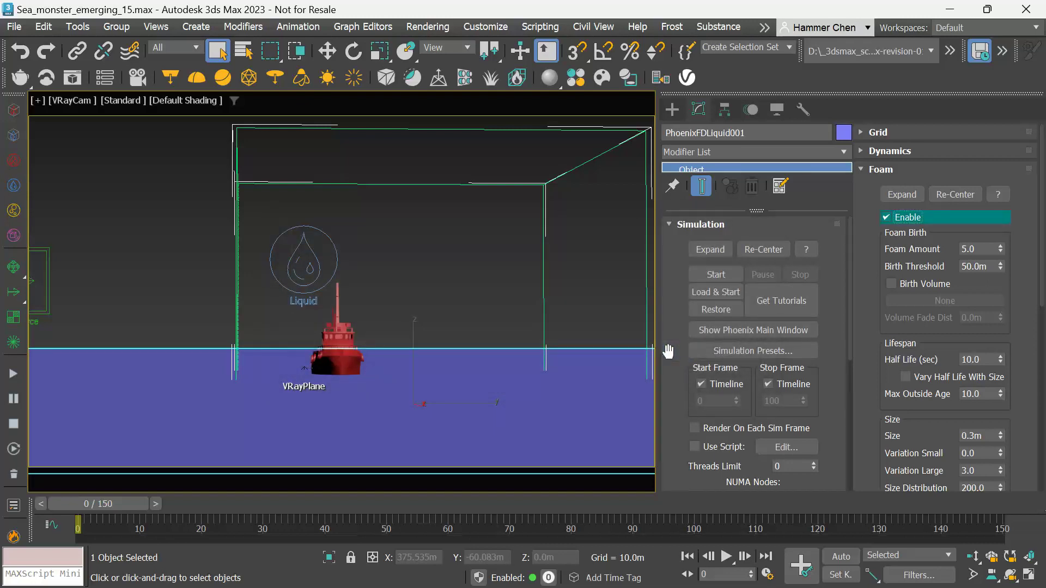
Step: Rename the PhoenixFDLiquid001_FoamShader object to ParticleShader_Foam
left_click(243, 52)
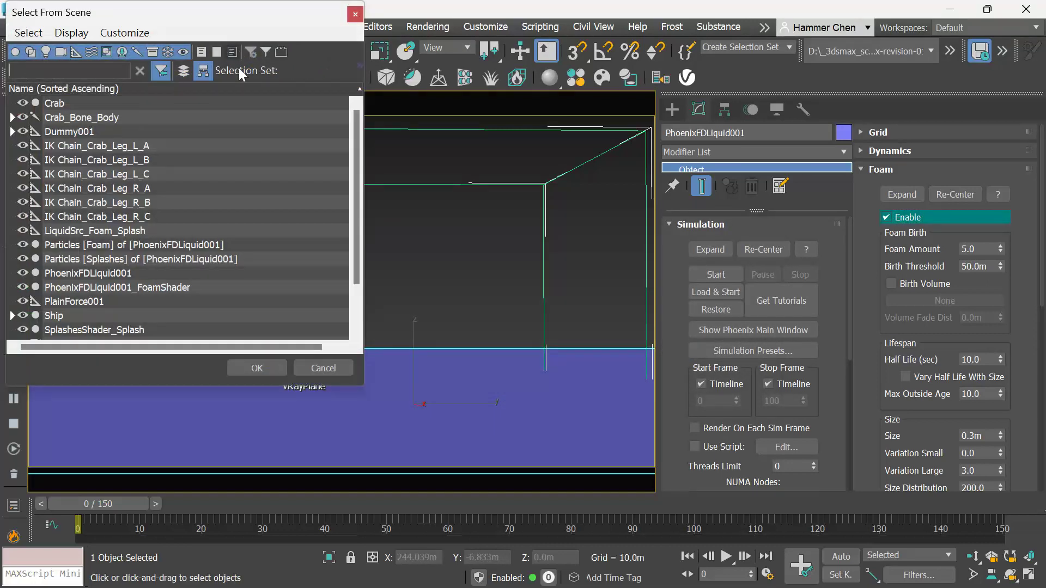
double_click(170, 292)
double_click(791, 132)
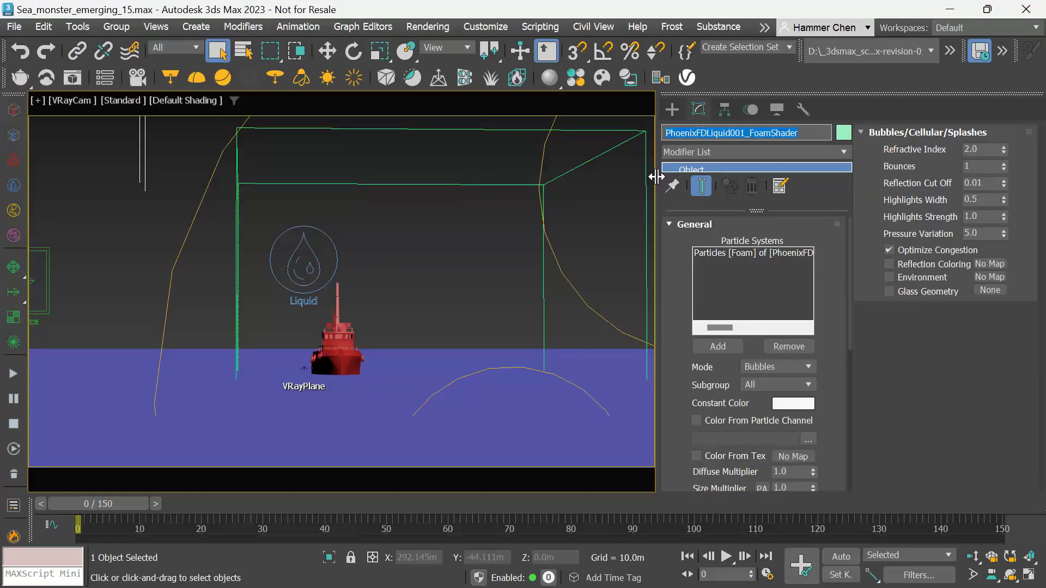
type("Partic")
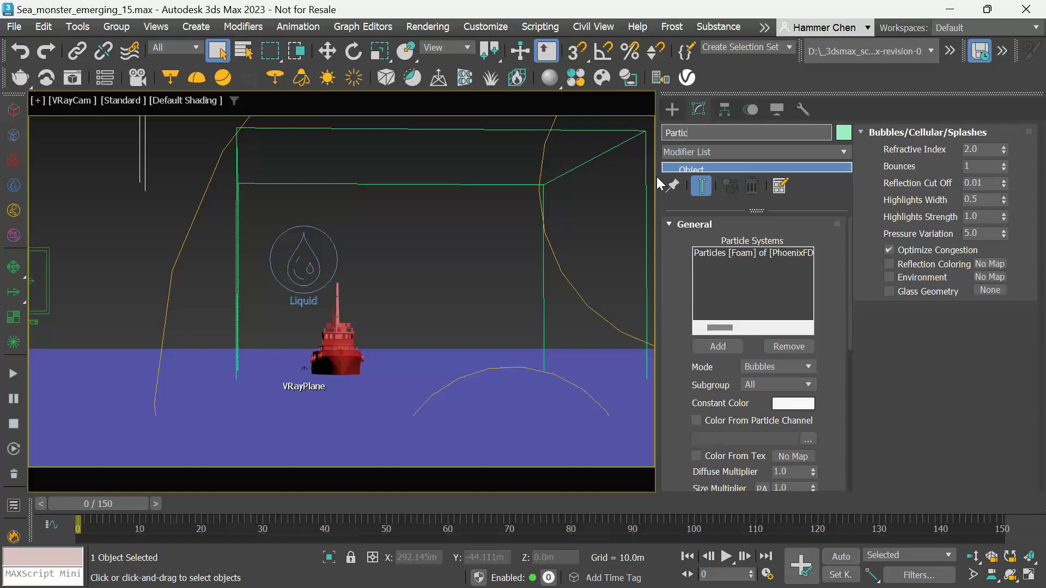
type("leShader_Foanm")
key("Return")
Step: Set PhoenixFDLiquid001's foam to amount 0.5, birth threshold 5.0m and size 0.006m
left_click(573, 223)
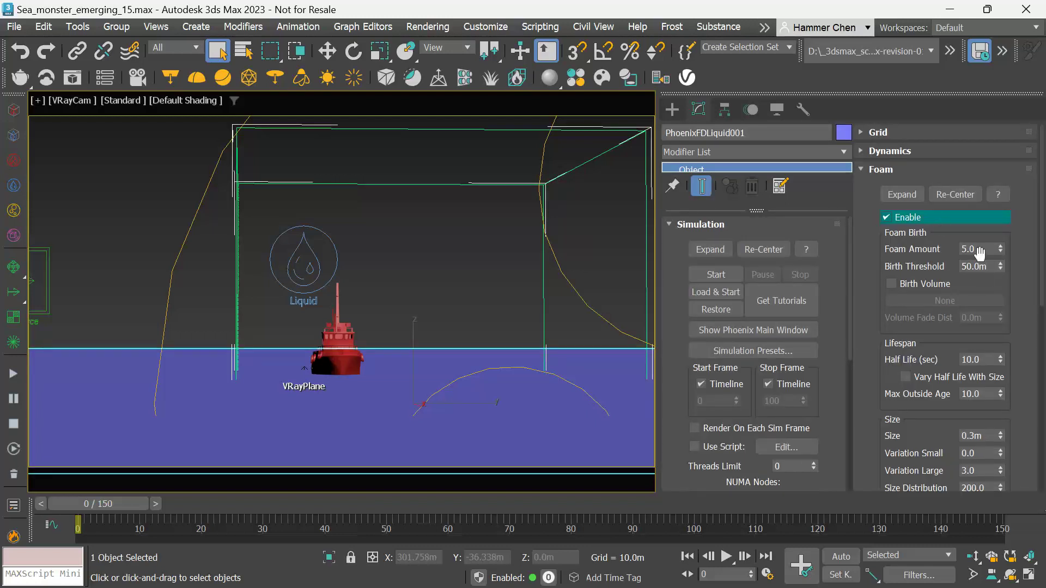
double_click(978, 254)
double_click(980, 266)
type("5")
key("shift+Tab")
type("0.5")
left_click_drag(921, 403, 934, 325)
double_click(986, 357)
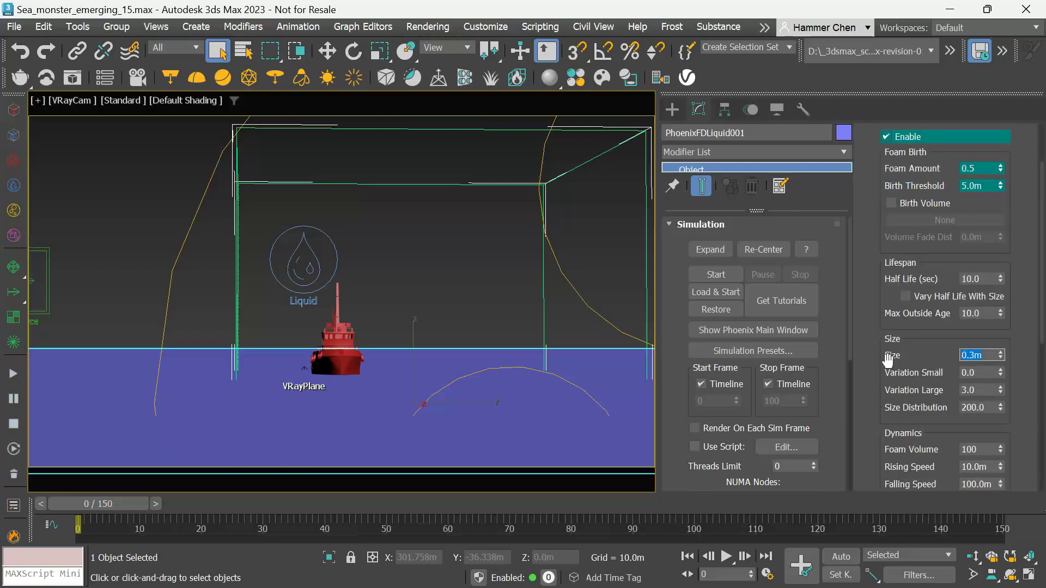
type("0.006")
key("Return")
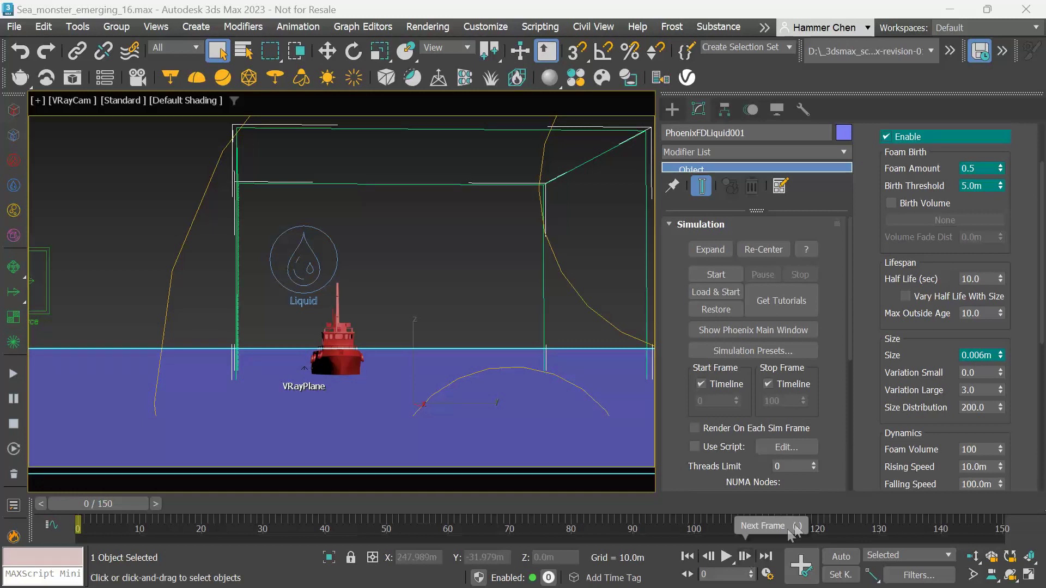
Step: In Foam Dynamics set Foam Volume 50, Rising Speed 0.3m and Falling Speed 25m
scroll(920, 449, "down", 5)
double_click(983, 237)
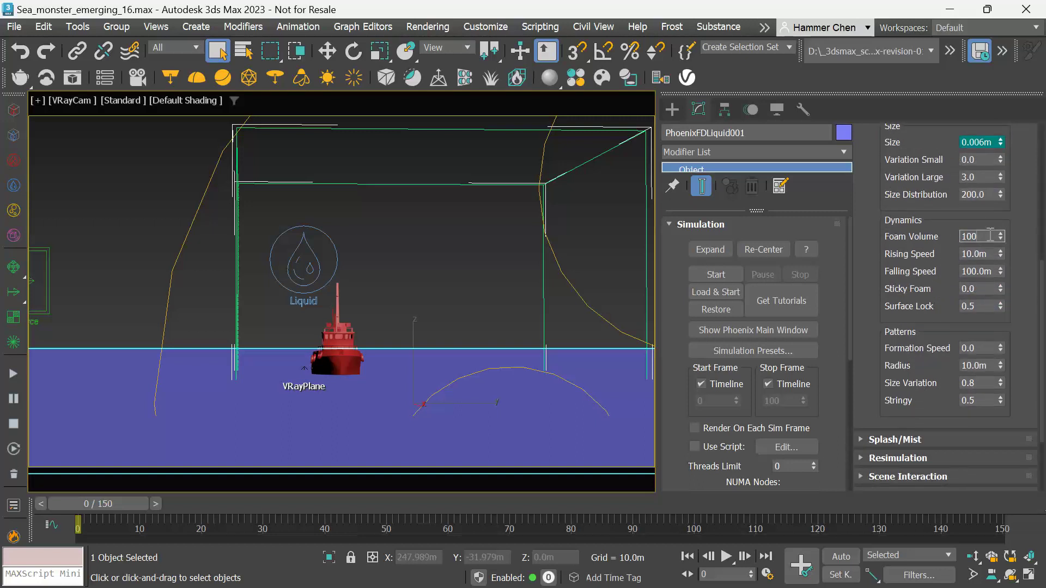
type("50")
key("Return")
double_click(989, 255)
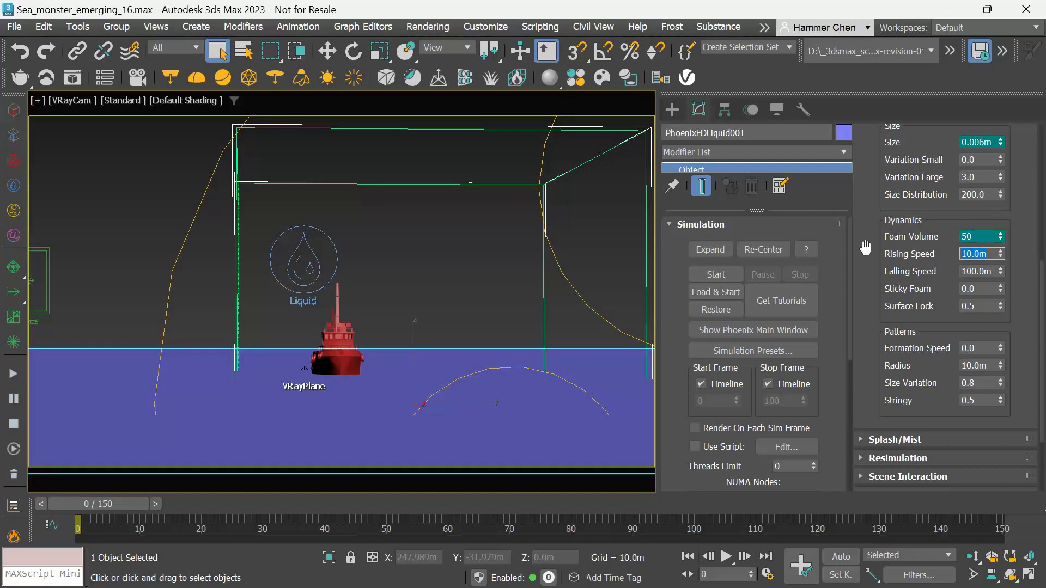
type("0.3")
key("Return")
double_click(991, 272)
type("25")
key("Return")
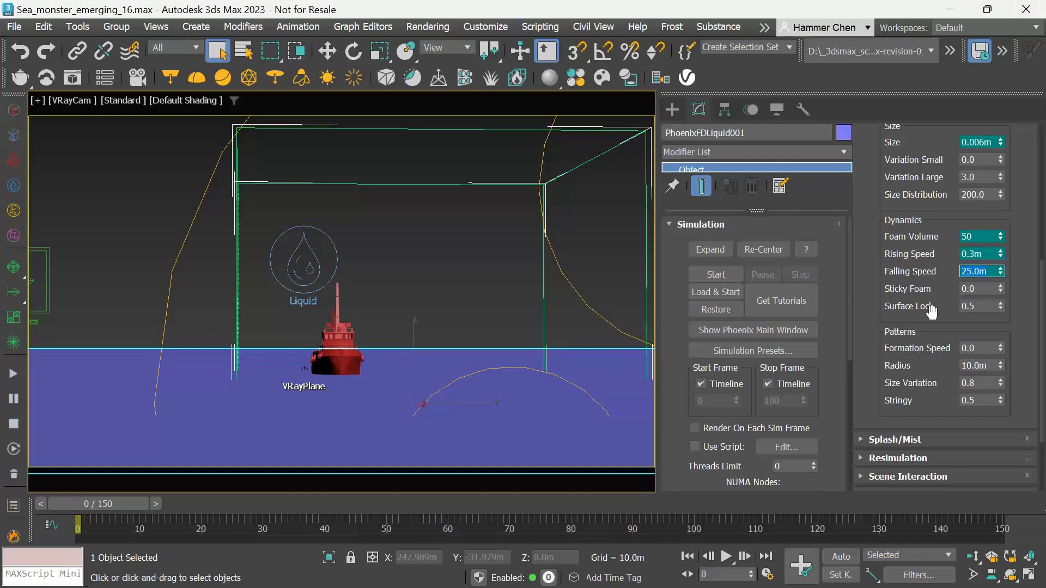
Step: Set the foam Patterns Formation Speed to 0.5 and Radius to 1.6m
scroll(932, 311, "down", 5)
double_click(981, 250)
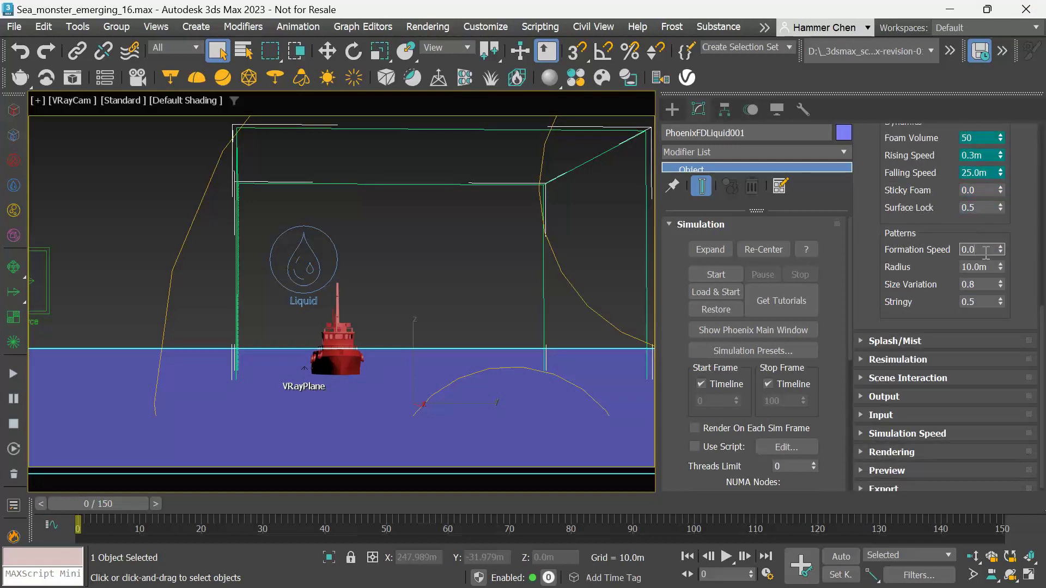
type("0.5")
key("Return")
double_click(989, 266)
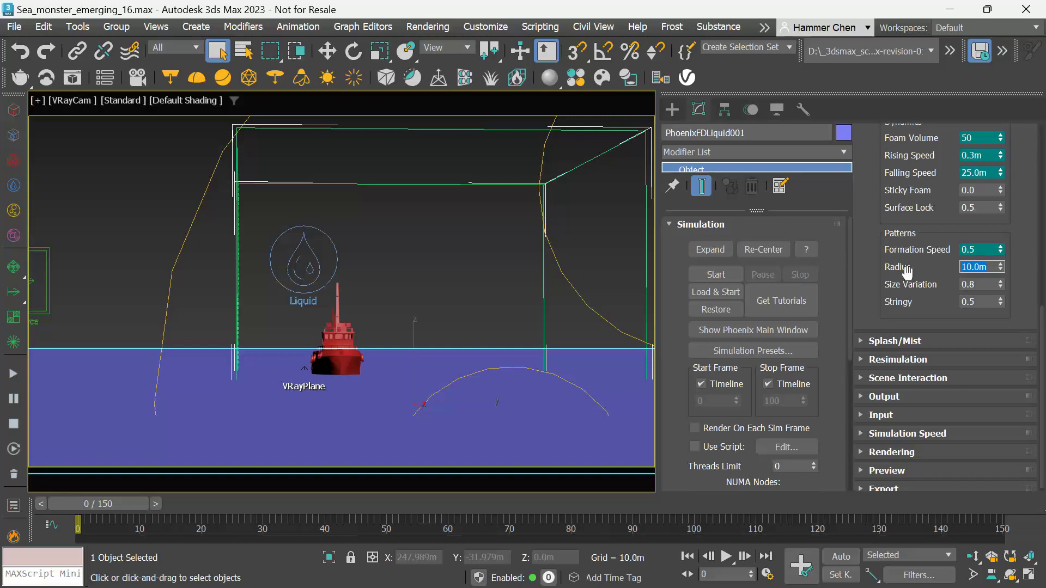
type("1.6")
key("Return")
left_click_drag(921, 250, 921, 254)
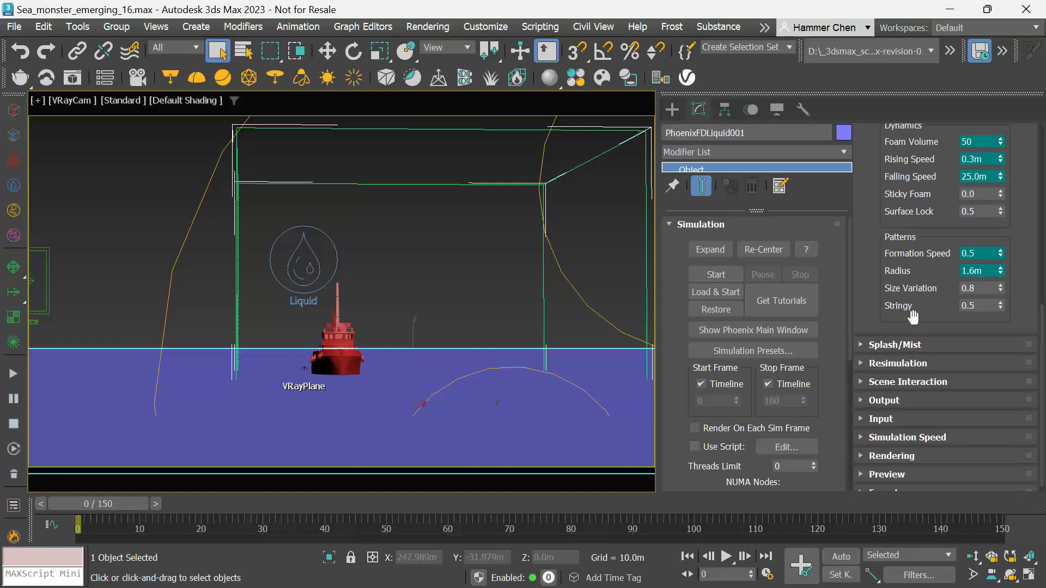
Step: In Splash/Mist, set Foam on Hit amount to 1.0 and minimum age 0.1
left_click(904, 347)
scroll(910, 347, "down", 5)
left_click_drag(919, 393, 925, 248)
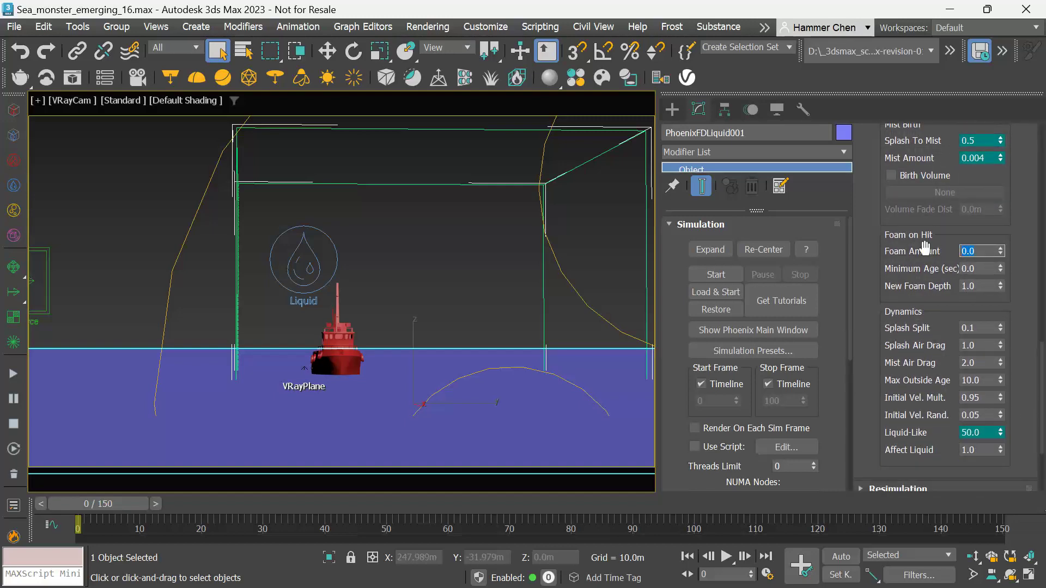
type("1")
key("Tab")
type("0.")
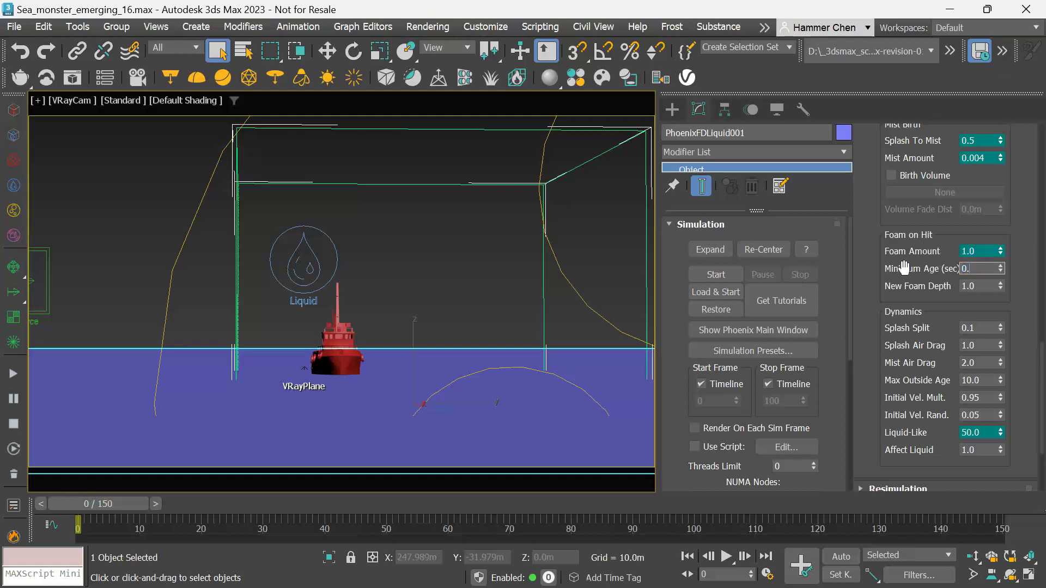
type("1")
key("Return")
scroll(904, 267, "down", 5)
Step: Select LiquidSrc_Foam_Splash and enable Foam Particles emission at 30000
left_click(243, 51)
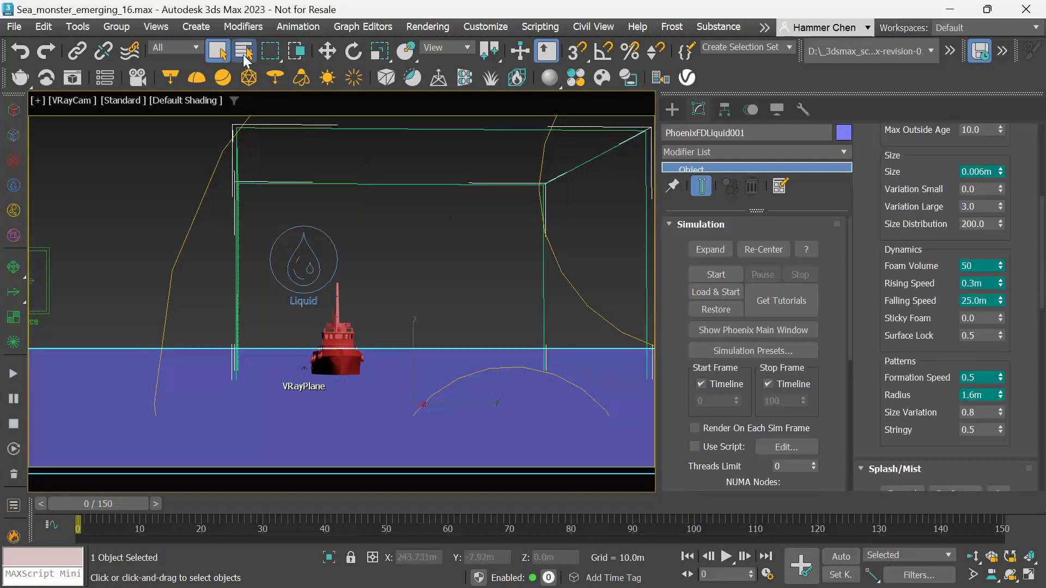
double_click(125, 236)
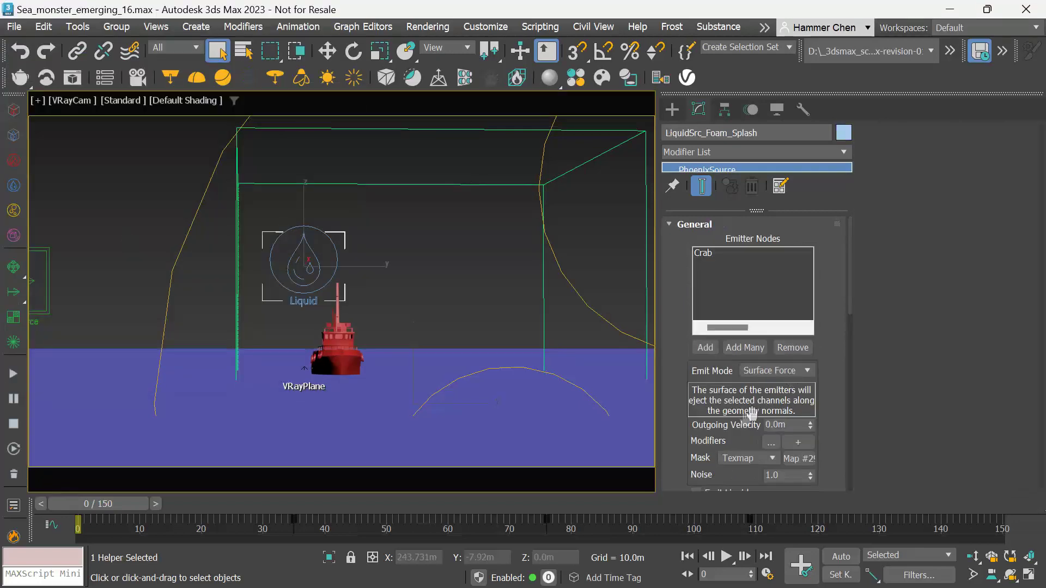
scroll(752, 342, "down", 5)
scroll(751, 341, "down", 3)
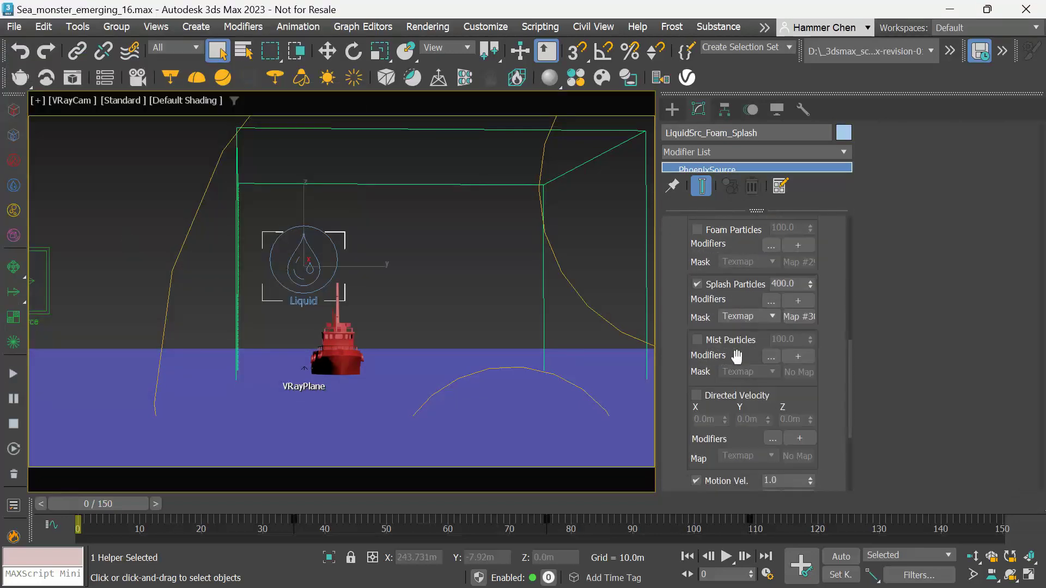
left_click(741, 299)
double_click(788, 293)
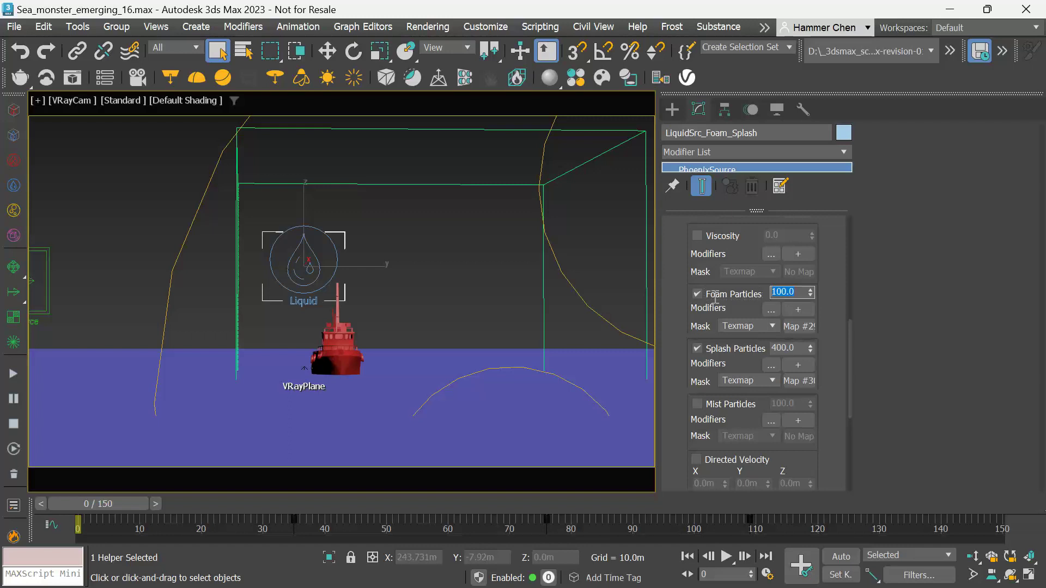
type("30000")
key("Return")
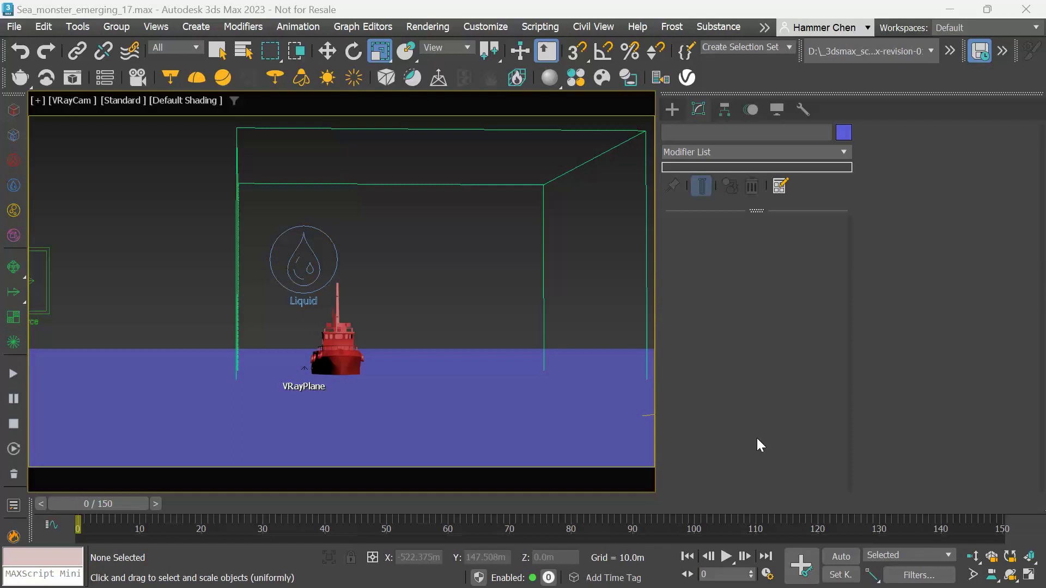
Step: Create a PhoenixFD PHXTurbulence helper in the Top view
left_click(1030, 576)
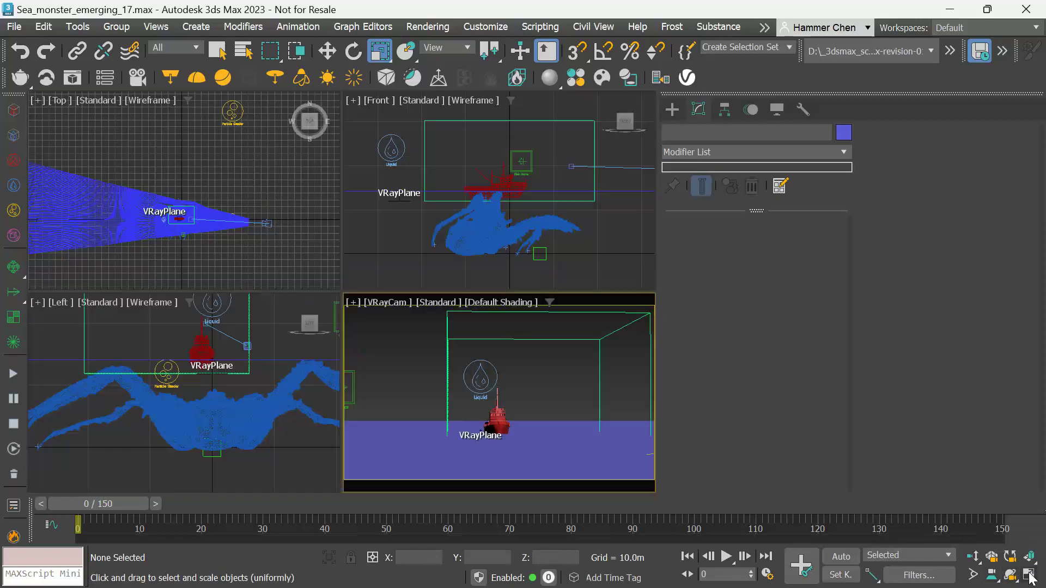
left_click(672, 109)
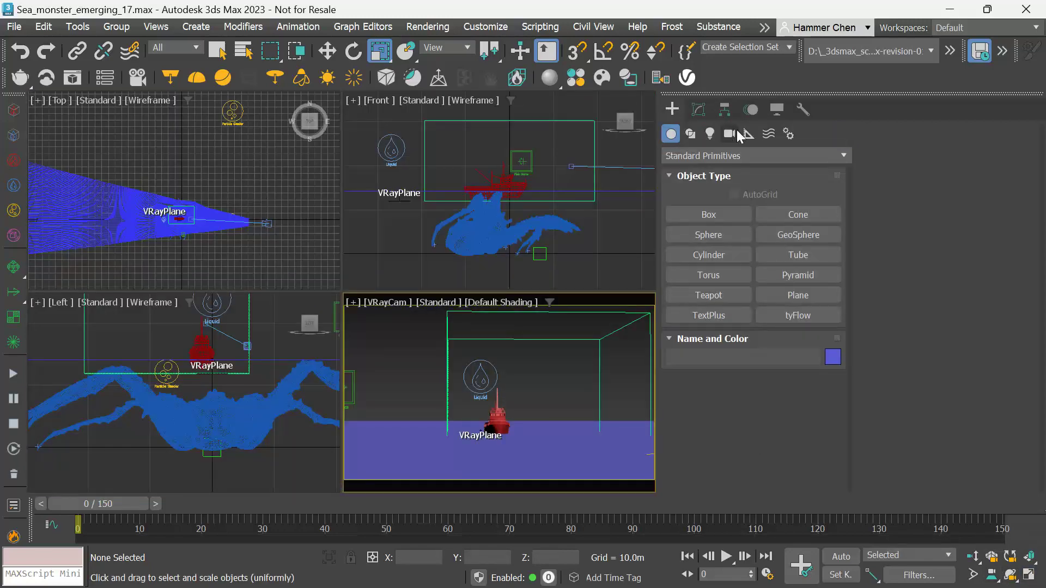
left_click(747, 134)
left_click(737, 156)
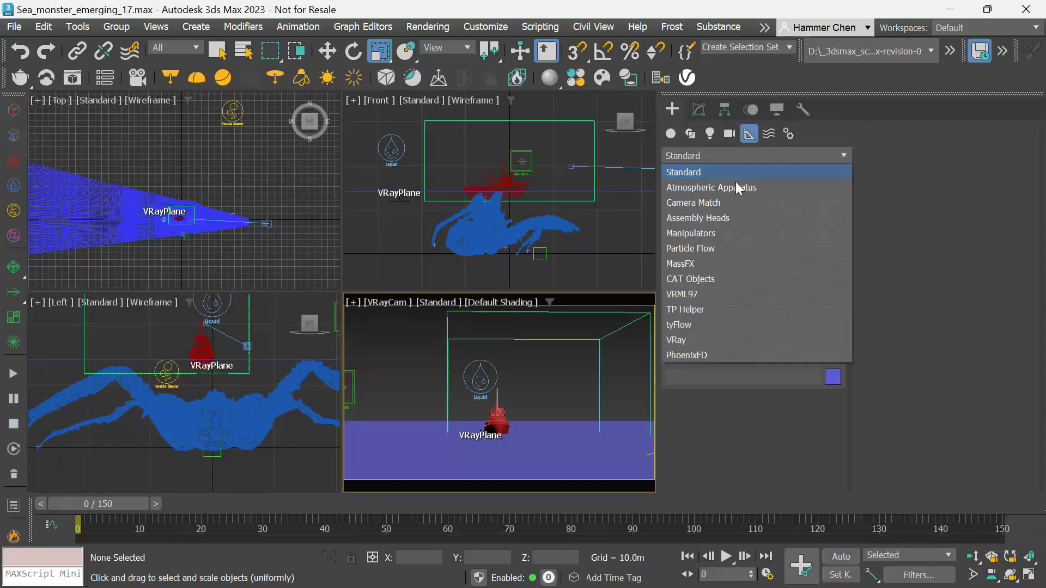
left_click(694, 354)
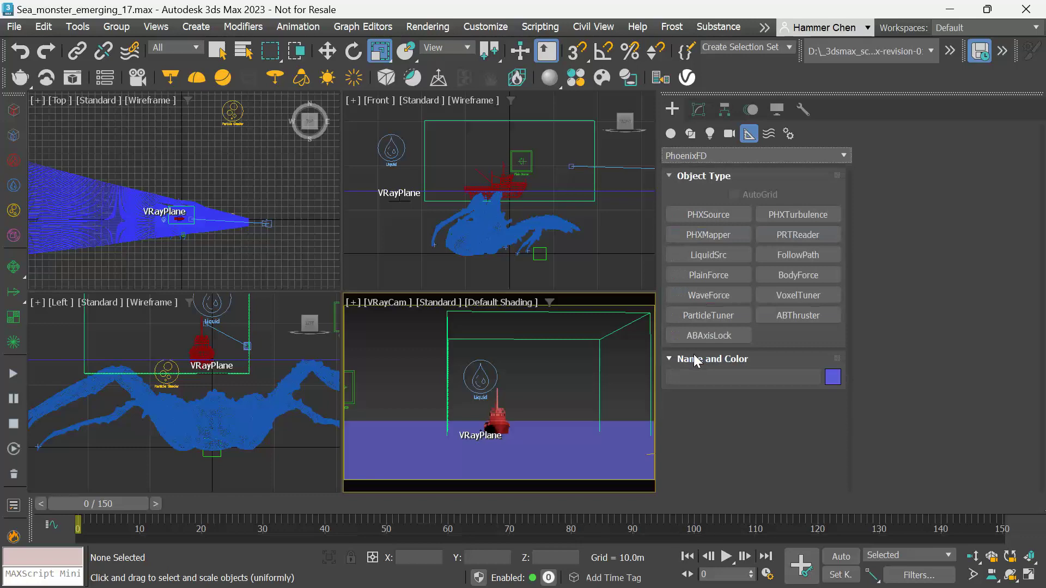
left_click(798, 221)
left_click_drag(191, 170, 205, 184)
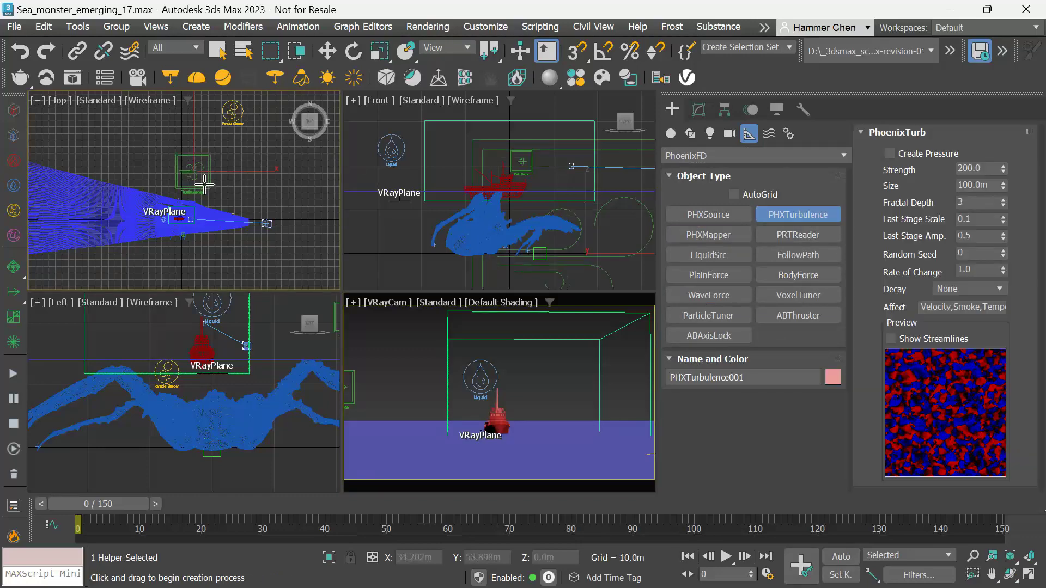
key("r")
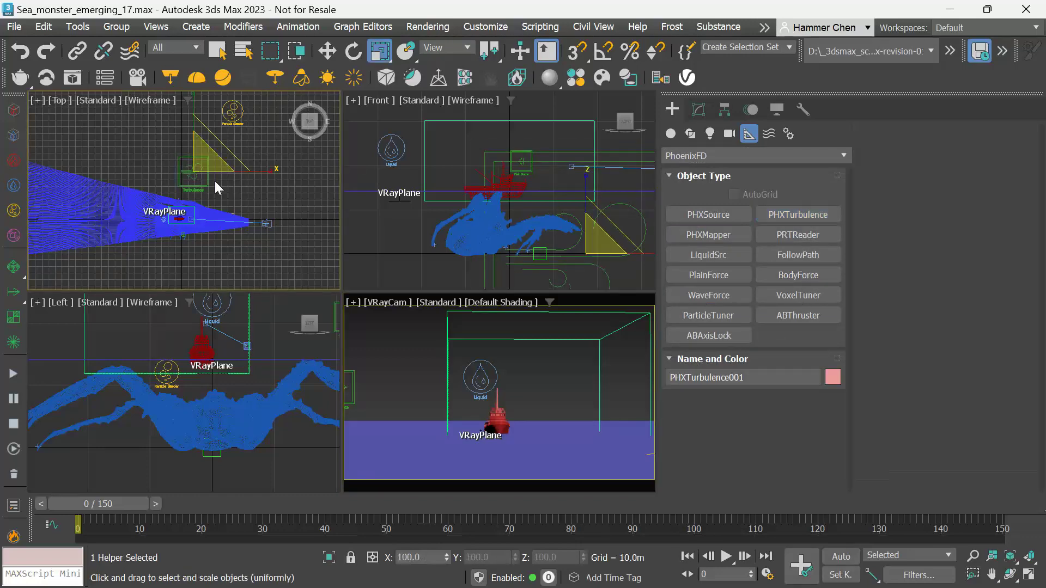
Step: Give the turbulence helper Strength 100 and Size 10 m
left_click(699, 109)
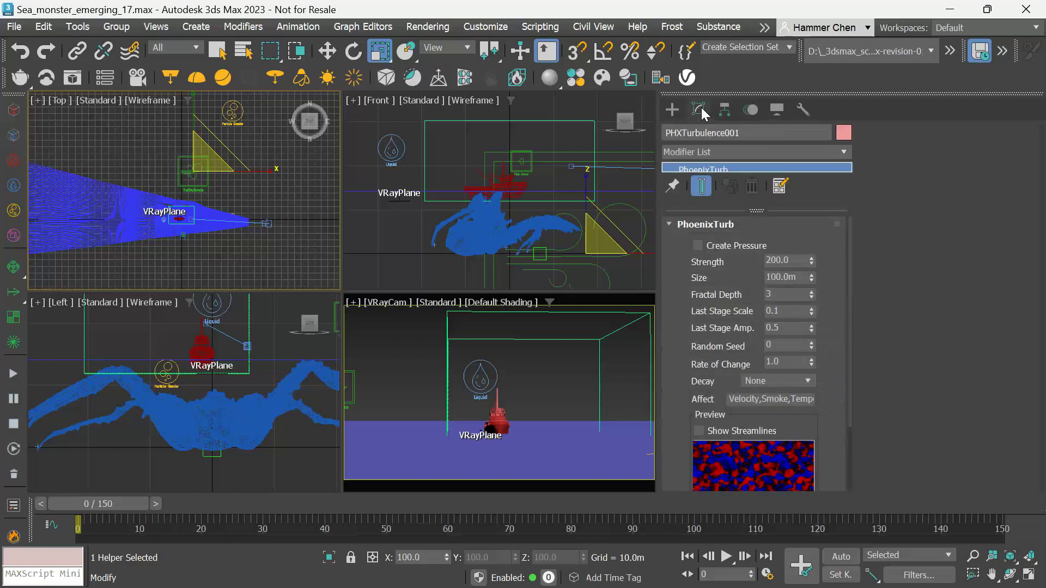
left_click(793, 259)
type("100")
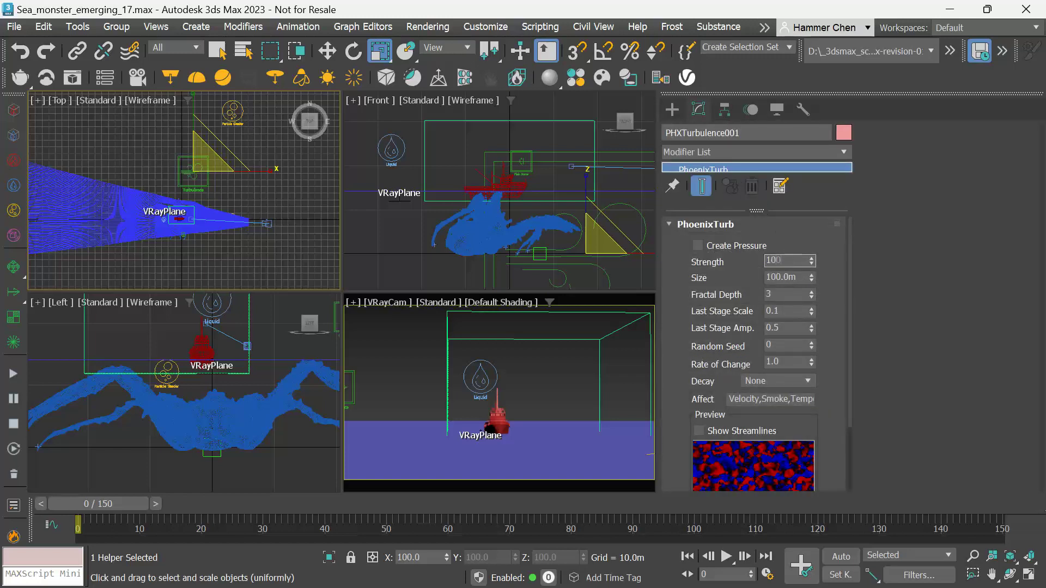
key("Return")
left_click(804, 280)
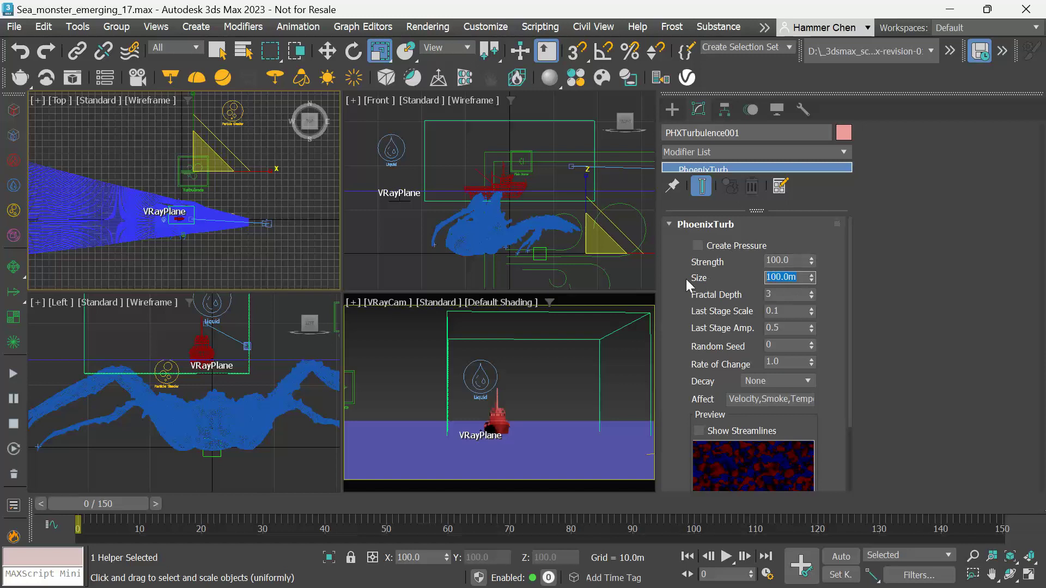
type("10")
key("Return")
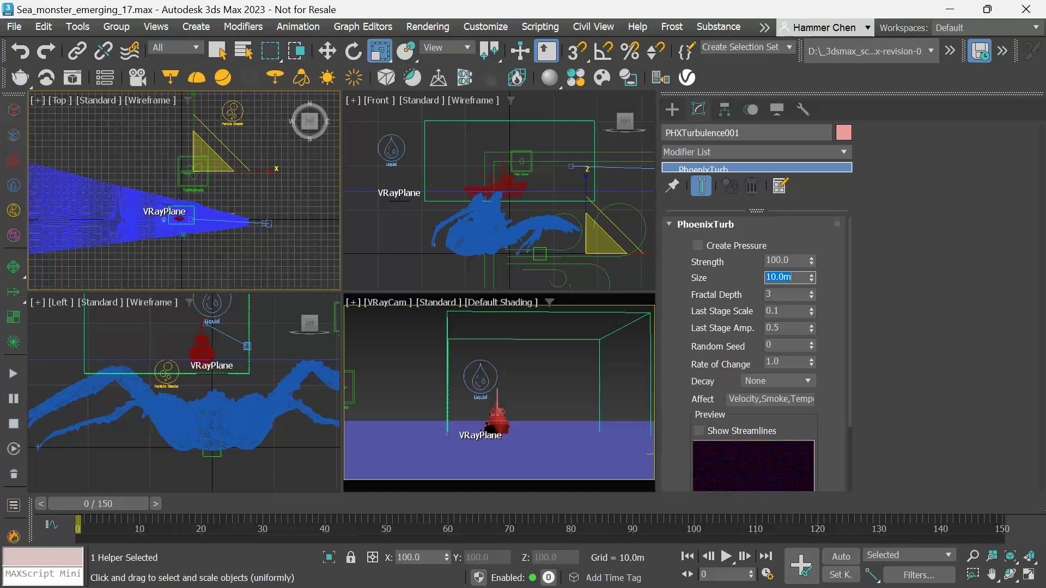
Step: Restrict the turbulence to affect only 'Mist, Foam'
left_click(746, 402)
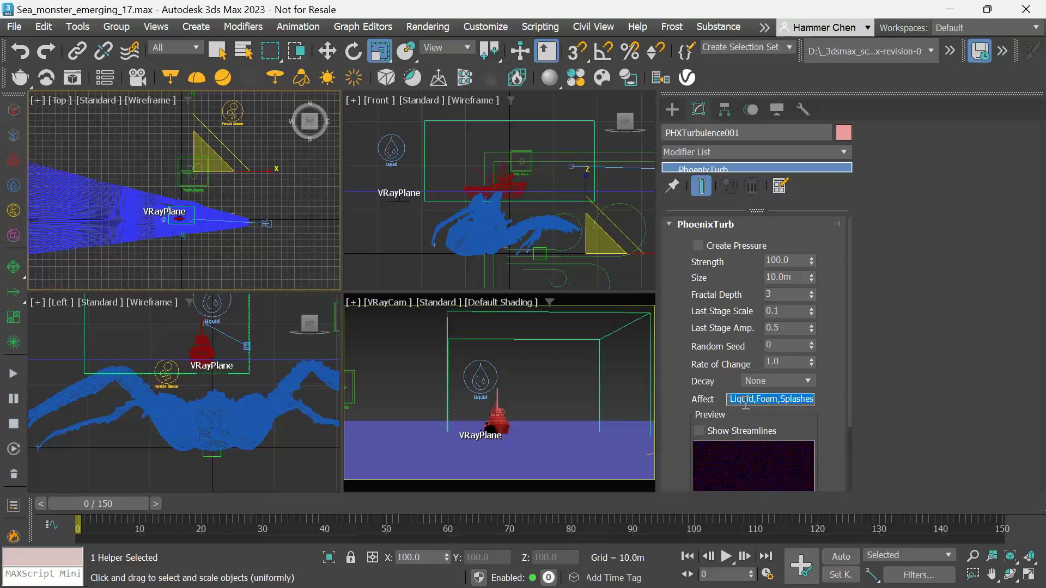
key("BackSpace")
type("Mist, Foam")
key("Return")
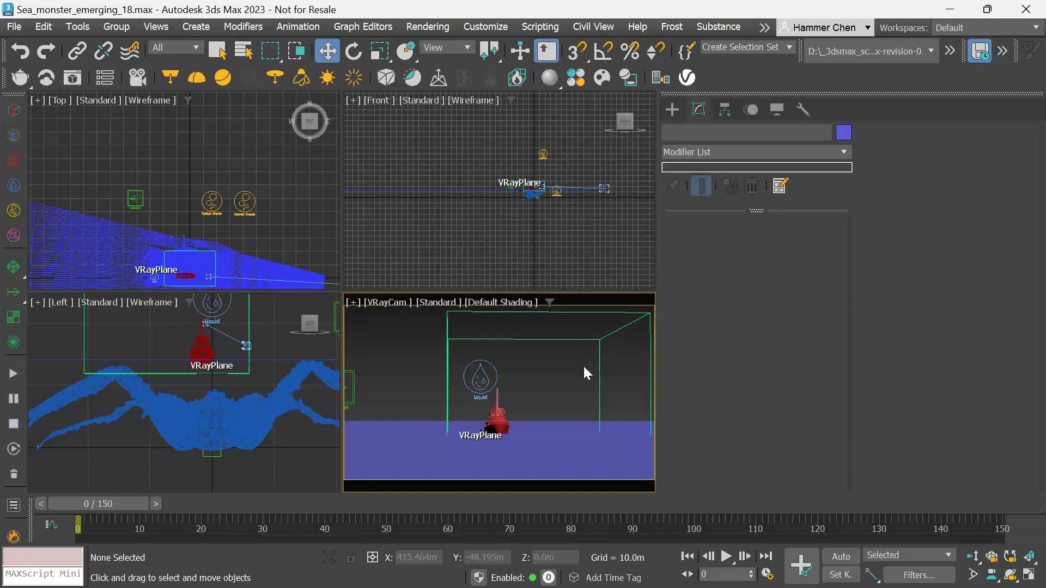
Step: Select the Phoenix liquid simulator and move it to Y position 0
left_click(600, 344)
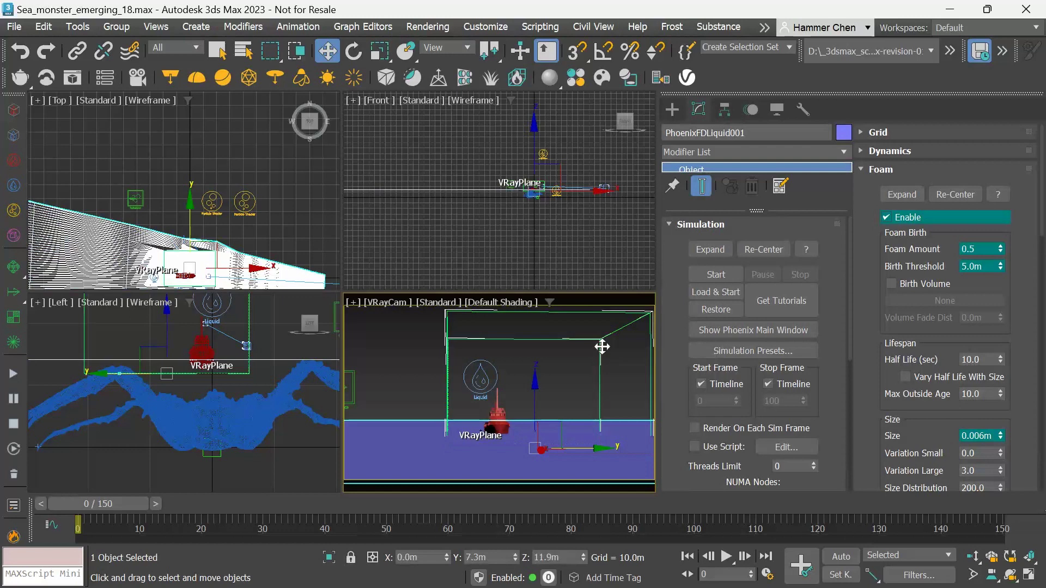
double_click(492, 557)
type("0")
key("Return")
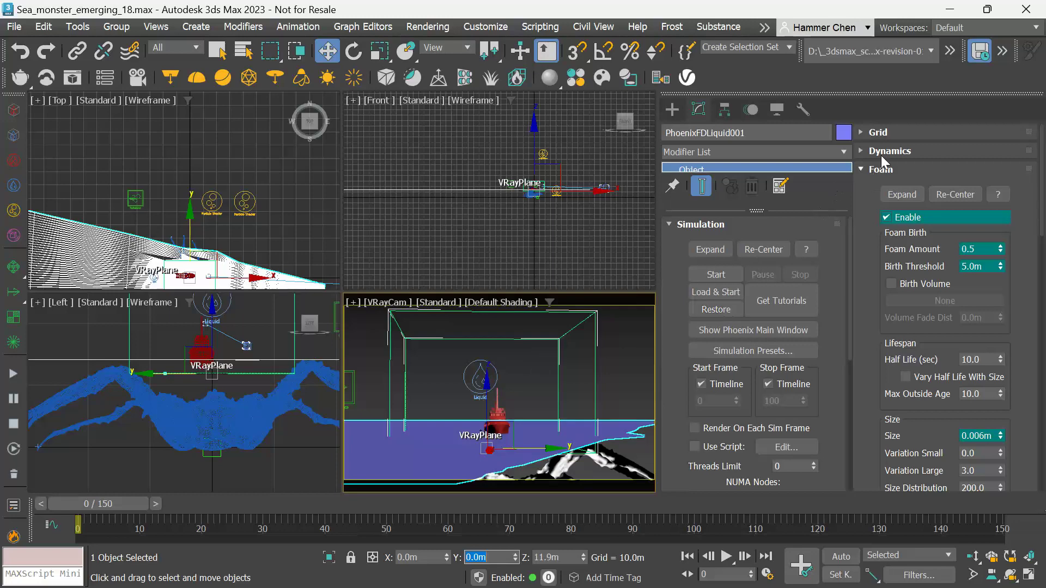
Step: Set the simulator grid to 590 cells in Y and 169 in Z
left_click(878, 133)
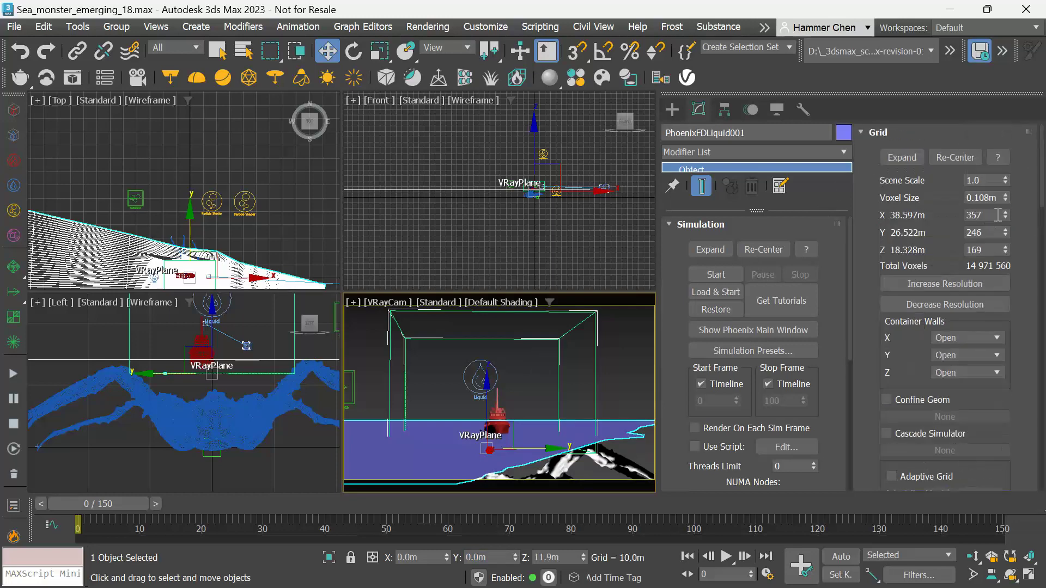
double_click(991, 233)
type("590")
key("Return")
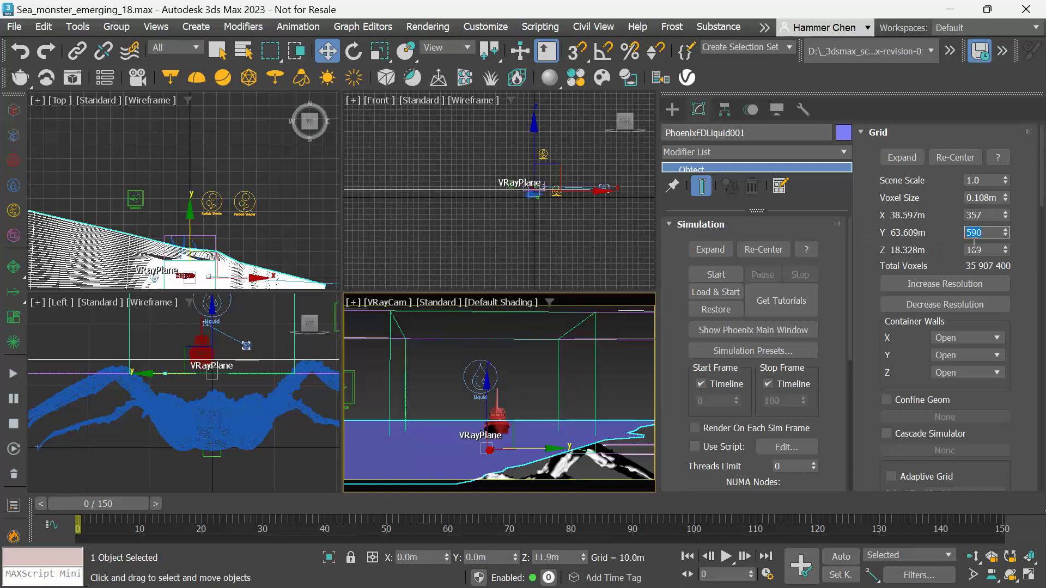
double_click(980, 250)
type("169")
key("Return")
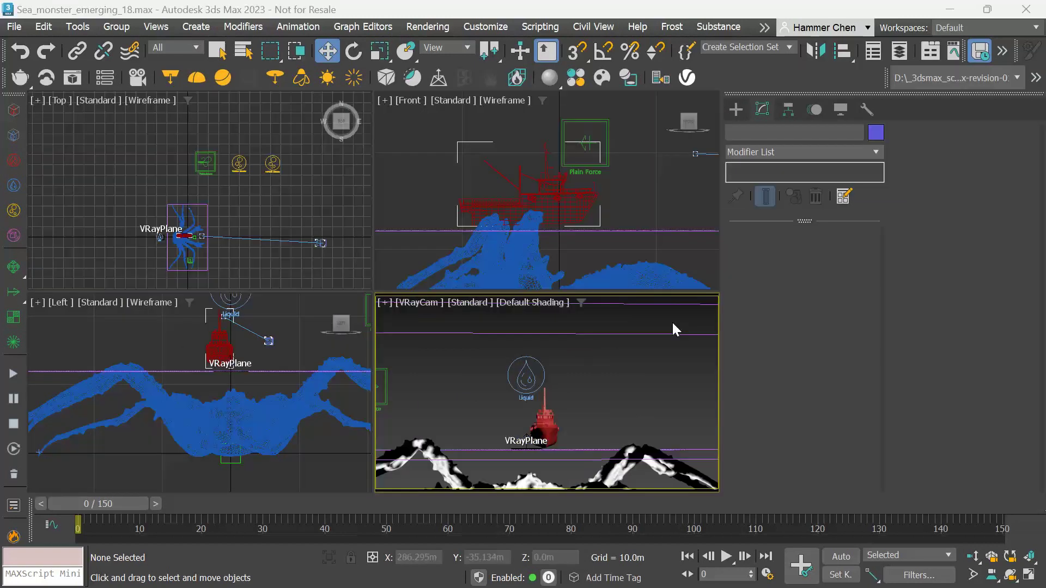
Step: Create an ActiveBodies001 helper in the Top view and add the Ship to it
left_click(737, 109)
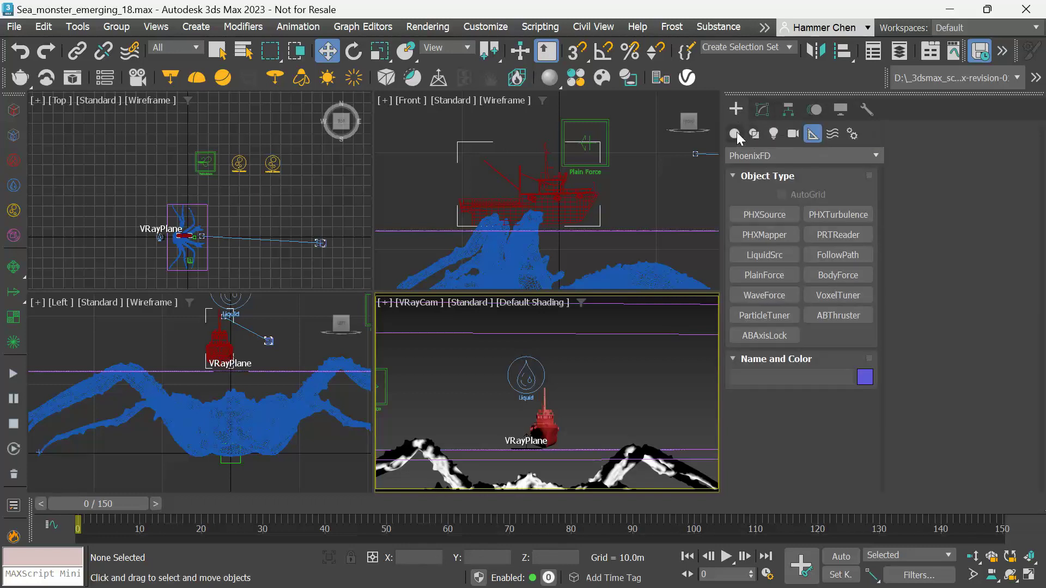
left_click(838, 235)
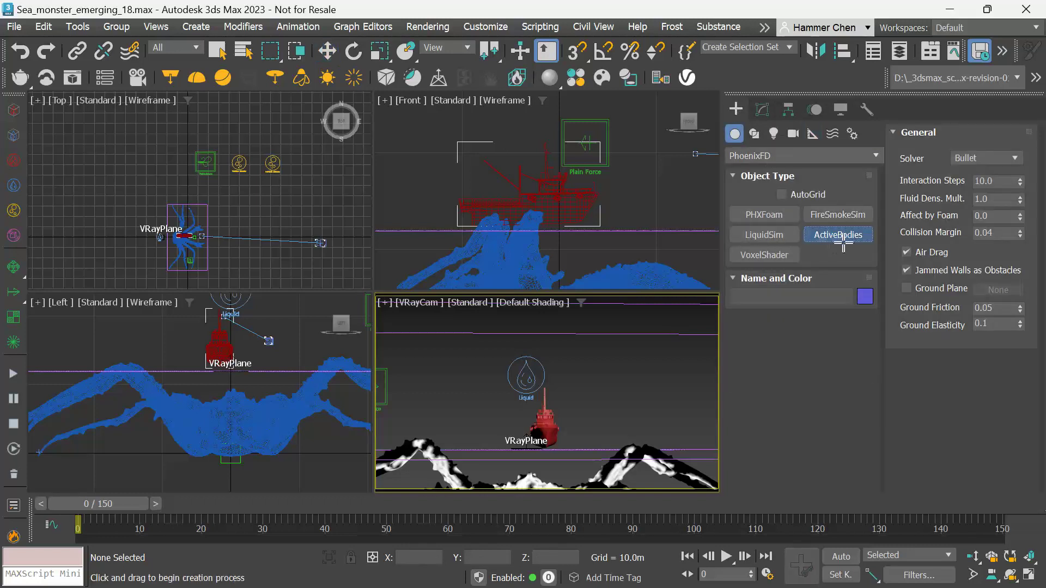
left_click(171, 163)
right_click(171, 164)
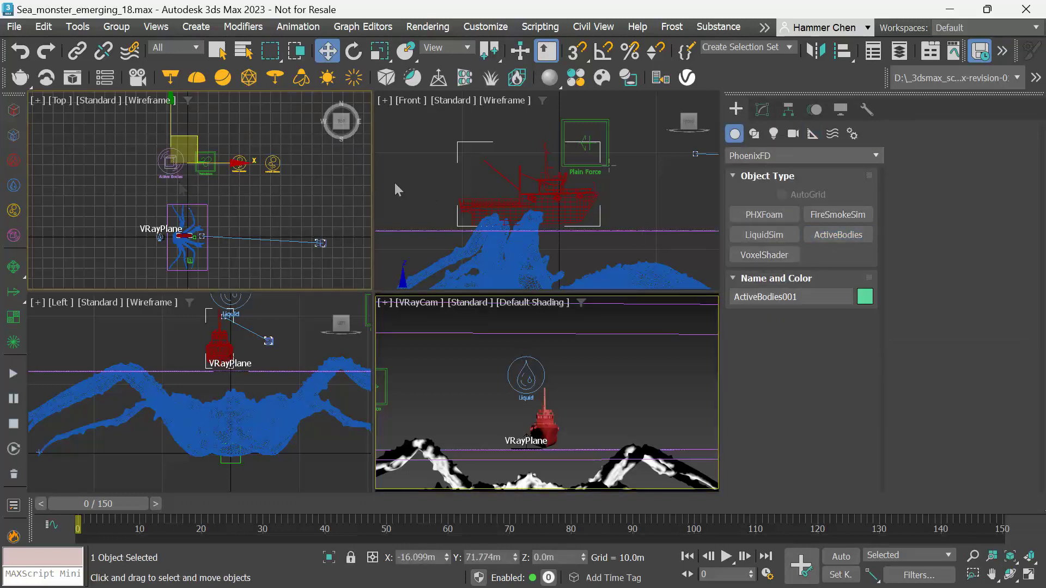
left_click(768, 111)
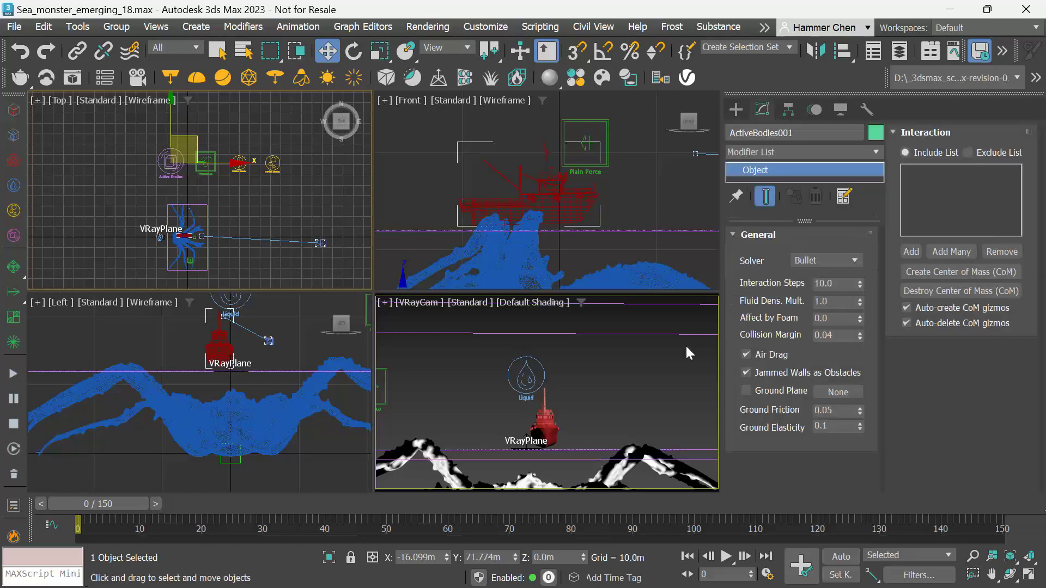
left_click(913, 252)
left_click(552, 423)
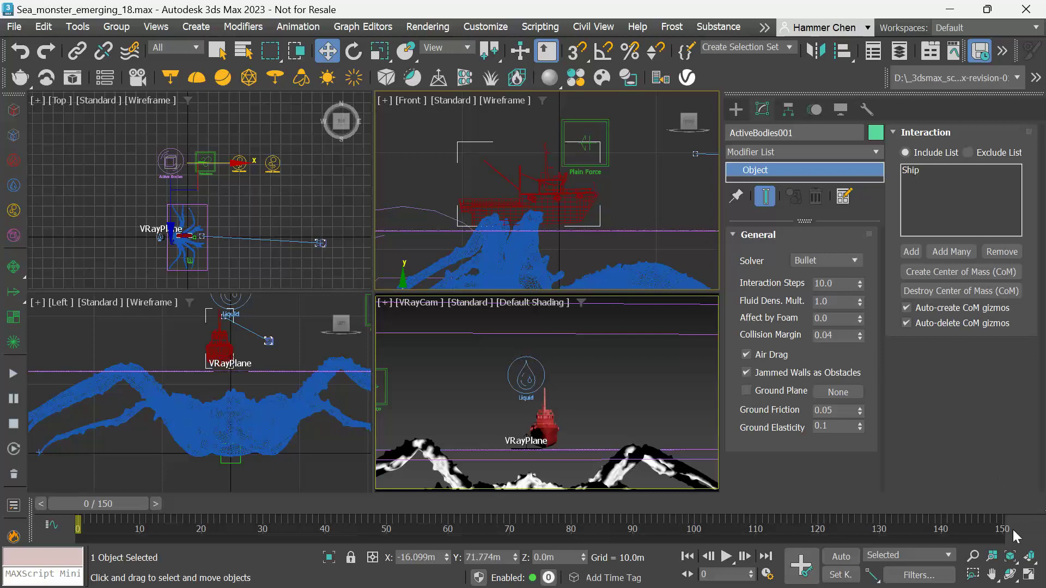
Step: Maximize the Front view and select Ship.CenterOfMass by name
left_click(1028, 575)
scroll(381, 229, "up", 5)
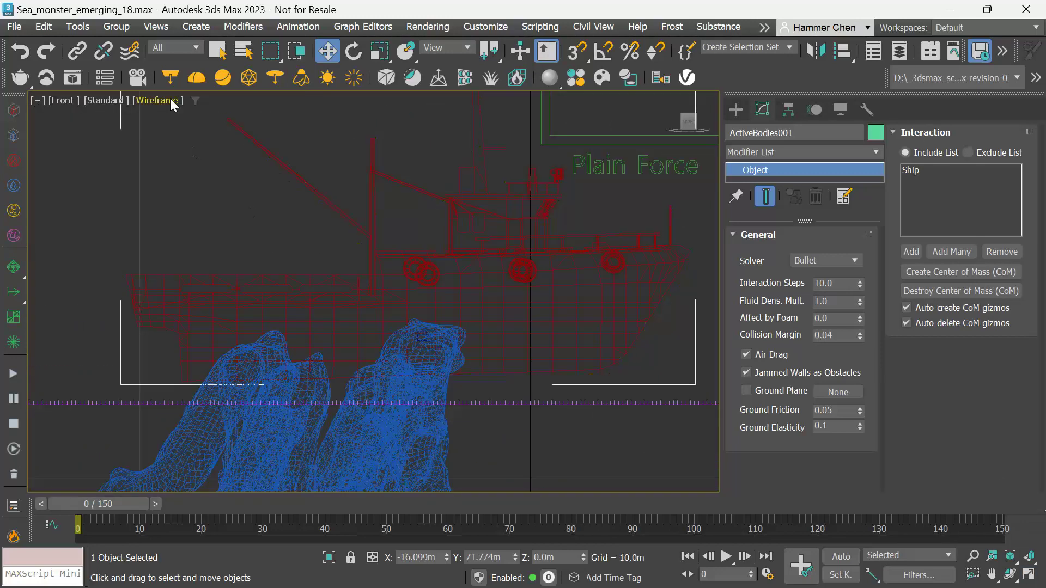
left_click(244, 51)
scroll(202, 208, "down", 2)
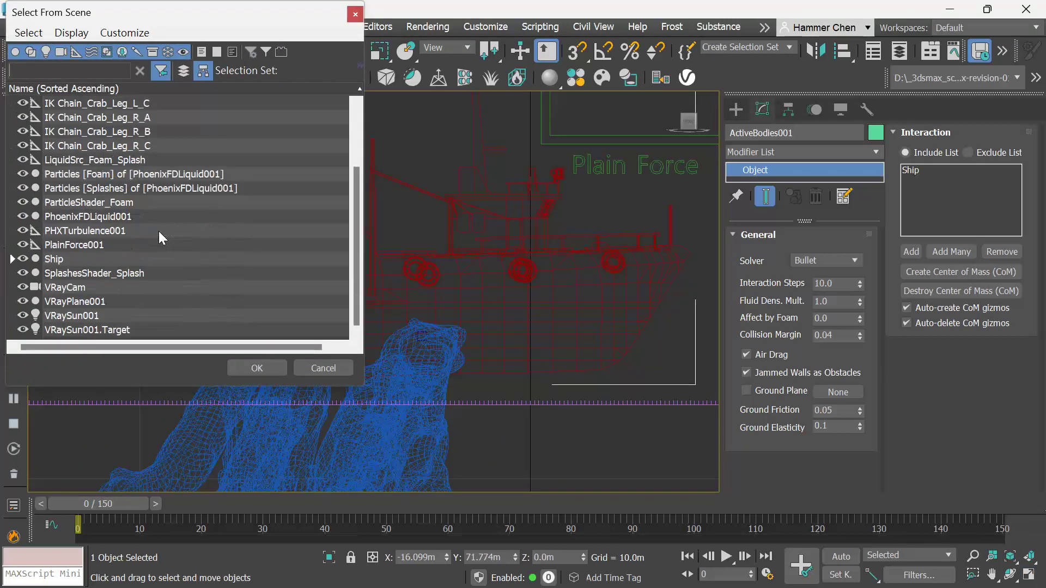
left_click(11, 260)
left_click(60, 274)
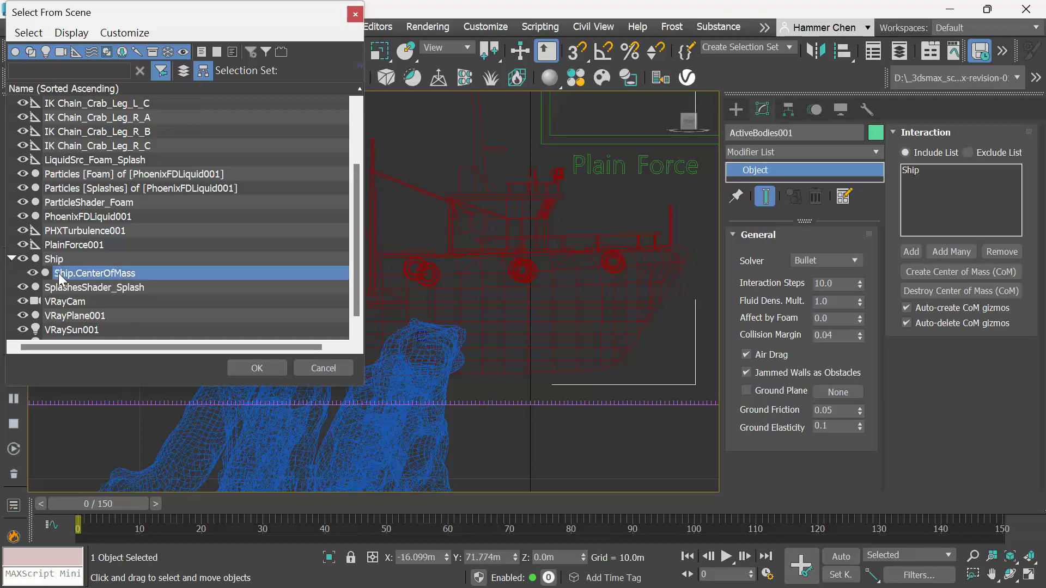
left_click(262, 367)
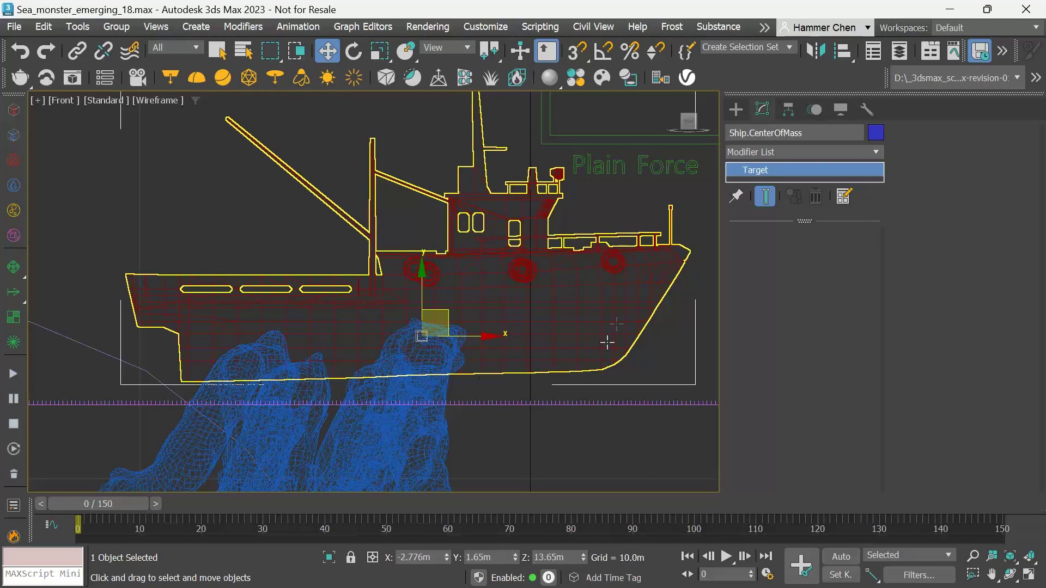
Step: Open the Ship's Chaos Phoenix Properties and review its 300 kg/m3 density field
left_click(653, 334)
left_click(617, 295)
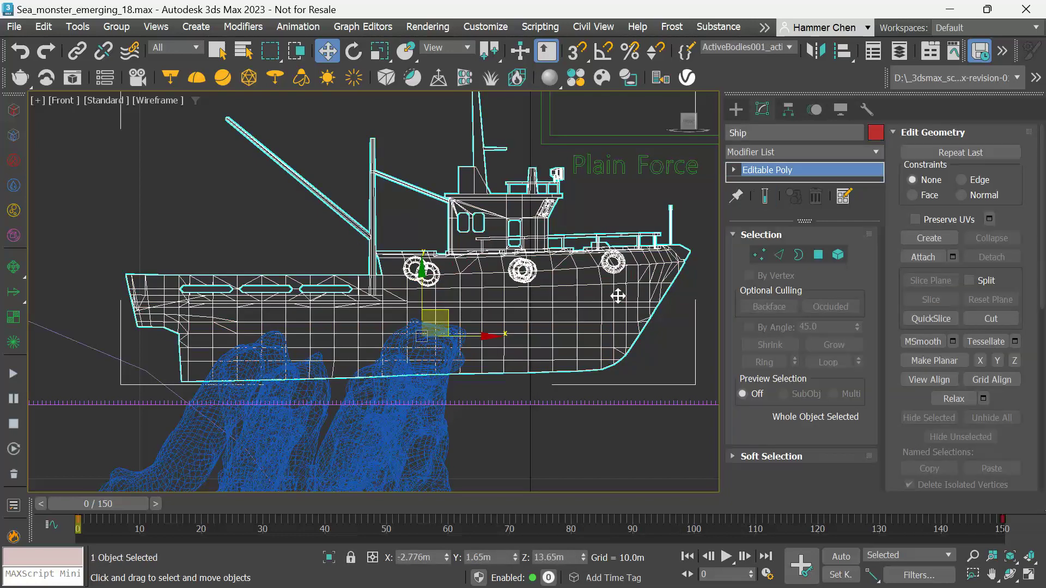
right_click(618, 296)
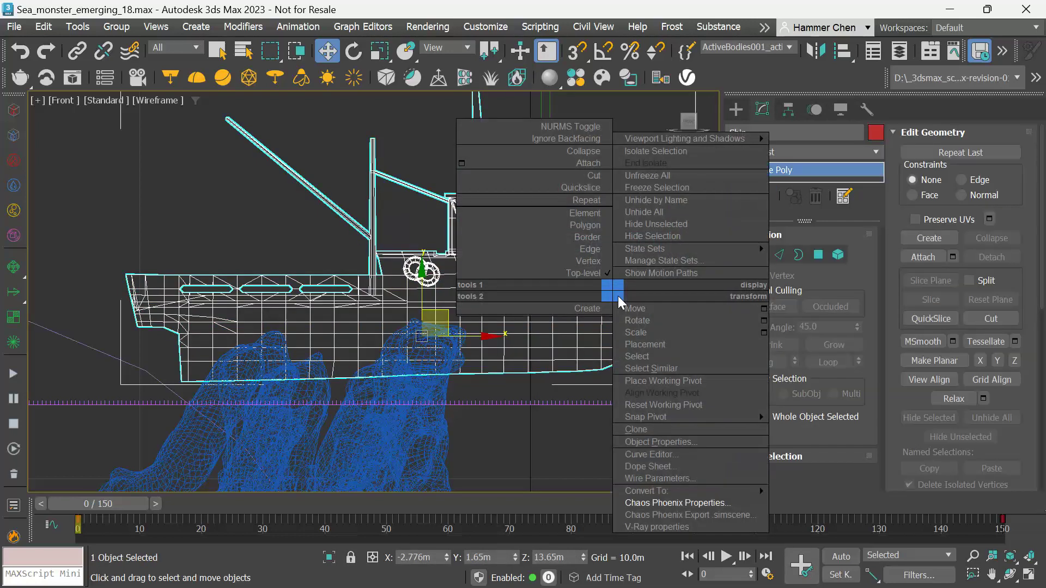
left_click(668, 499)
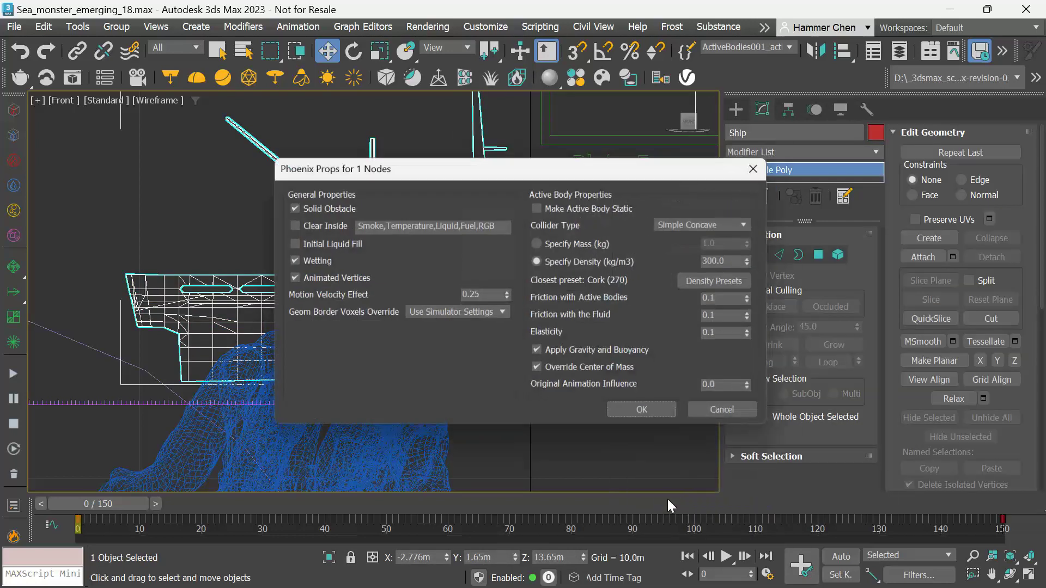
double_click(743, 261)
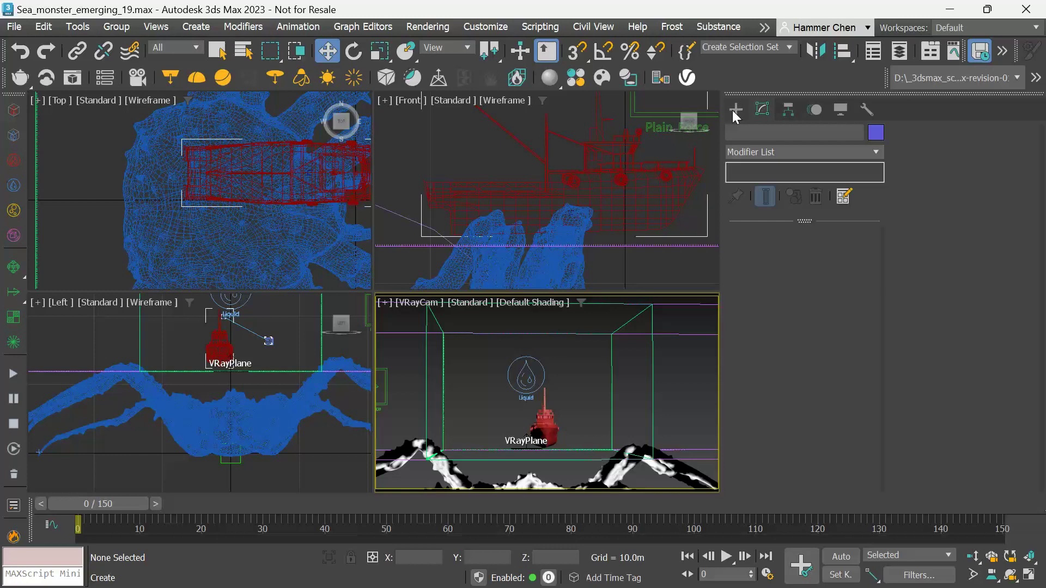
Step: Create an ABThruster001 Active Bodies thruster in the Front view
left_click(732, 109)
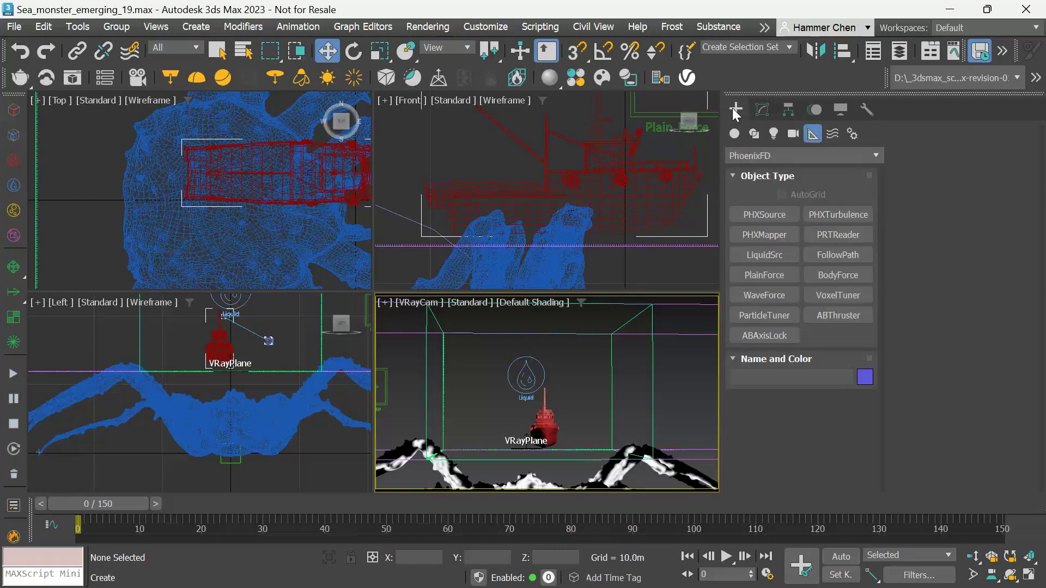
left_click(850, 317)
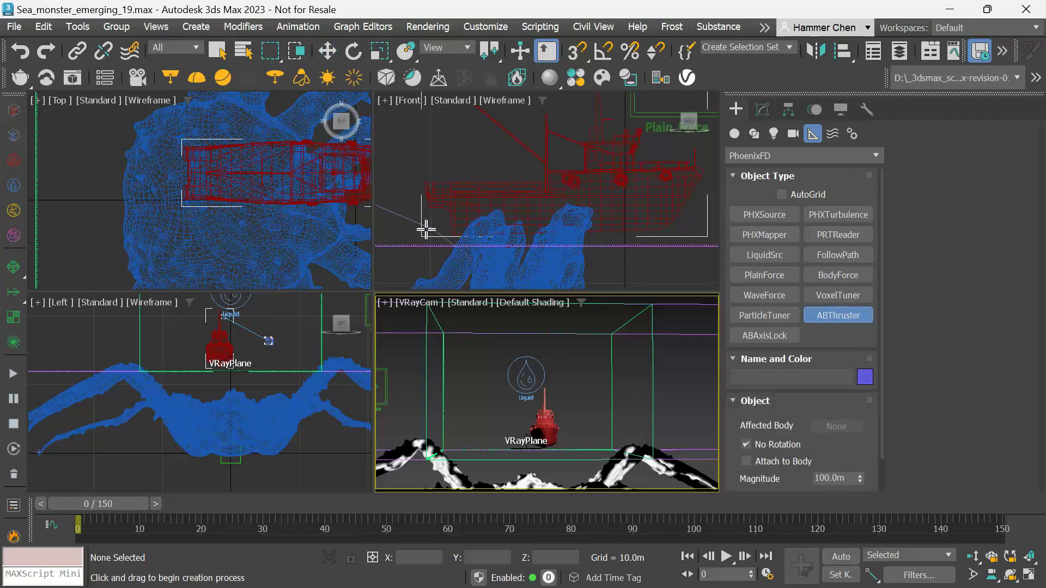
left_click(428, 226)
key("w")
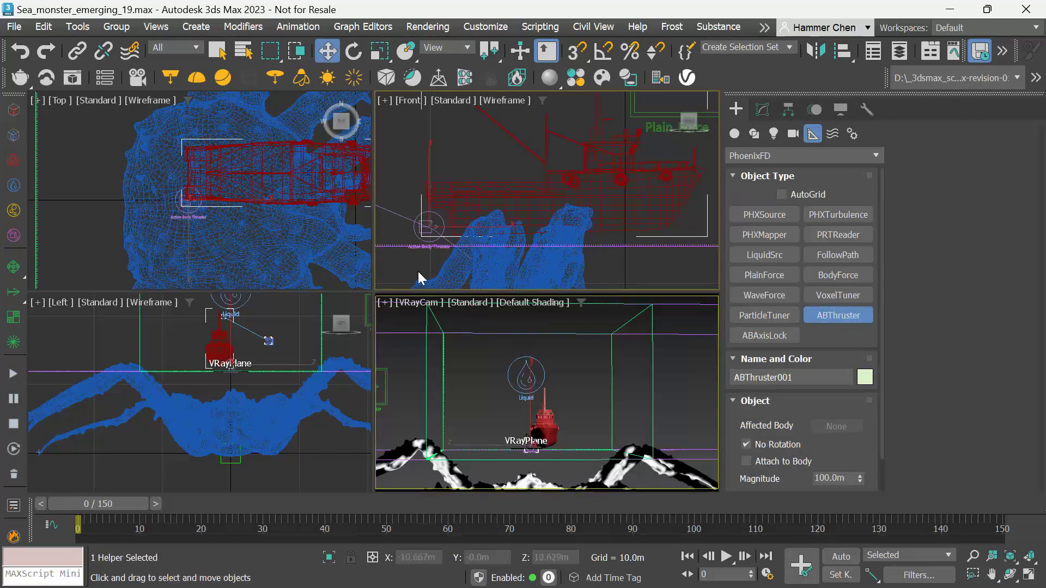
scroll(221, 180, "up", 2)
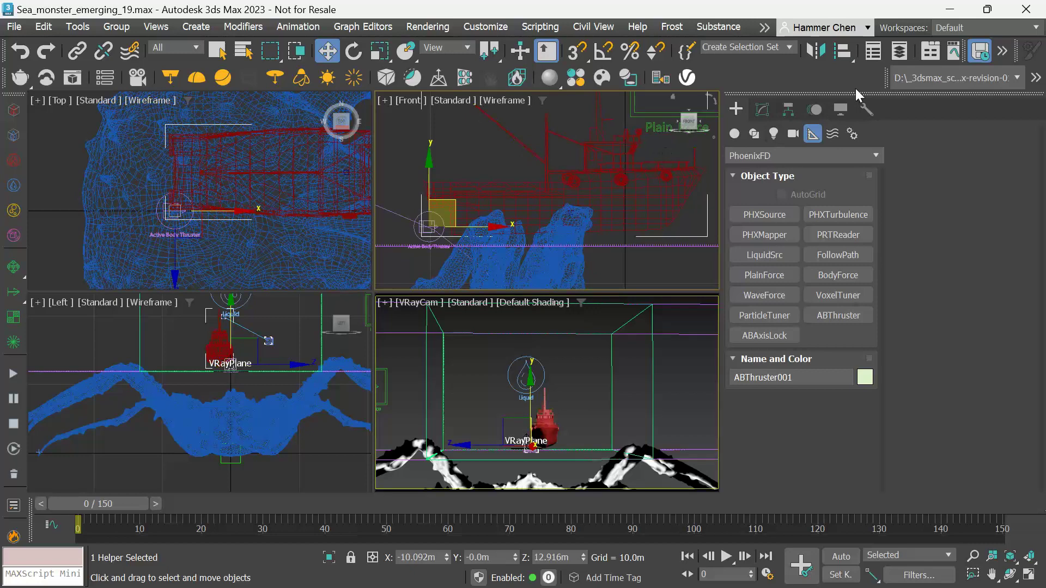
Step: Align the thruster's pivot to the Ship with X and Y Position unchecked
left_click(843, 51)
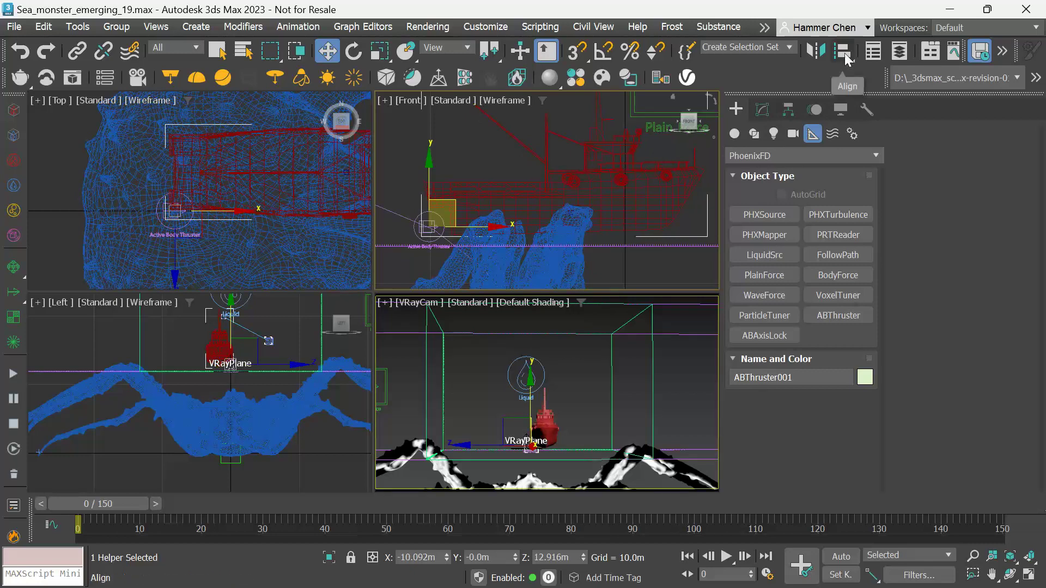
left_click(616, 173)
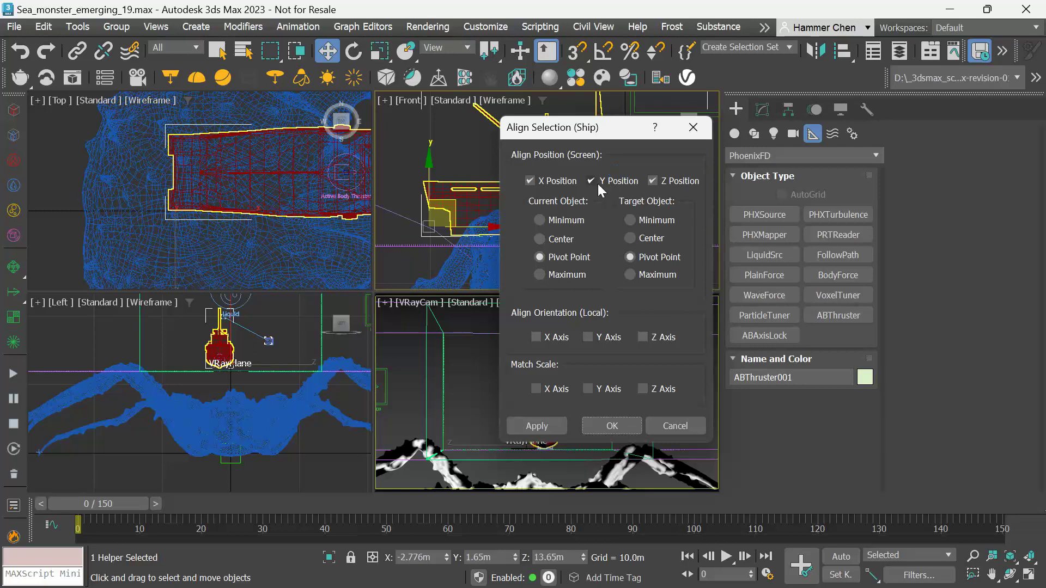
left_click(555, 181)
left_click(591, 180)
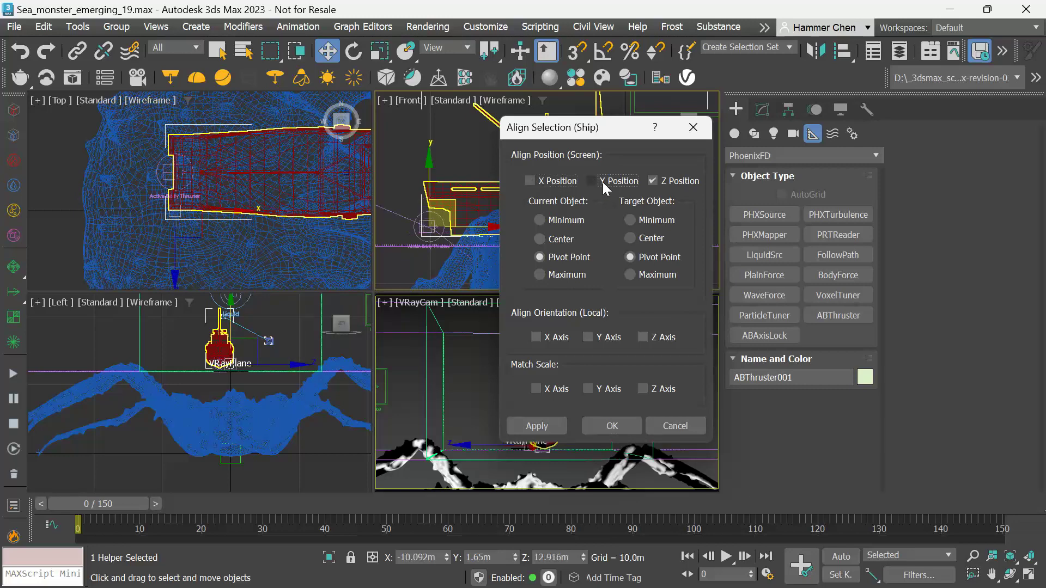
left_click(613, 426)
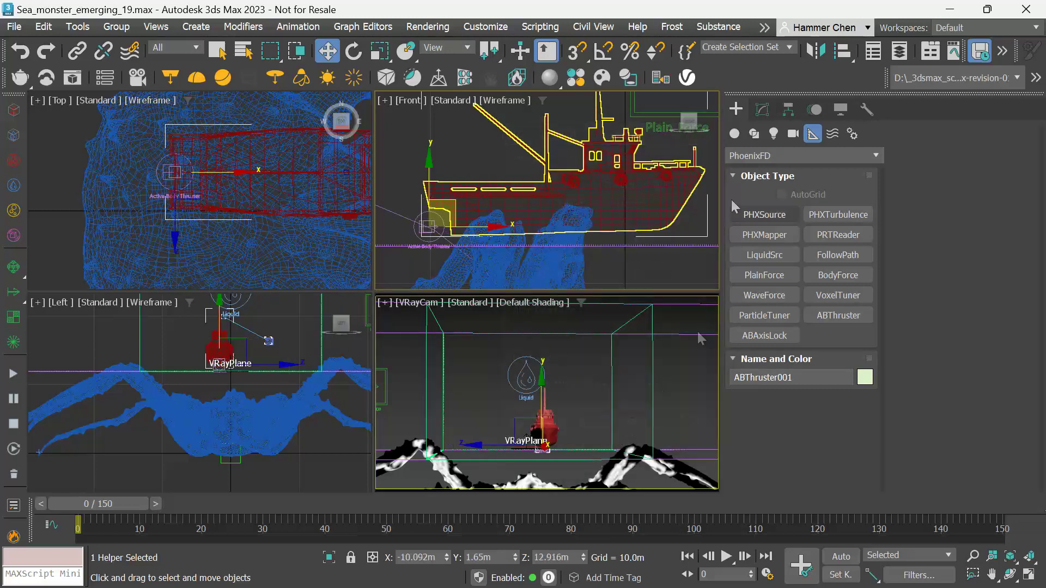
Step: Make the thruster affect the Ship with Magnitude 1.5m and Initial Velocity enabled at 1.5m
left_click(762, 110)
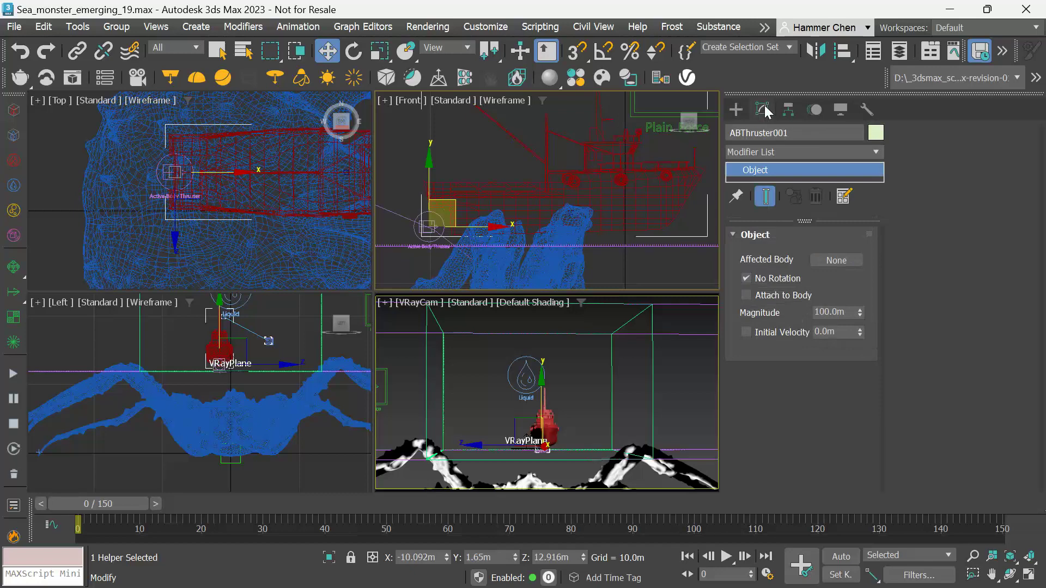
left_click(838, 260)
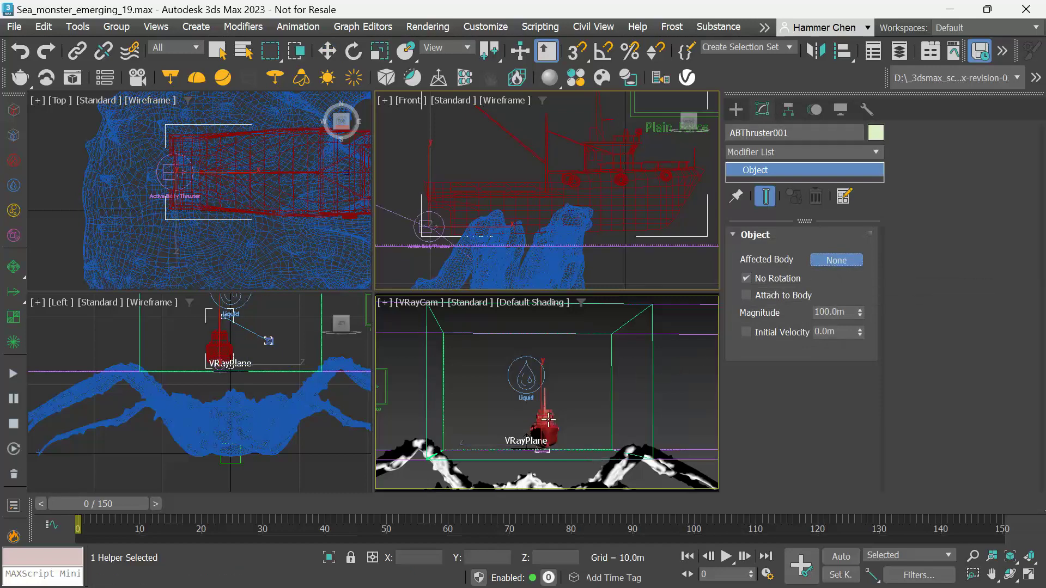
left_click(546, 420)
double_click(839, 312)
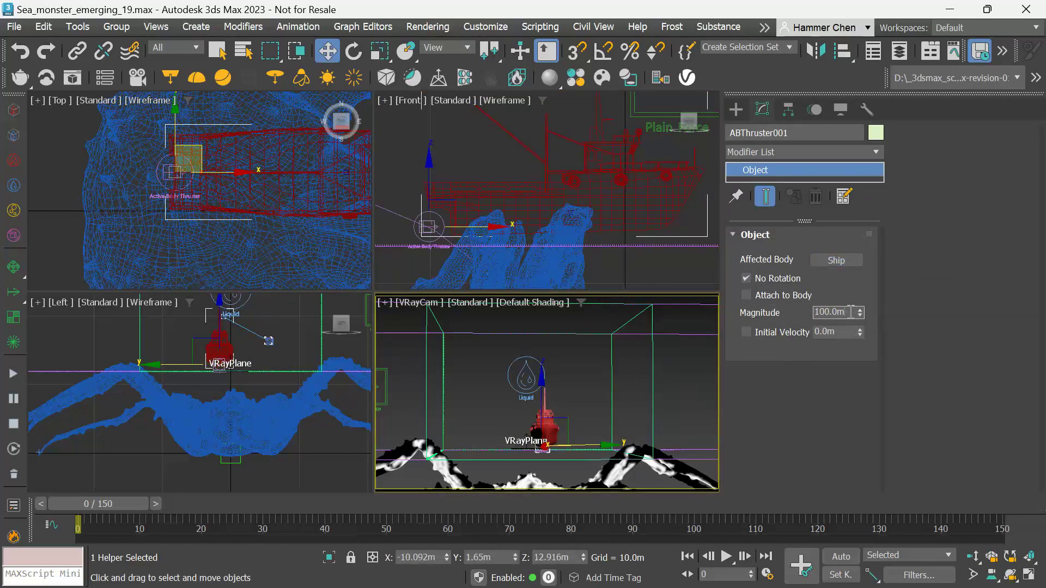
type("1.5")
left_click(801, 333)
left_click(745, 332)
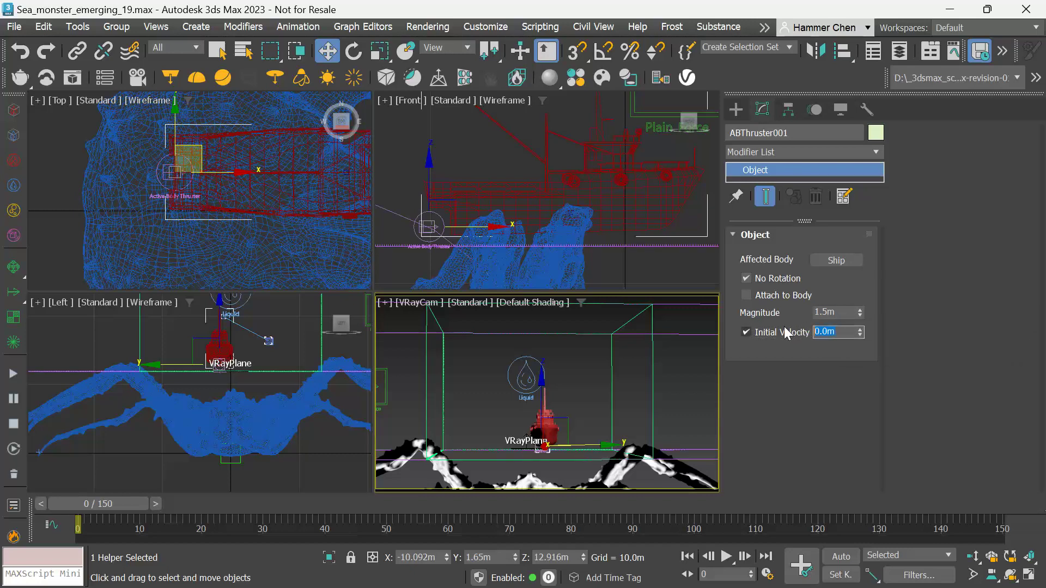
key("Tab")
type("1.5")
key("Return")
Step: Select PhoenixFDLiquid001, maximize the VRayCam view and expand its Dynamics settings
left_click(661, 394)
left_click(652, 390)
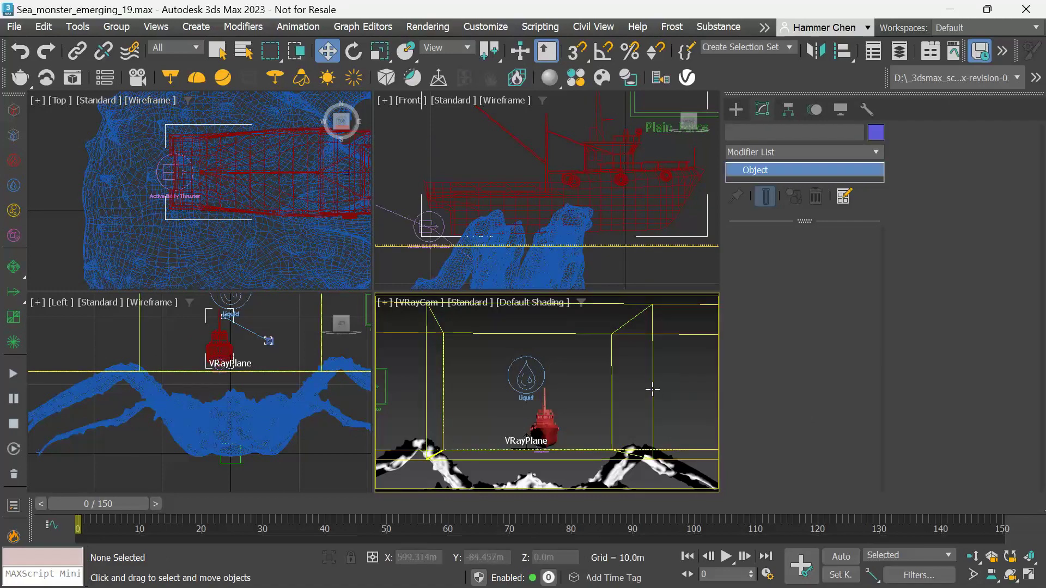
left_click(1028, 576)
left_click(924, 132)
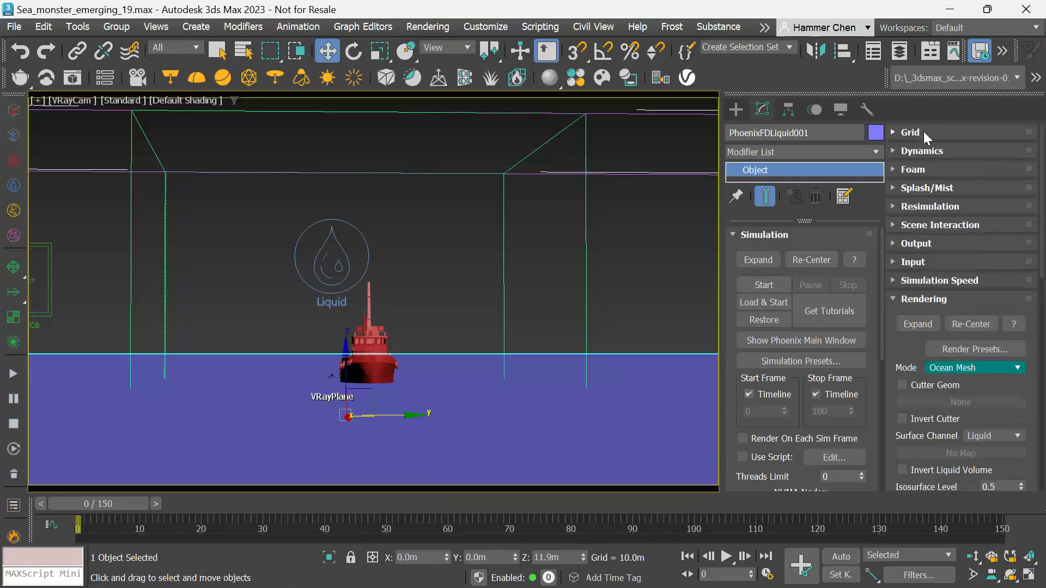
left_click(922, 152)
scroll(951, 401, "down", 4)
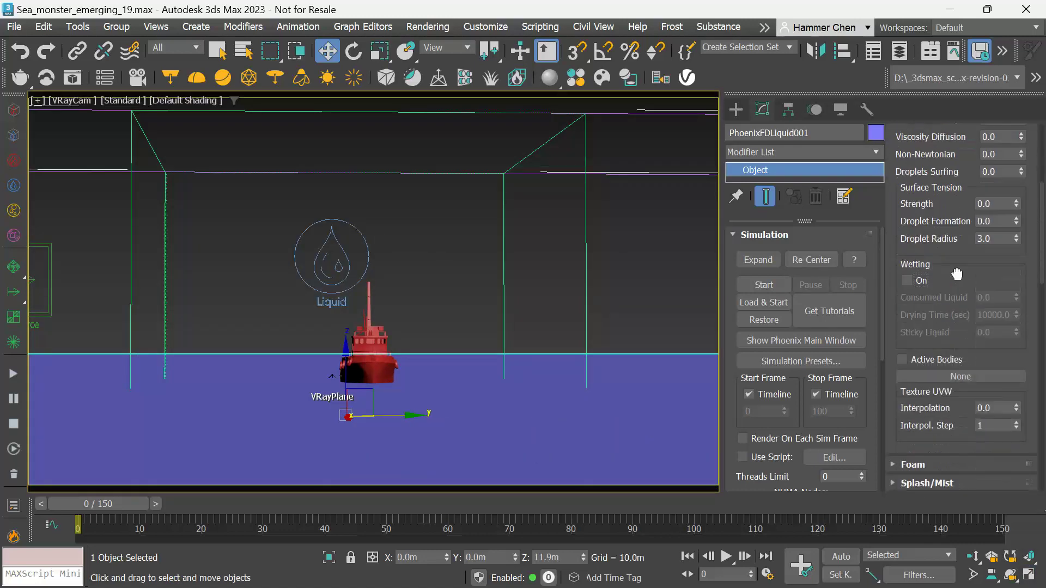
Step: Enable Active Bodies using ActiveBodies001 and start the liquid simulation
left_click(953, 298)
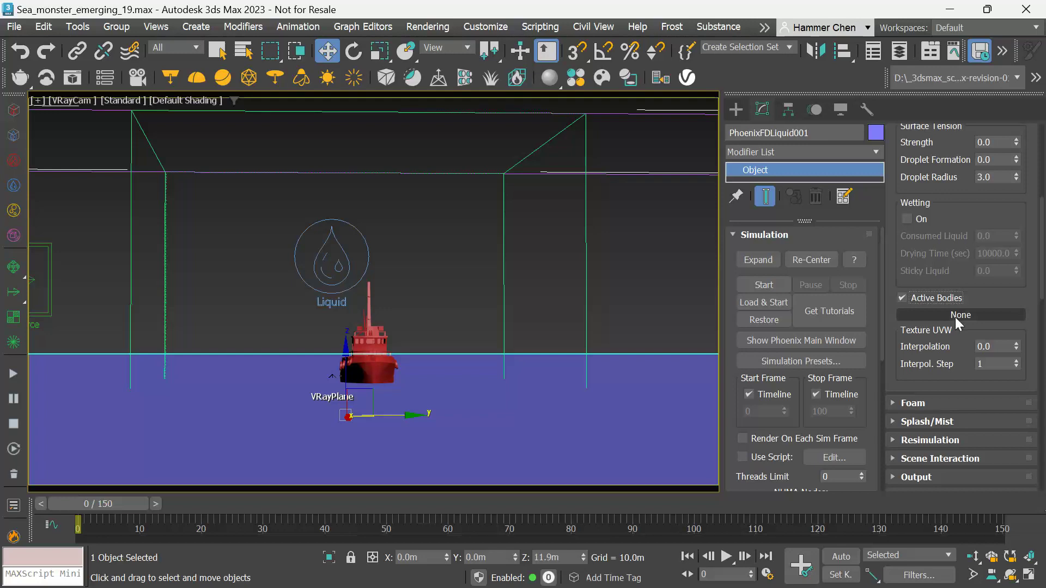
left_click(956, 317)
left_click(244, 51)
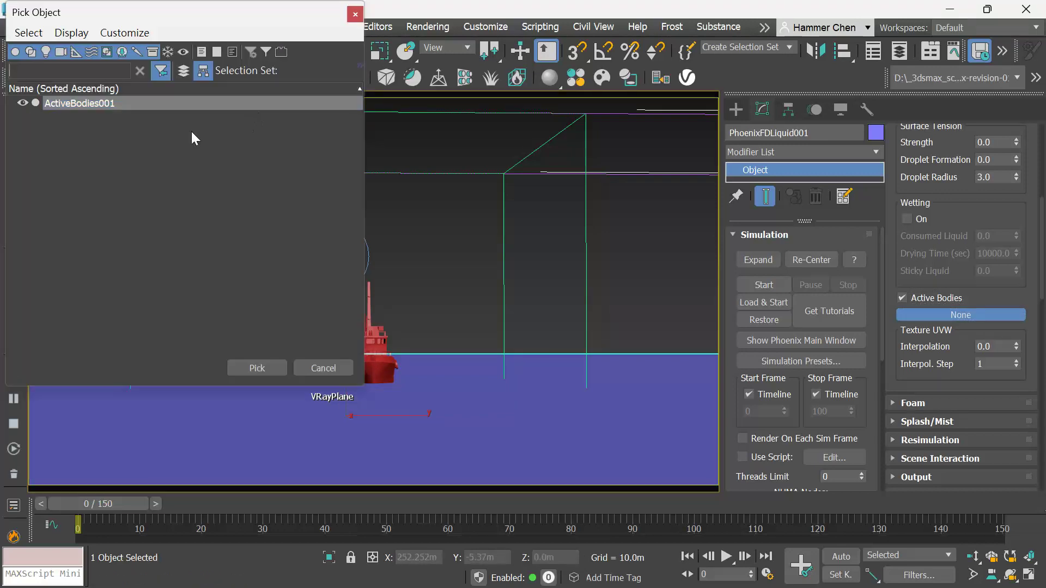
left_click(255, 368)
left_click(771, 284)
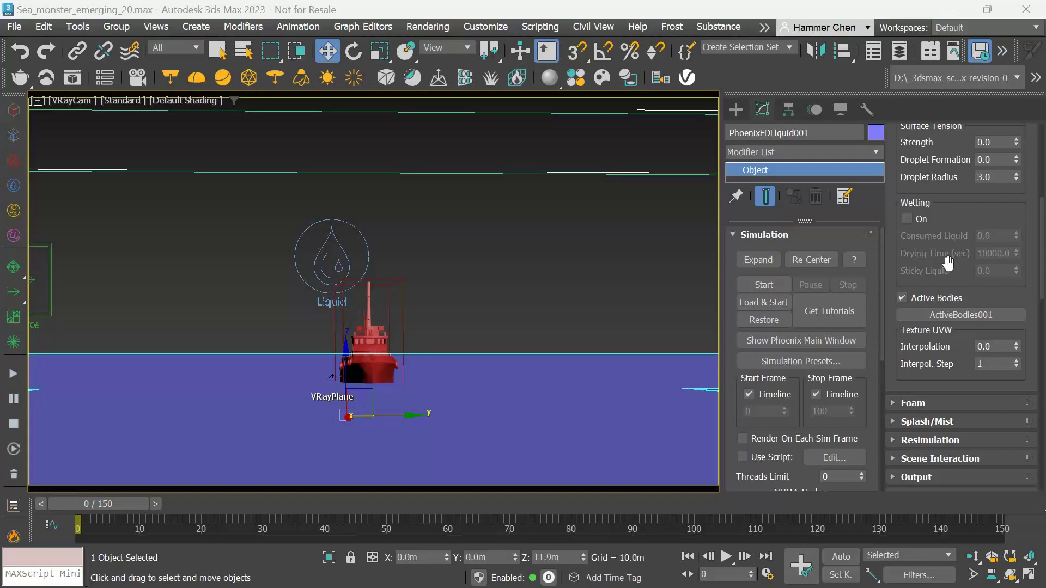
scroll(948, 263, "down", 5)
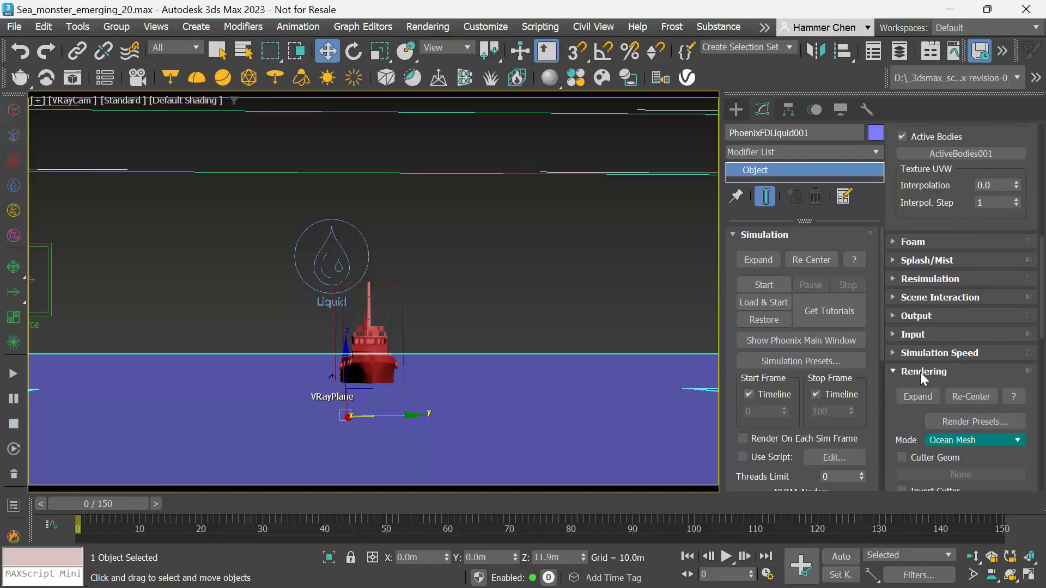
Step: Turn on displacement for the ocean mesh and assign a PhoenixFDOceanTex map to it
scroll(921, 381, "down", 10)
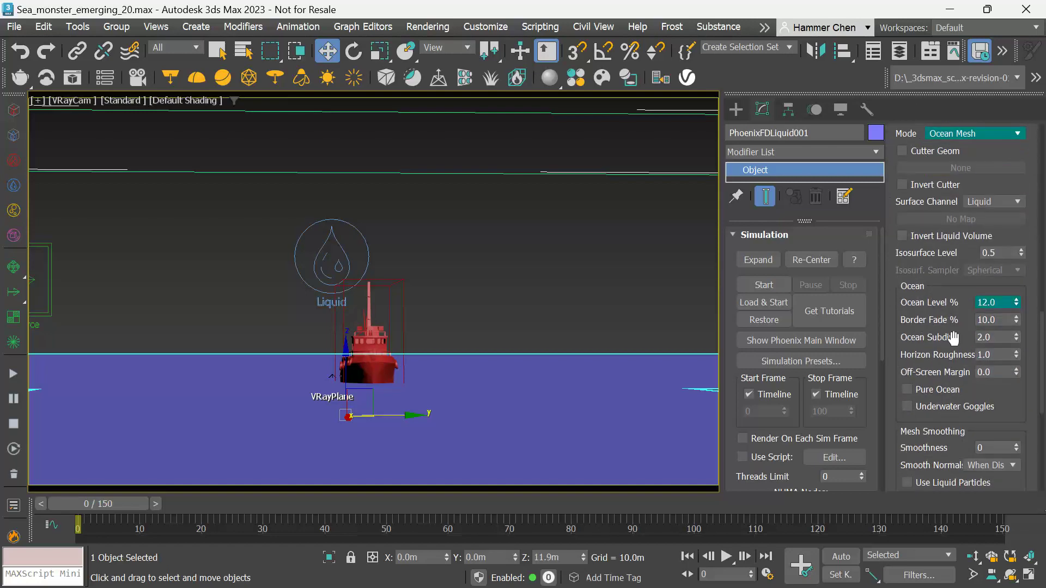
scroll(953, 338, "down", 7)
left_click(924, 376)
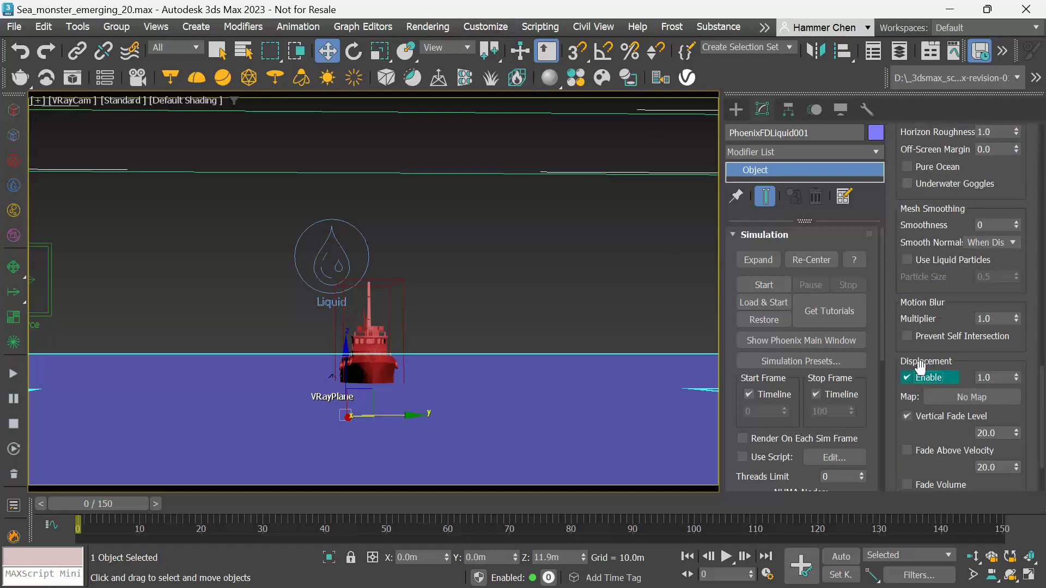
left_click(961, 396)
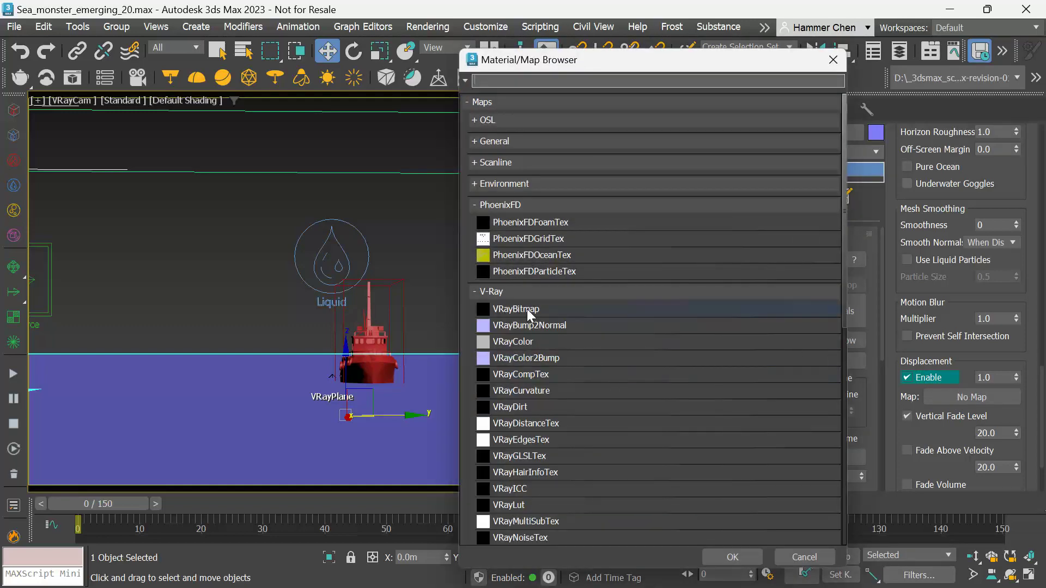
double_click(542, 256)
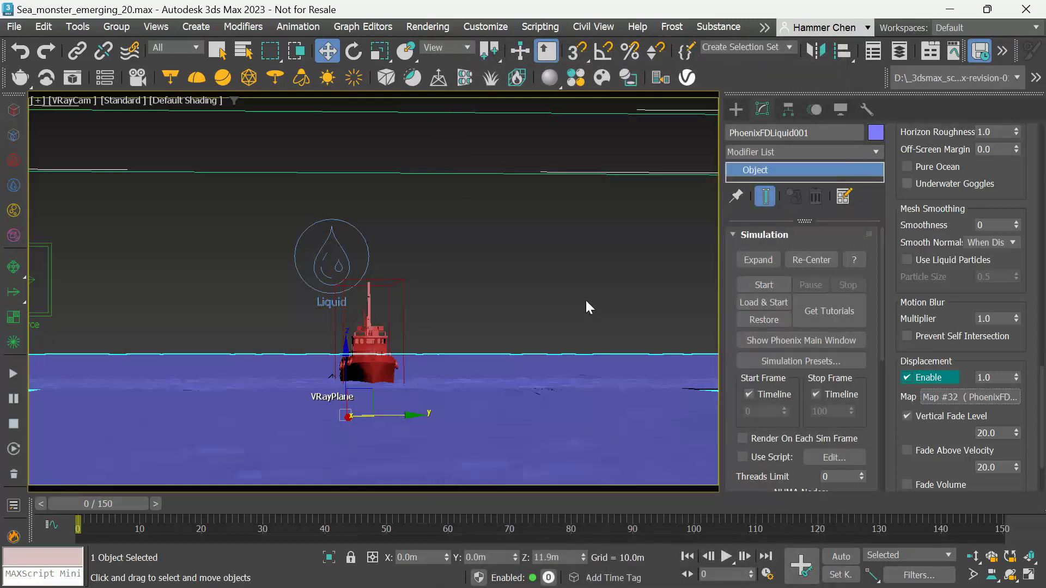
Step: Instance the ocean displacement map, Map #32, into a Compact Material Editor sample slot
left_click(427, 26)
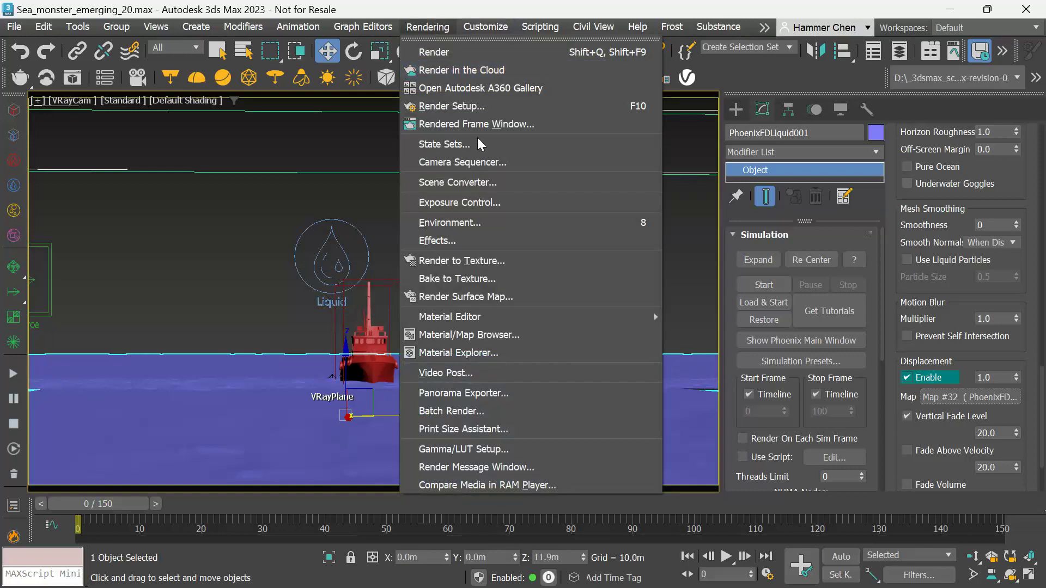
mouse_move(577, 316)
left_click(682, 313)
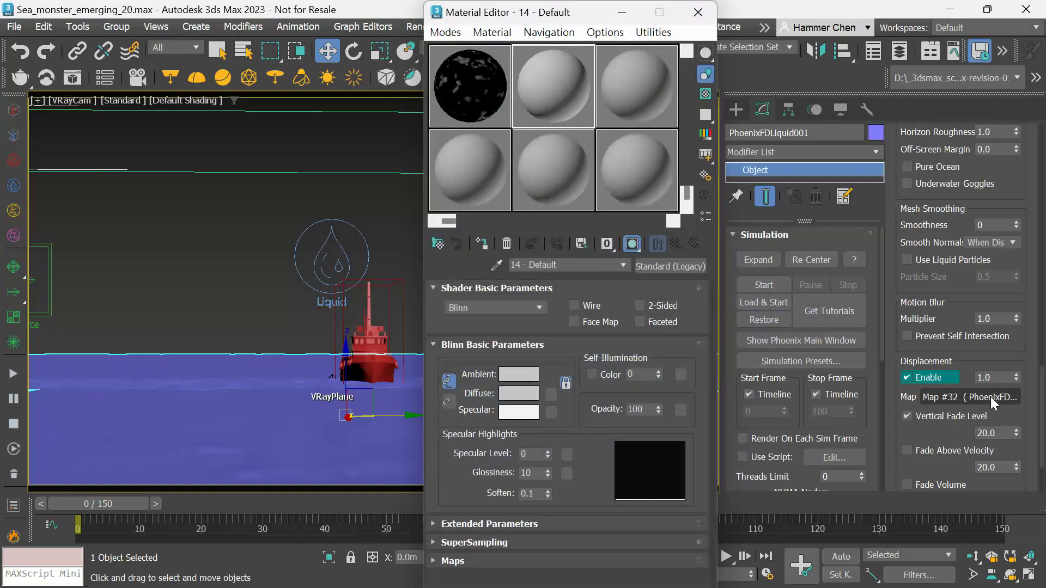
left_click_drag(990, 396, 573, 96)
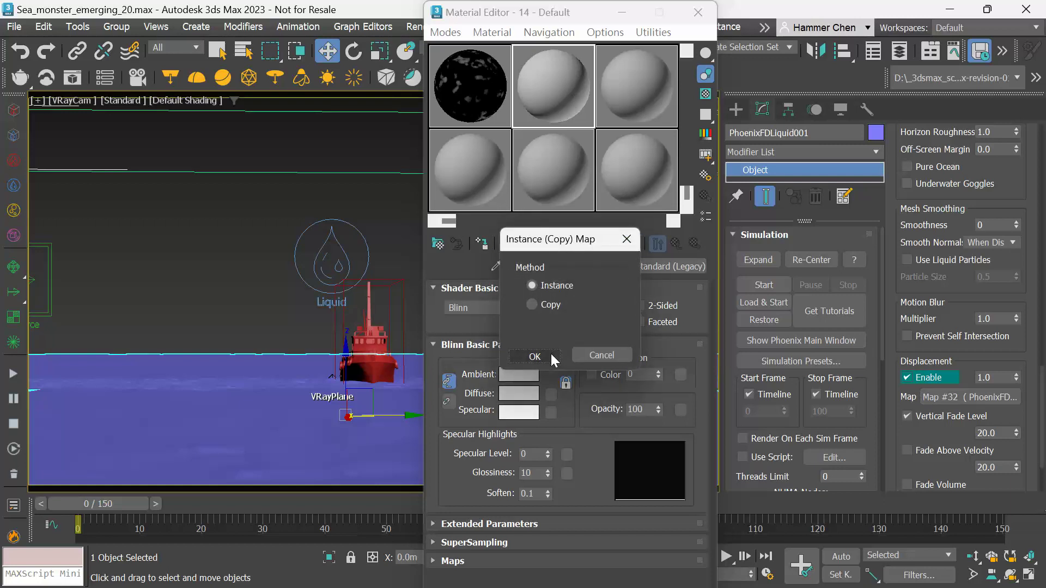
left_click(534, 356)
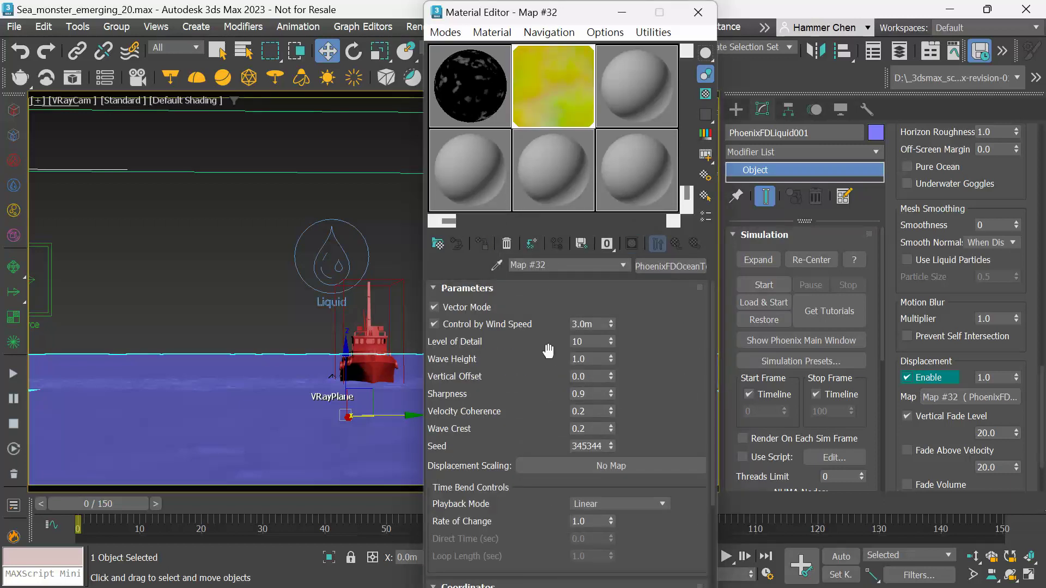
double_click(589, 327)
Step: Set Map #32 wind speed to 6, level of detail to 20 and velocity coherence to 0.4
type("6")
key("Return")
left_click(586, 342)
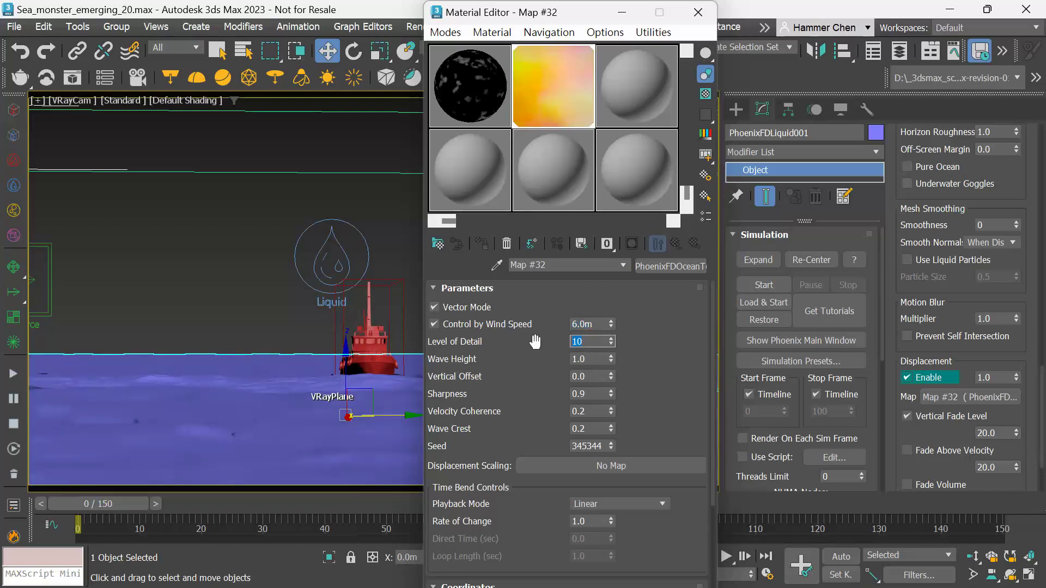
key("BackSpace")
key("BackSpace")
type("20")
key("Return")
double_click(594, 412)
type("0.4")
key("Return")
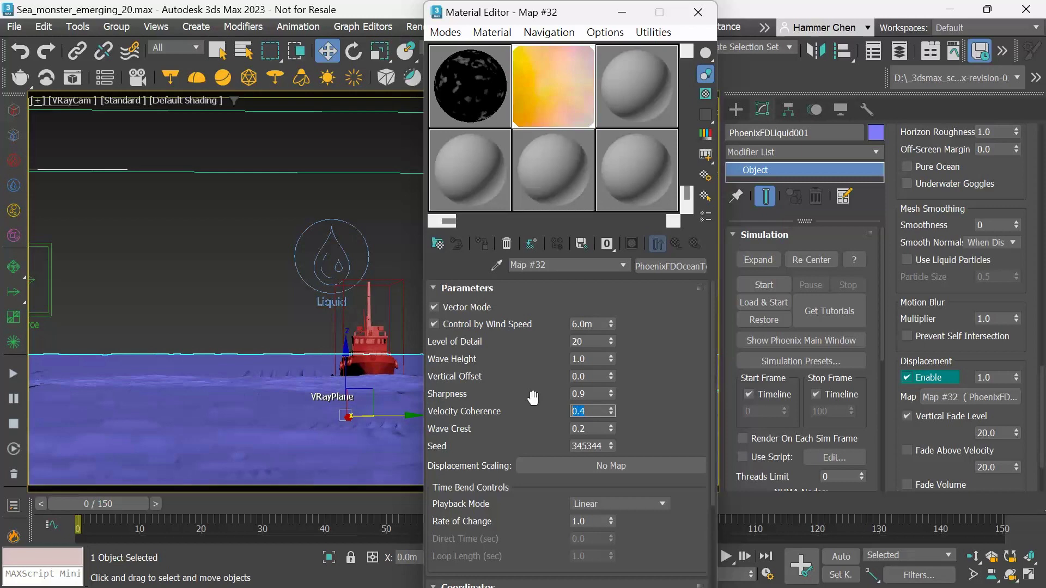
Step: Rotate the ocean texture's coordinates to a Z angle of 180
left_click_drag(533, 398, 542, 267)
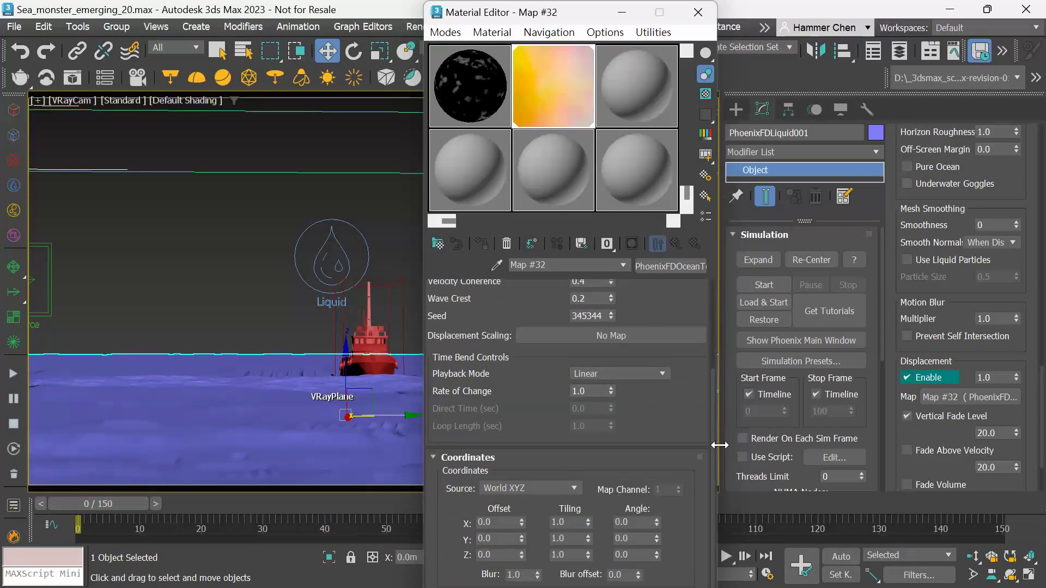
left_click(636, 555)
type("180")
key("Return")
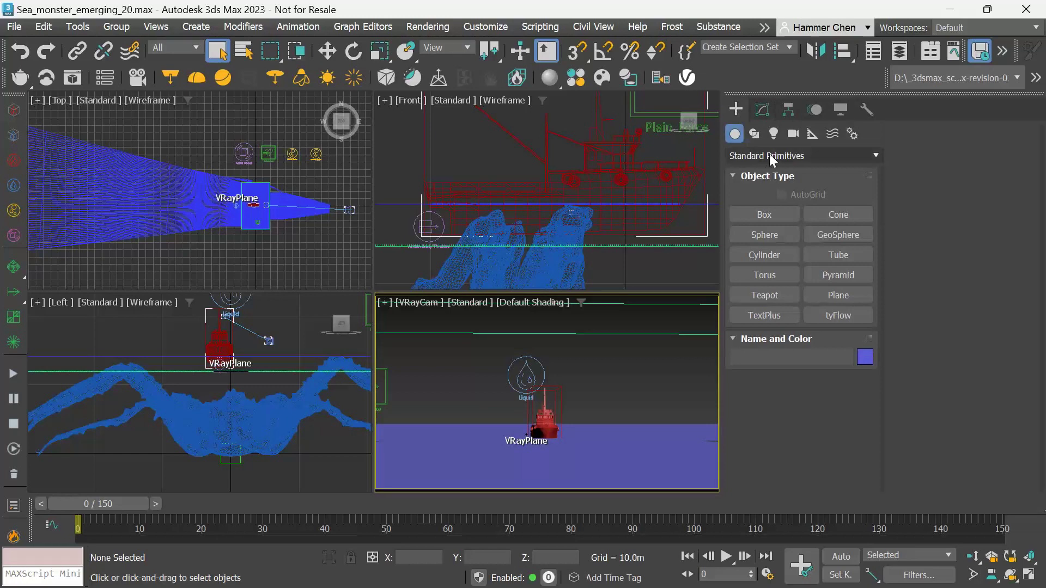
Step: Open the Create panel's object category list to reach the PhoenixFD object types
left_click(744, 156)
Step: Place a new Phoenix particle shader in the Top view
left_click(768, 434)
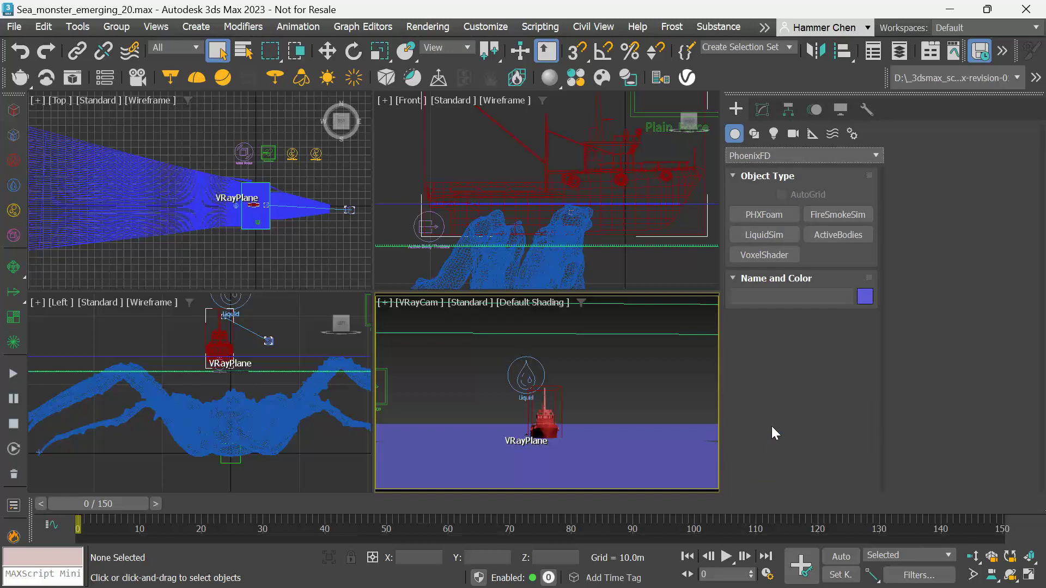
left_click(771, 214)
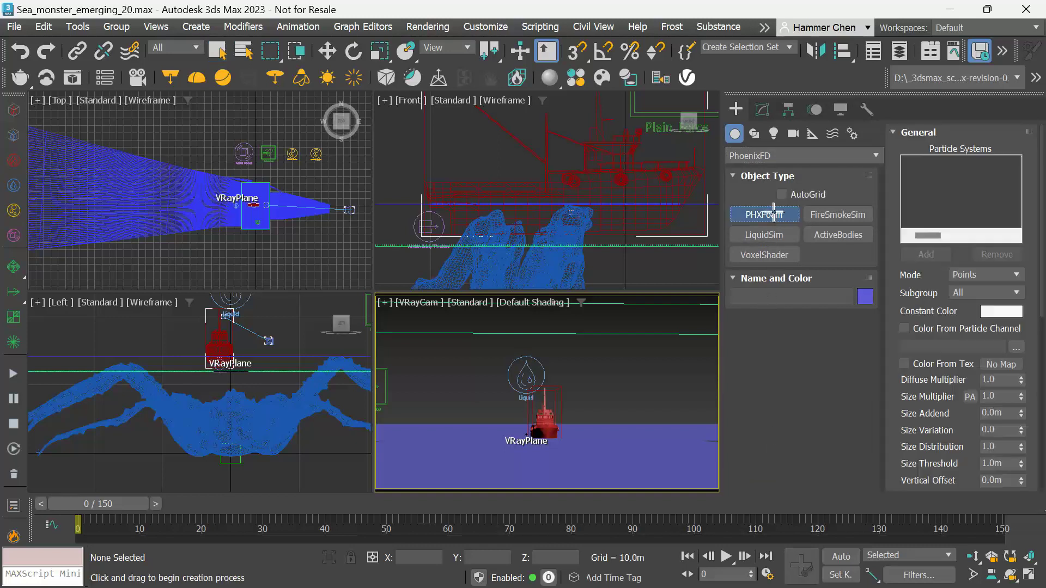
left_click(334, 154)
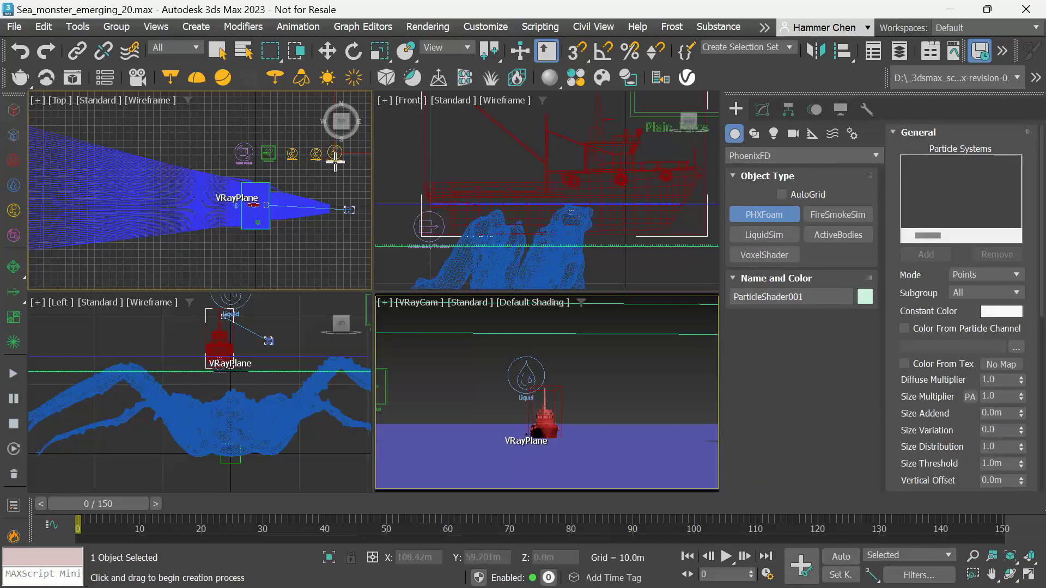
Step: Rename the new particle shader to ParticleShader_Mist
right_click(338, 169)
left_click(763, 111)
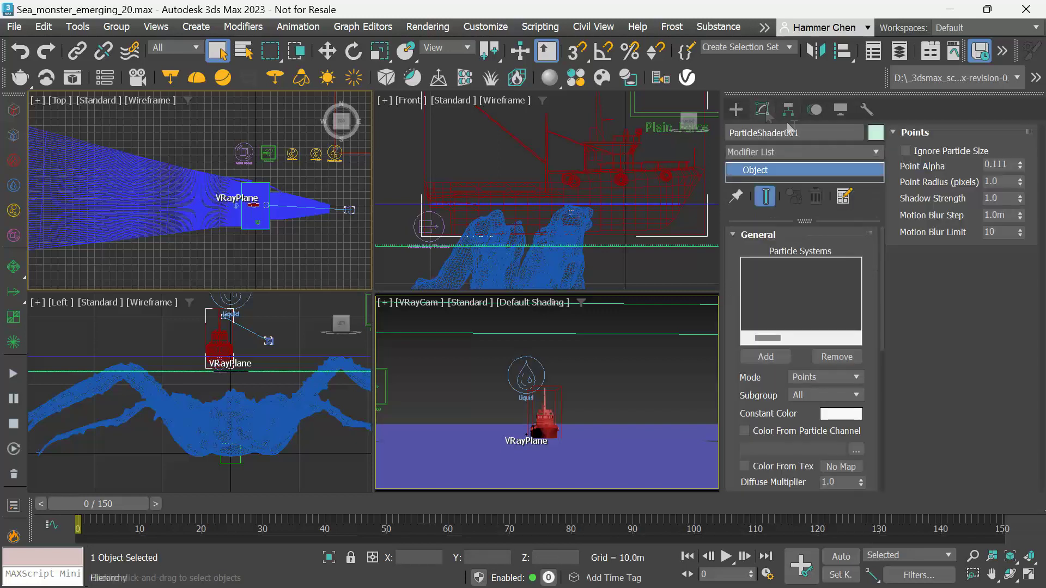
left_click(814, 135)
key("BackSpace")
key("BackSpace")
key("BackSpace")
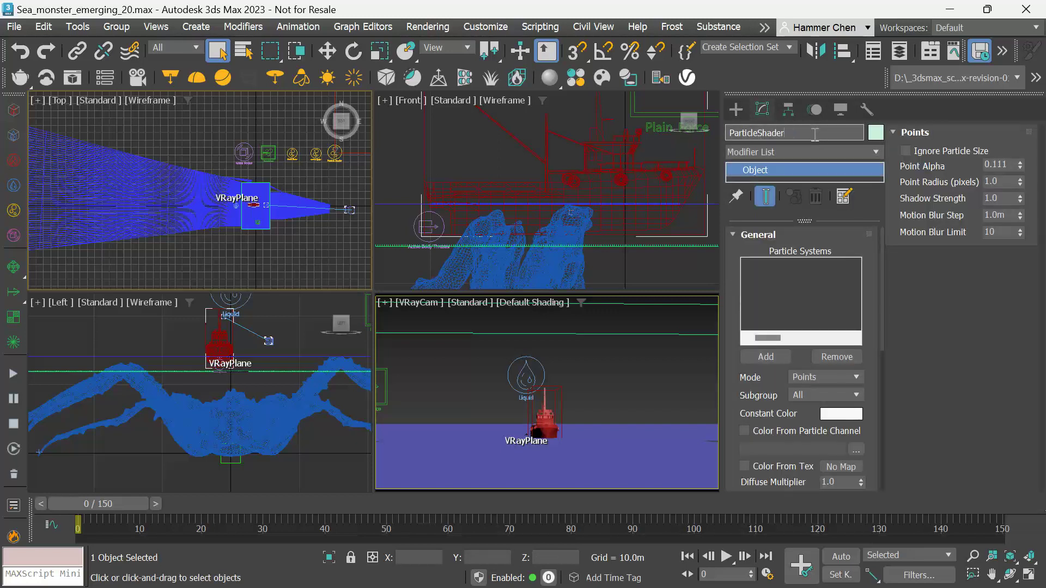
type("_Mist")
key("Return")
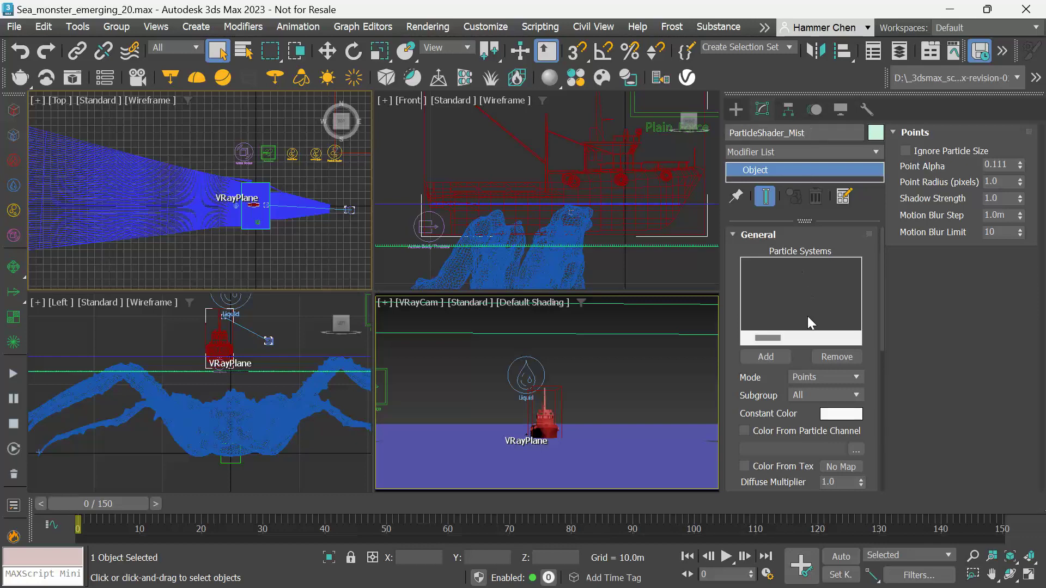
Step: Shade PhoenixFDLiquid001's Mist particles in Fog mode, with the simulator as liquid source
left_click(765, 357)
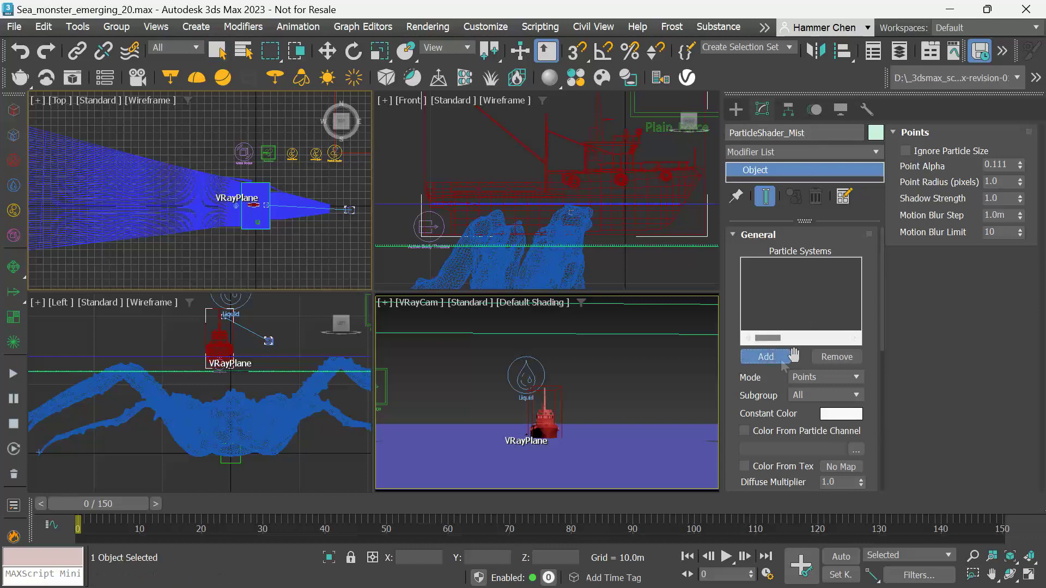
left_click(651, 440)
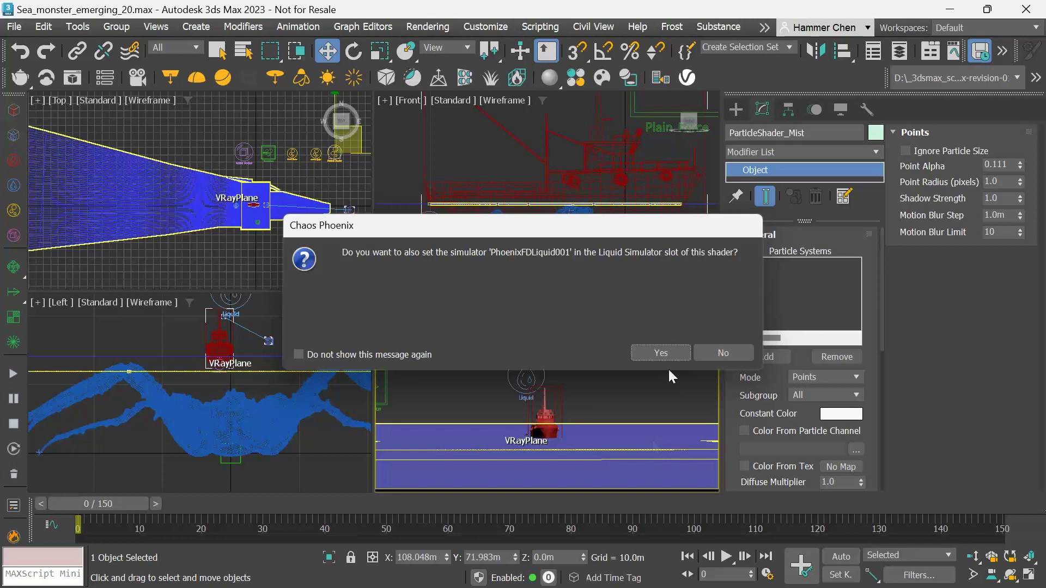
left_click(667, 354)
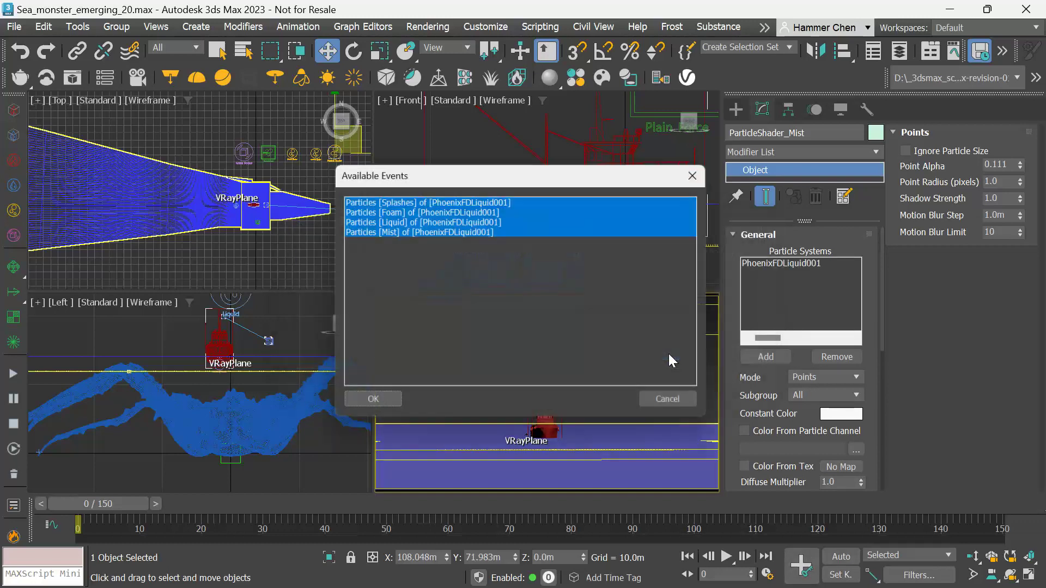
left_click(388, 231)
left_click(375, 407)
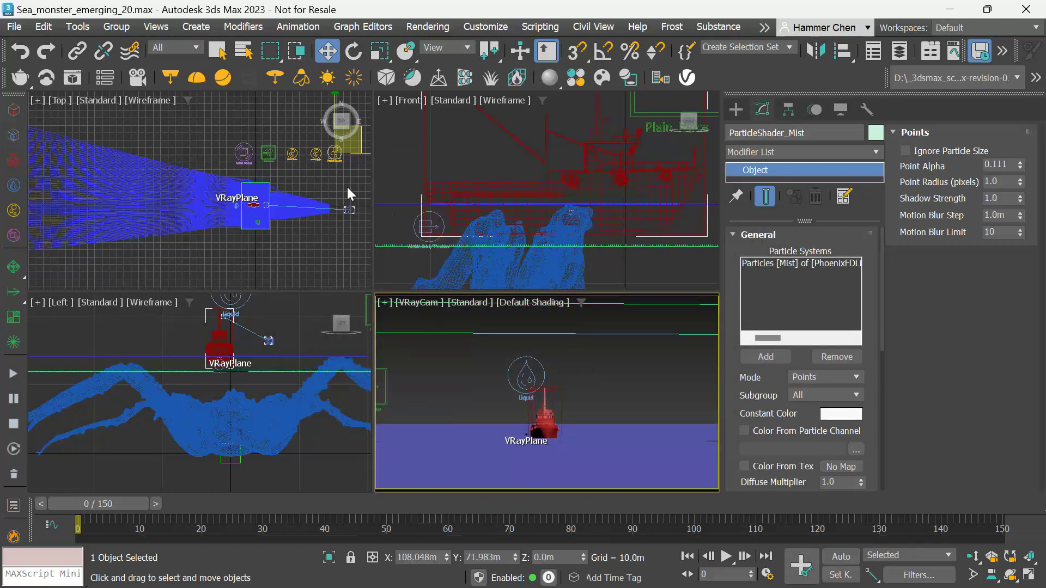
left_click(821, 375)
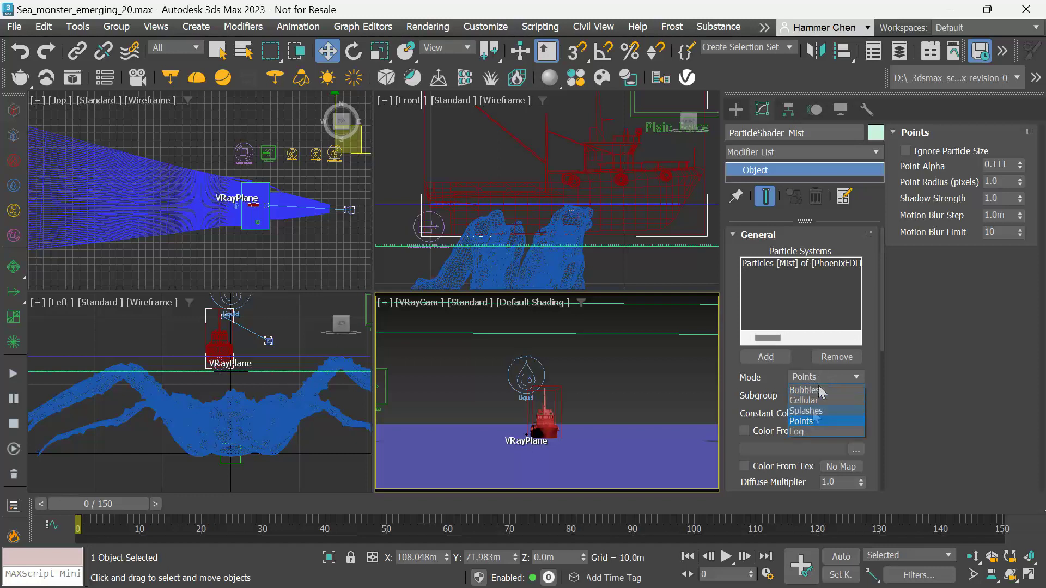
left_click(809, 431)
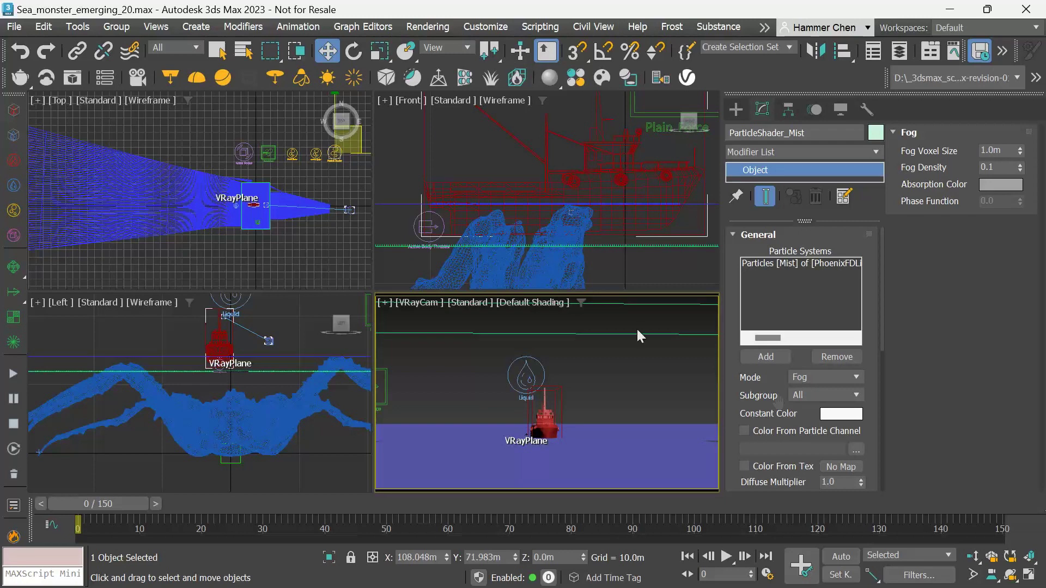
Step: Maximize the Top view and select the splash, foam and mist shaders in turn to compare them
middle_click(339, 187)
left_click(1027, 574)
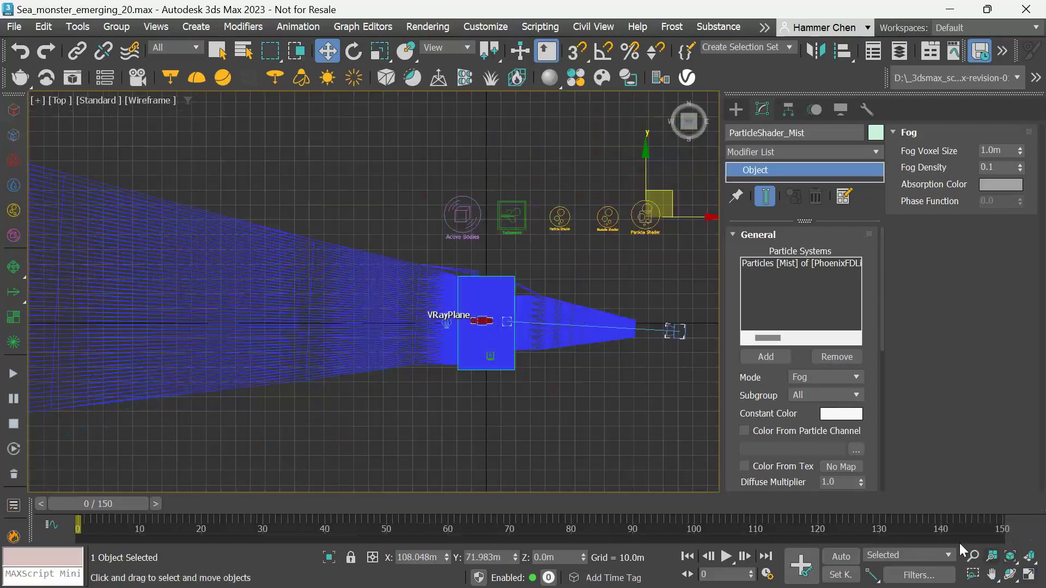
left_click(651, 240)
left_click(560, 218)
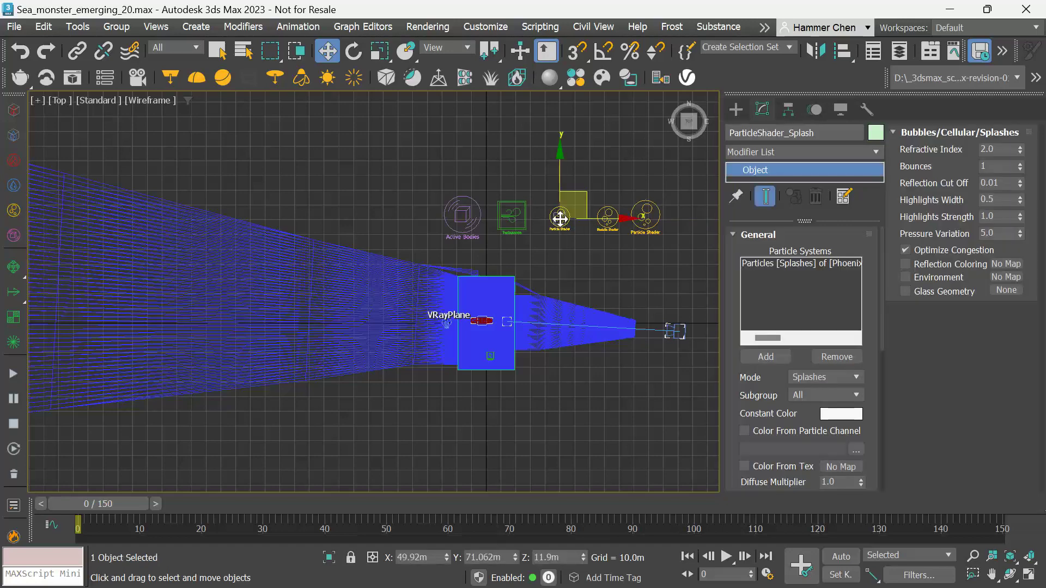
left_click(608, 220)
left_click(644, 226)
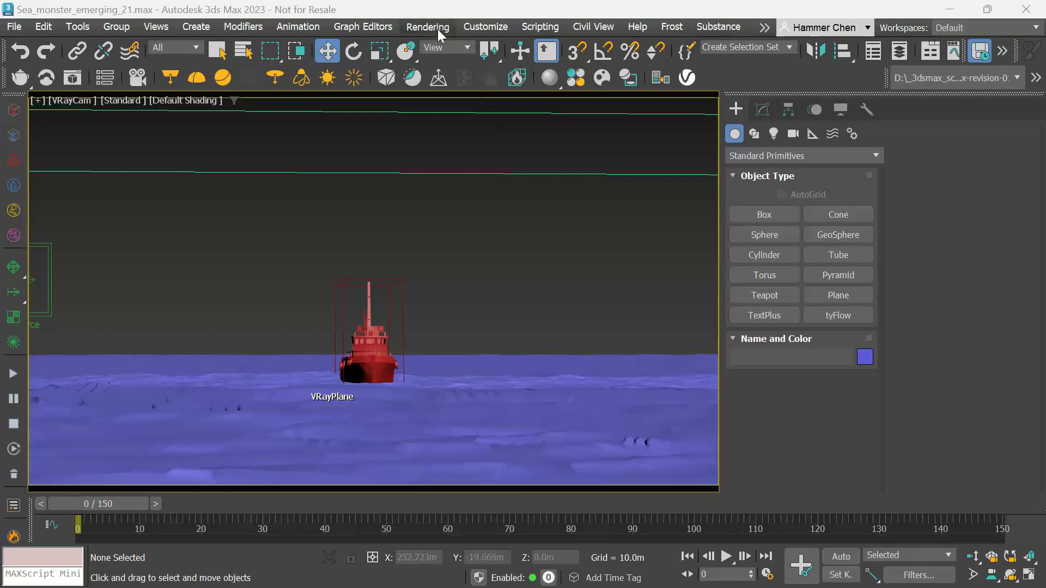
left_click(435, 27)
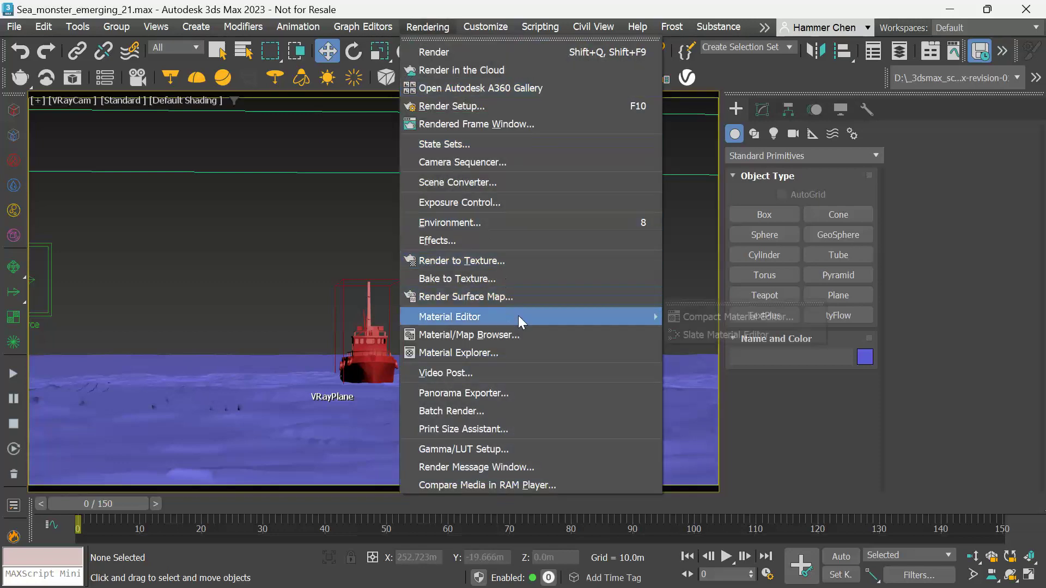
Step: Turn the unused sample material into a VRayMtl in the Compact Material Editor
mouse_move(518, 316)
left_click(681, 316)
left_click(481, 171)
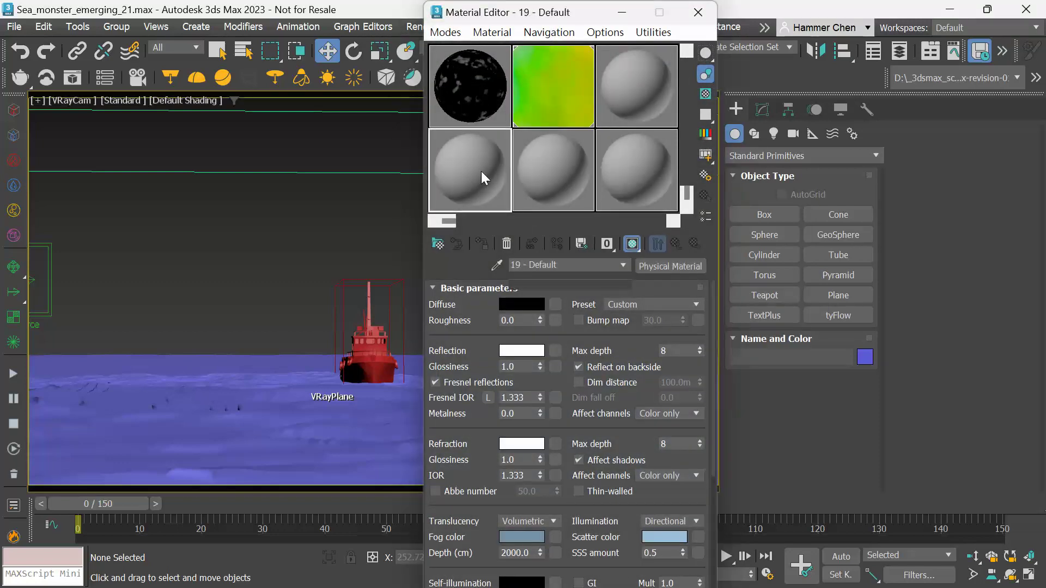
left_click(651, 268)
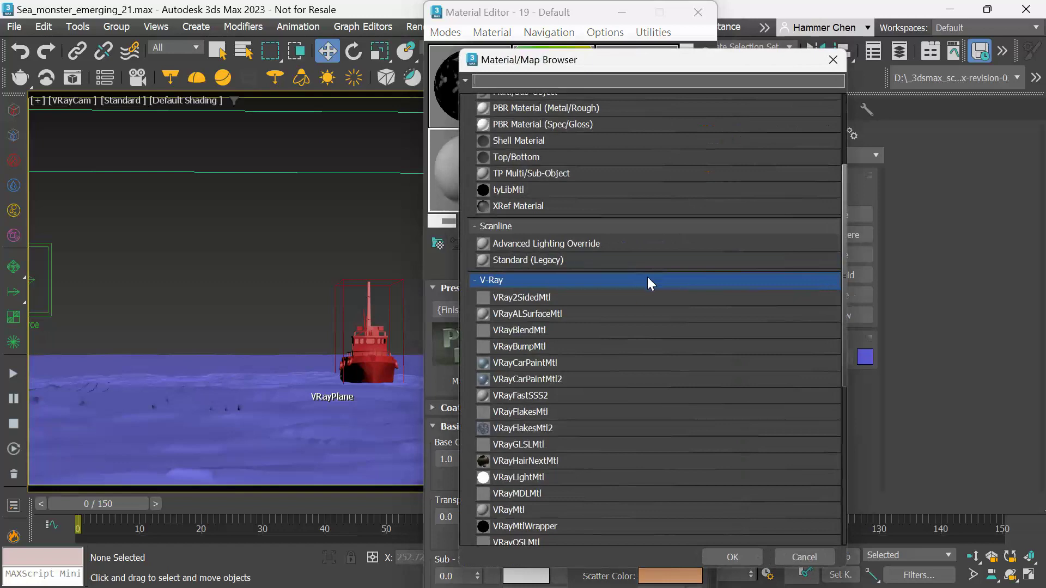
scroll(581, 372, "down", 1)
scroll(581, 373, "down", 1)
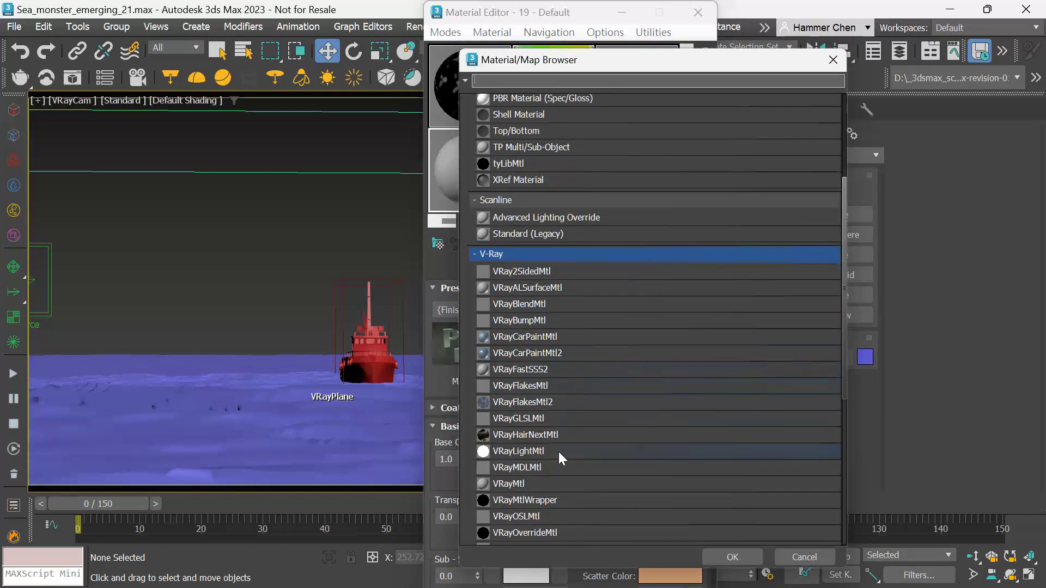
double_click(518, 488)
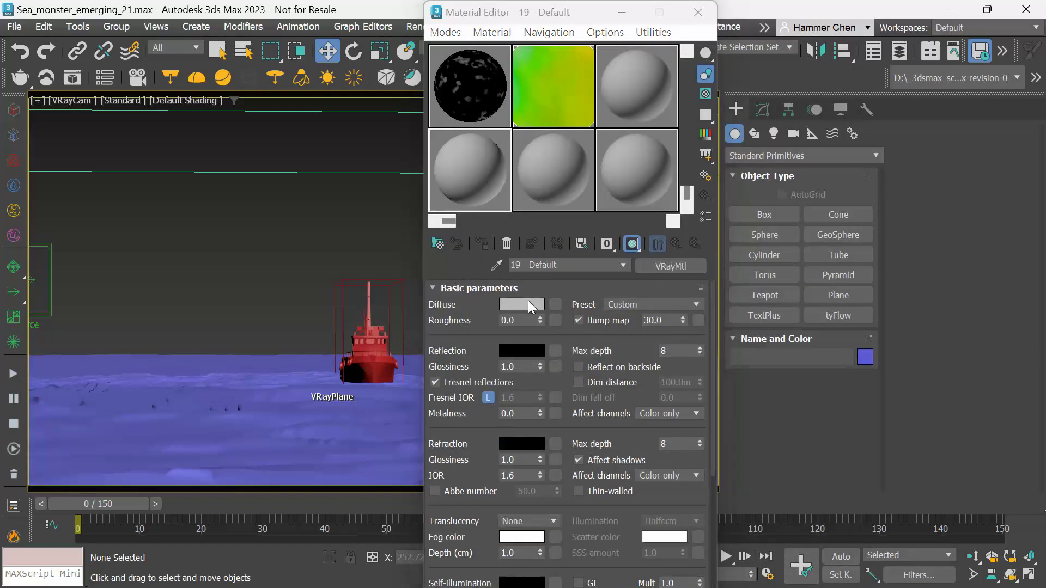
Step: Set diffuse to black, reflection and refraction to white, and enable Reflect on backside
left_click(526, 303)
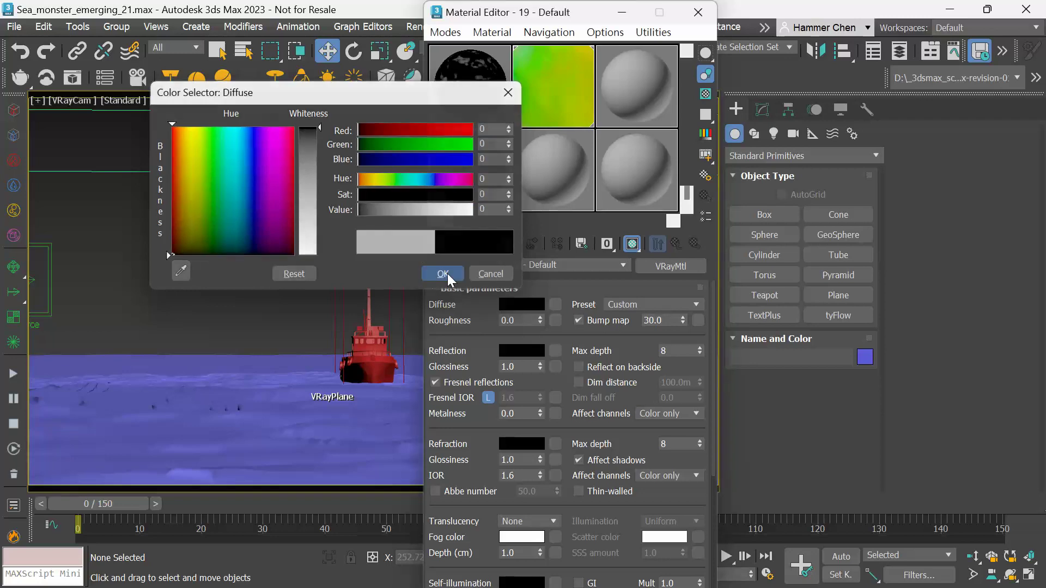
left_click(443, 273)
left_click(521, 350)
left_click_drag(309, 199, 308, 311)
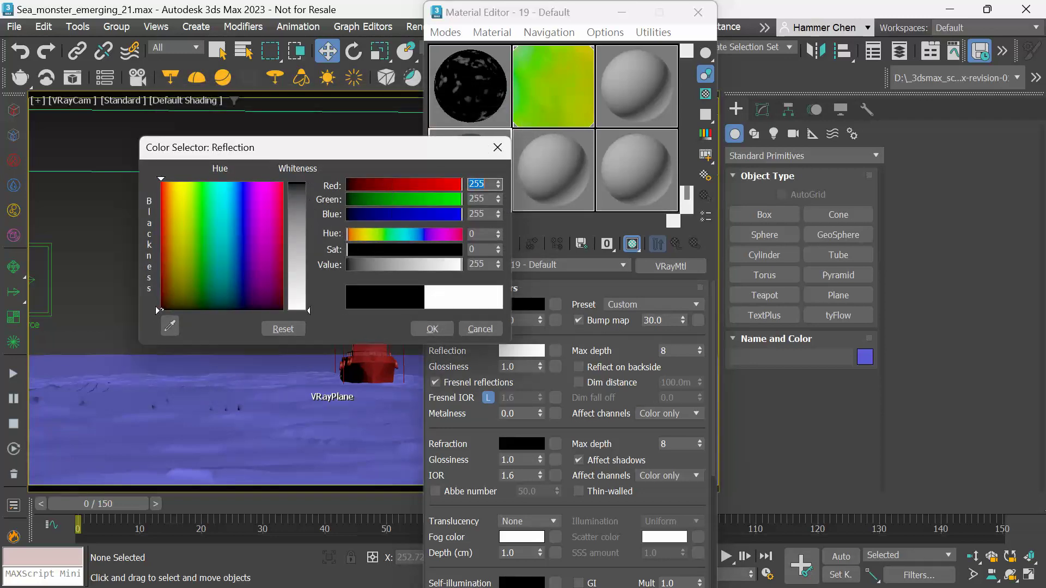
left_click(432, 328)
left_click(523, 443)
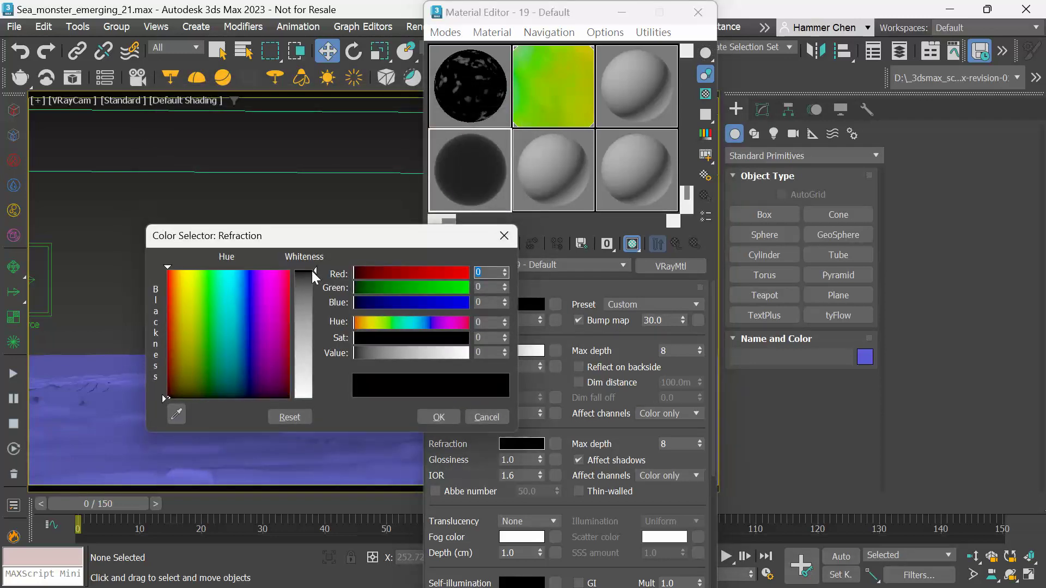
left_click_drag(311, 271, 311, 397)
left_click(436, 417)
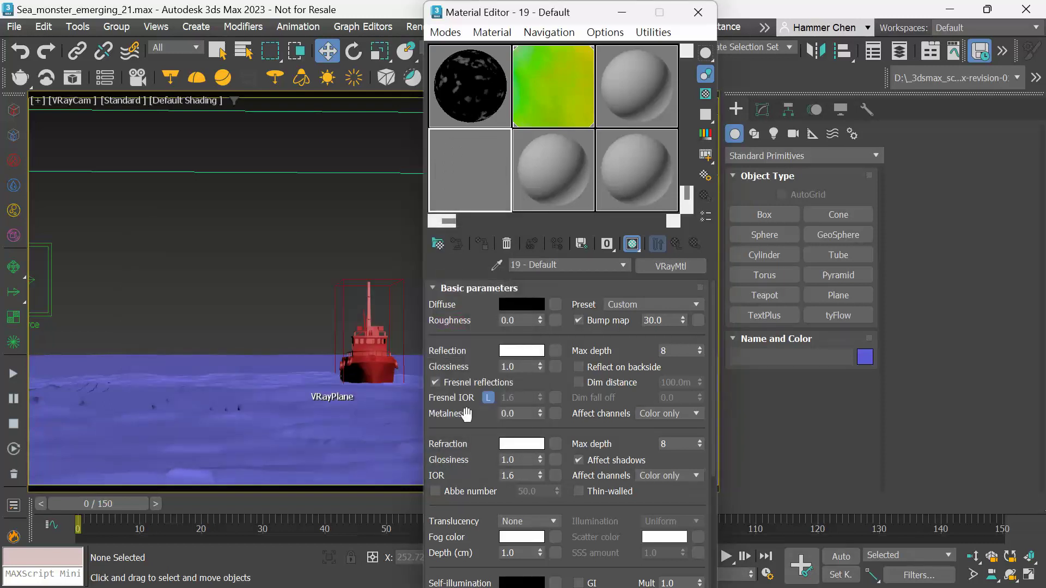
left_click(616, 368)
left_click_drag(629, 354, 626, 271)
Step: Set translucency to Volumetric with fog colour 46/75/102 and a depth of 2000
left_click(544, 438)
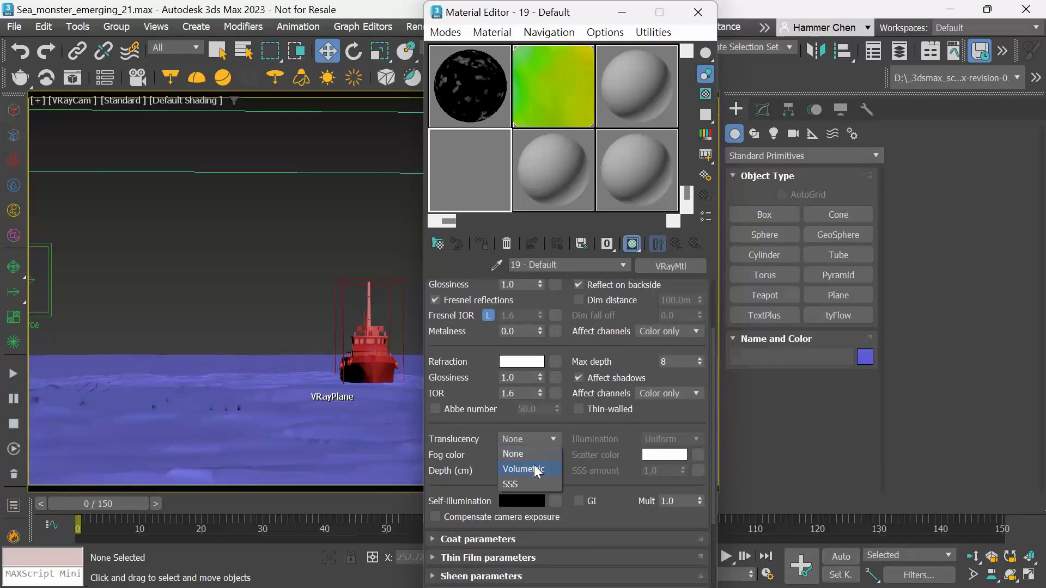
left_click(534, 470)
left_click(531, 458)
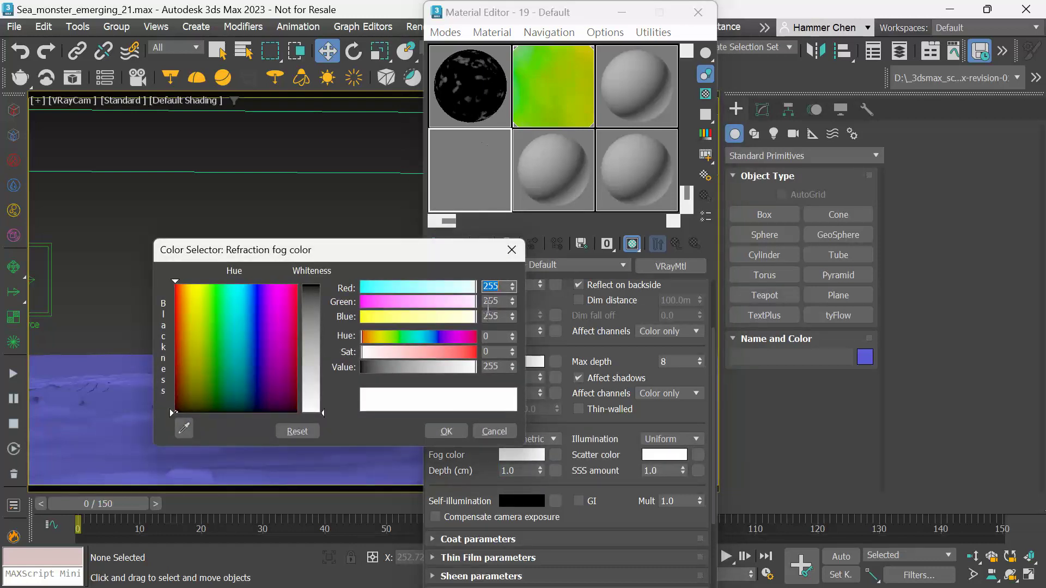
type("46")
key("Tab")
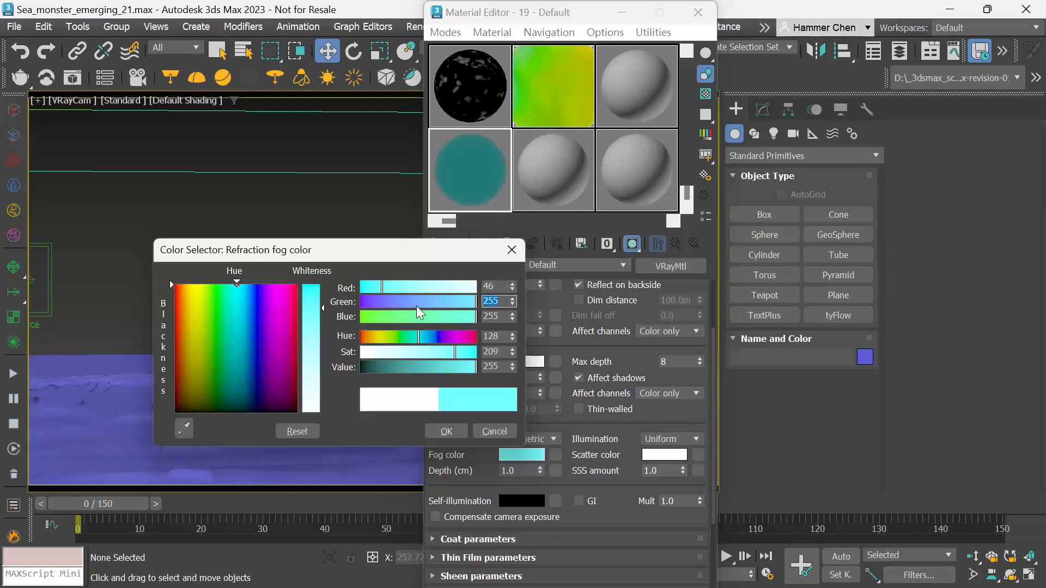
type("75")
key("Tab")
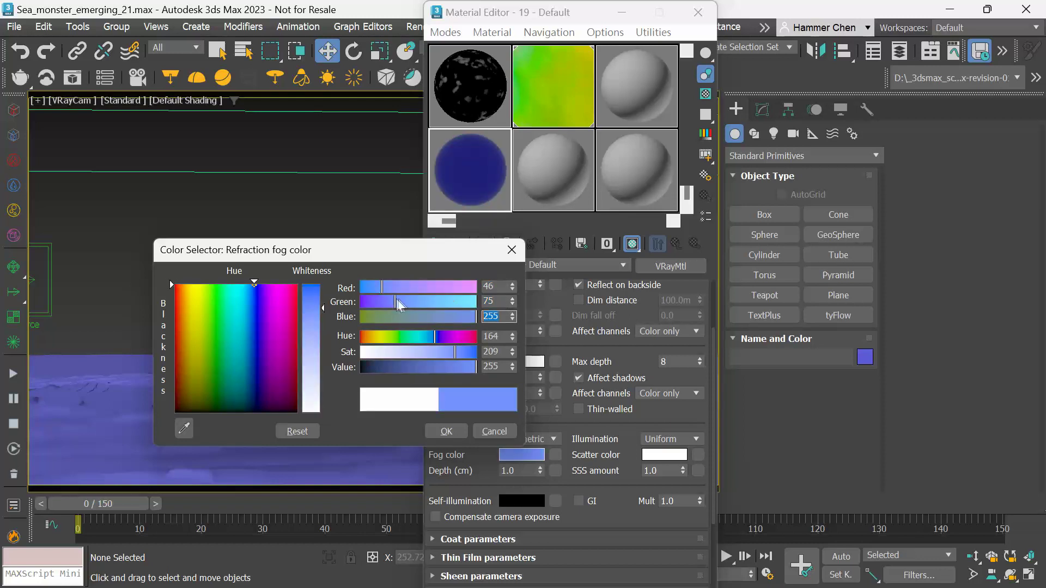
type("102")
left_click(446, 432)
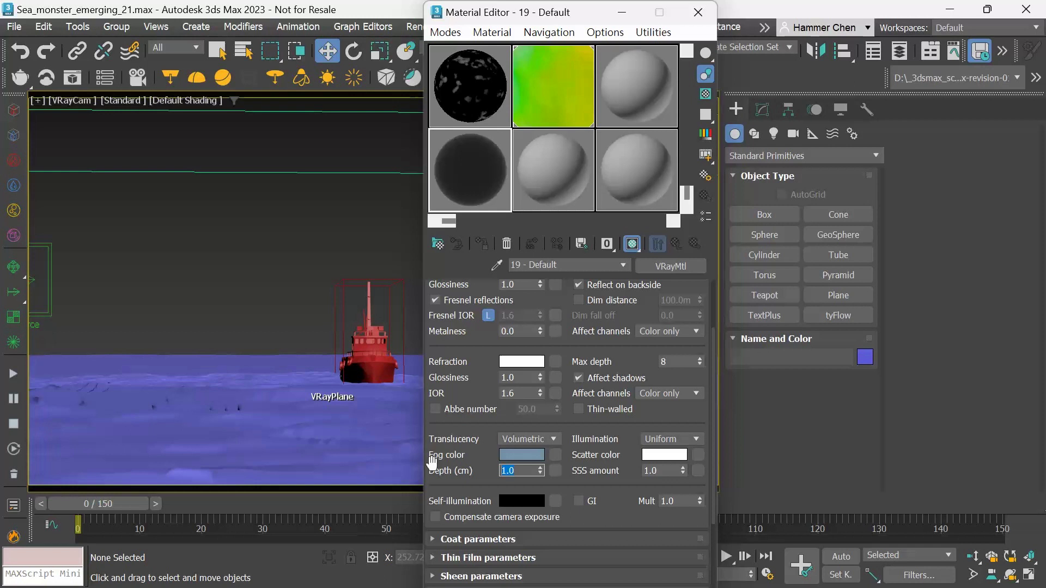
type("2000")
key("Return")
Step: Use Directional illumination, scatter colour 86/136/182 and an SSS amount of 0.5
left_click(694, 438)
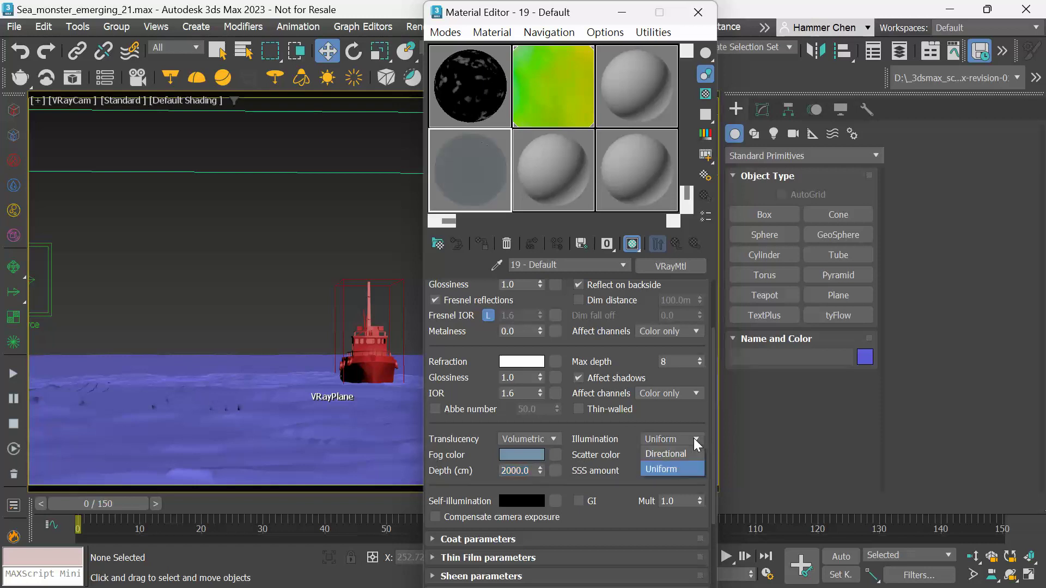
left_click(691, 450)
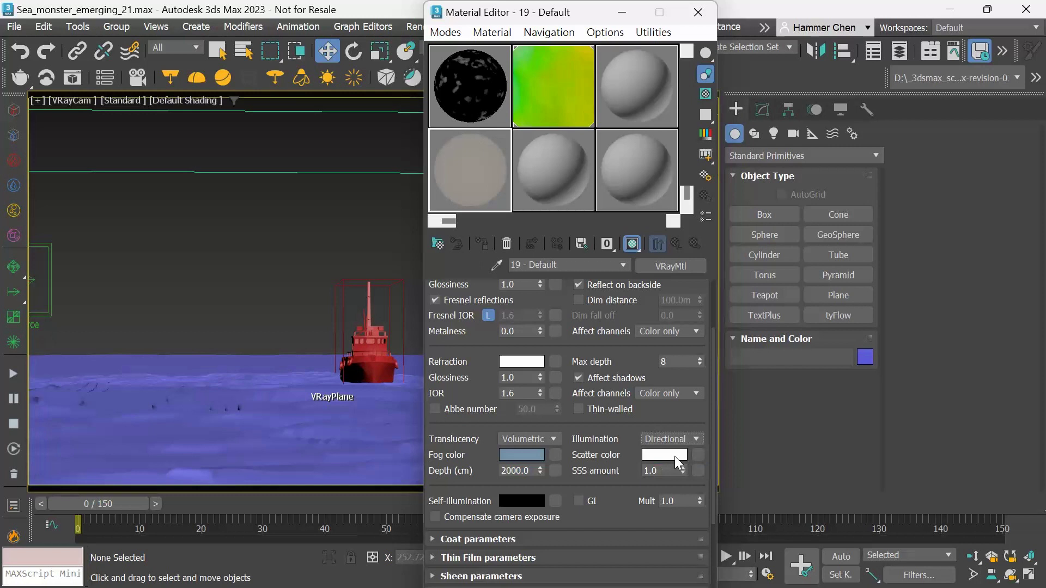
left_click(672, 456)
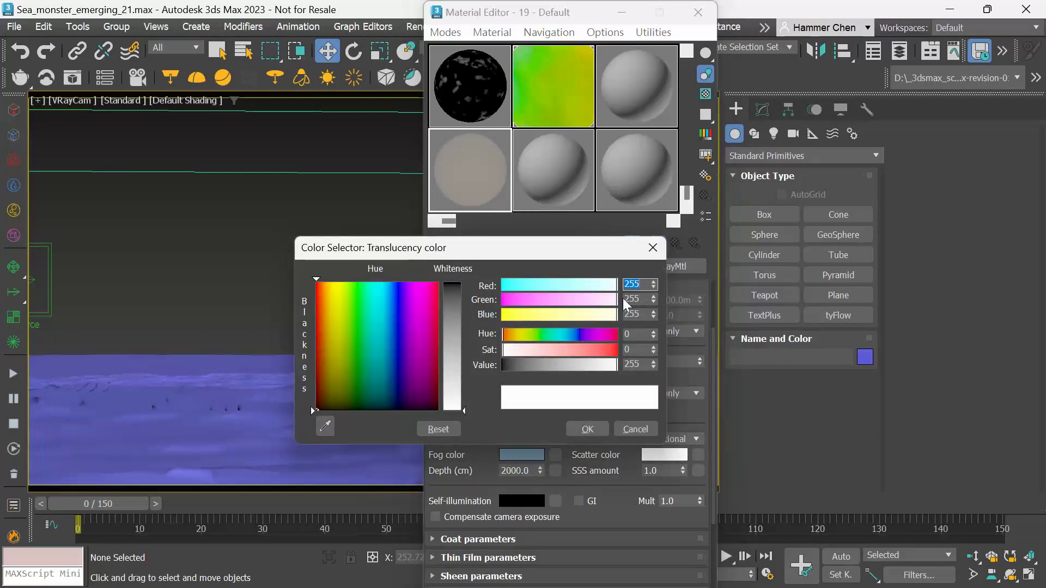
type("86")
key("Return")
key("Tab")
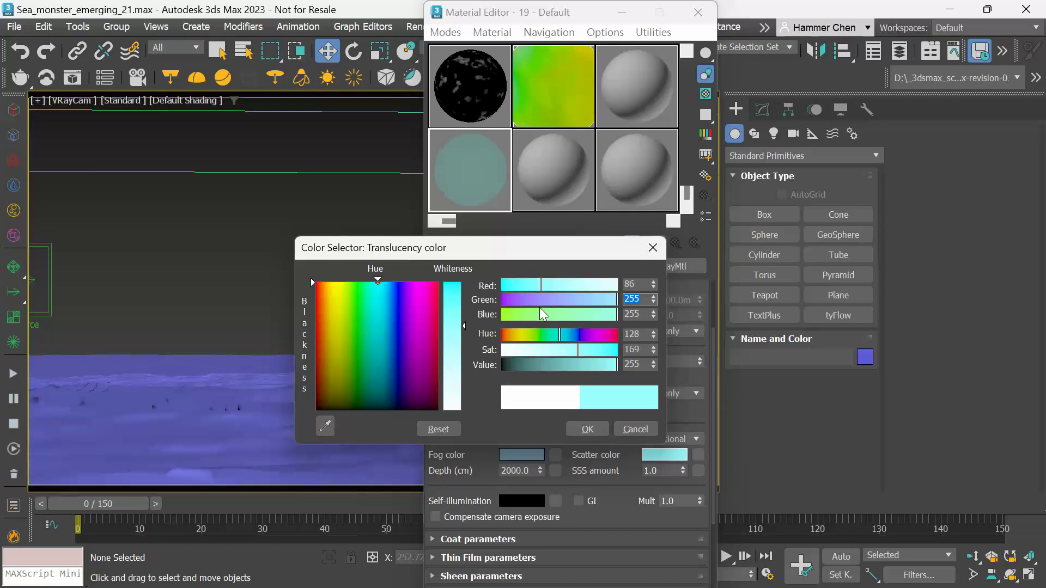
type("136")
key("Return")
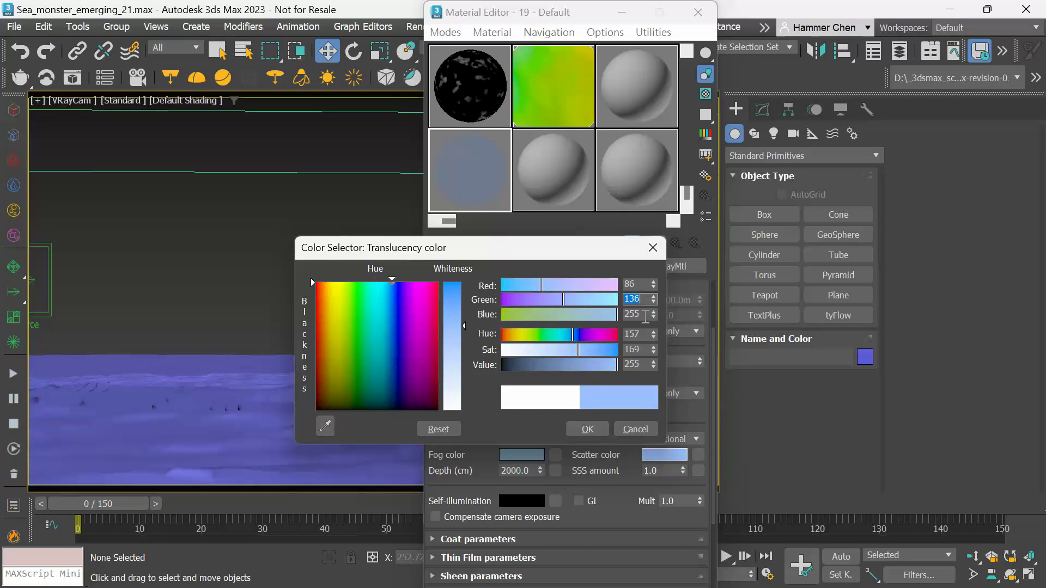
key("Tab")
type("182")
key("Return")
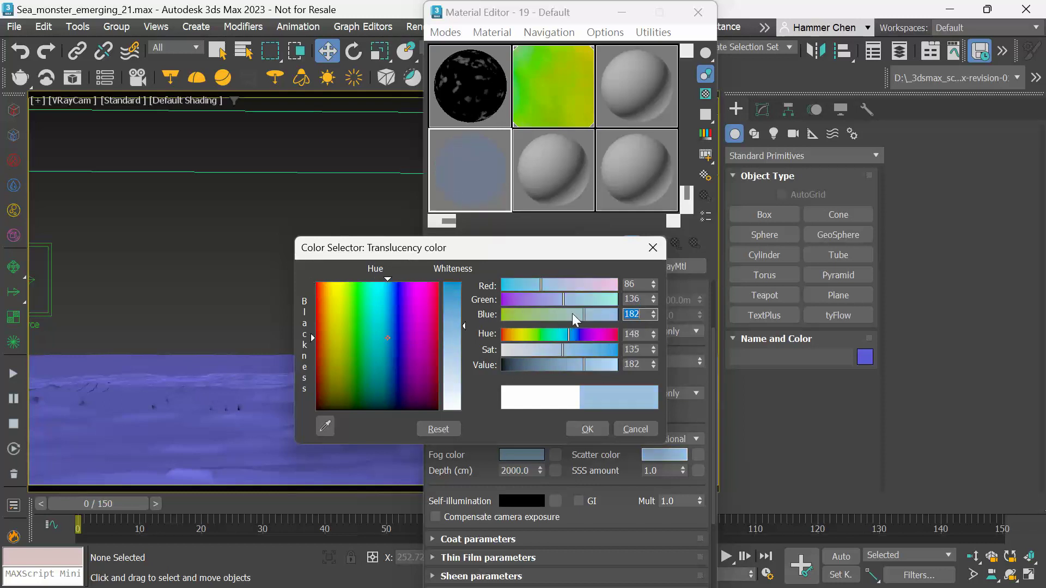
left_click(588, 429)
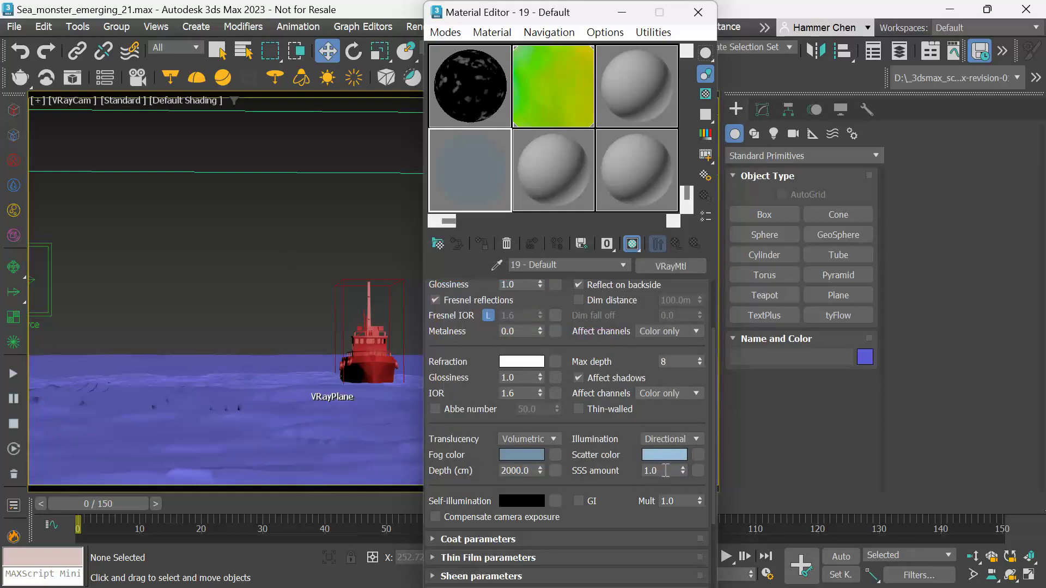
type("0.5")
key("Return")
Step: Apply the new material to the VRayPlane, restore four viewports and close the Material Editor
left_click_drag(483, 168, 278, 384)
left_click(277, 384)
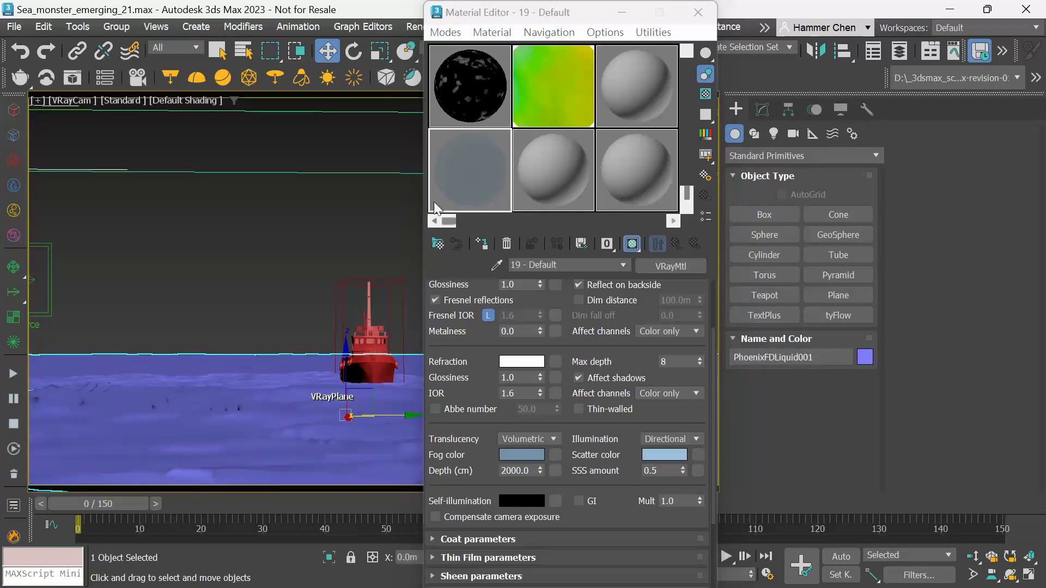
left_click(482, 244)
key("alt+w")
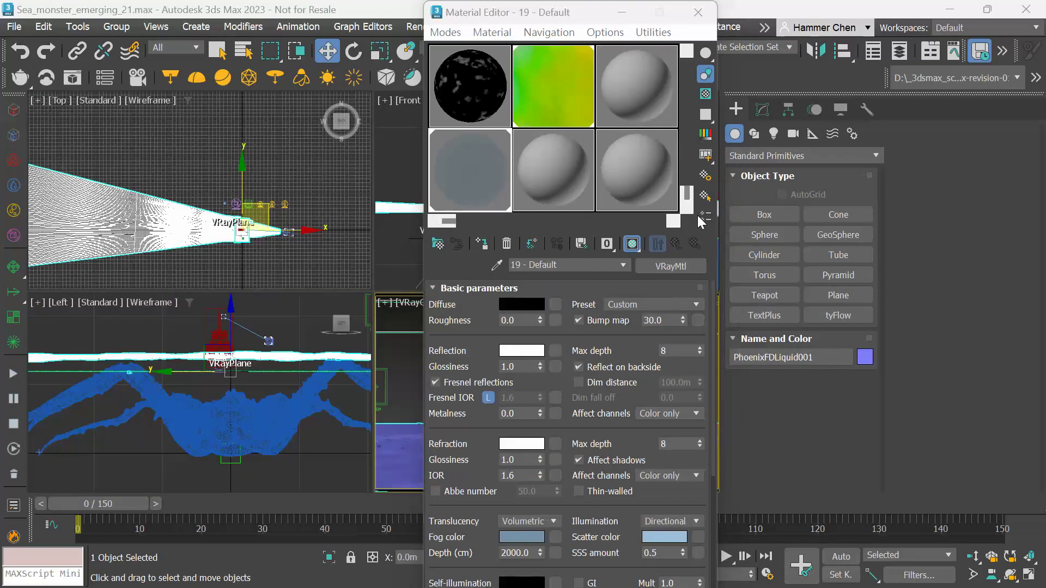
left_click(703, 20)
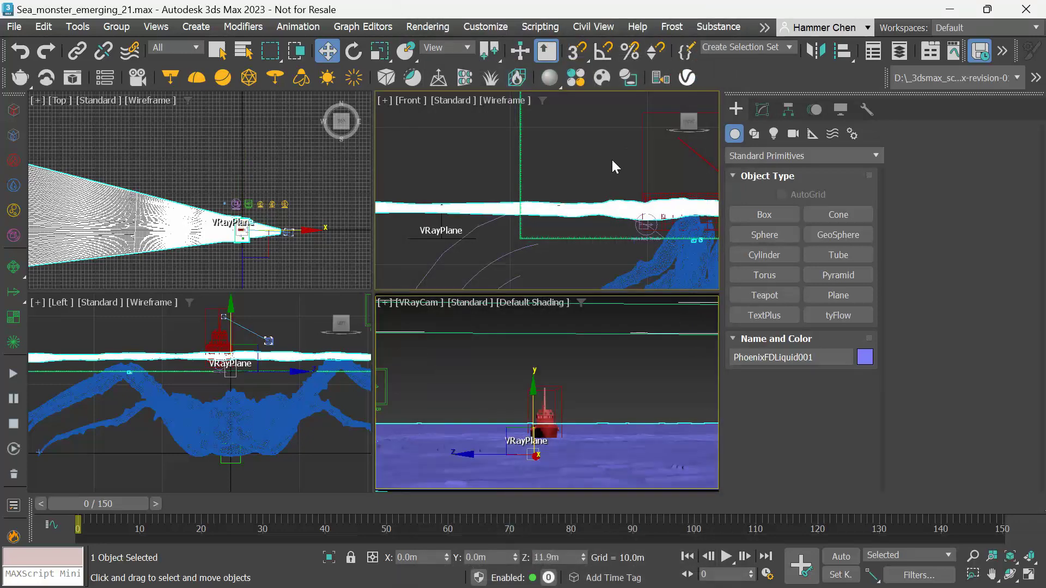
Step: Maximize the Front view, select the VRayPlane and open its Object Color dialog
left_click(1026, 575)
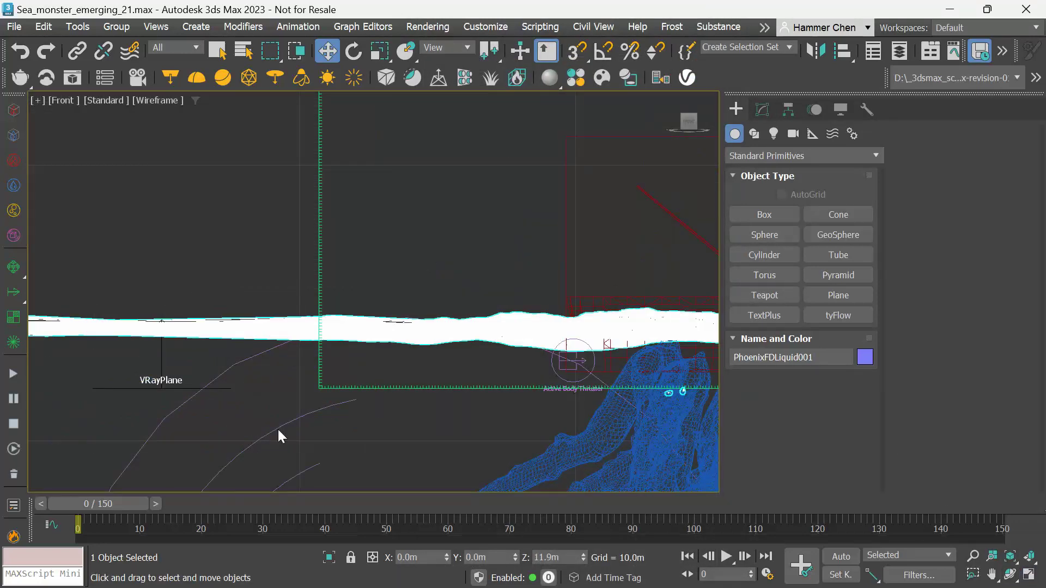
left_click(159, 380)
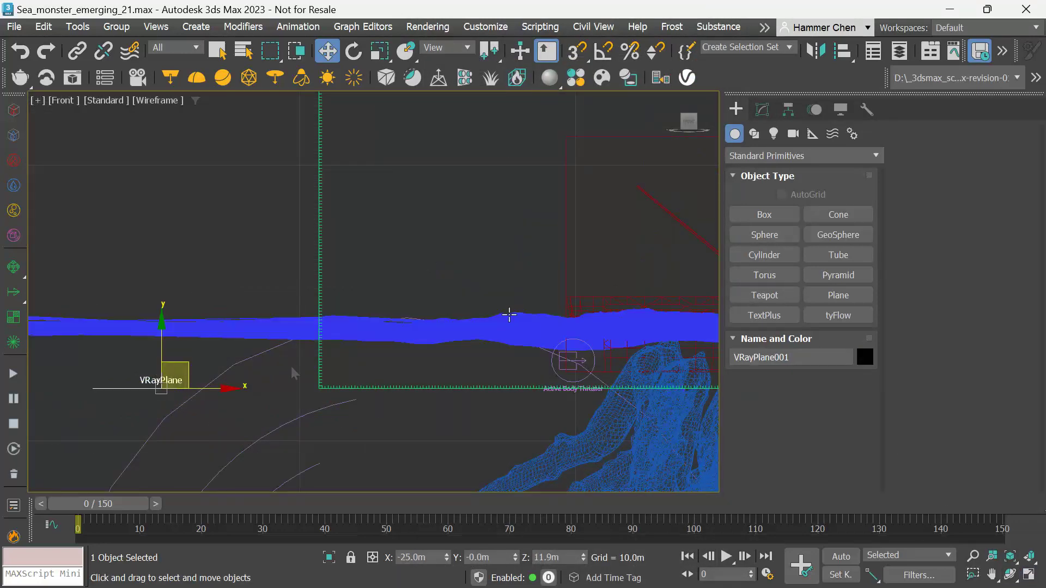
left_click(764, 109)
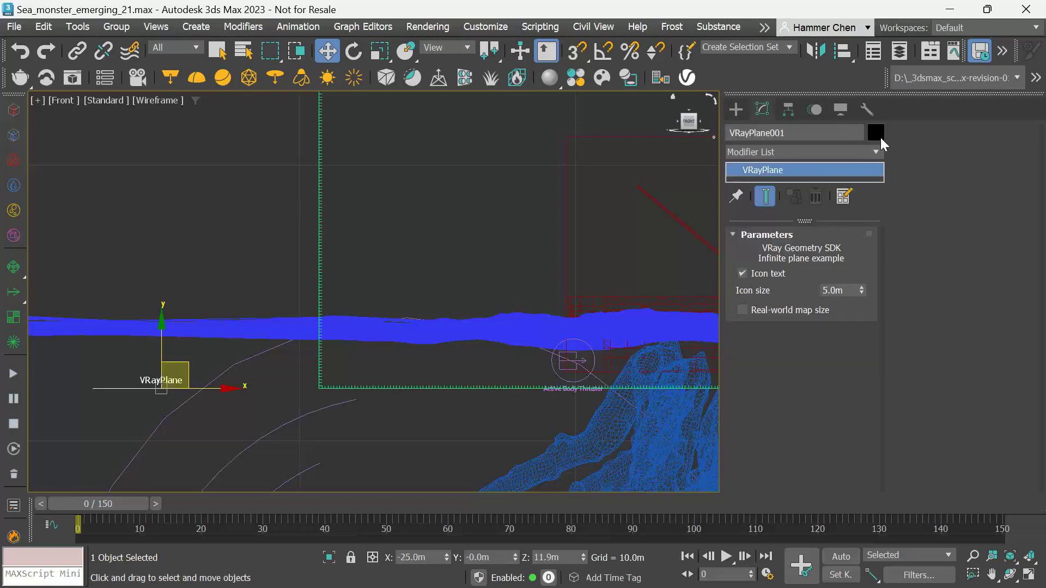
left_click(875, 133)
left_click_drag(828, 224, 590, 215)
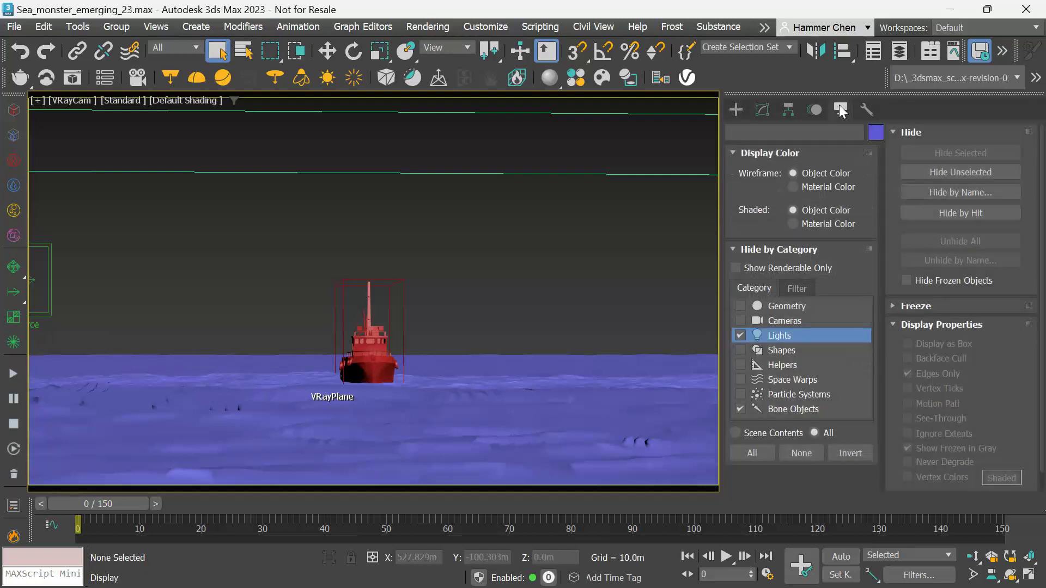
Step: Unhide lights in the viewports and select VRaySun001 to view its sun settings
left_click(739, 335)
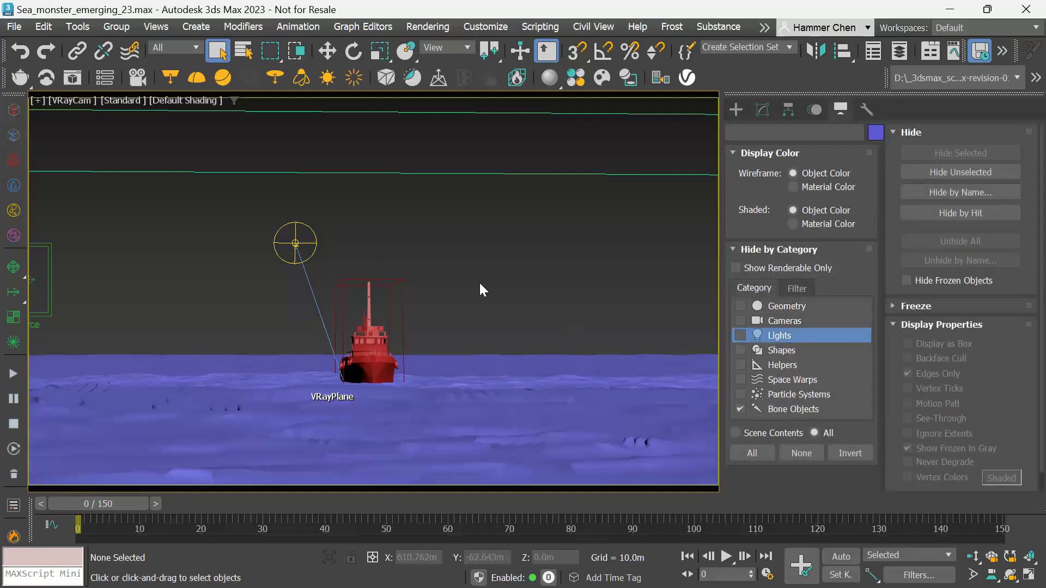
left_click(296, 242)
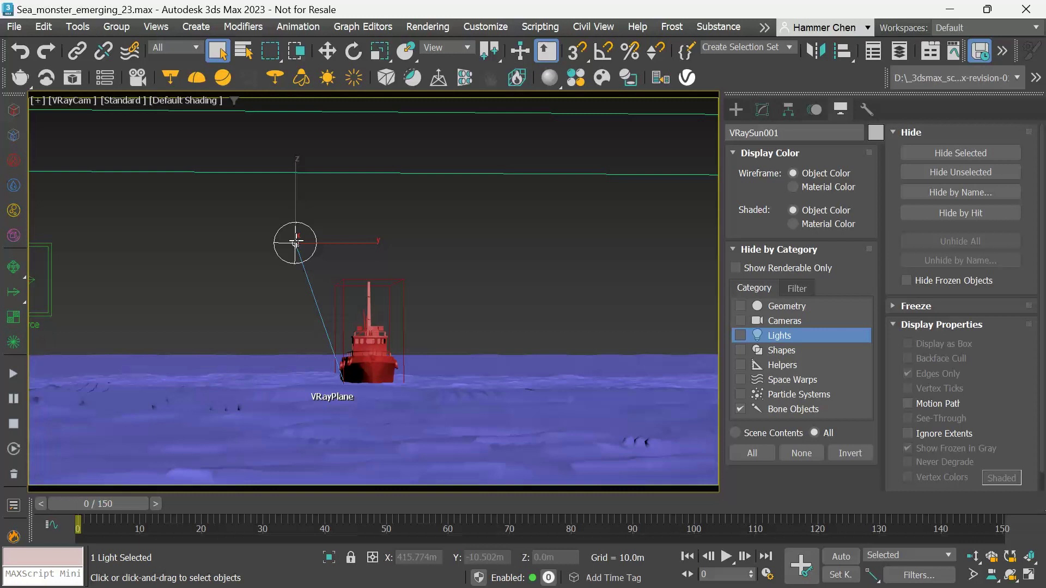
left_click(691, 325)
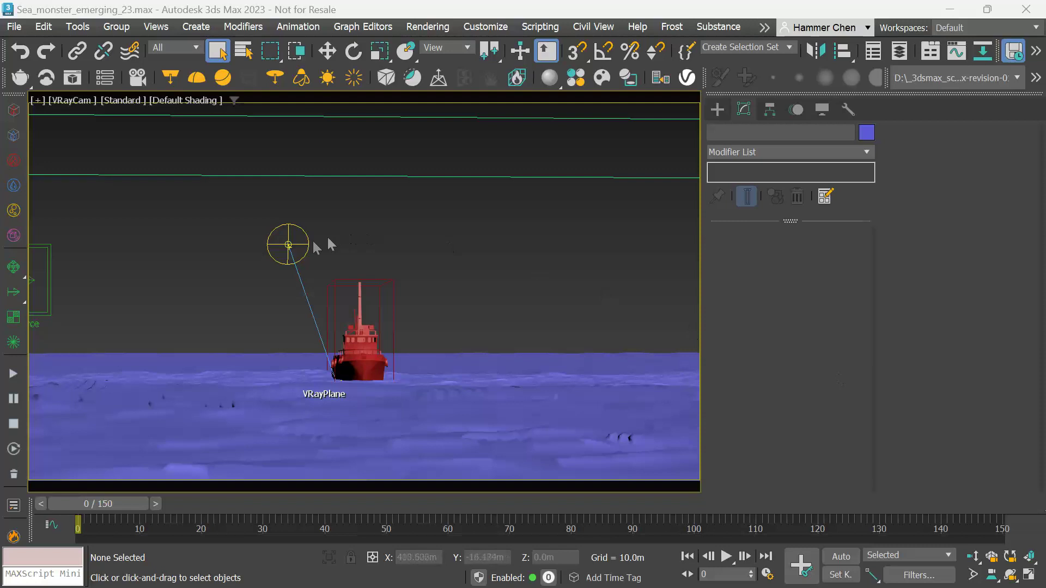
left_click(287, 246)
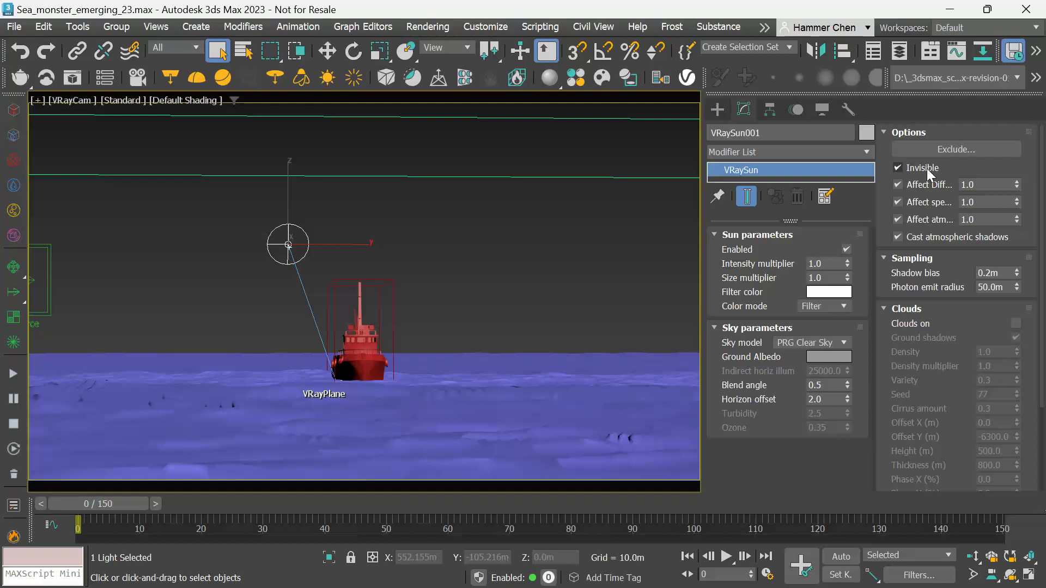
Step: Jump the timeline to frame 90
left_click(708, 575)
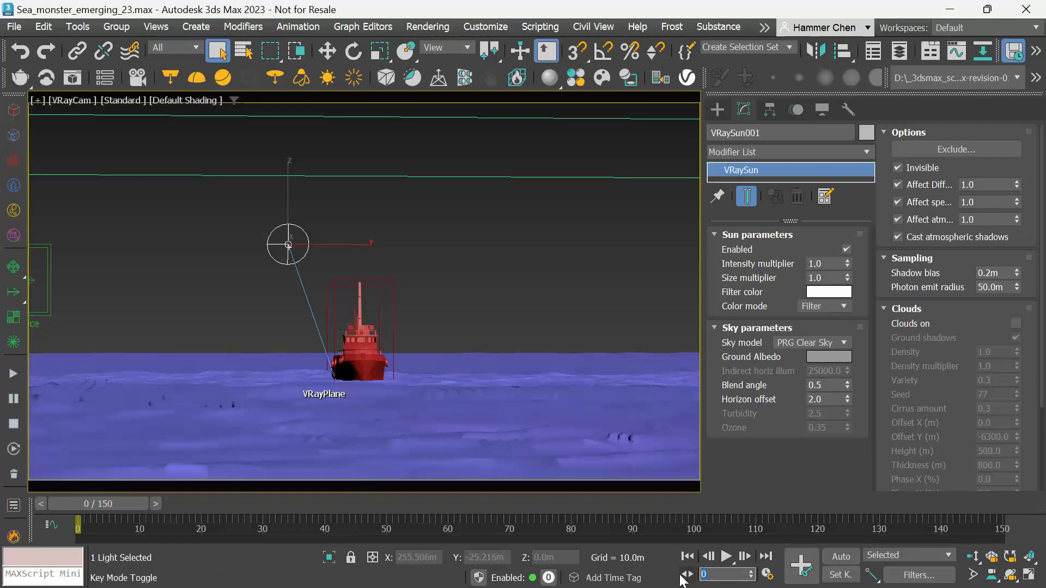
key("Return")
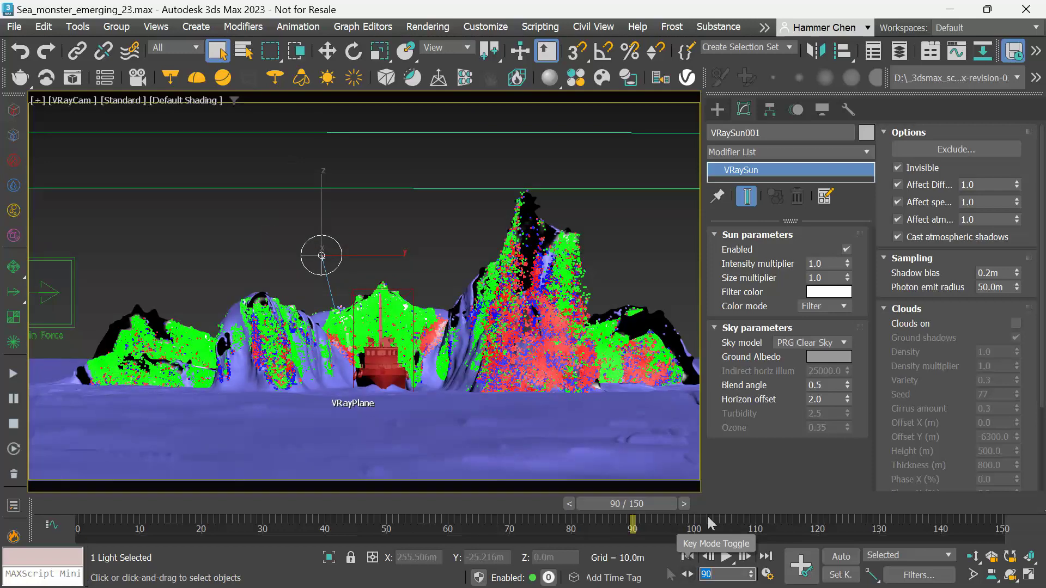
left_click(427, 27)
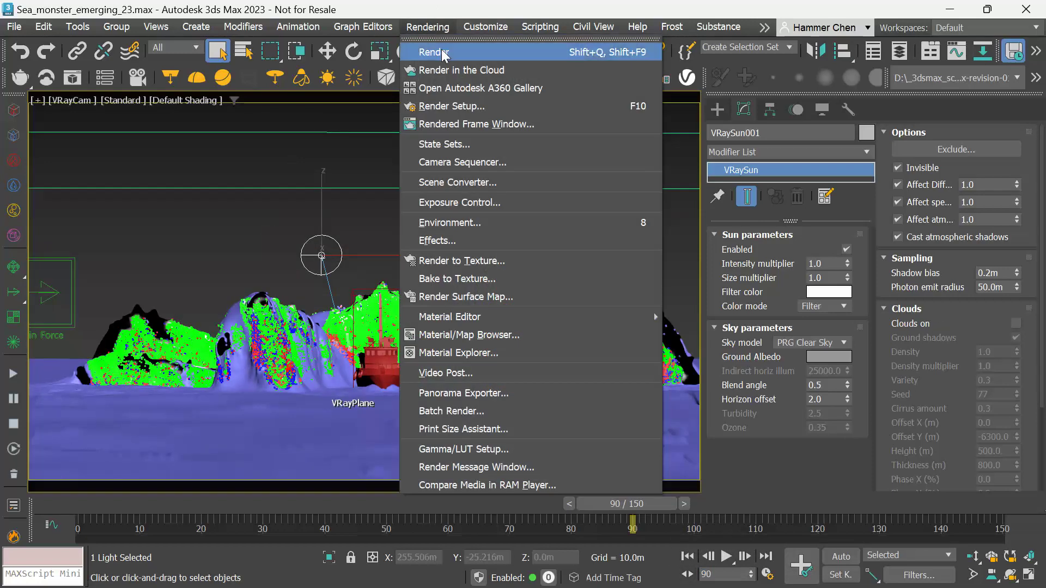
Step: Render frame 90 with V-Ray from the Rendering menu
left_click(436, 48)
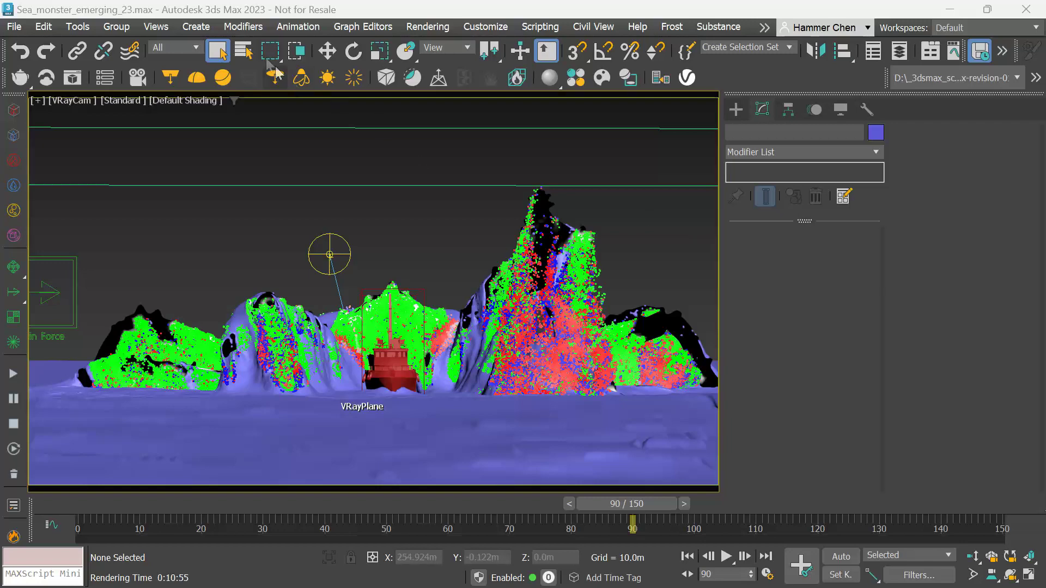
Step: Hide ParticleShader_Mist and ParticleShader_Splash in Select by Name, keeping ParticleShader_Foam visible
left_click(244, 50)
scroll(207, 132, "down", 4)
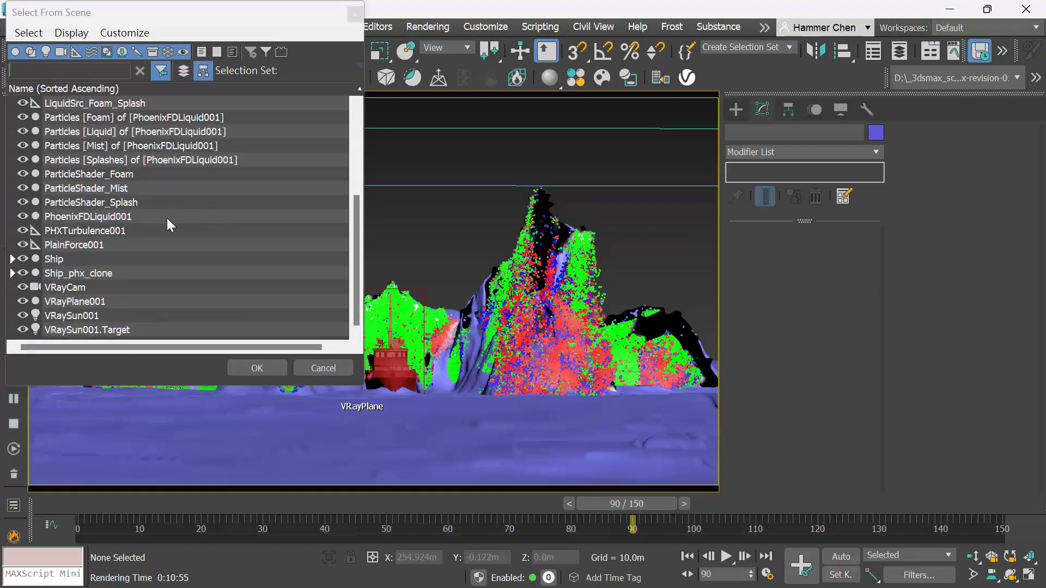
left_click(23, 174)
left_click(22, 188)
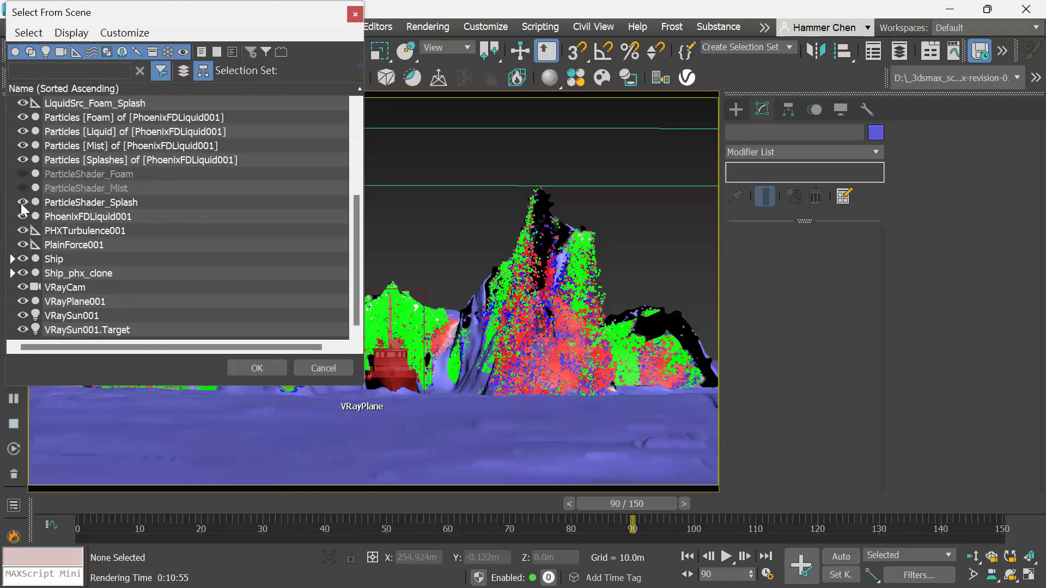
left_click(23, 202)
left_click(22, 174)
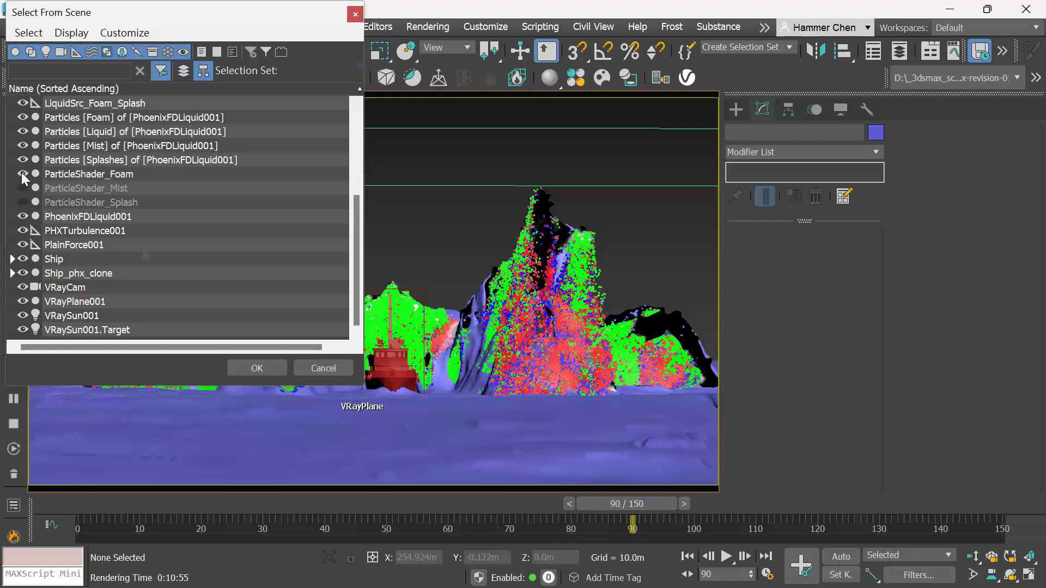
left_click(255, 366)
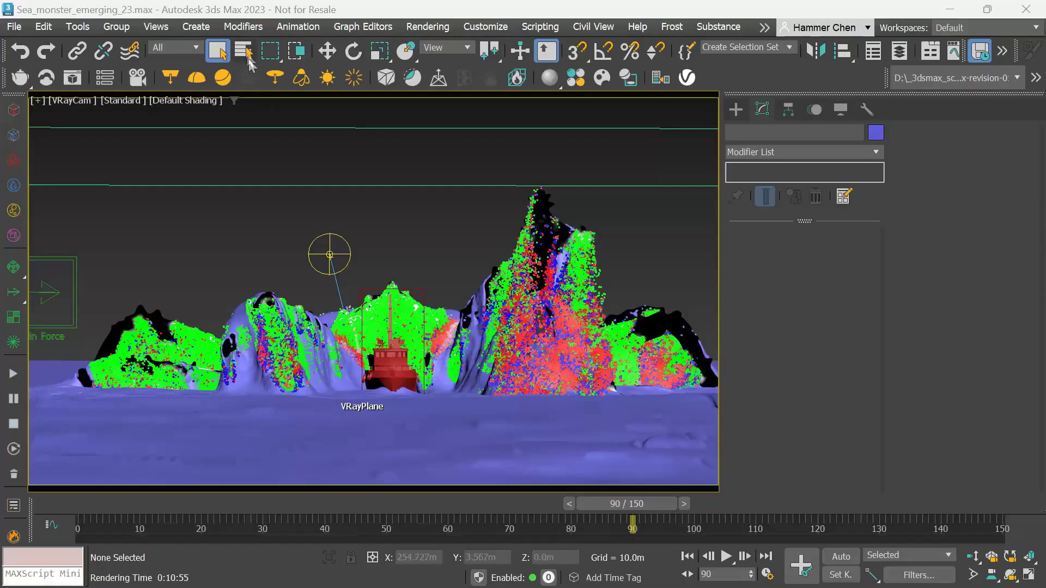
Step: Turn visibility back on for ParticleShader_Mist and ParticleShader_Splash in Select by Name
left_click(247, 55)
scroll(90, 231, "down", 3)
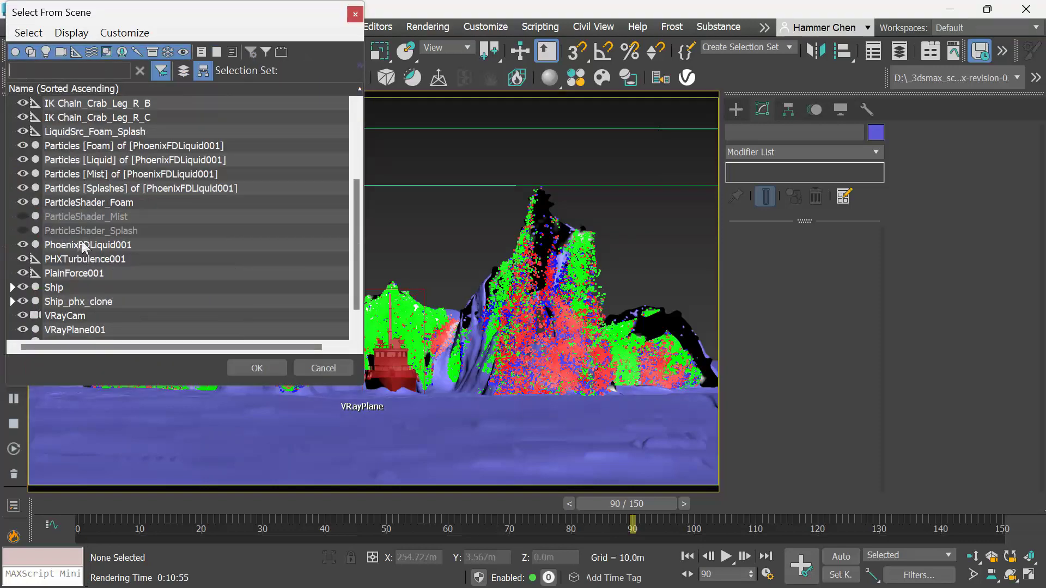
left_click(22, 216)
left_click(22, 232)
left_click(256, 368)
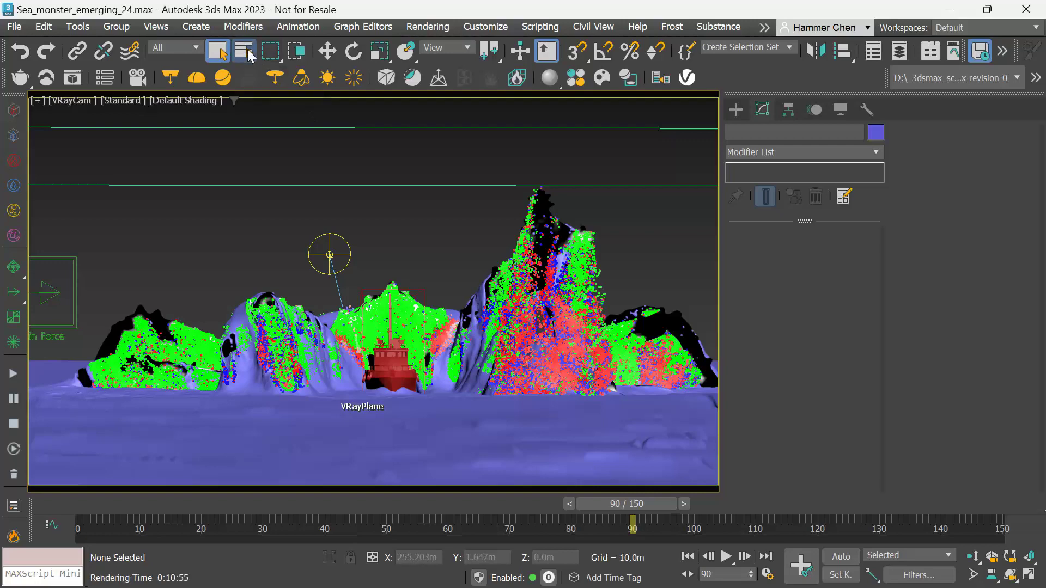
Step: Select ParticleShader_Foam and set Size Multiplier 2.5, Size Variation 0.5, Count Multiplier 3.0
left_click(247, 49)
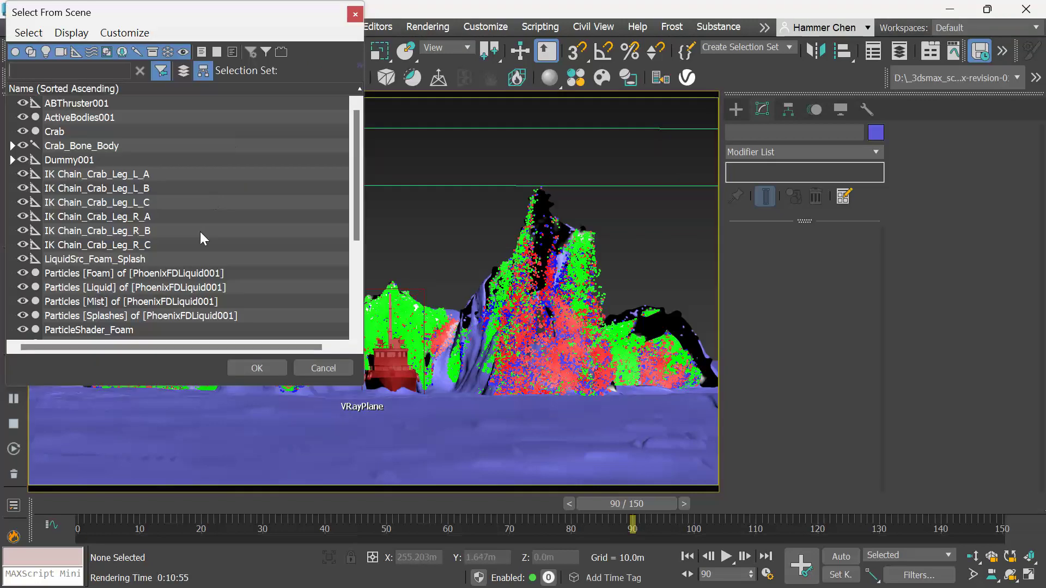
scroll(200, 235, "down", 4)
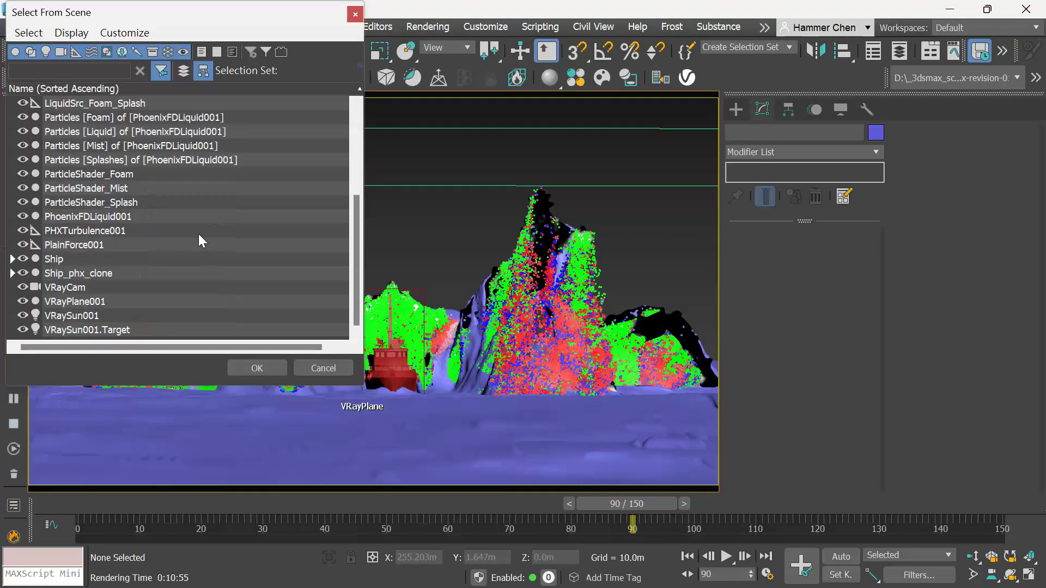
double_click(50, 172)
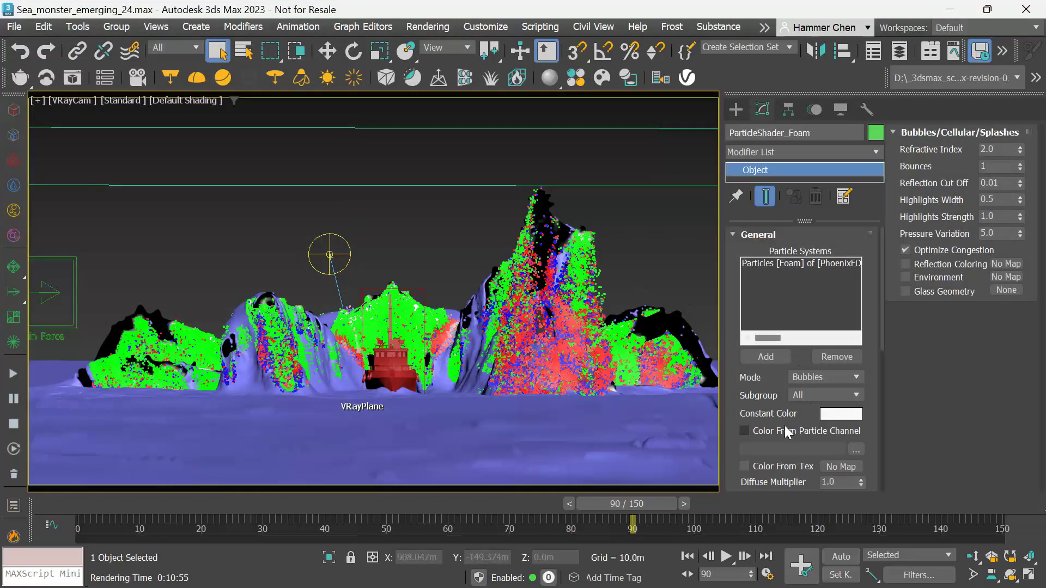
left_click_drag(796, 426, 797, 279)
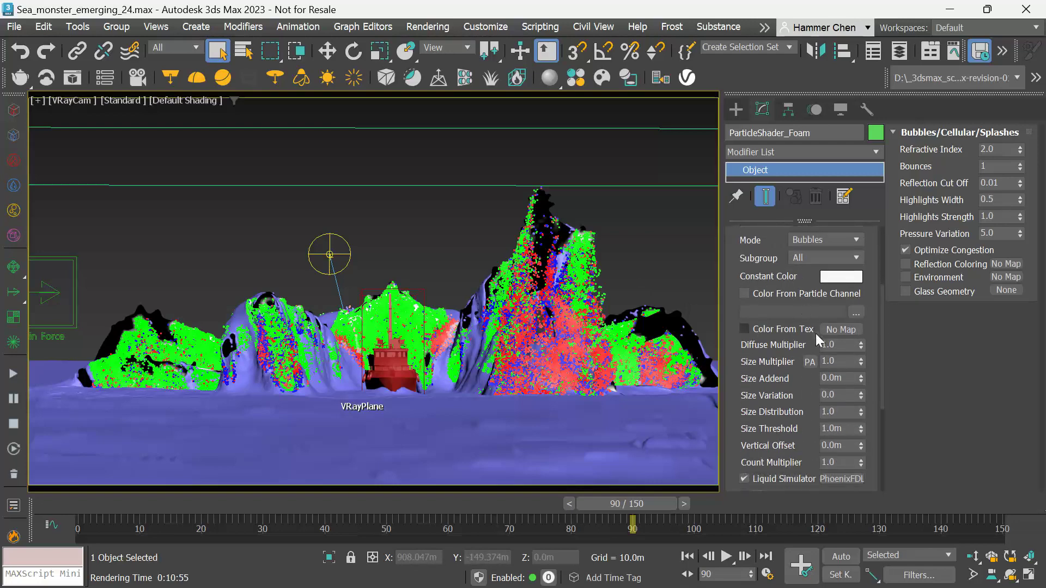
double_click(839, 362)
type("2.5")
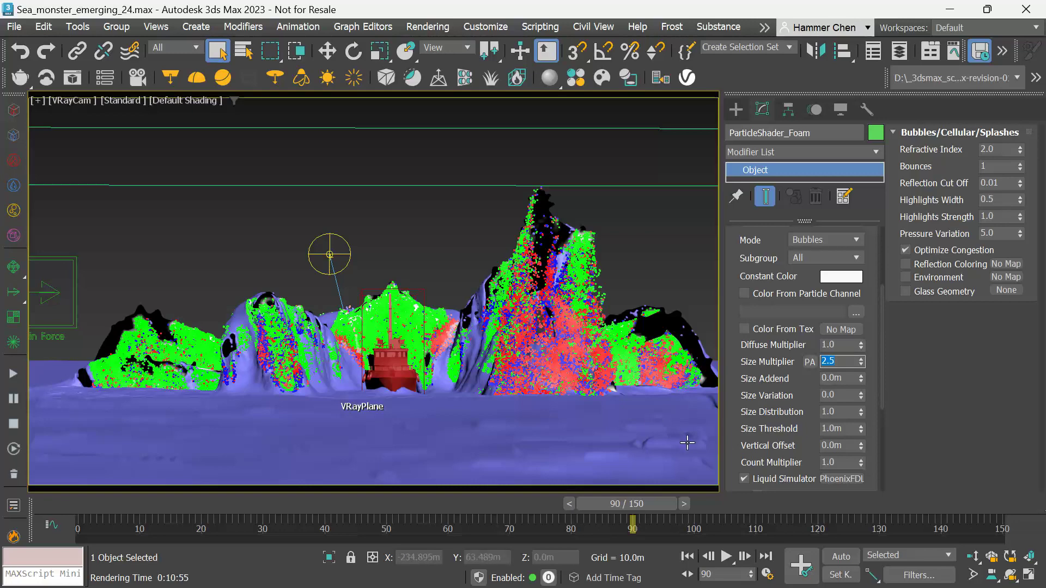
double_click(843, 395)
type("0.5")
key("Return")
double_click(846, 463)
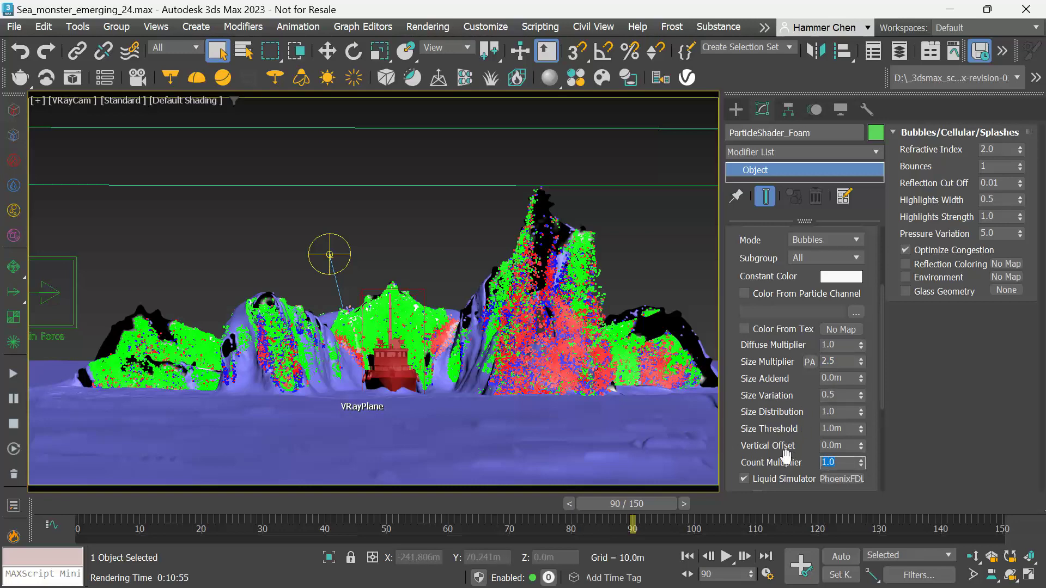
type("3")
key("Return")
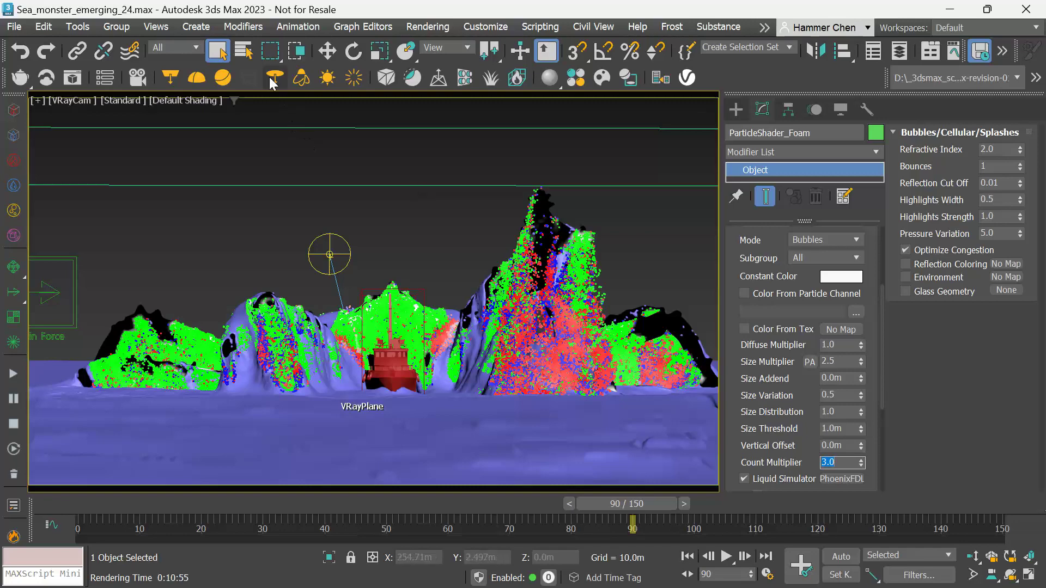
Step: Hide ParticleShader_Mist and ParticleShader_Splash in the scene object list
left_click(245, 51)
scroll(190, 243, "down", 4)
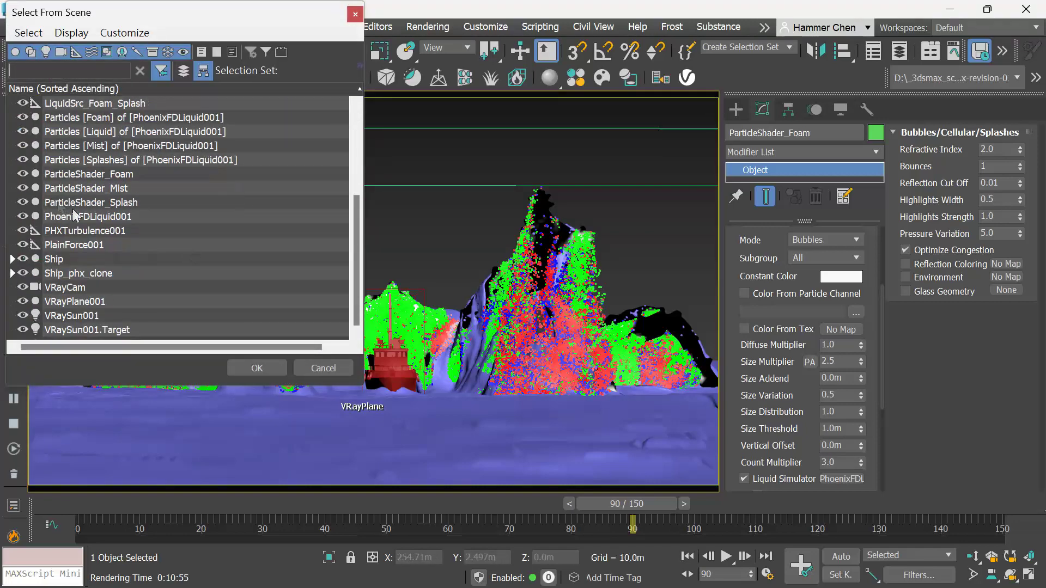
left_click(22, 188)
left_click(23, 203)
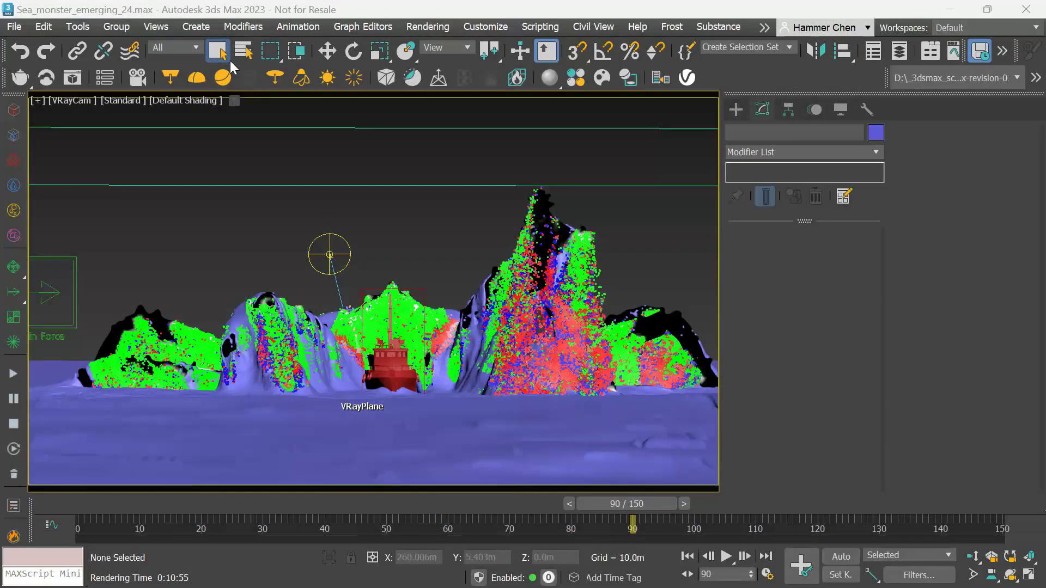
Step: Hide ParticleShader_Foam, unhide ParticleShader_Splash and select it
left_click(247, 50)
scroll(165, 238, "down", 4)
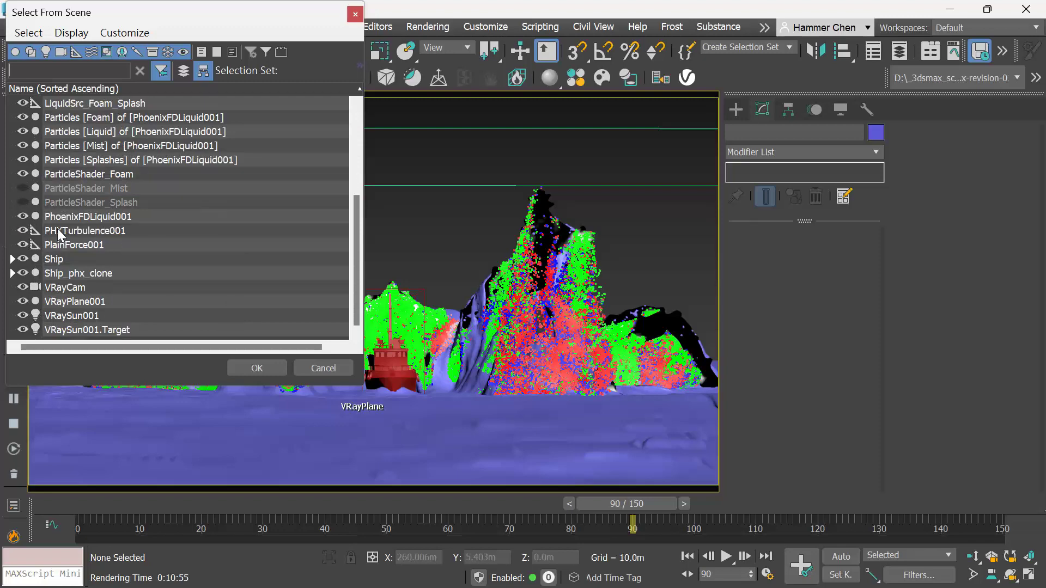
left_click(22, 175)
left_click(22, 202)
left_click(81, 204)
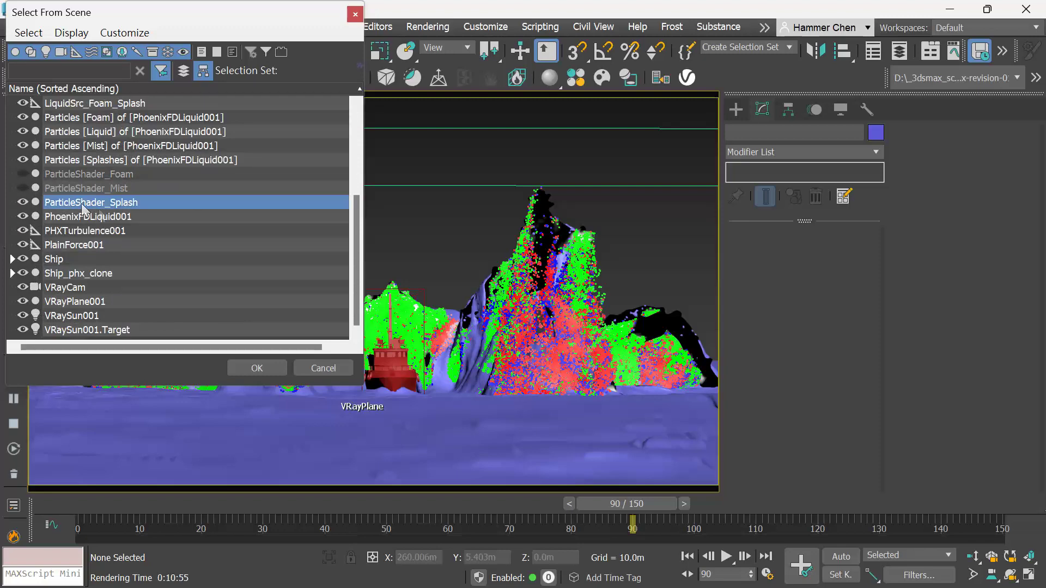
left_click(257, 370)
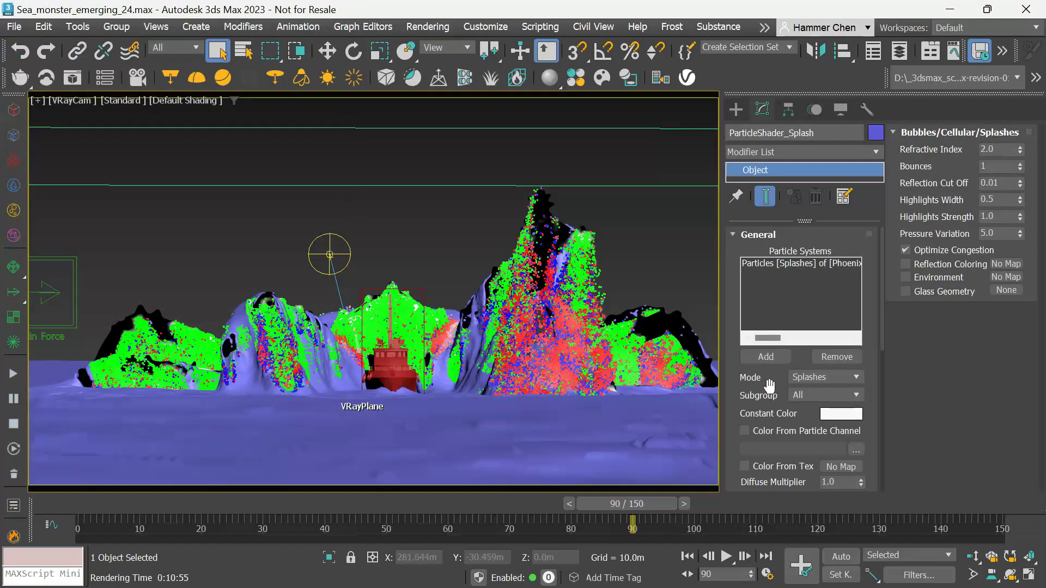
Step: Give the splash shader Size Multiplier 0.3 and Count Multiplier 5
left_click_drag(769, 385, 769, 262)
left_click_drag(848, 374, 795, 376)
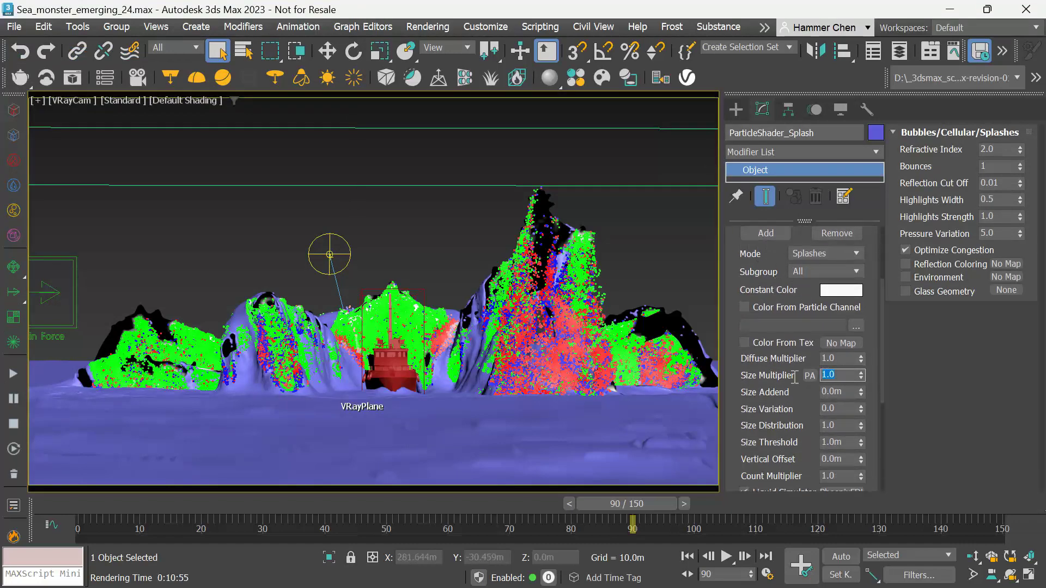
type("0.3")
key("Return")
left_click_drag(797, 443, 797, 361)
double_click(844, 390)
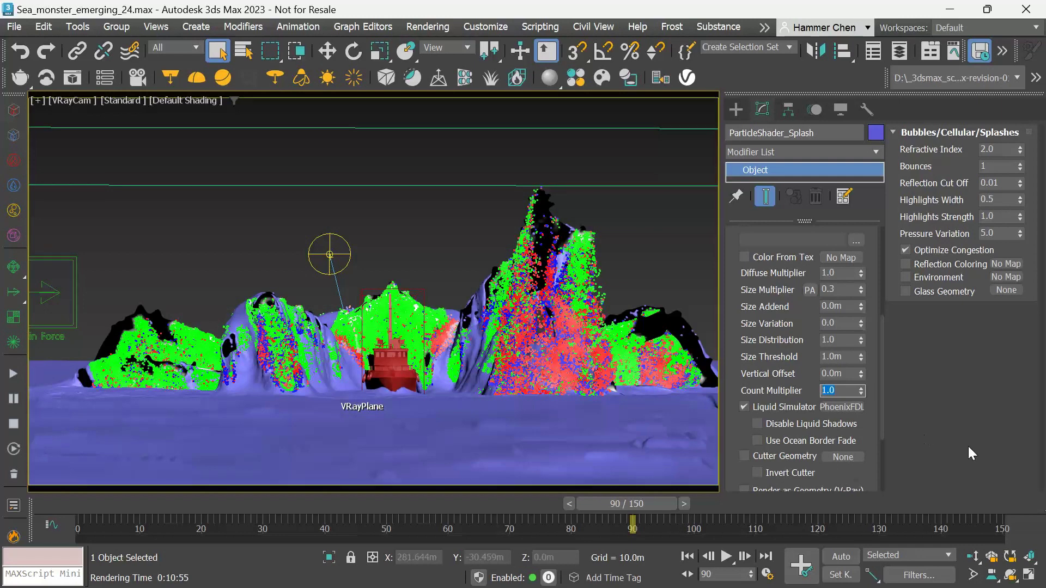
type("5")
key("Return")
Step: Set the splash shader's Motion Blur to Force On with multiplier 2.0
left_click_drag(774, 356, 783, 243)
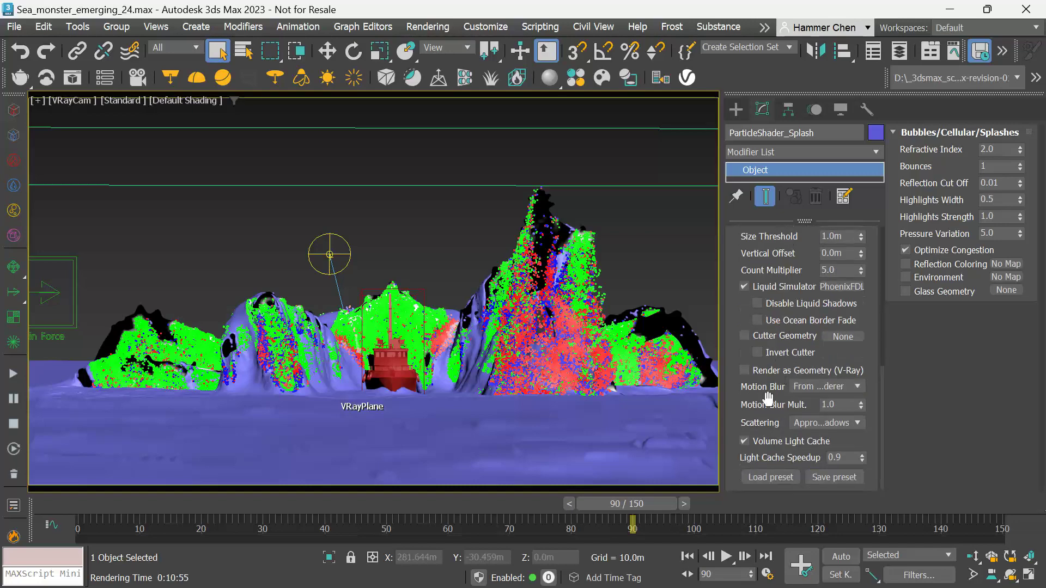
left_click(854, 387)
left_click(848, 408)
left_click_drag(836, 405, 805, 401)
type("2.0")
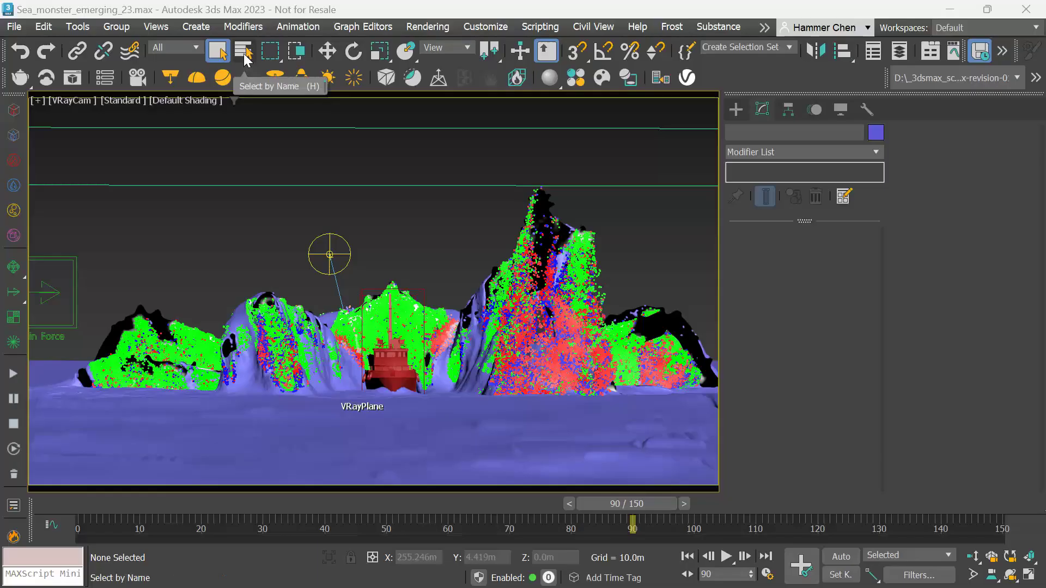
Step: Hide ParticleShader_Splash, then unhide and select ParticleShader_Mist
left_click(244, 54)
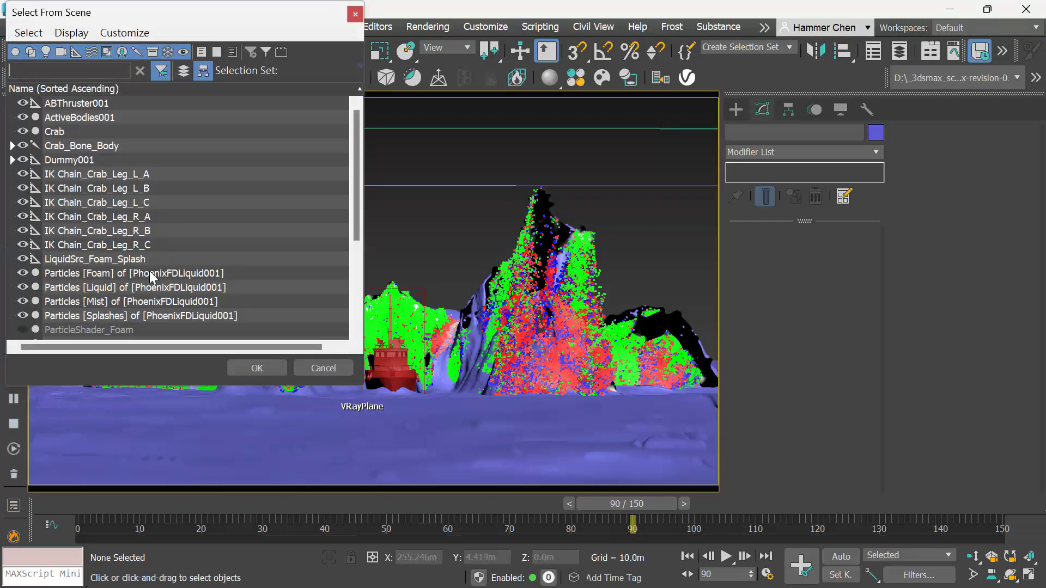
scroll(150, 277, "down", 3)
left_click(24, 230)
left_click(22, 216)
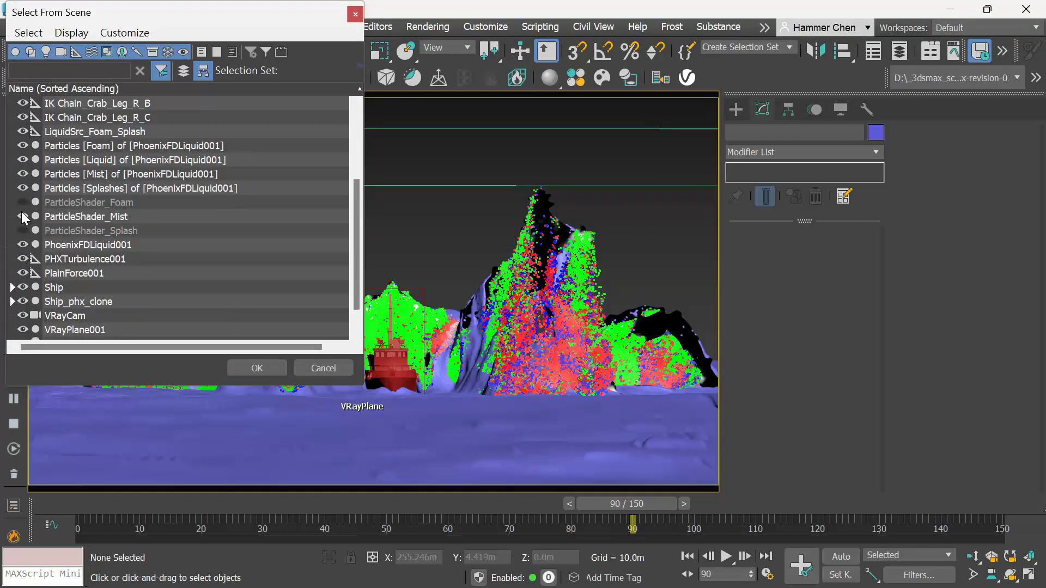
left_click(90, 217)
left_click(251, 364)
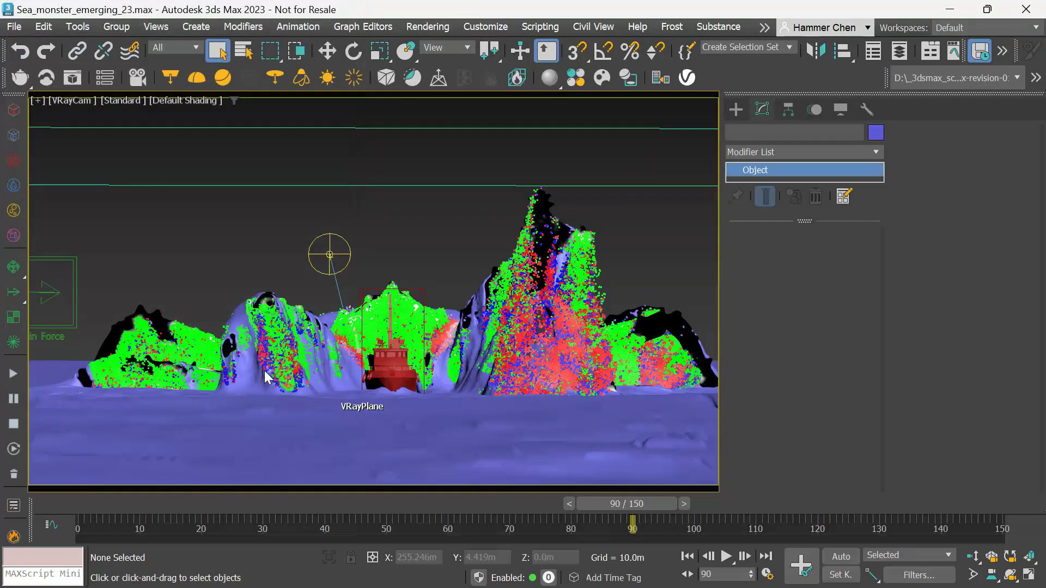
Step: Set the mist's Fog Voxel Size to 0.1m and Fog Density to 1.0
left_click(1002, 150)
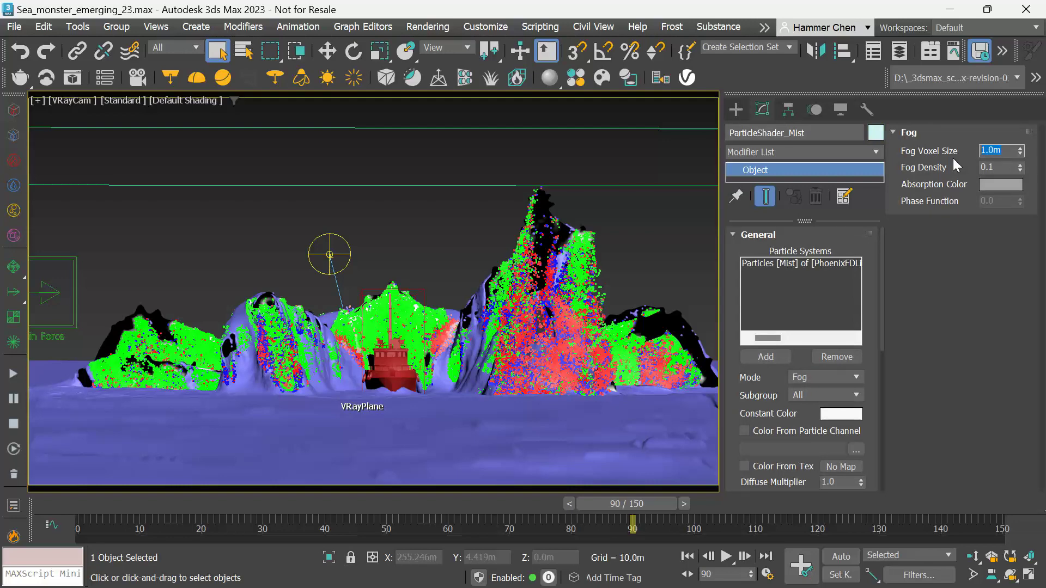
type("0.1")
key("Return")
double_click(1002, 166)
type("1")
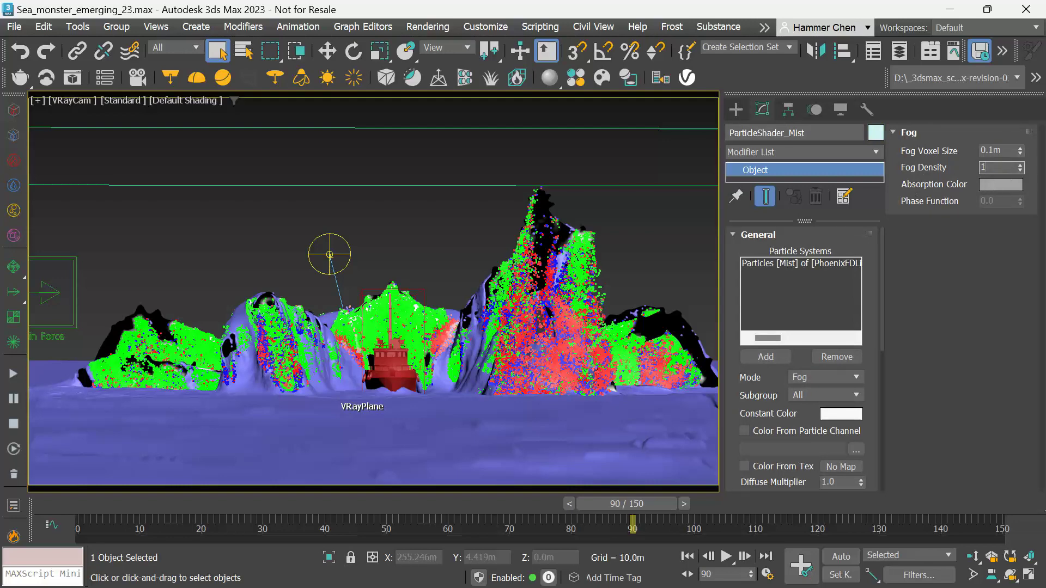
key("Return")
Step: Change the mist's Absorption Color blue component to 72
left_click(989, 186)
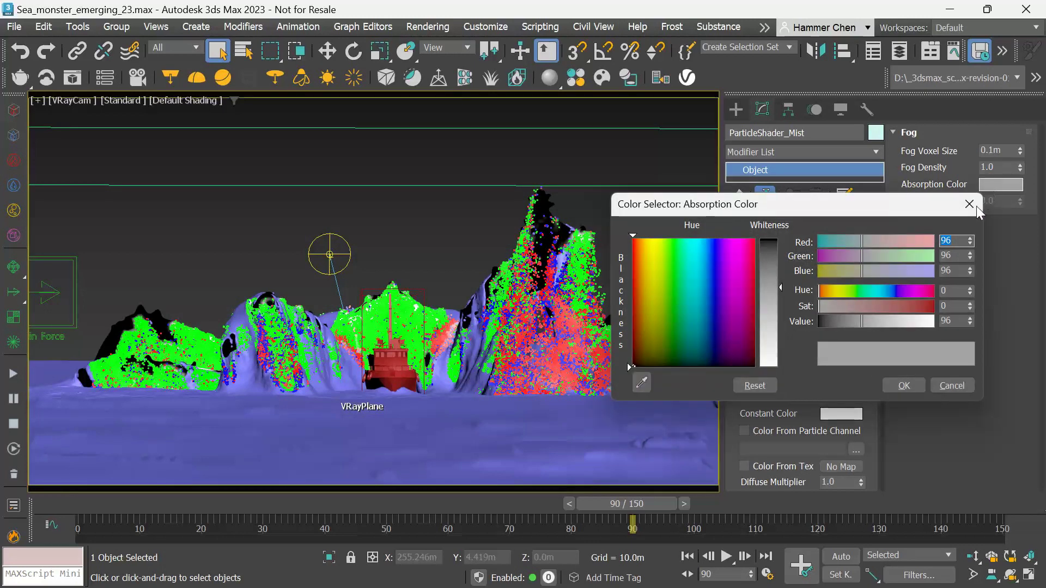
double_click(956, 271)
type("72")
left_click(903, 387)
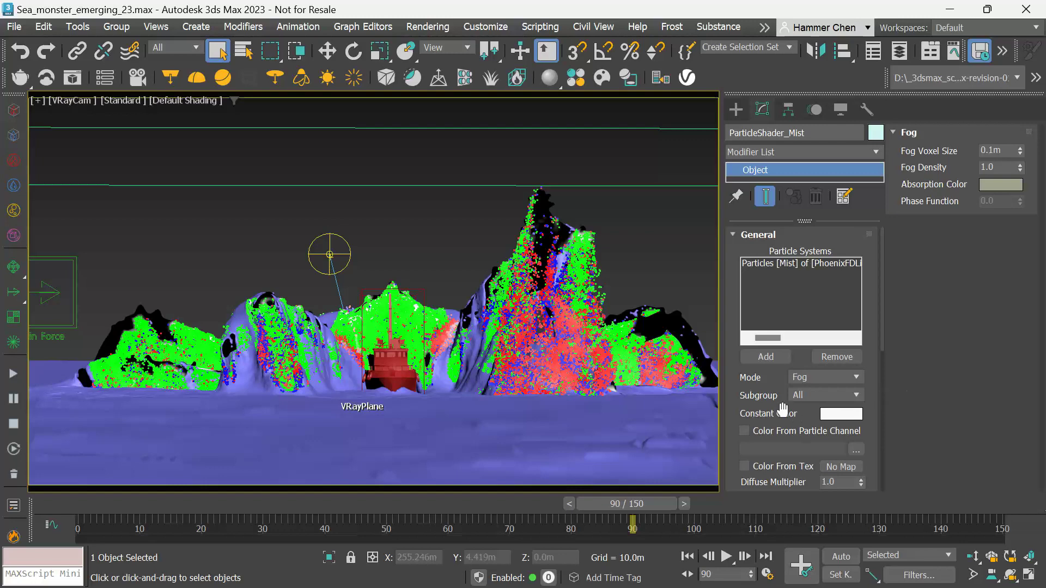
Step: Switch the mist's Scattering to Ray-traced and set Phase Function to 0.7
scroll(785, 346, "down", 5)
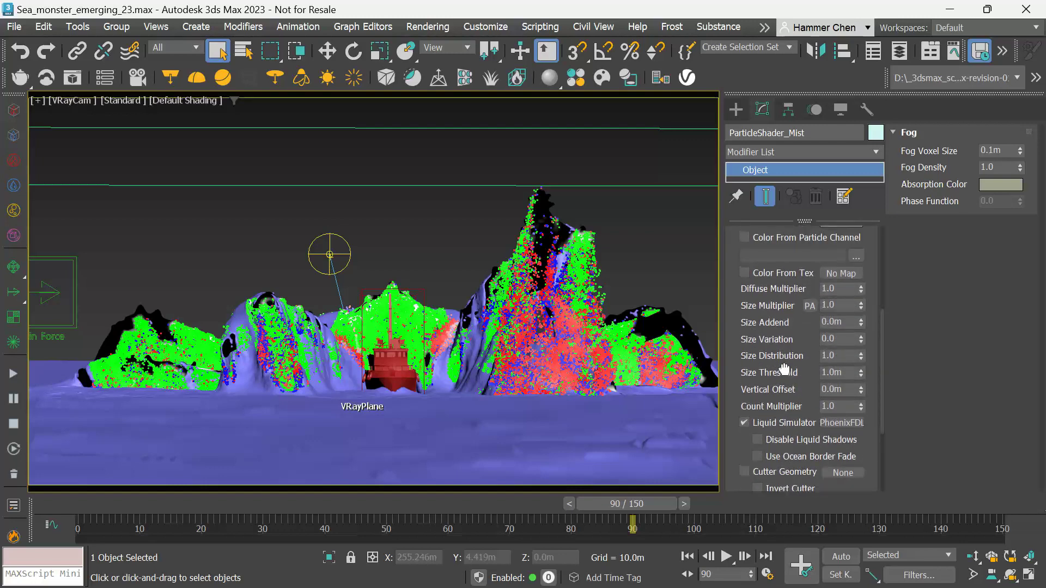
scroll(784, 348, "down", 3)
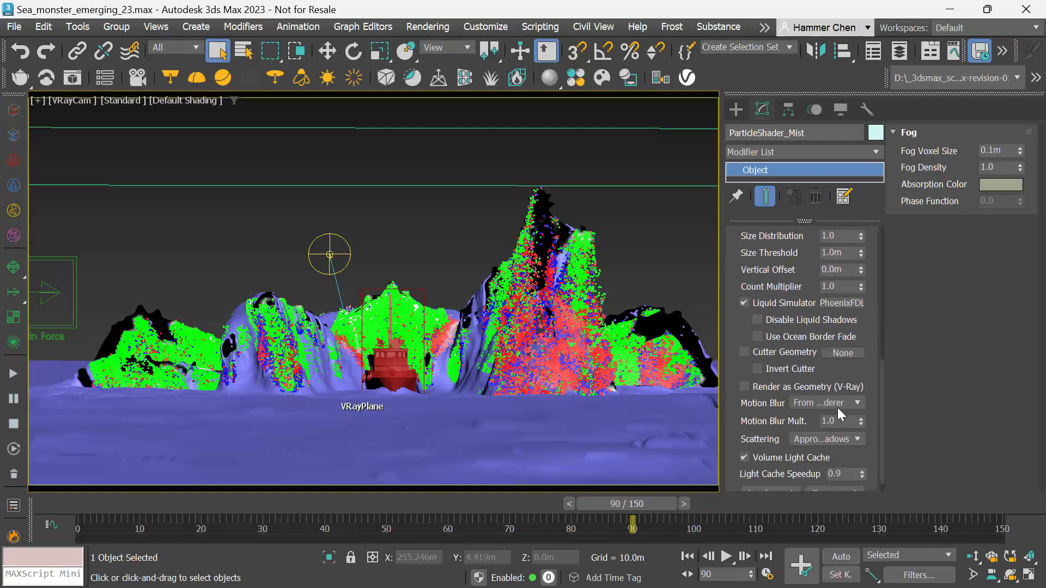
left_click(857, 438)
left_click(857, 446)
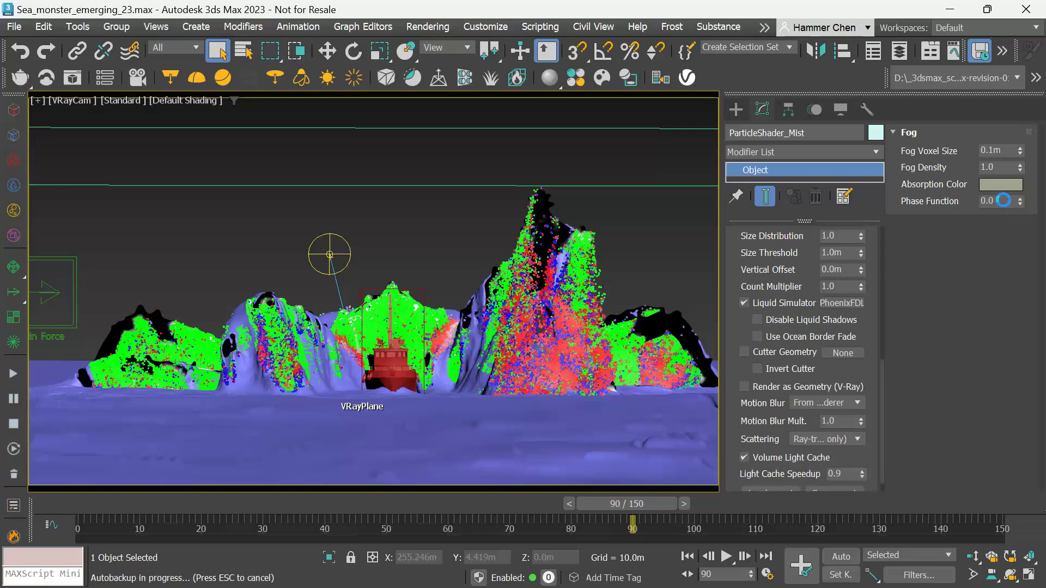
double_click(1001, 201)
type("0.7")
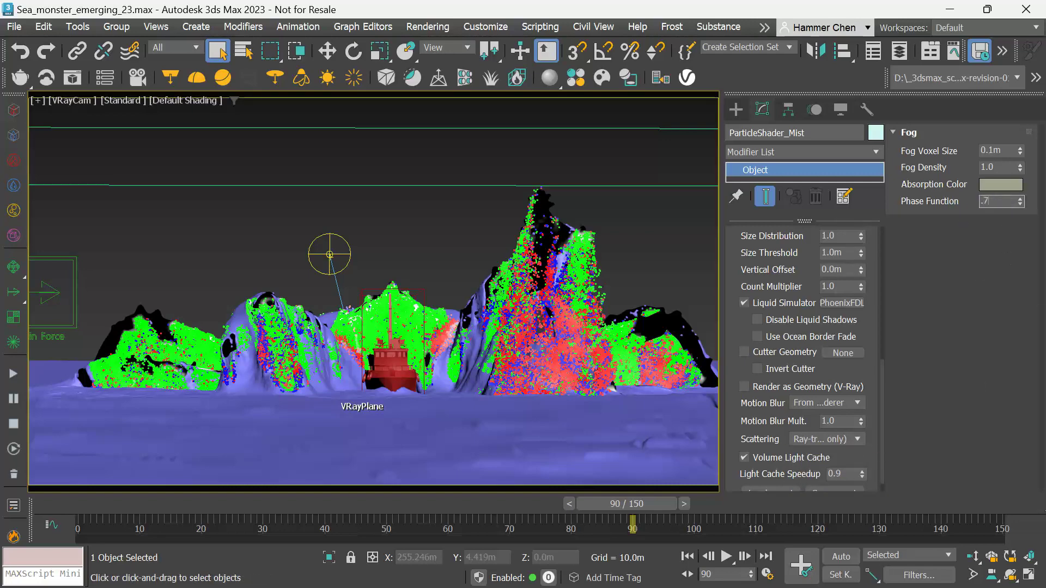
key("Return")
Step: Force motion blur on for the mist with Motion Blur Mult. 4.0
scroll(808, 381, "down", 1)
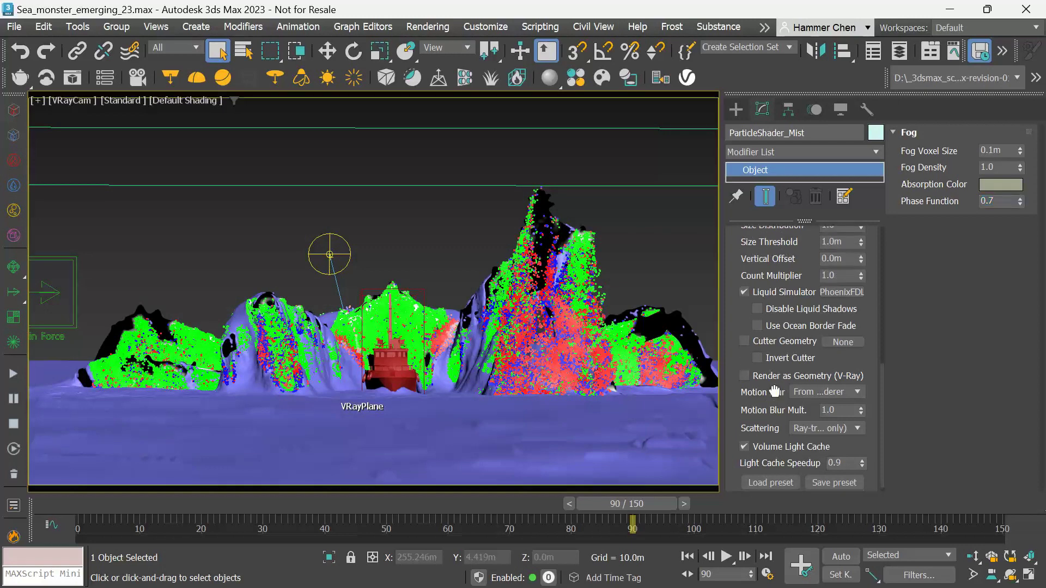
left_click(808, 385)
left_click(808, 409)
left_click(842, 404)
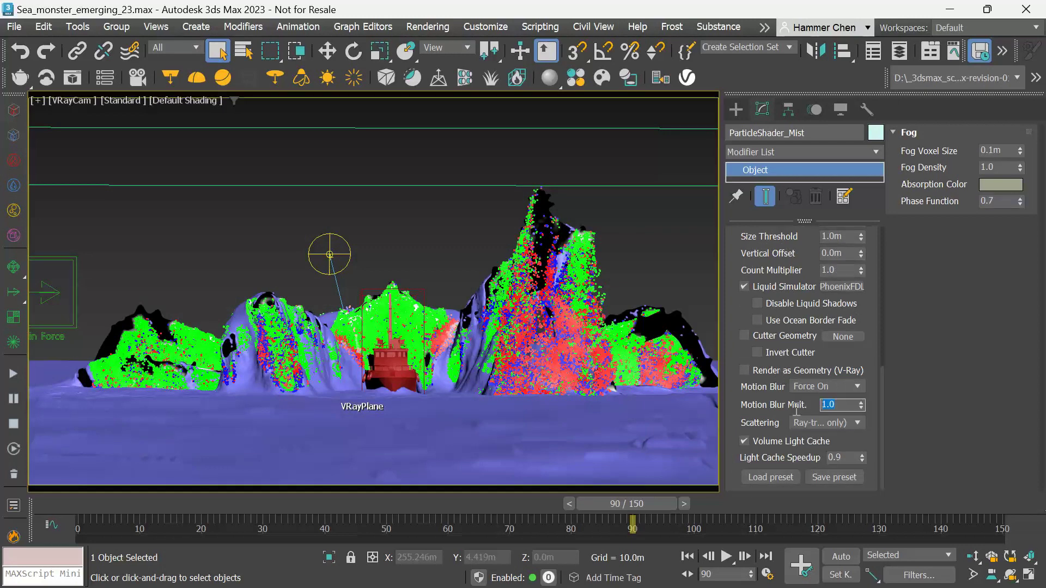
type("4")
key("Return")
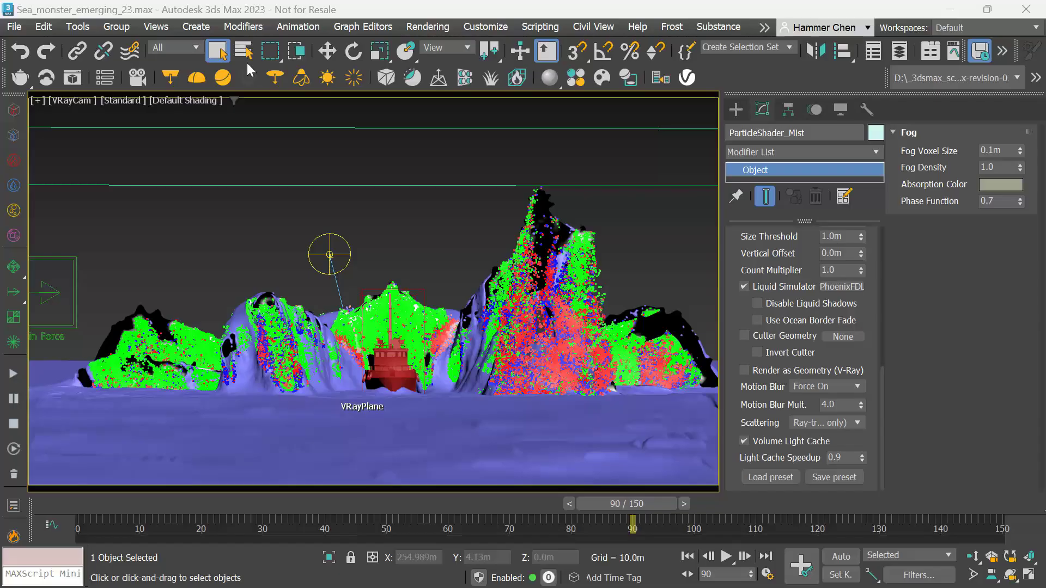
left_click(241, 54)
Step: Unhide ParticleShader_Splash so all three particle shaders are visible again
scroll(186, 242, "down", 3)
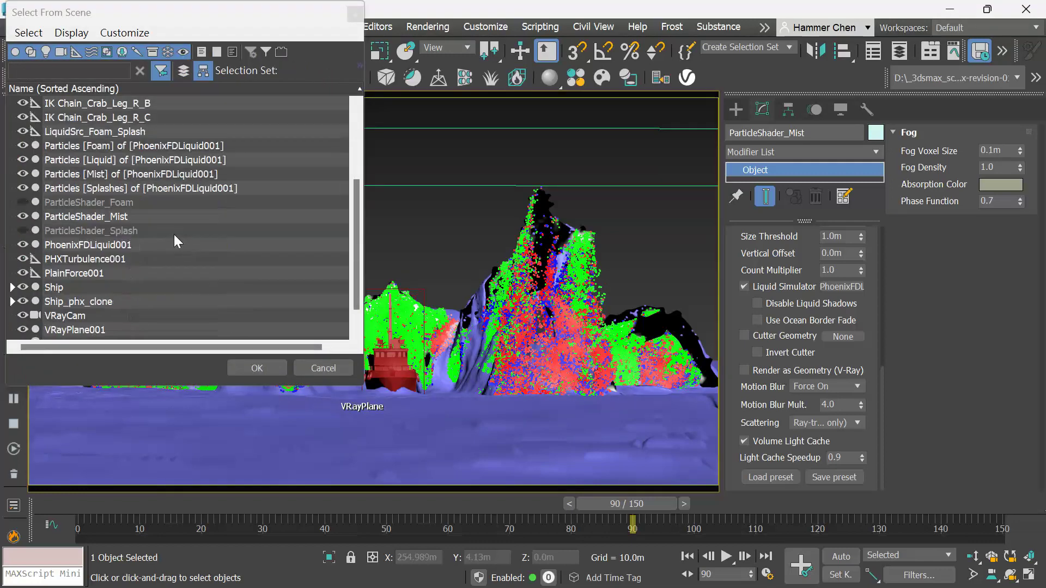
left_click(22, 231)
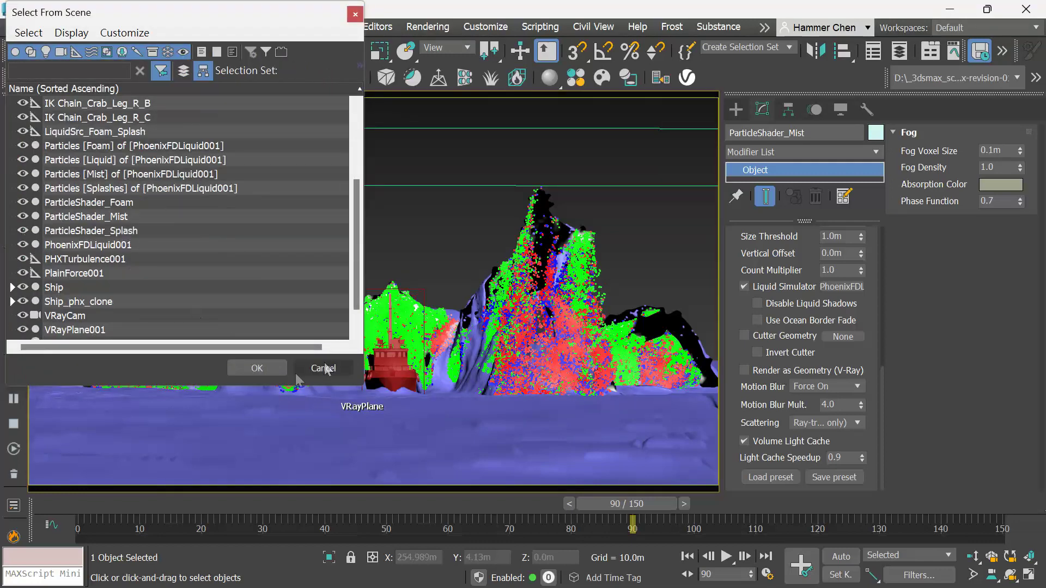
left_click(267, 371)
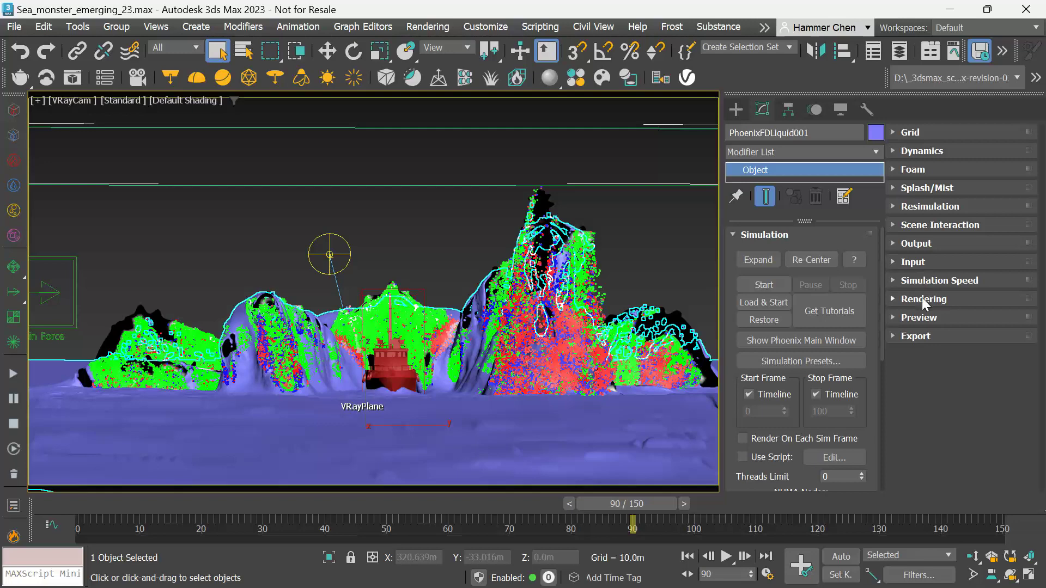
Step: In the liquid simulator's Rendering rollout, set Ocean Subdivs 6 and Off-Screen Margin 10
left_click(922, 299)
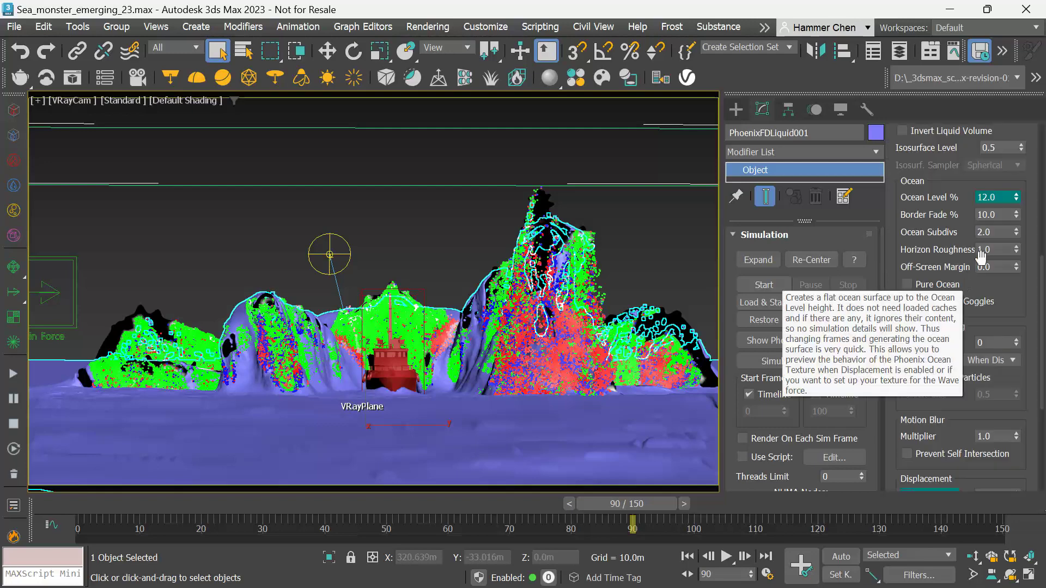
left_click(997, 238)
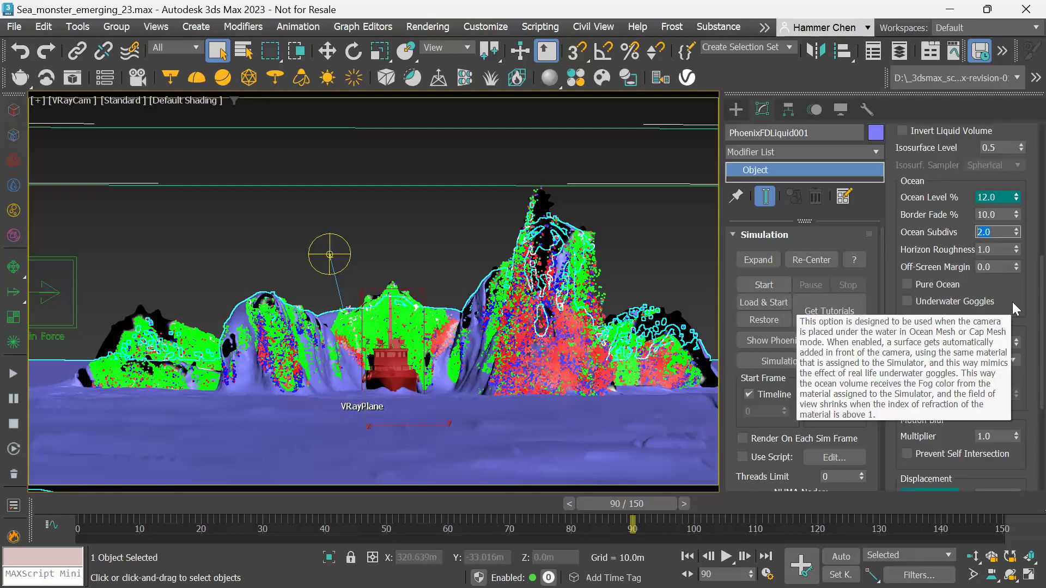
type("6")
key("Return")
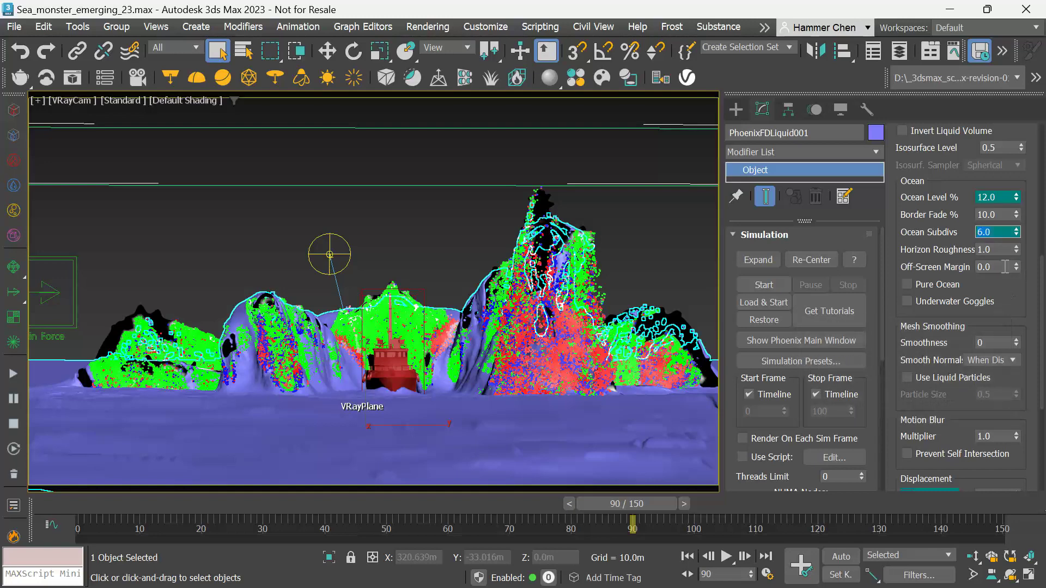
left_click(997, 267)
type("10")
key("Return")
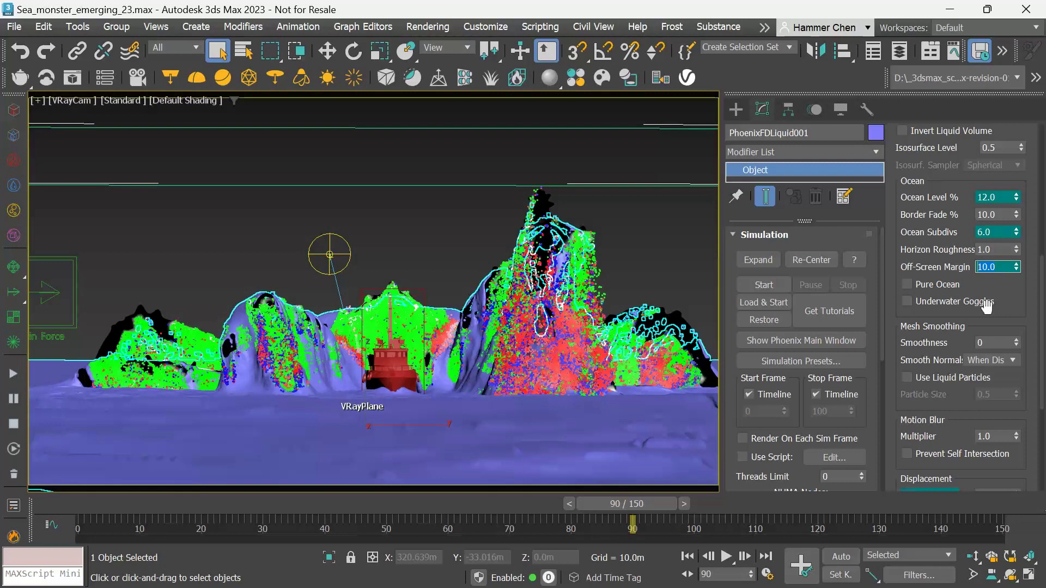
Step: Select ParticleShader_Mist and turn off its Volume Light Cache
left_click(662, 244)
left_click(252, 53)
scroll(198, 247, "down", 5)
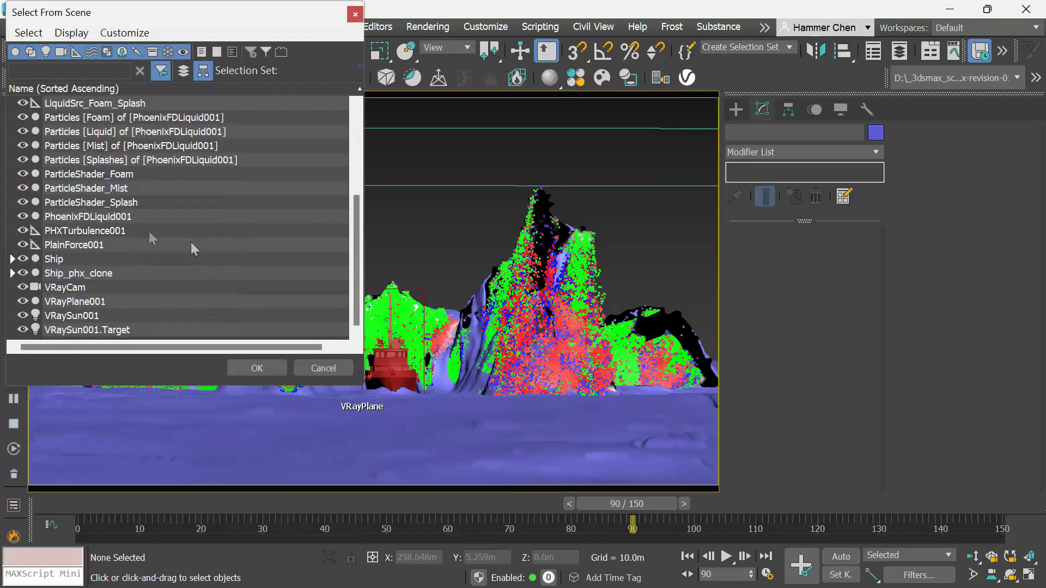
double_click(120, 191)
scroll(790, 379, "down", 5)
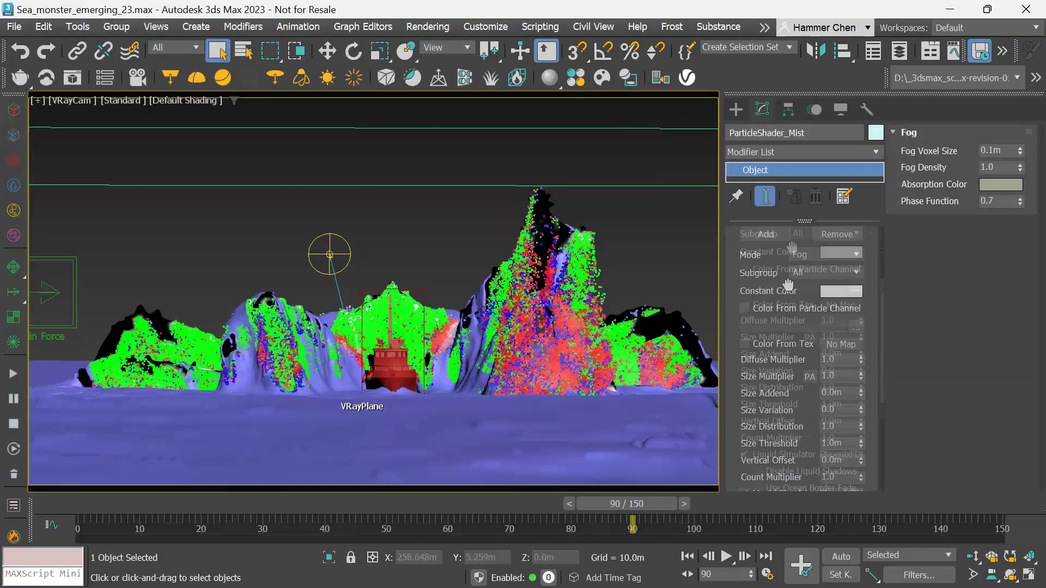
scroll(790, 381, "down", 3)
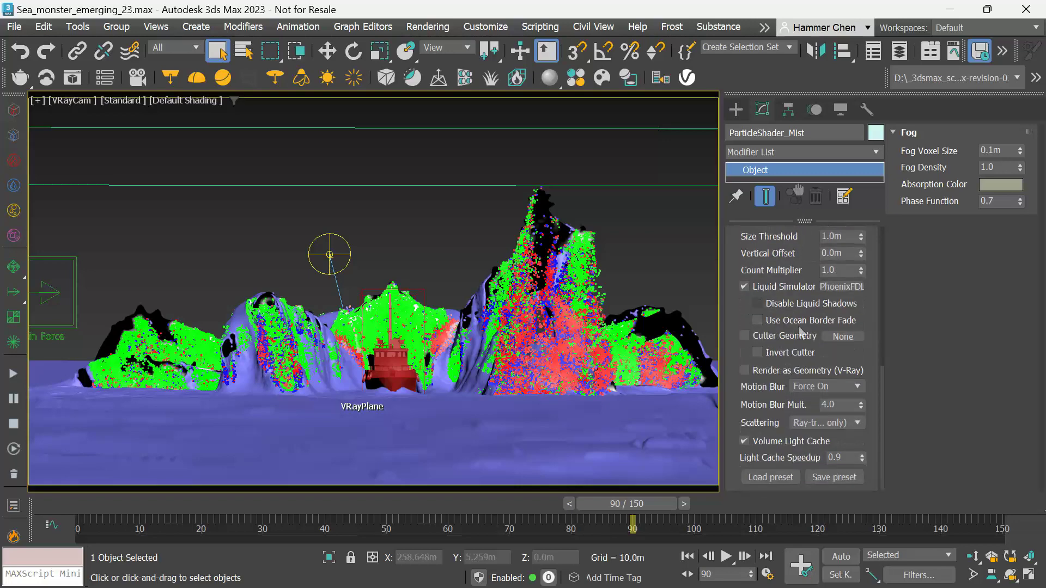
left_click(786, 444)
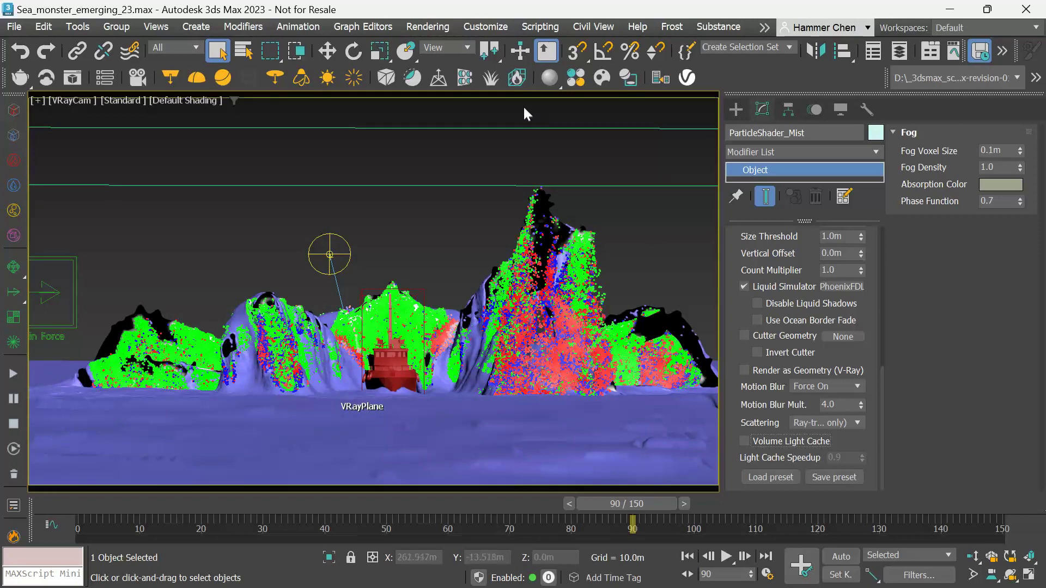
Step: In V-Ray Render Setup, lower the bucket image sampler's Max subdivs from 24 to 10
left_click(424, 28)
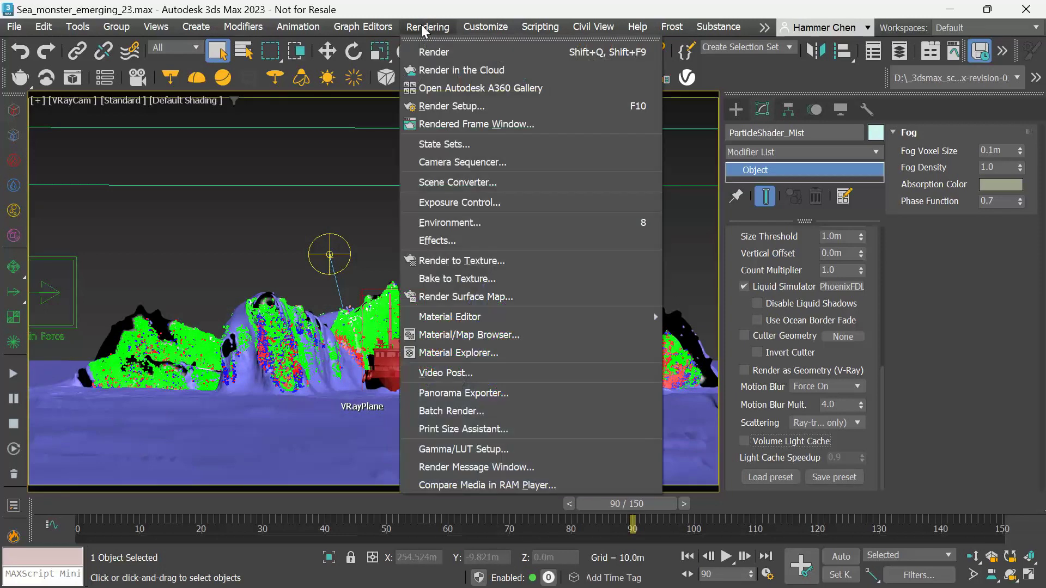
left_click(439, 108)
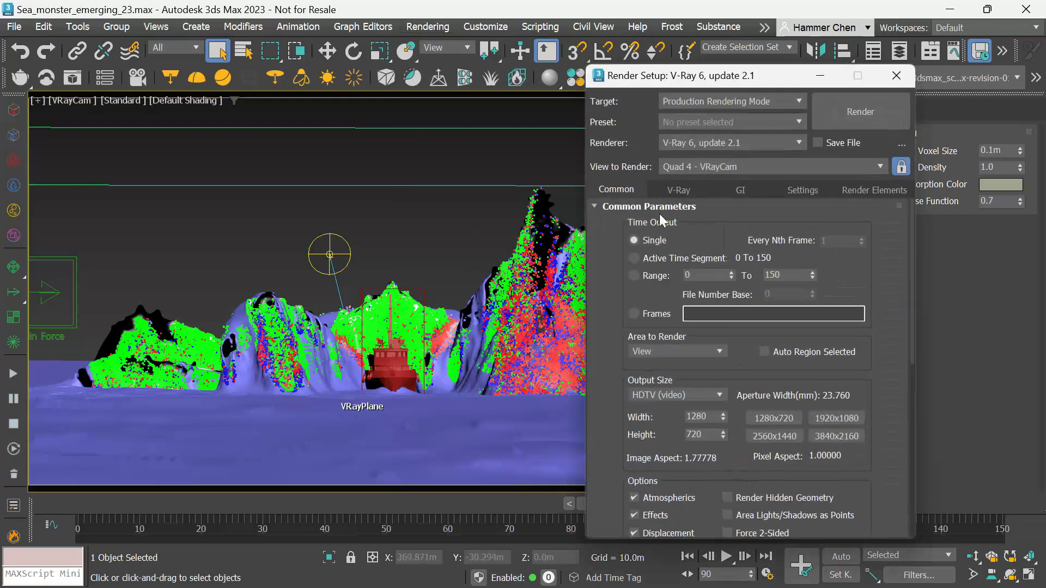
left_click(679, 190)
double_click(708, 406)
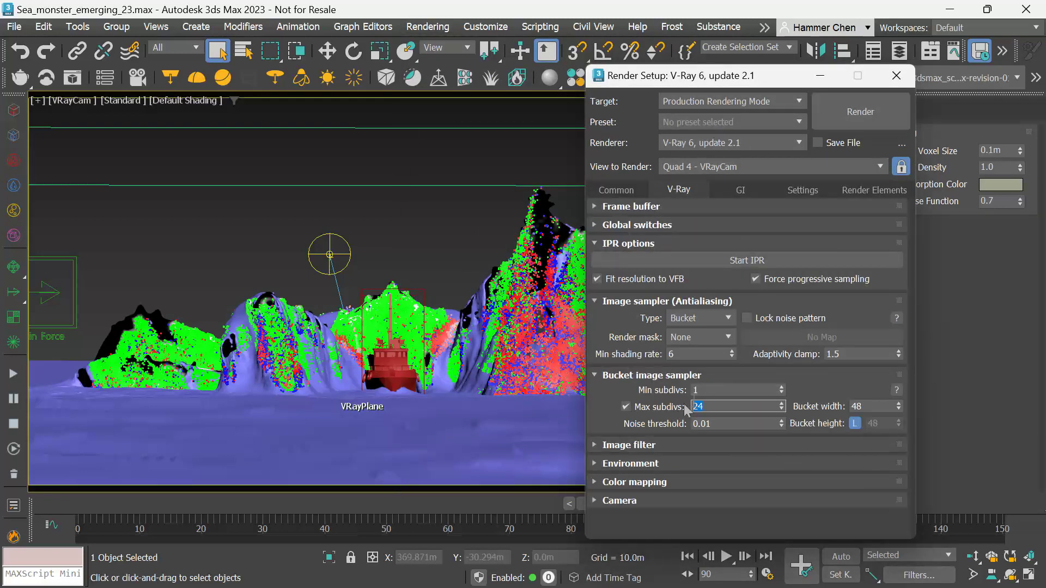
type("10")
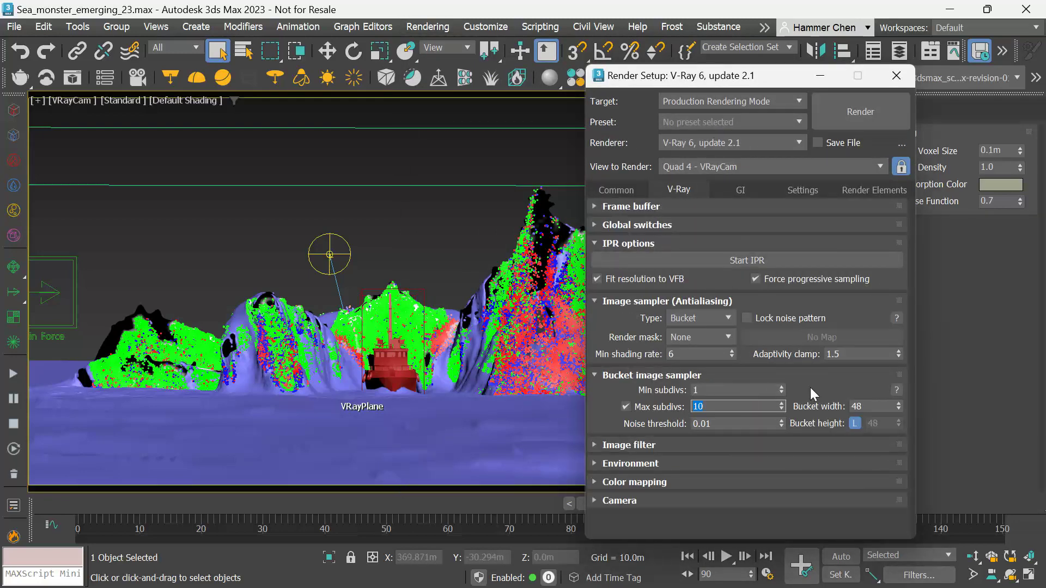